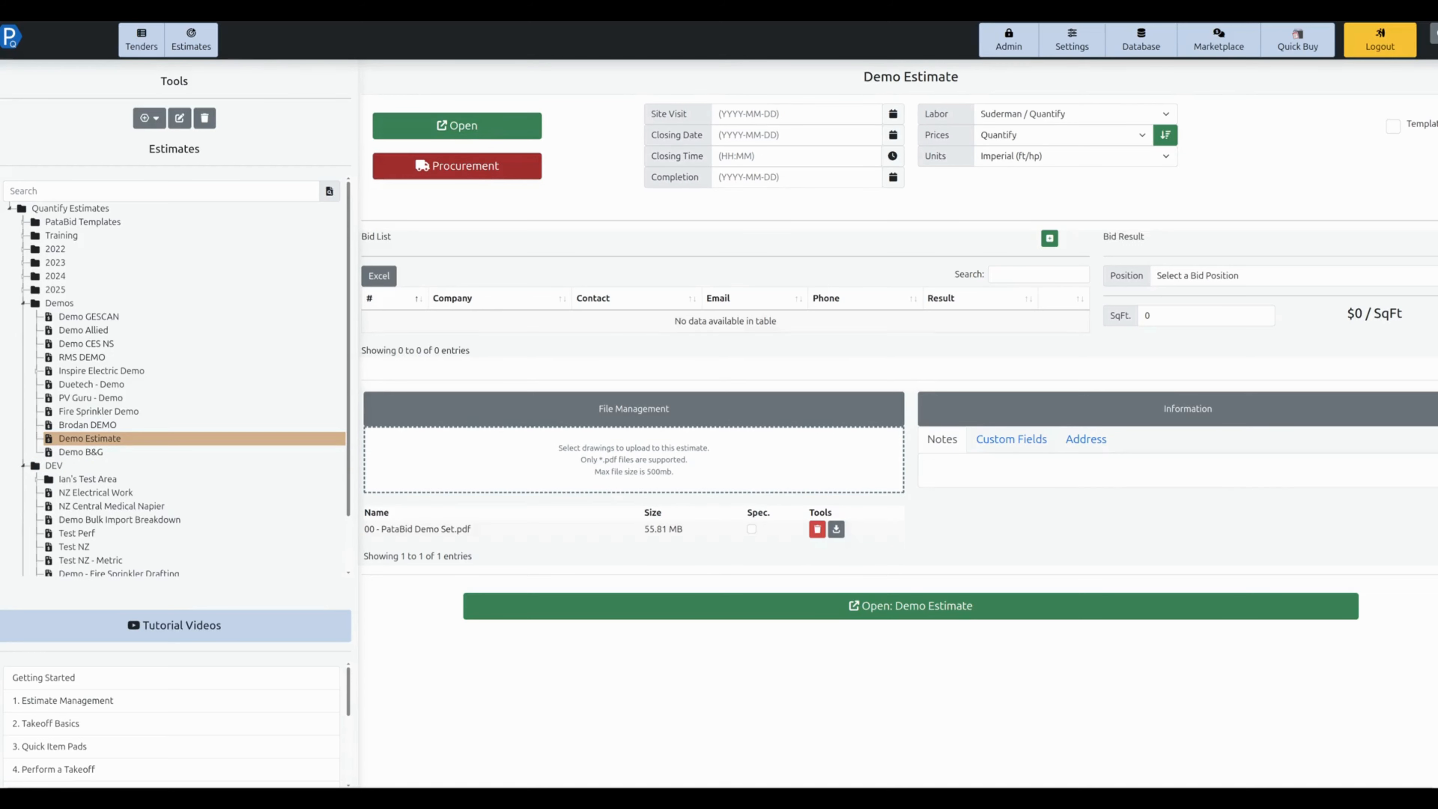
# Open the Demo Estimate and inspect the E4 - Power, Data and Security Plan takeoff around the activity rooms
pyautogui.click(416, 122)
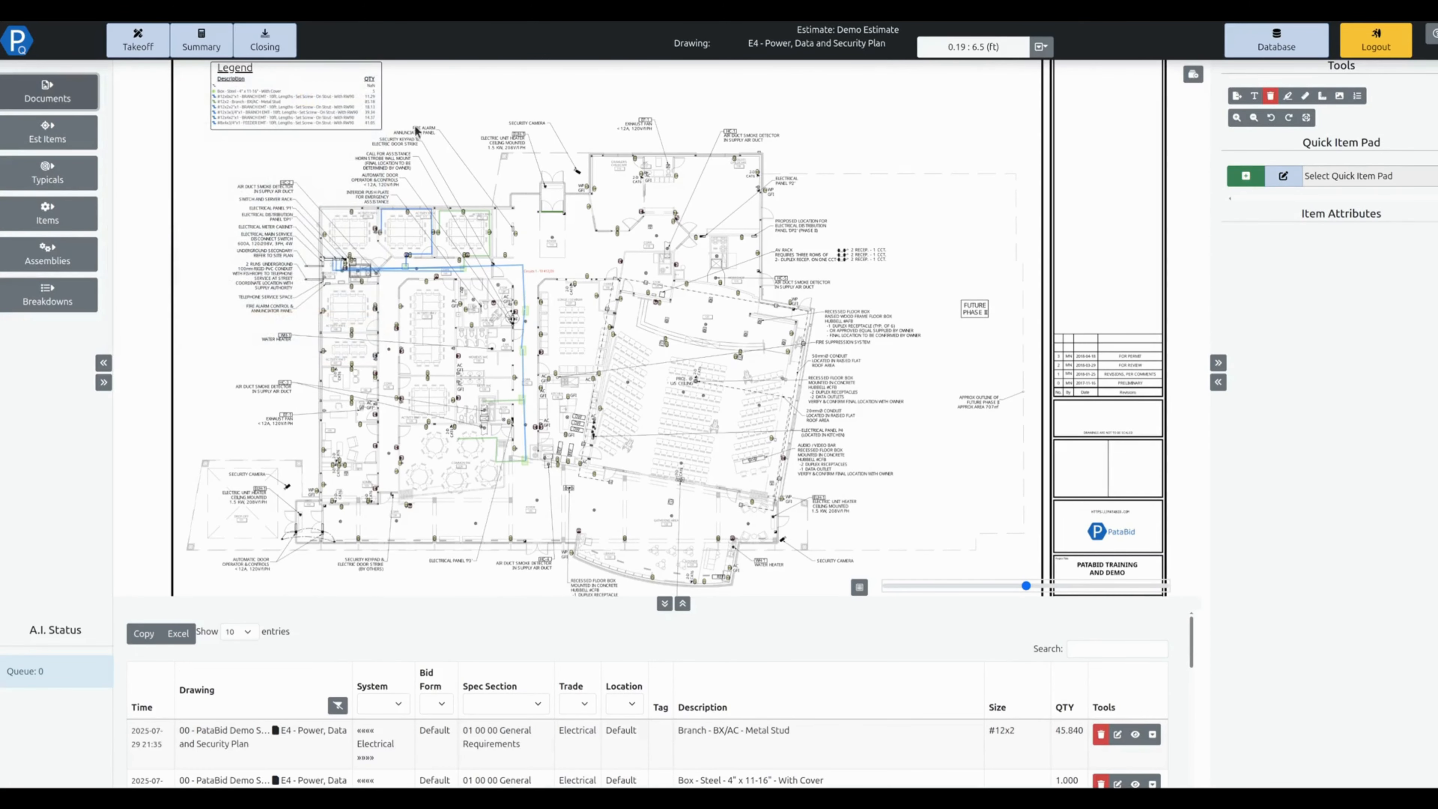
pyautogui.scroll(2, 377, 136)
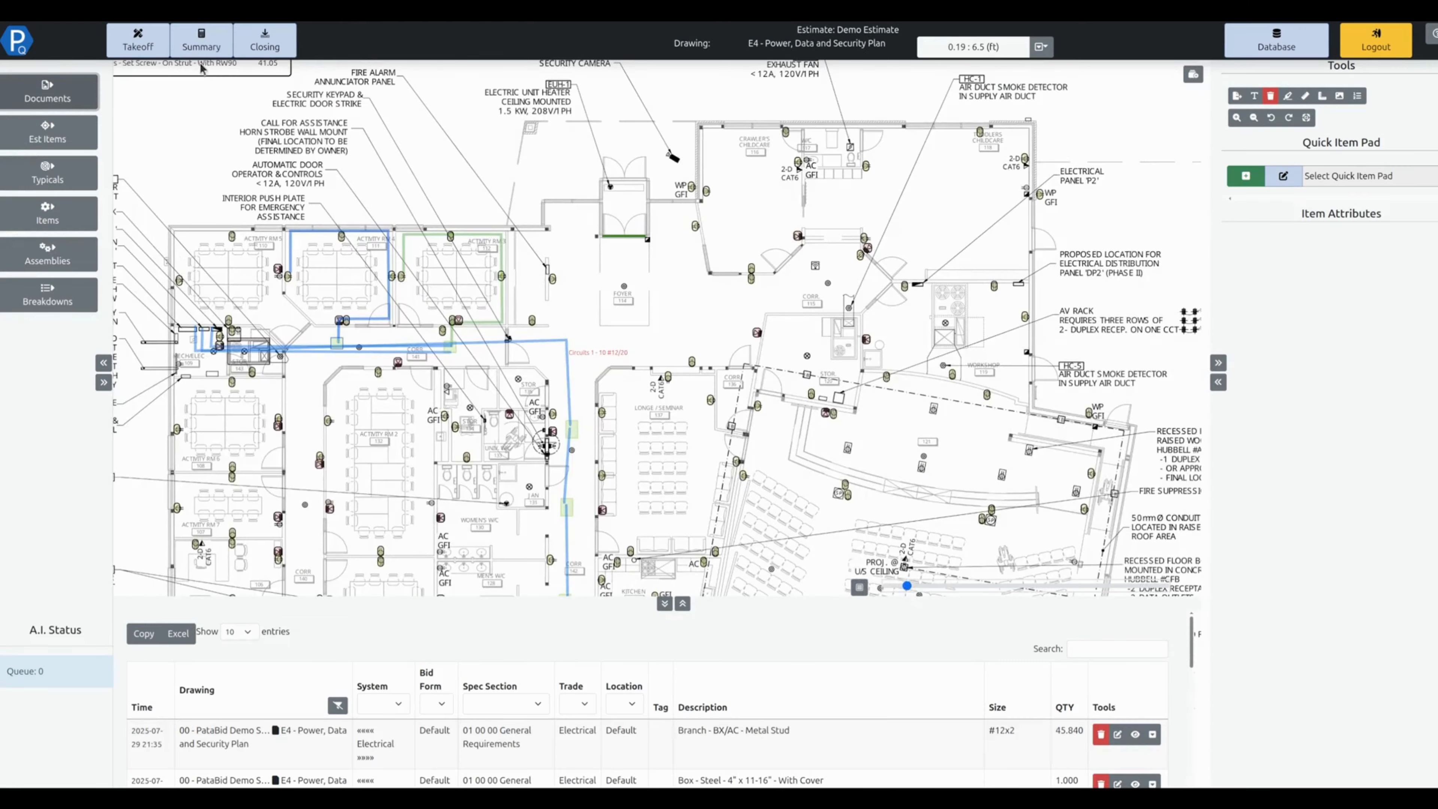
pyautogui.moveTo(511, 259)
pyautogui.mouseDown()
pyautogui.moveTo(677, 215)
pyautogui.moveTo(507, 186)
pyautogui.mouseUp()
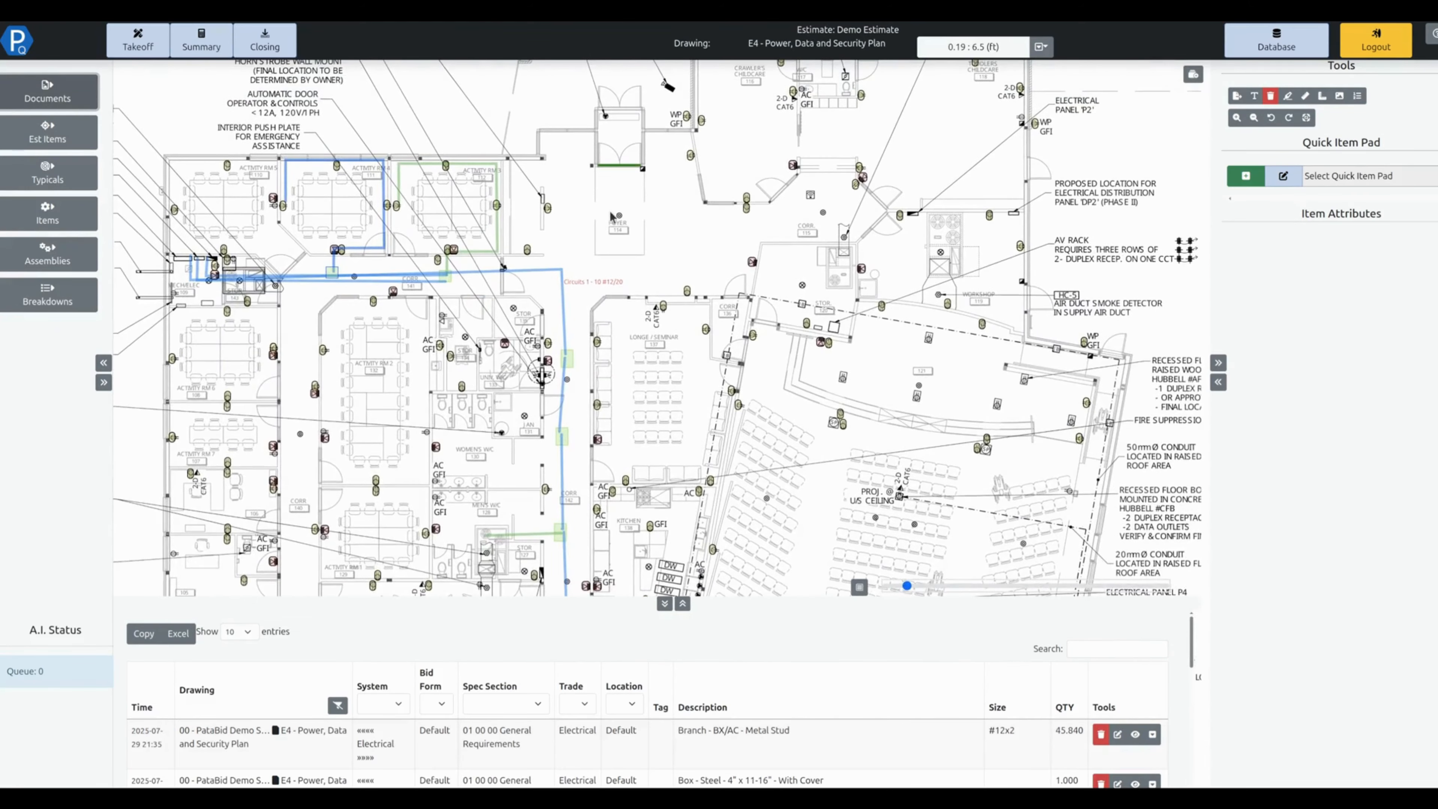
pyautogui.moveTo(645, 221); pyautogui.dragTo(561, 419)
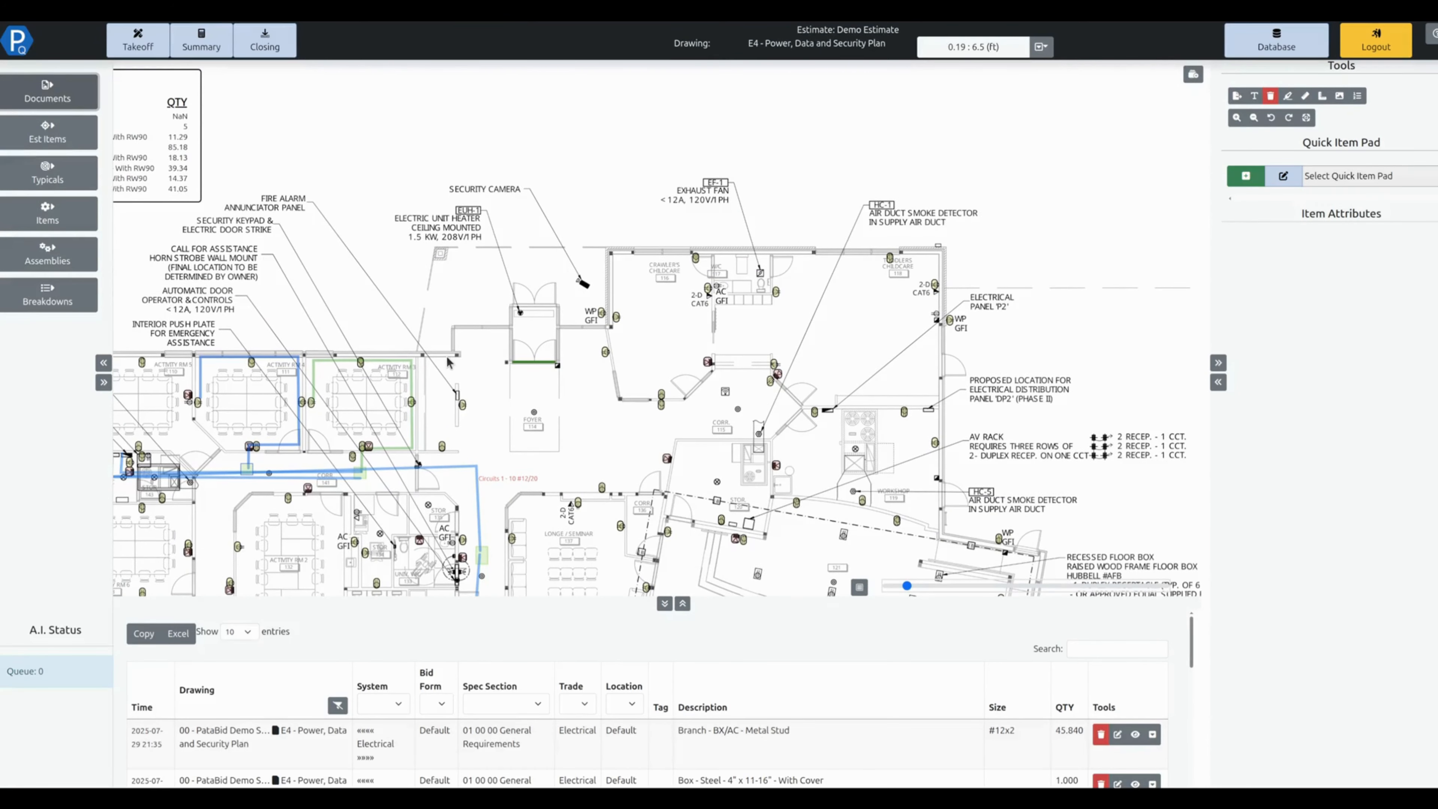
# Assign the Default Blended Crew to the E4 - Power, Data and Security Plan line in the closing labor table
pyautogui.click(265, 40)
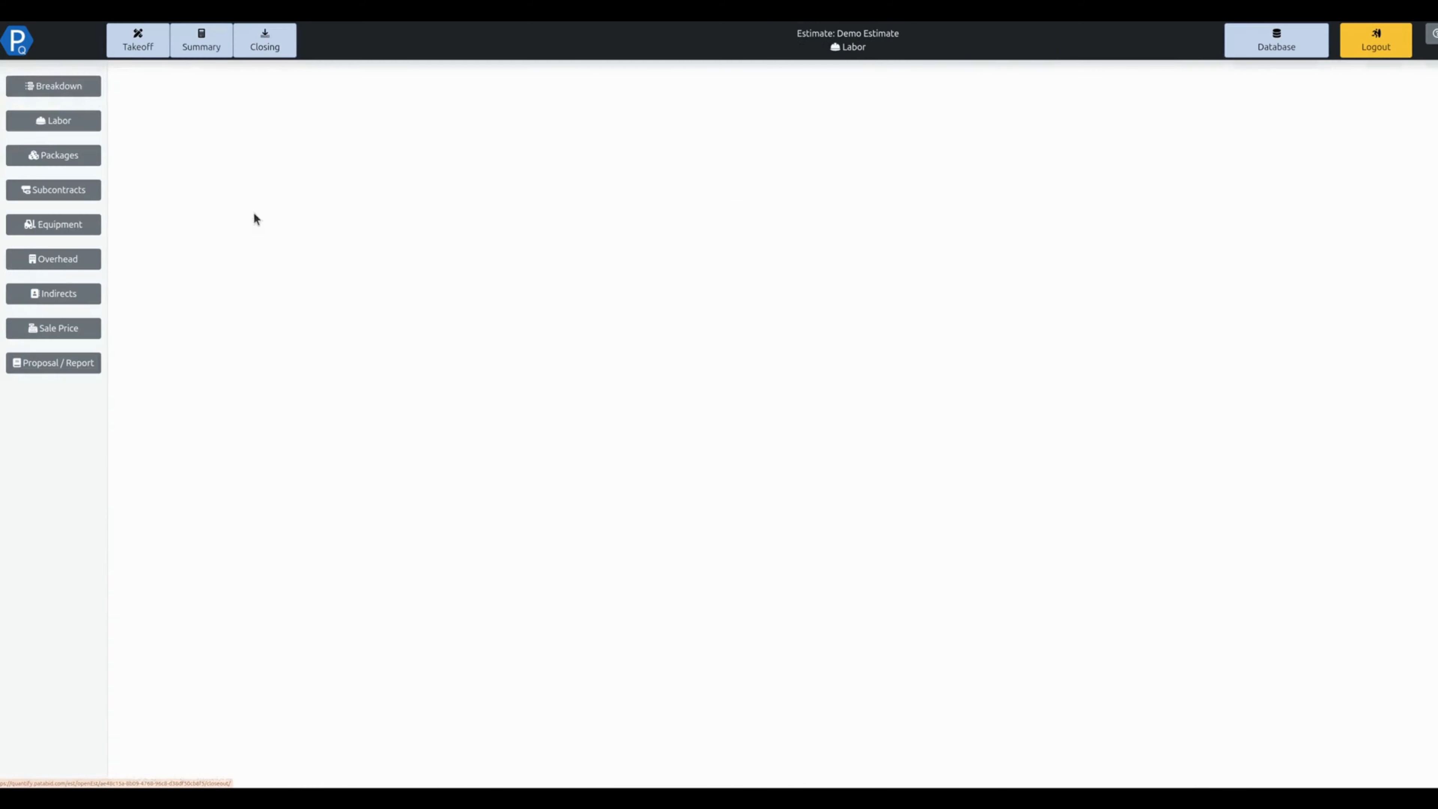
pyautogui.click(85, 121)
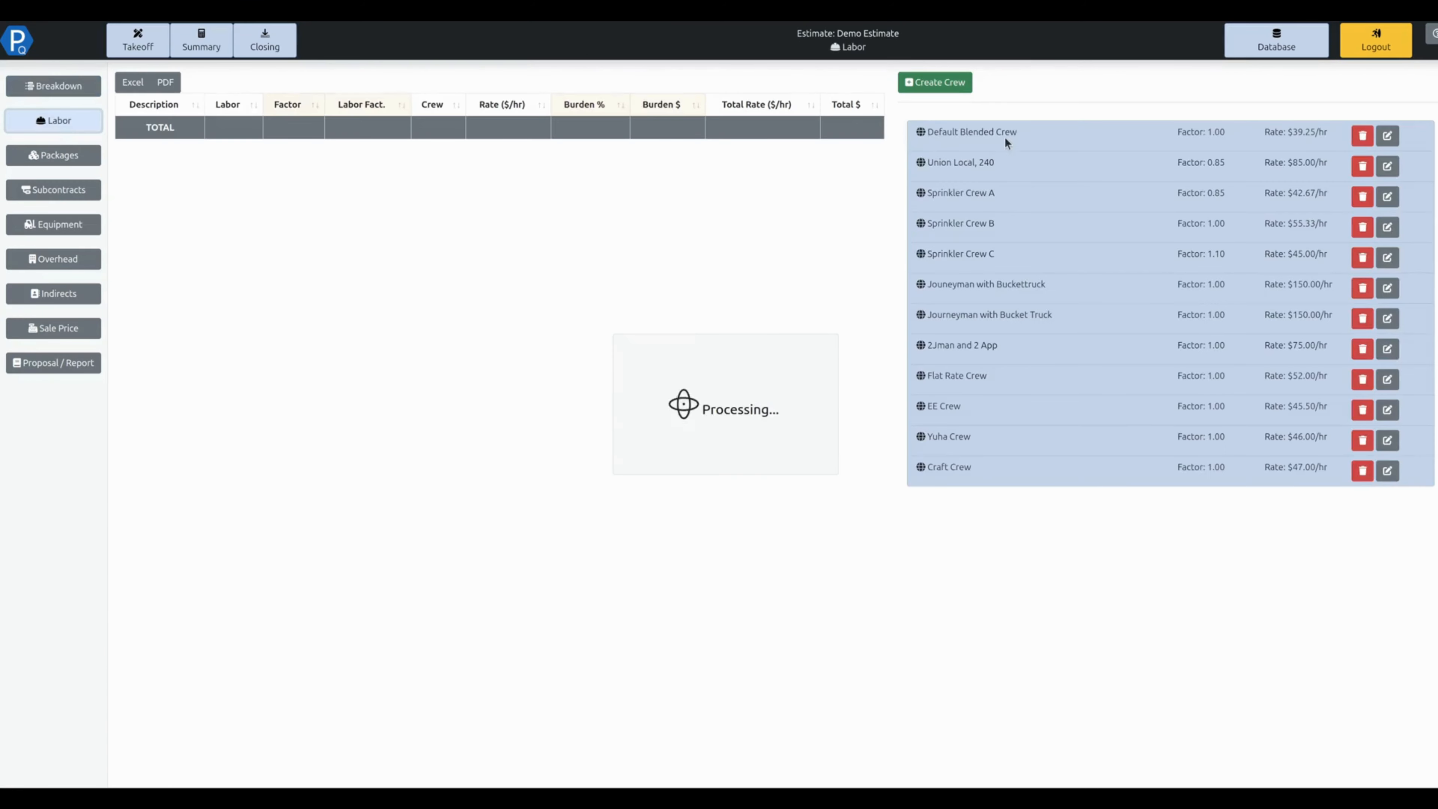
pyautogui.moveTo(1021, 134); pyautogui.dragTo(475, 124)
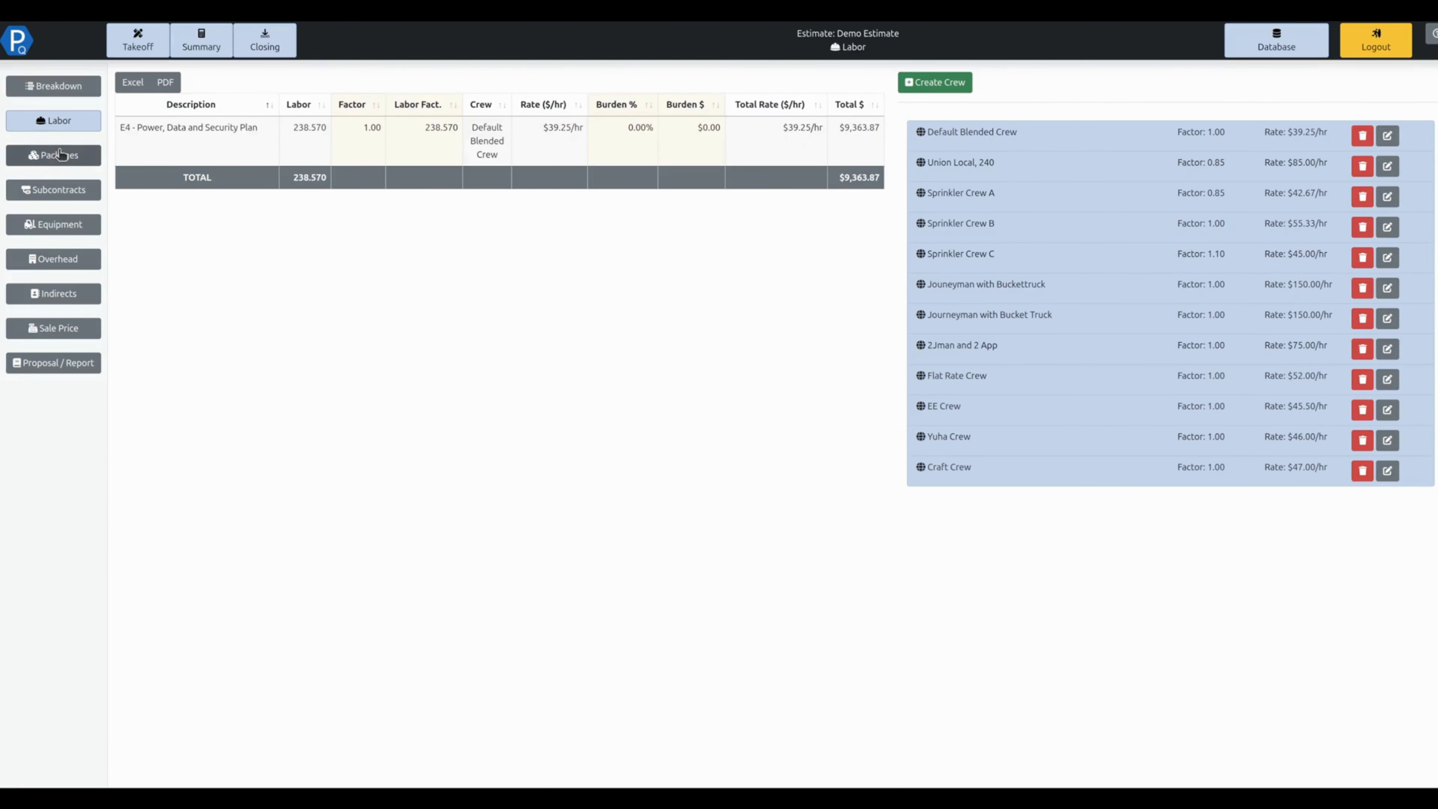
# Review the estimate's sale price breakdown and examine Activity Rm 3 on the takeoff drawing
pyautogui.click(67, 332)
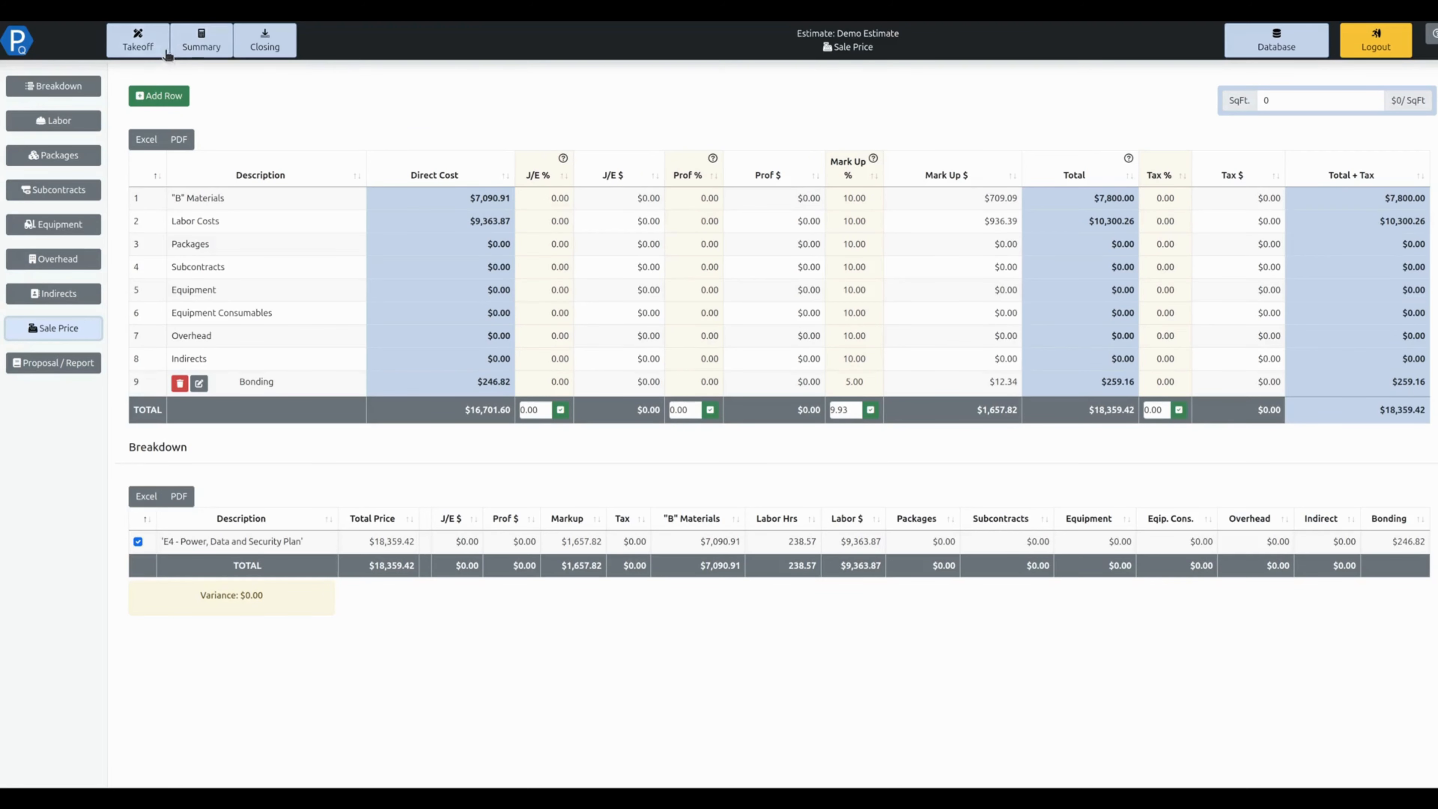
pyautogui.click(150, 48)
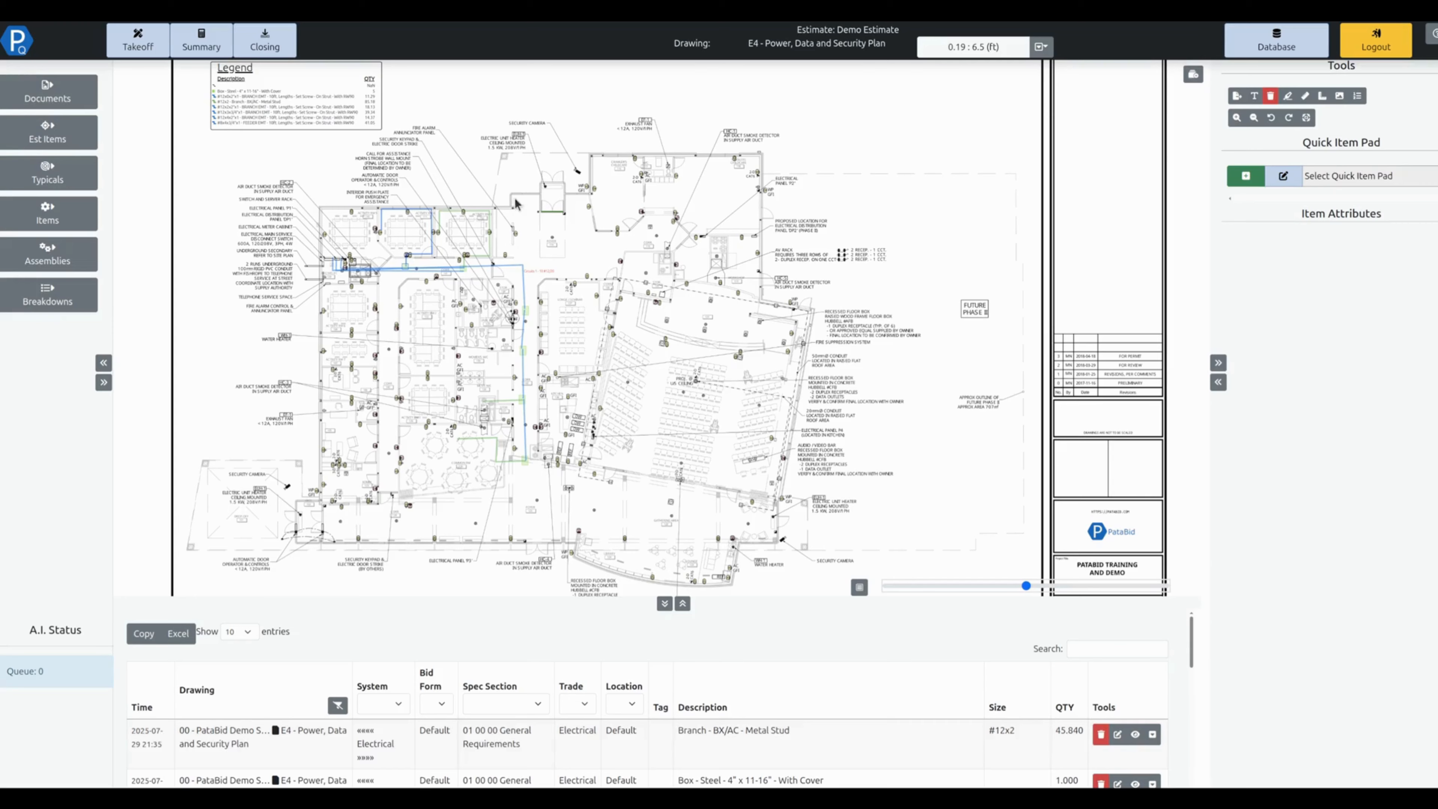
pyautogui.scroll(5, 516, 207)
pyautogui.scroll(3, 480, 223)
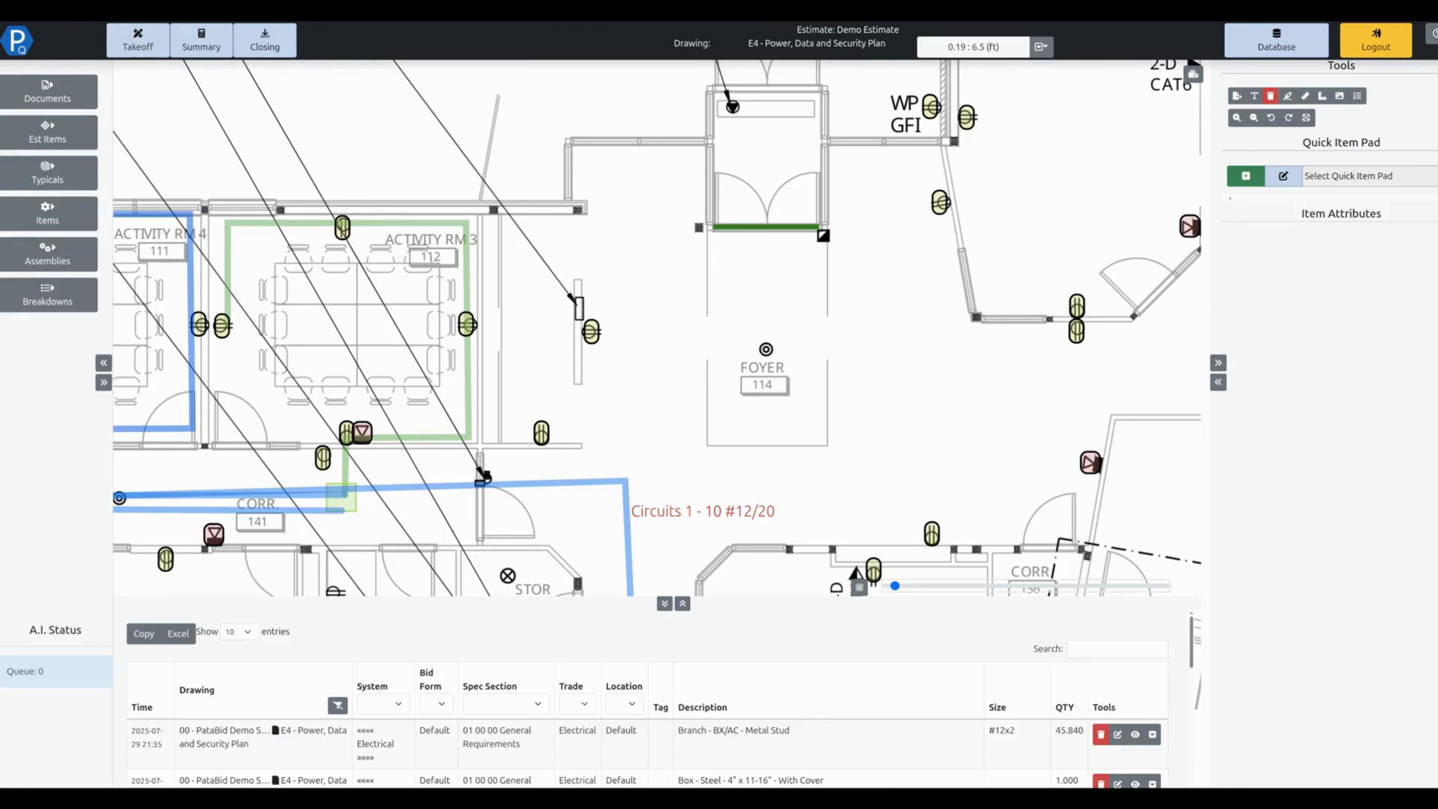
# Start a change order under Demo Estimate and name it "CCN01 - Receptacles Activity Rm 3"
pyautogui.click(130, 8)
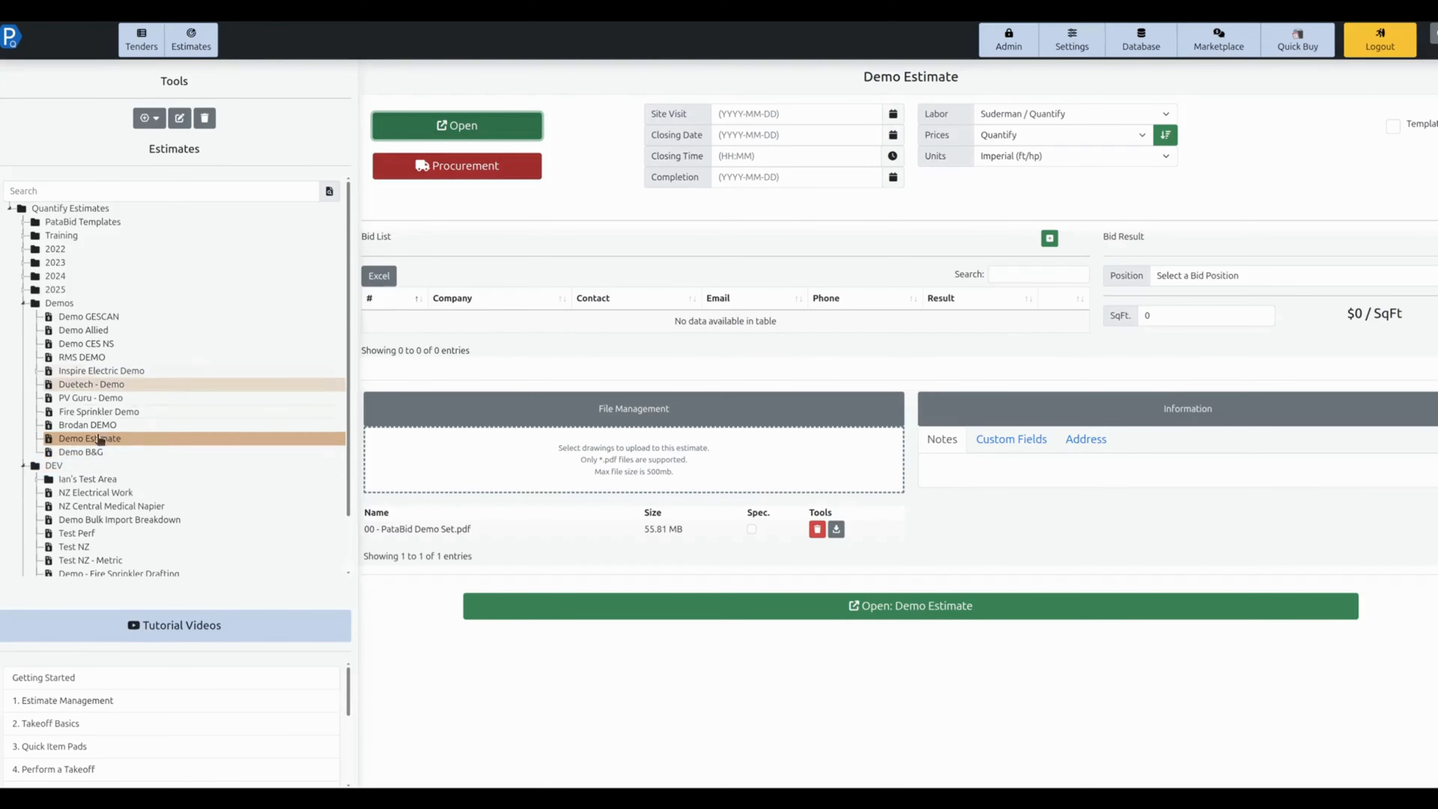
pyautogui.rightClick(135, 441)
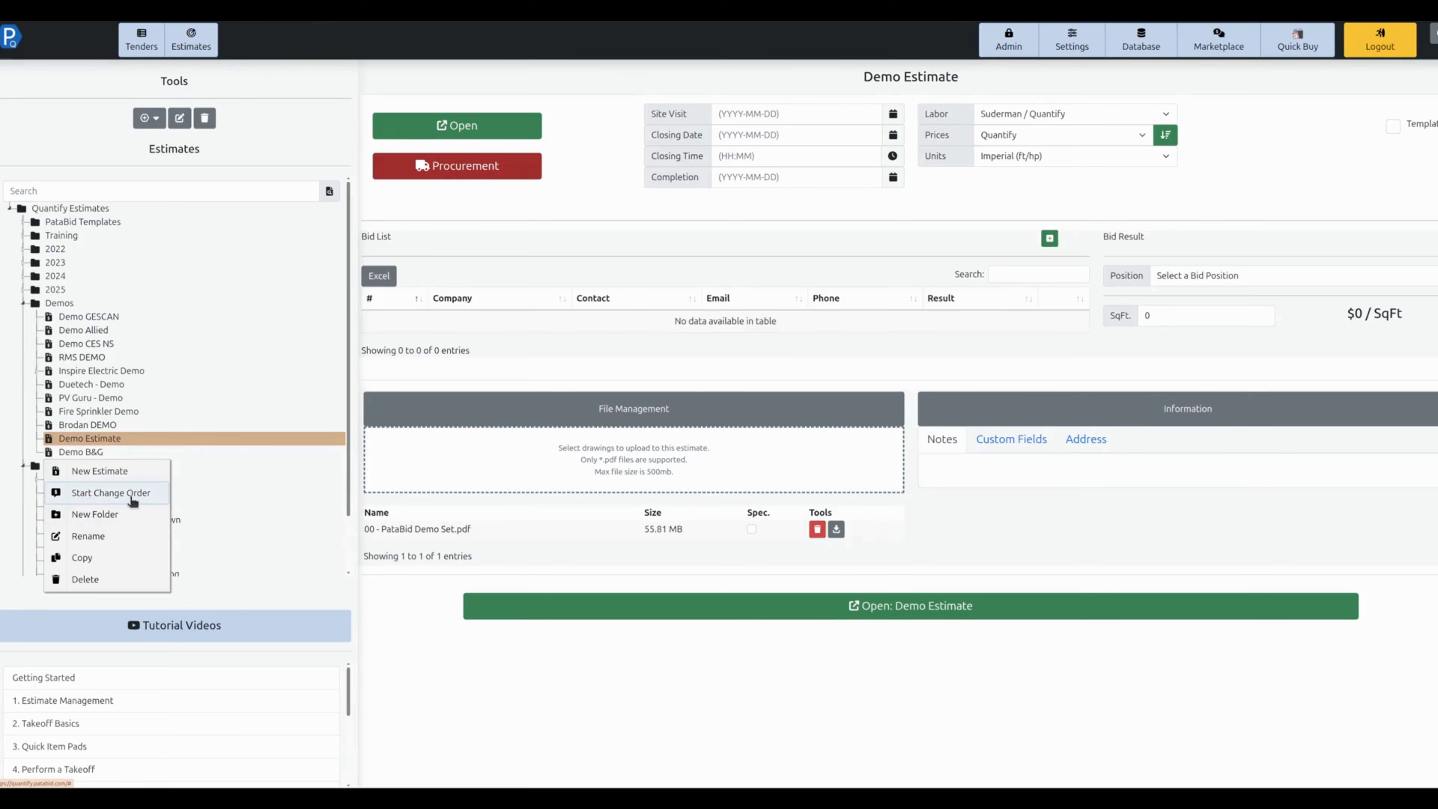
pyautogui.click(105, 494)
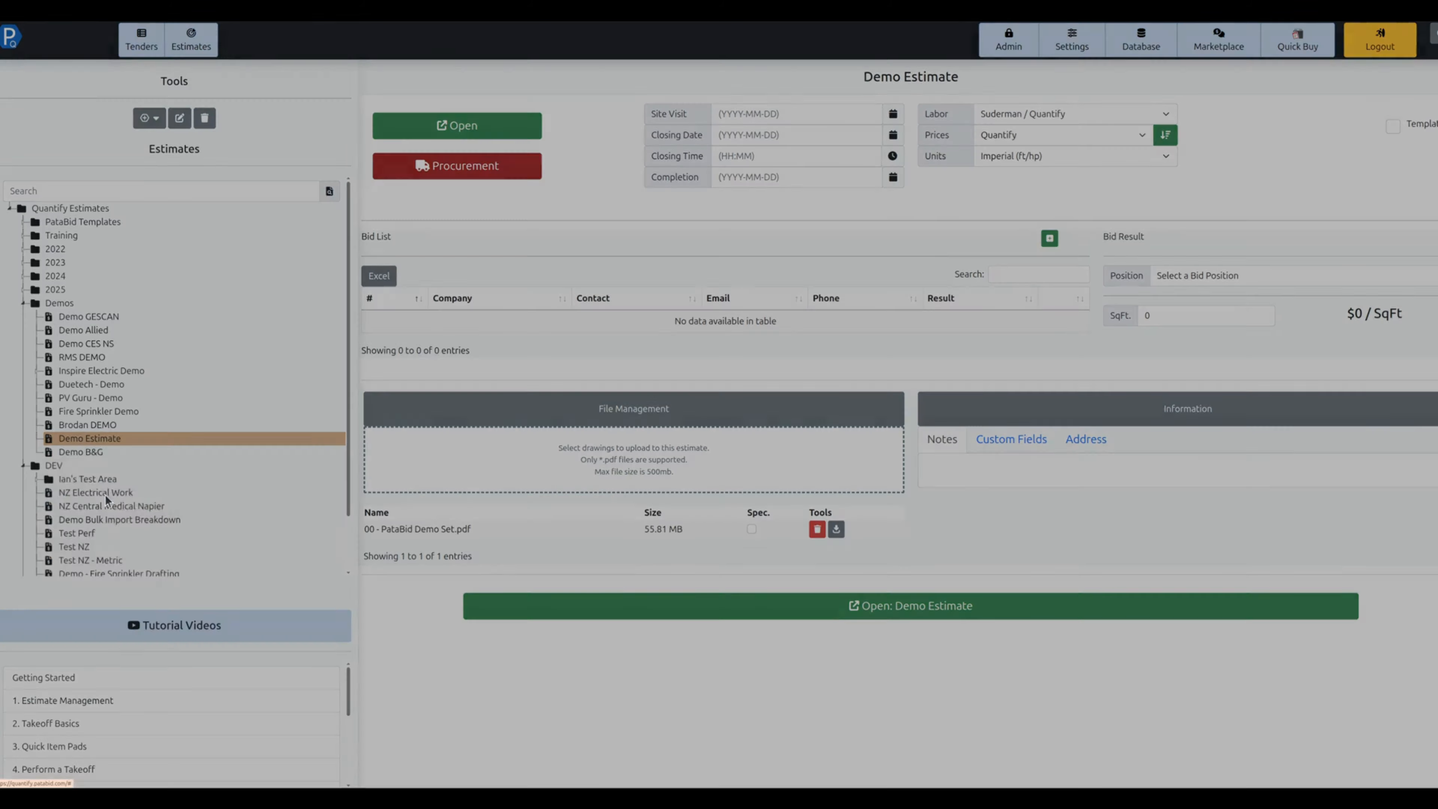
pyautogui.click(714, 142)
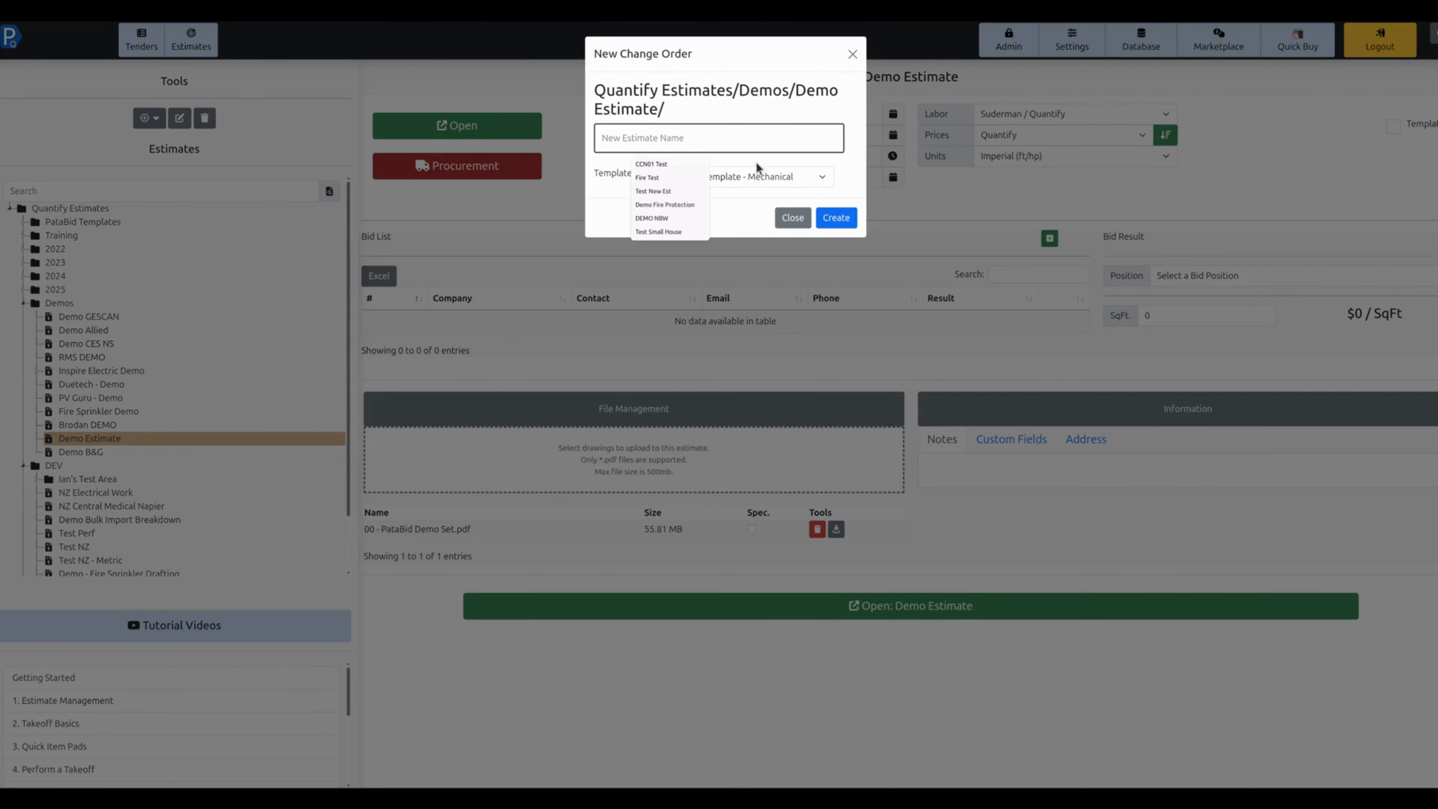
pyautogui.write('CCN')
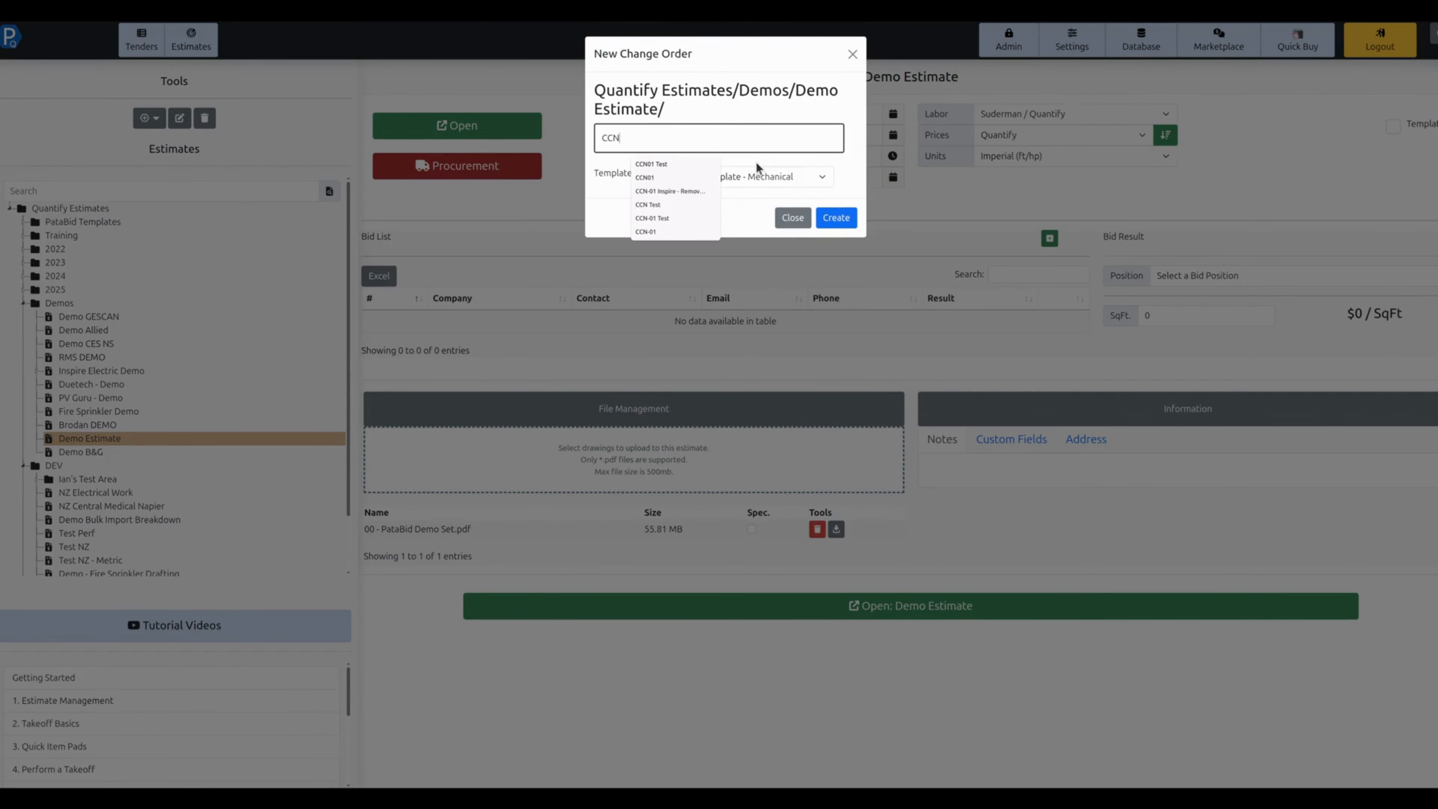
pyautogui.write('01 - ')
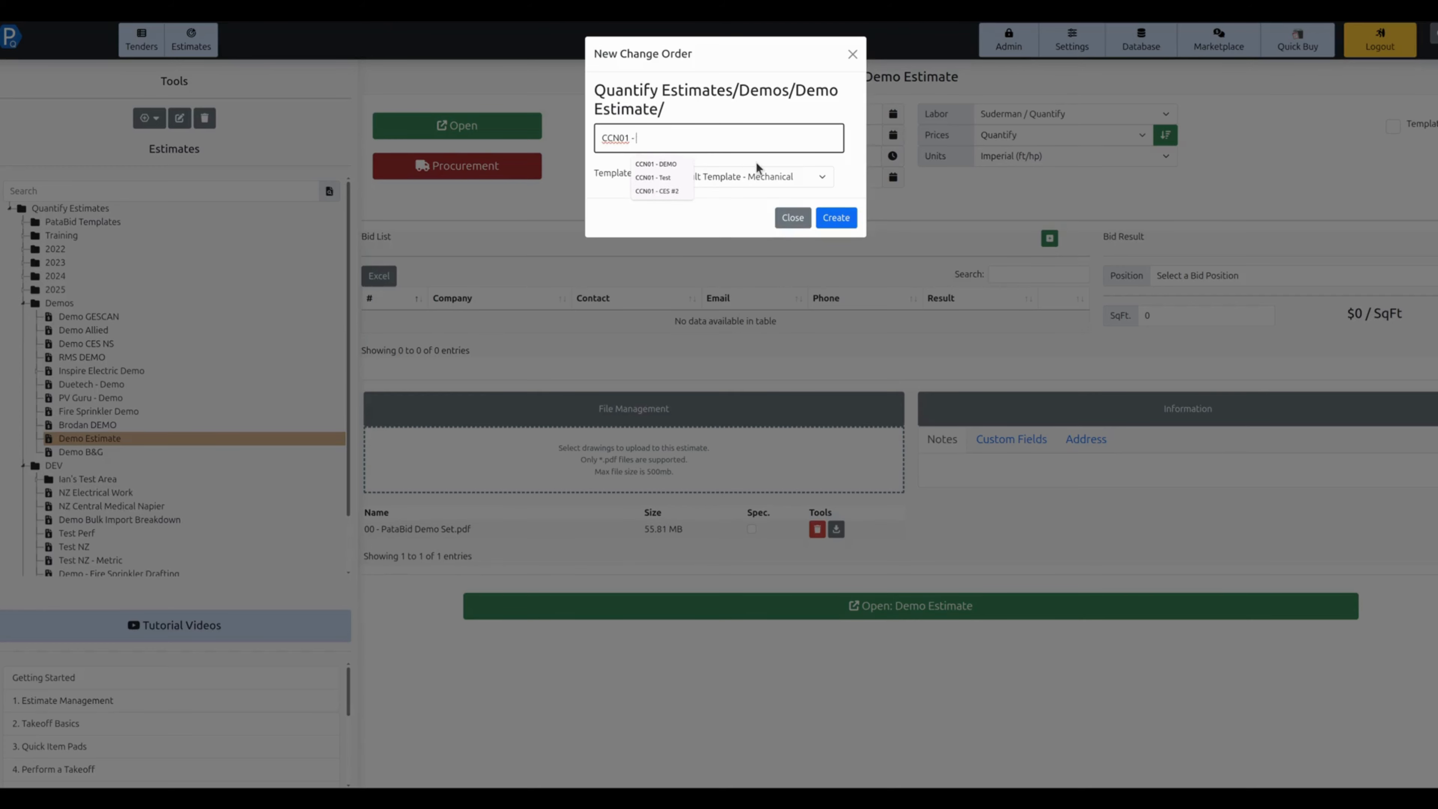
pyautogui.write('Recepti')
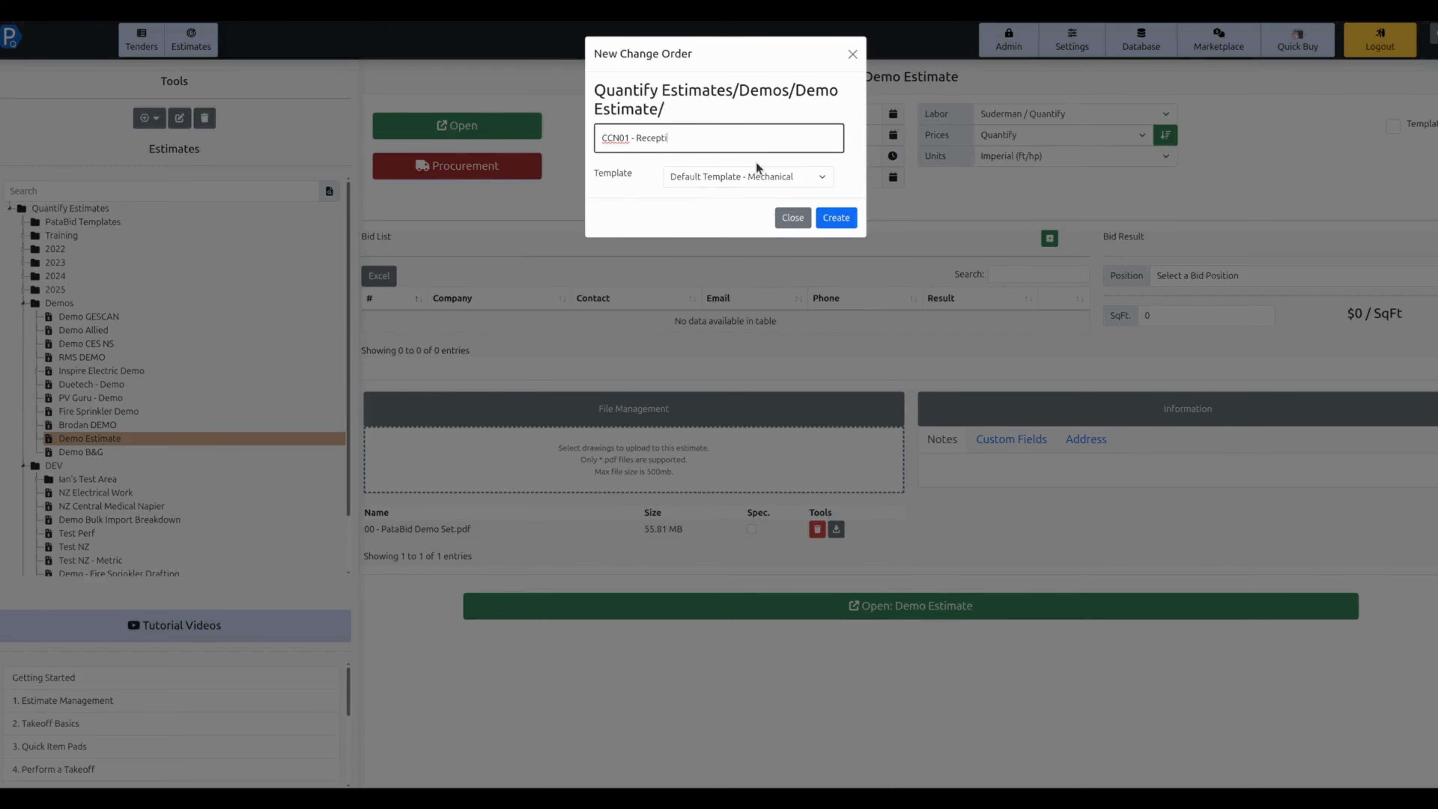
pyautogui.write('cals l')
pyautogui.rightClick(666, 138)
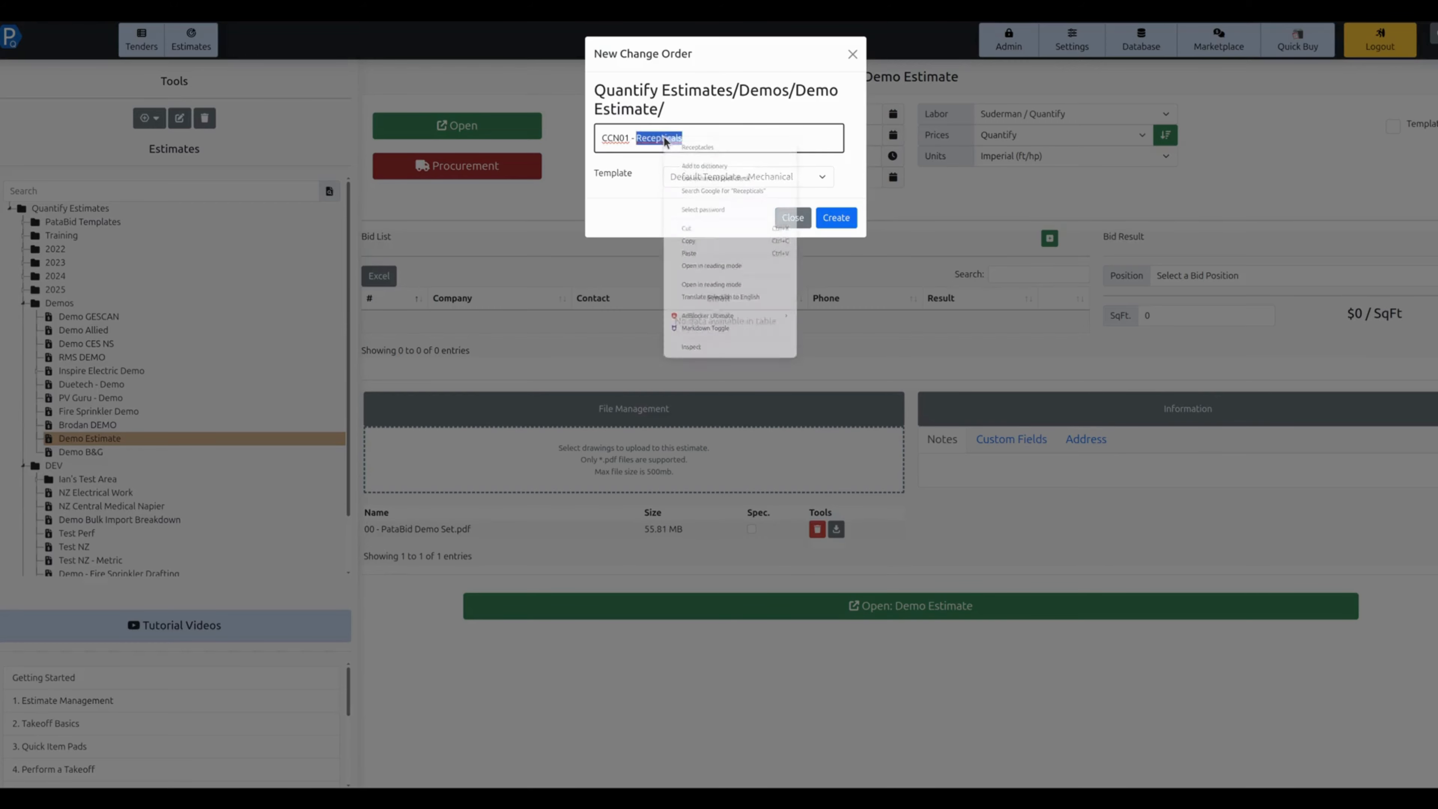
pyautogui.click(685, 149)
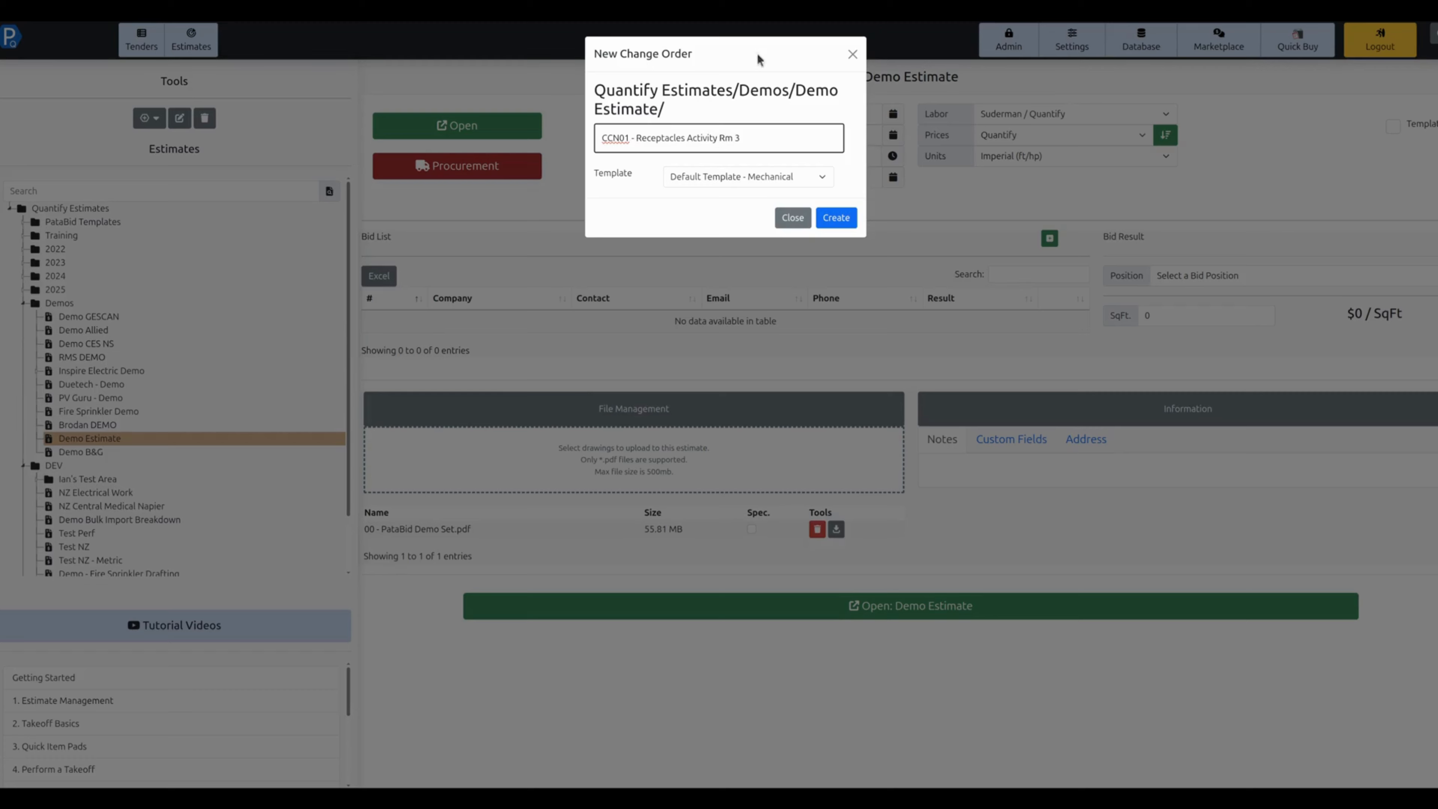
# Set the change order's template to Default Template and create it
pyautogui.click(846, 226)
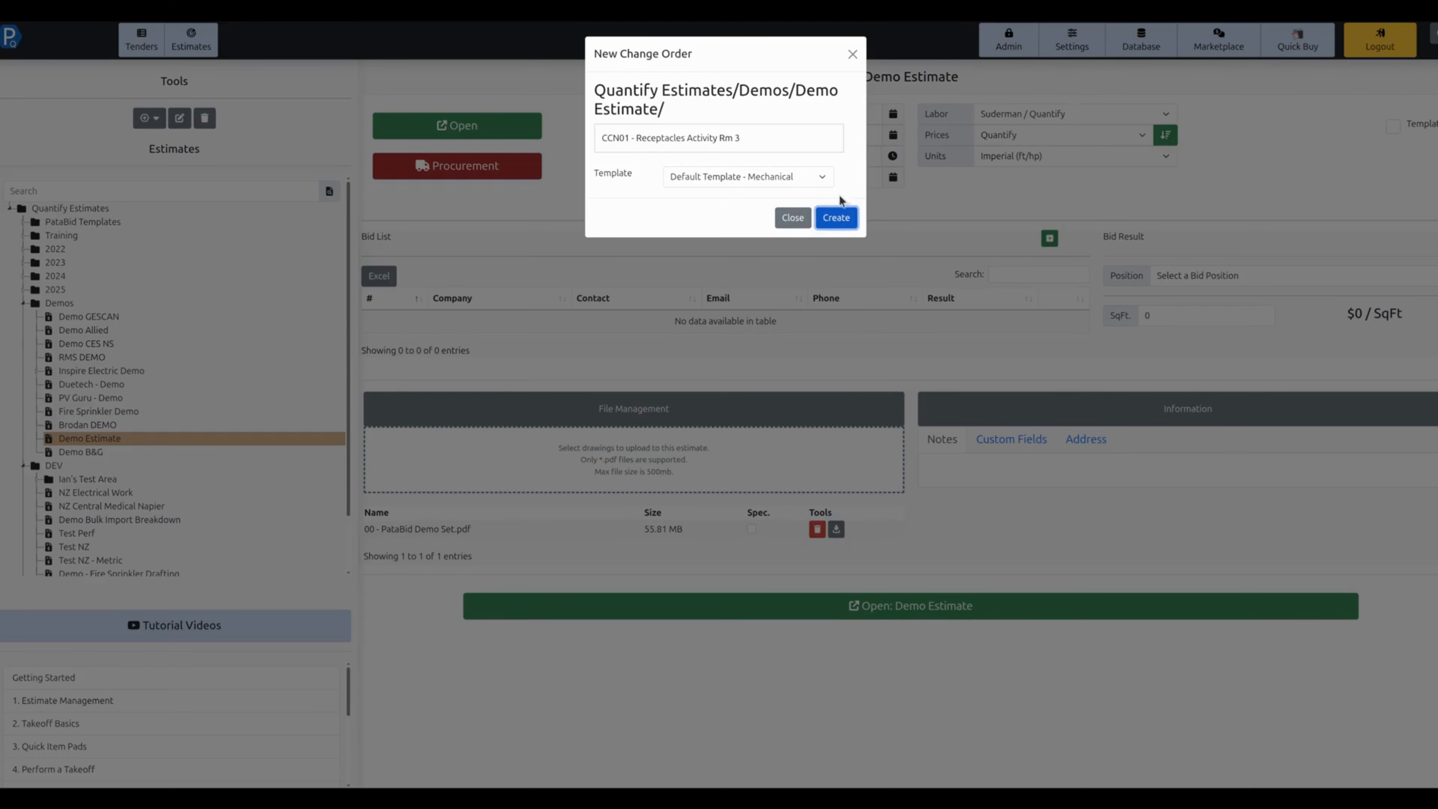
pyautogui.click(825, 177)
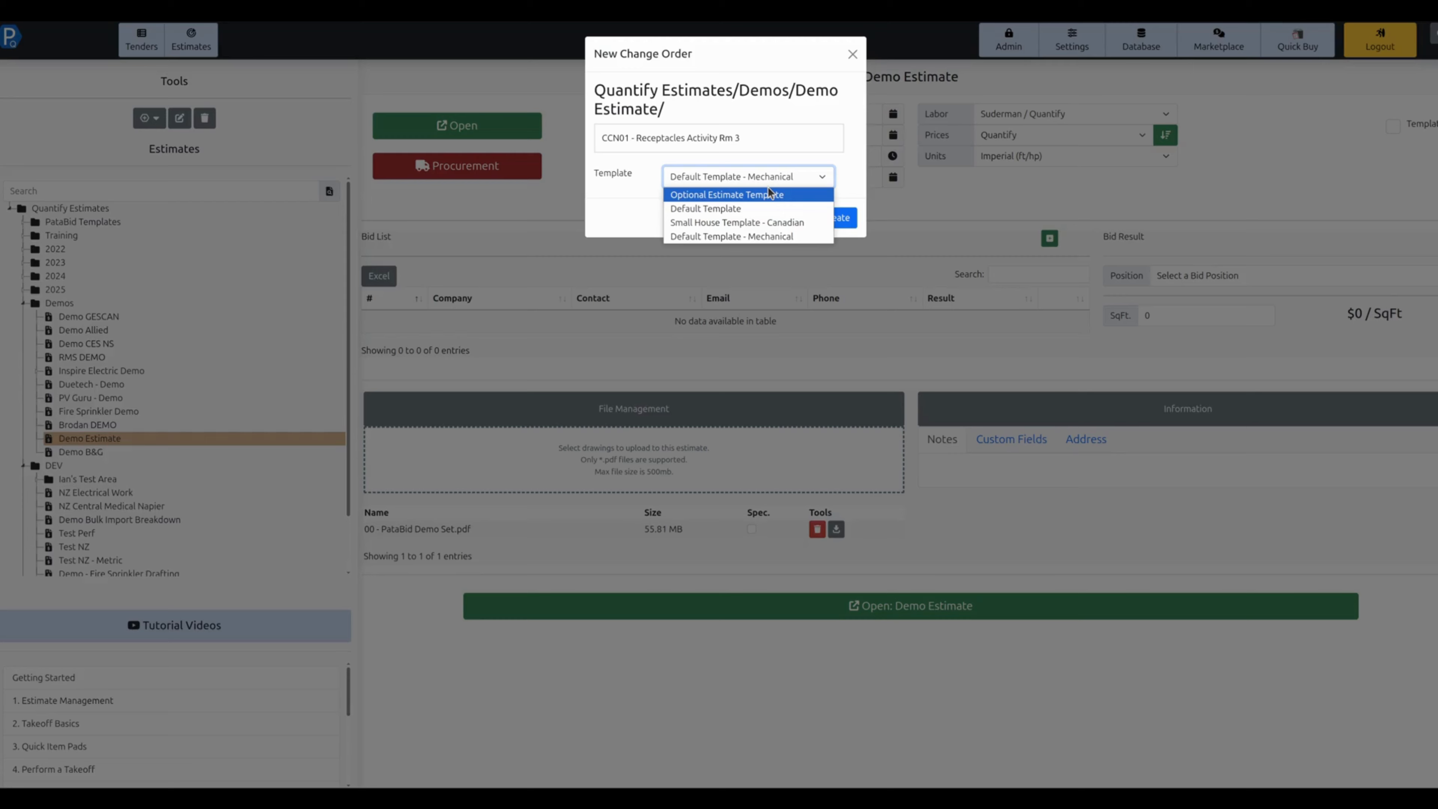
pyautogui.click(723, 211)
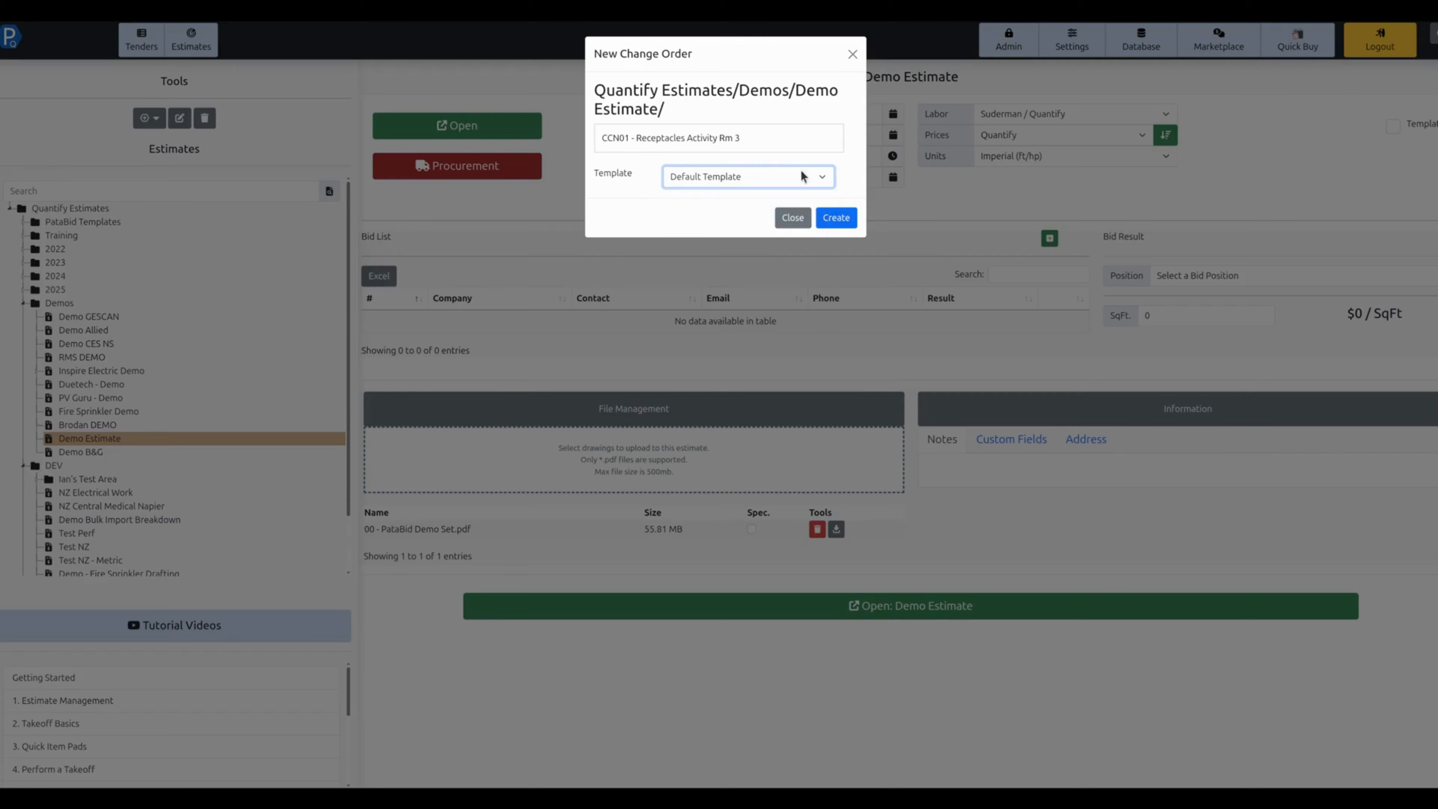
pyautogui.click(837, 218)
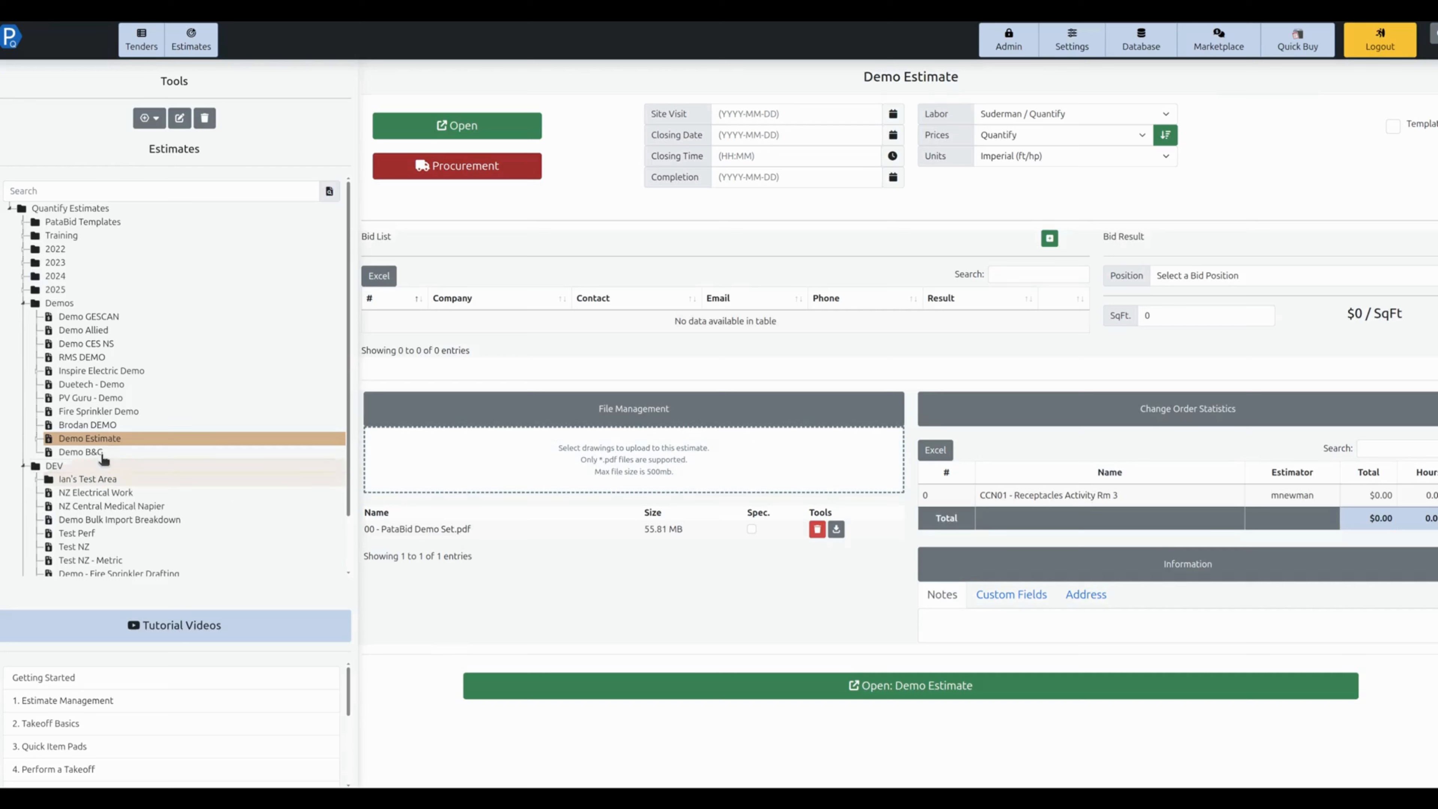
# Select the CCN01 - Receptacles Activity Rm 3 change order beneath Demo Estimate and open it for takeoff
pyautogui.click(37, 439)
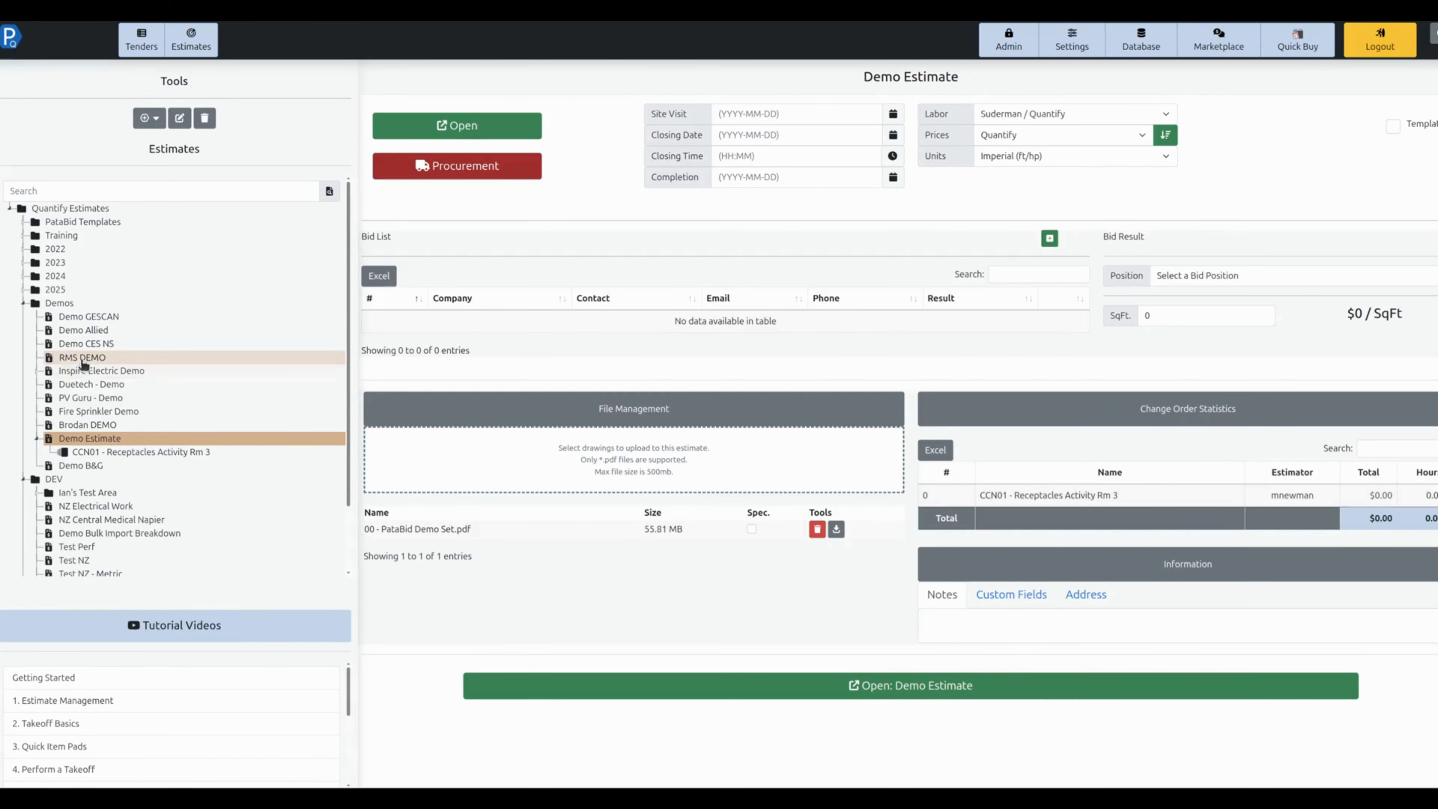
pyautogui.click(79, 453)
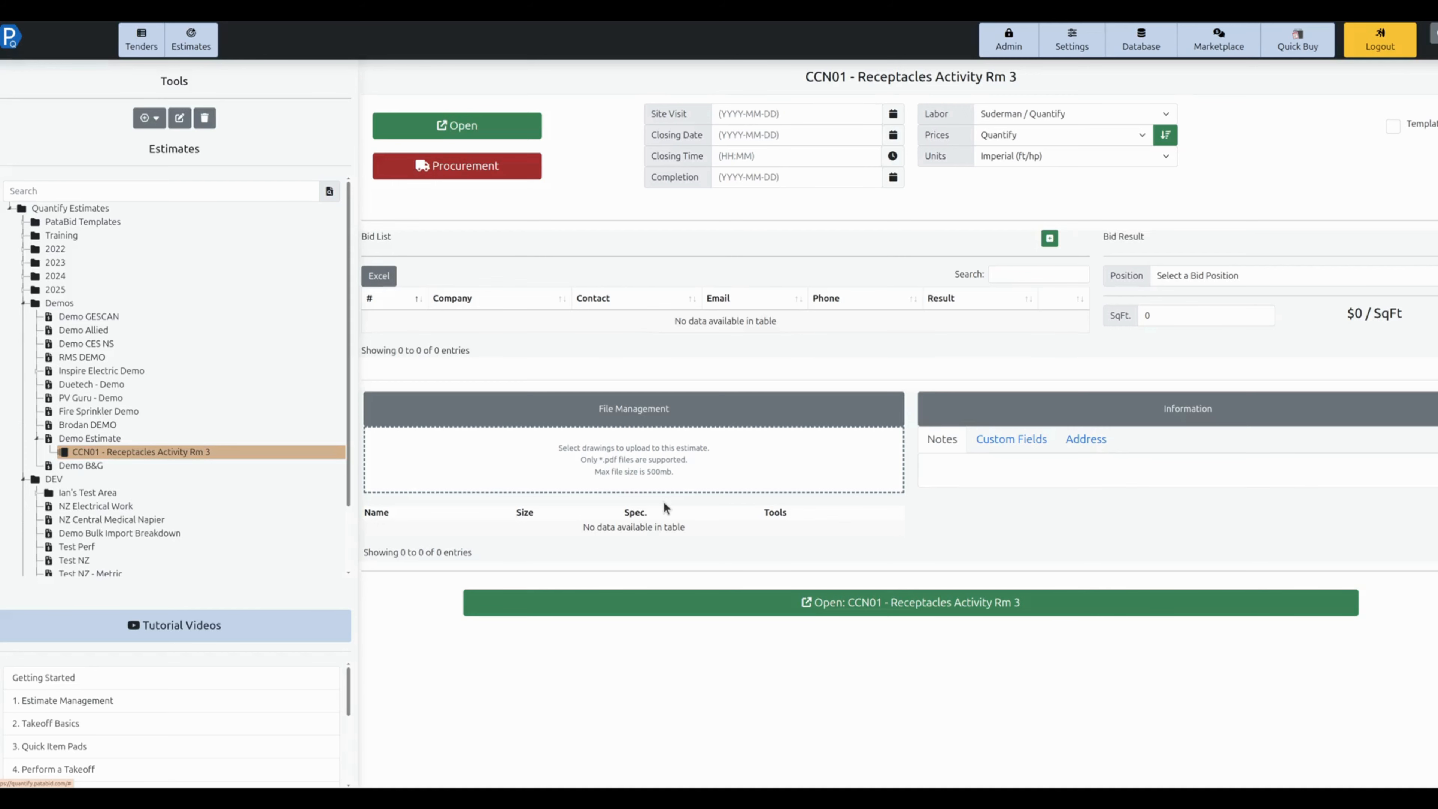
pyautogui.click(118, 28)
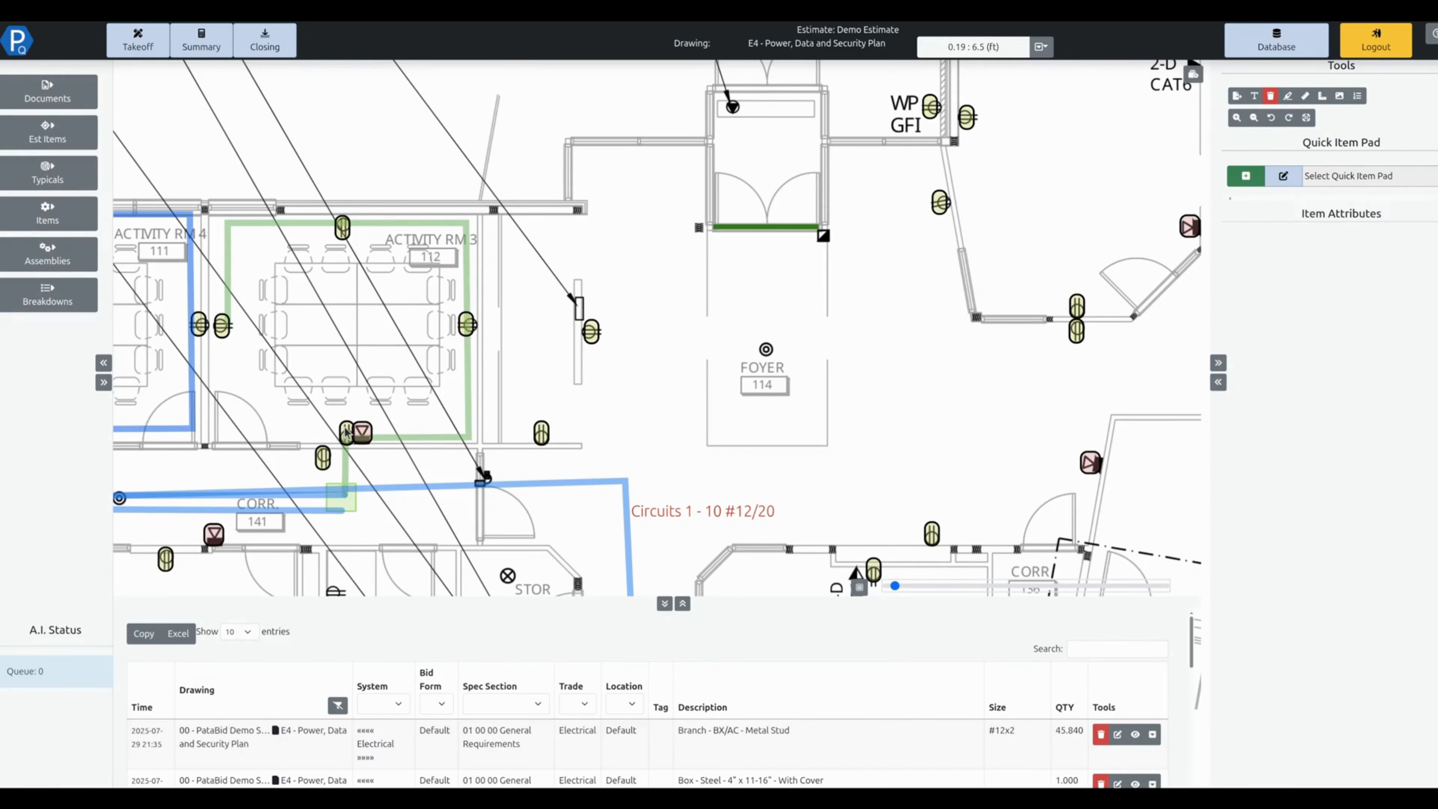
pyautogui.moveTo(346, 433)
pyautogui.click(13, 17)
pyautogui.click(452, 126)
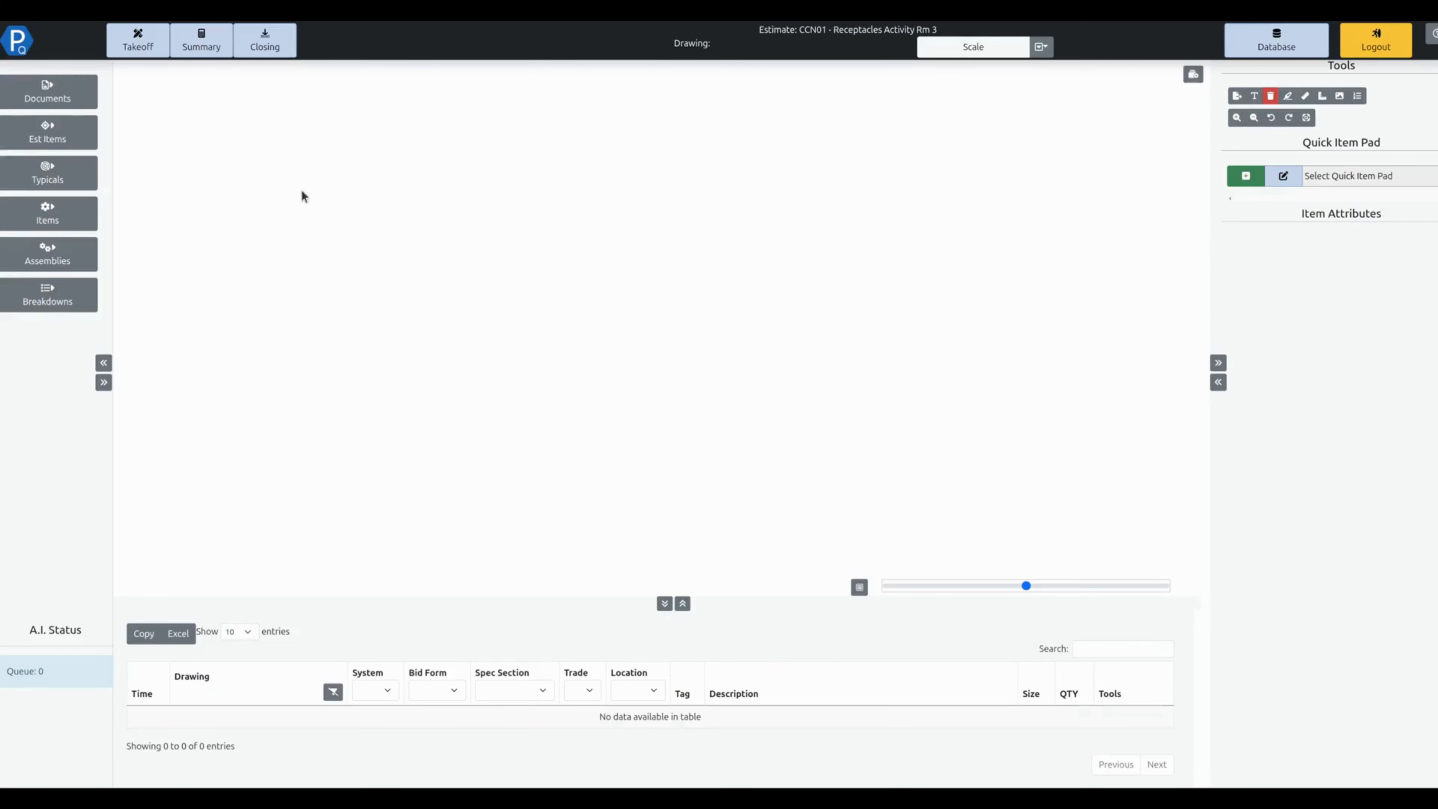
# Add a drawing named CCN01 to the change order using Drawing Template 11x17
pyautogui.click(41, 94)
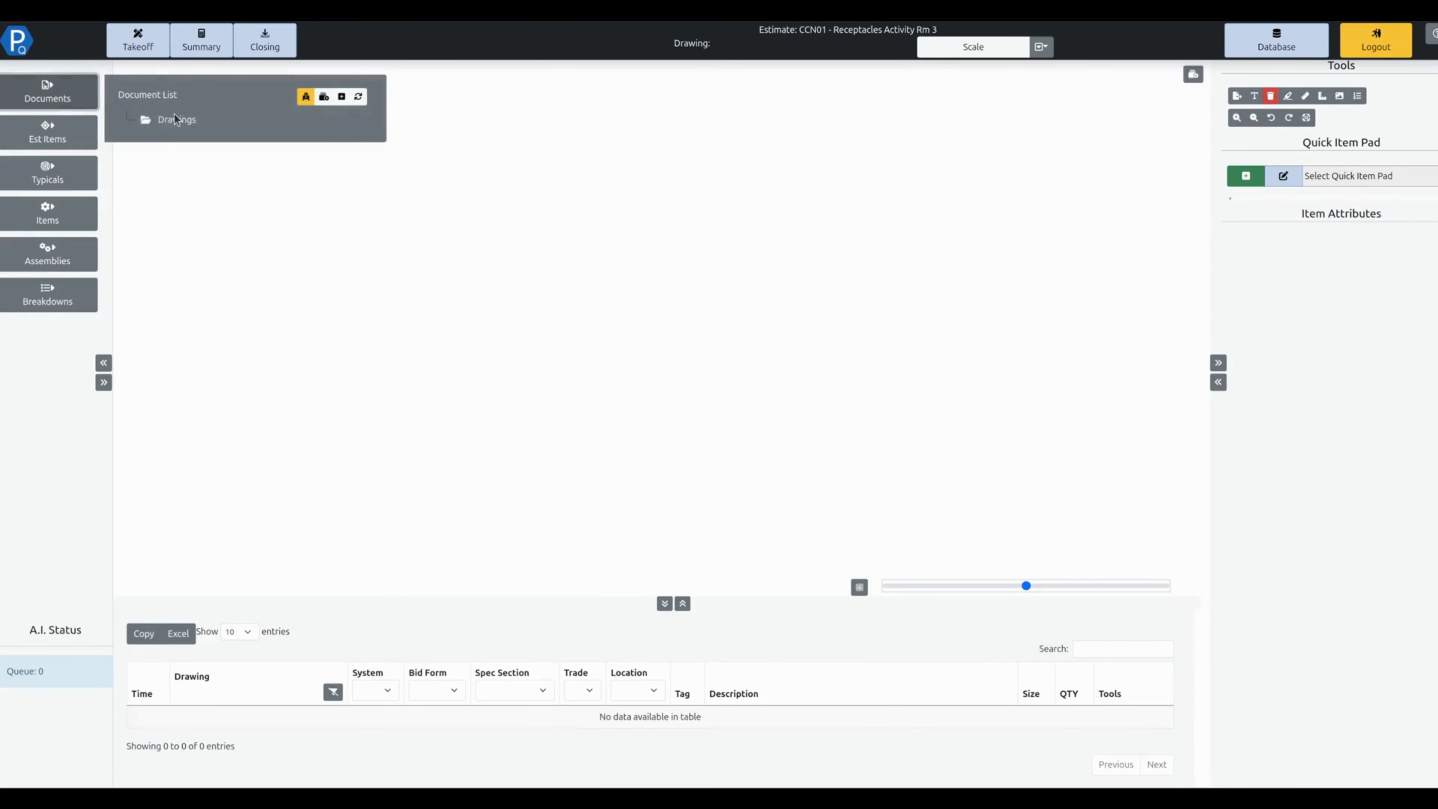
pyautogui.click(342, 98)
pyautogui.click(618, 92)
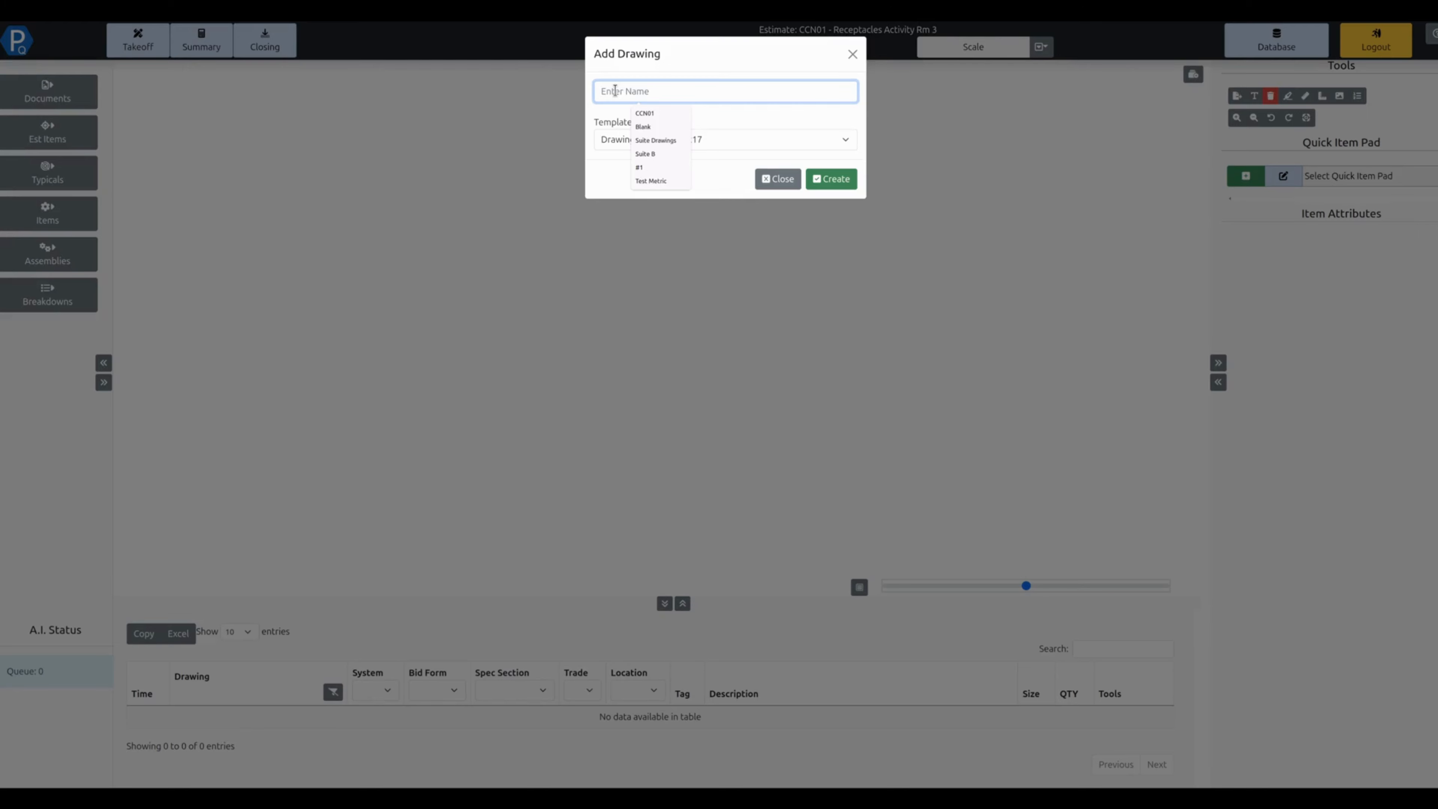
pyautogui.click(657, 113)
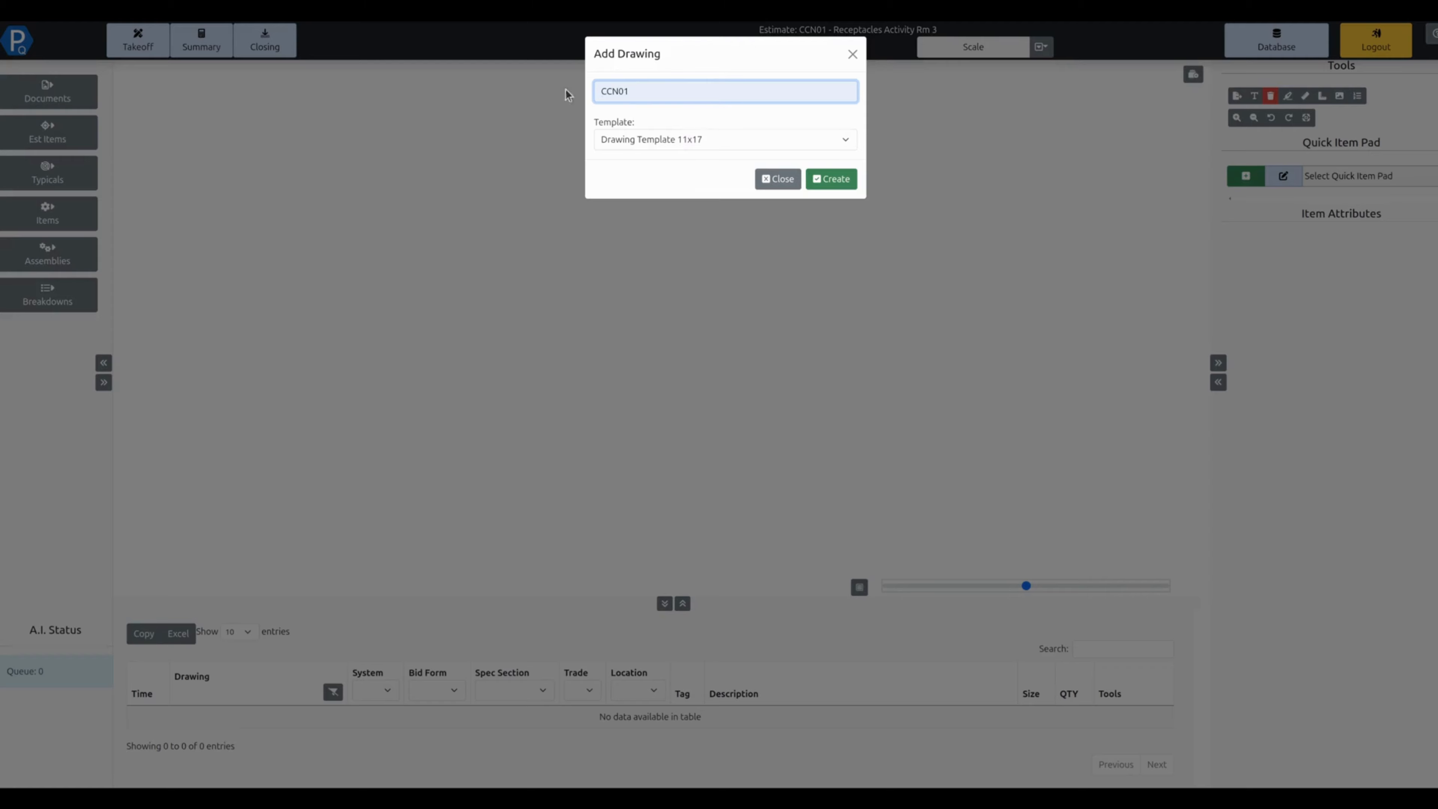
pyautogui.click(831, 179)
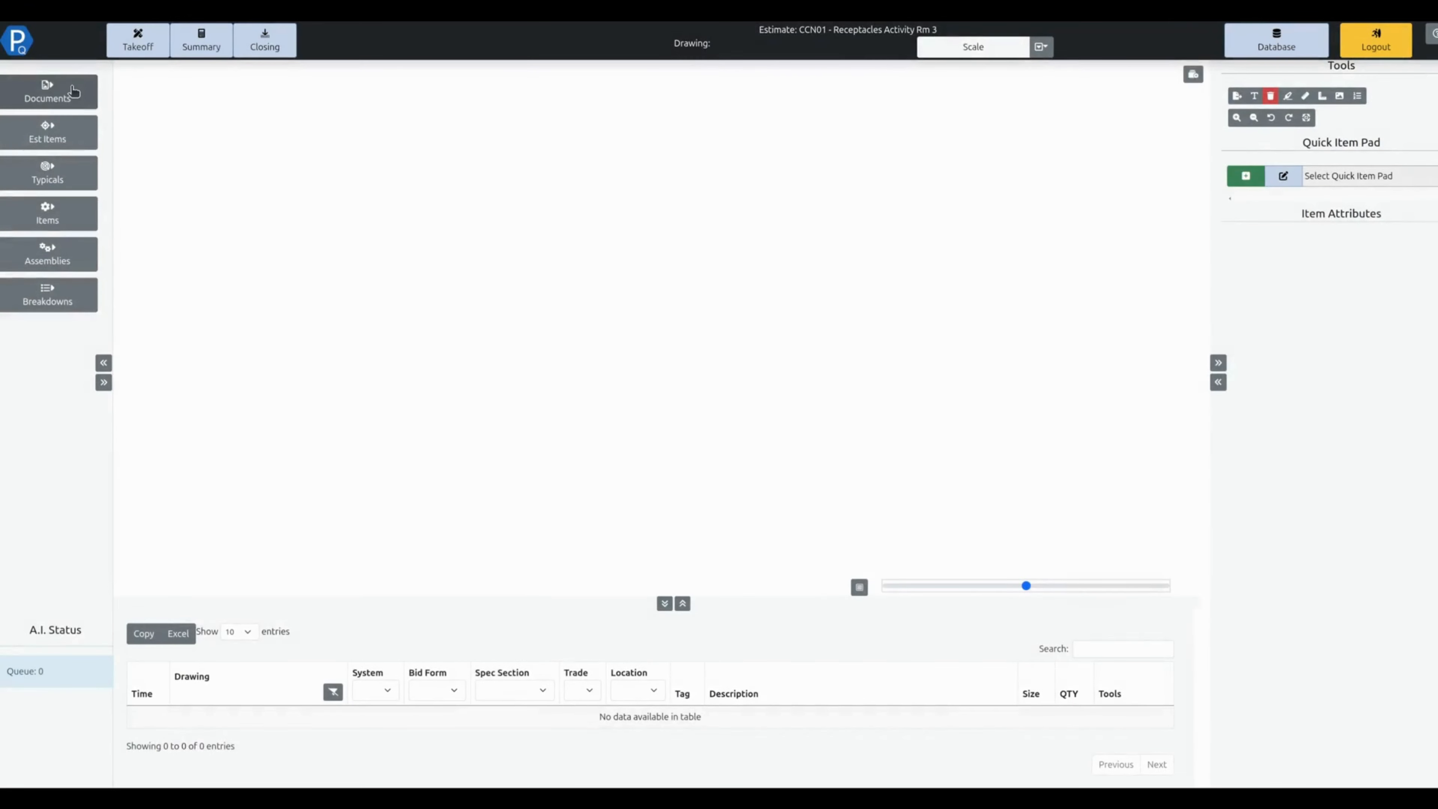
# Open the CCN01 drawing from the change order's document list
pyautogui.click(48, 91)
pyautogui.click(154, 140)
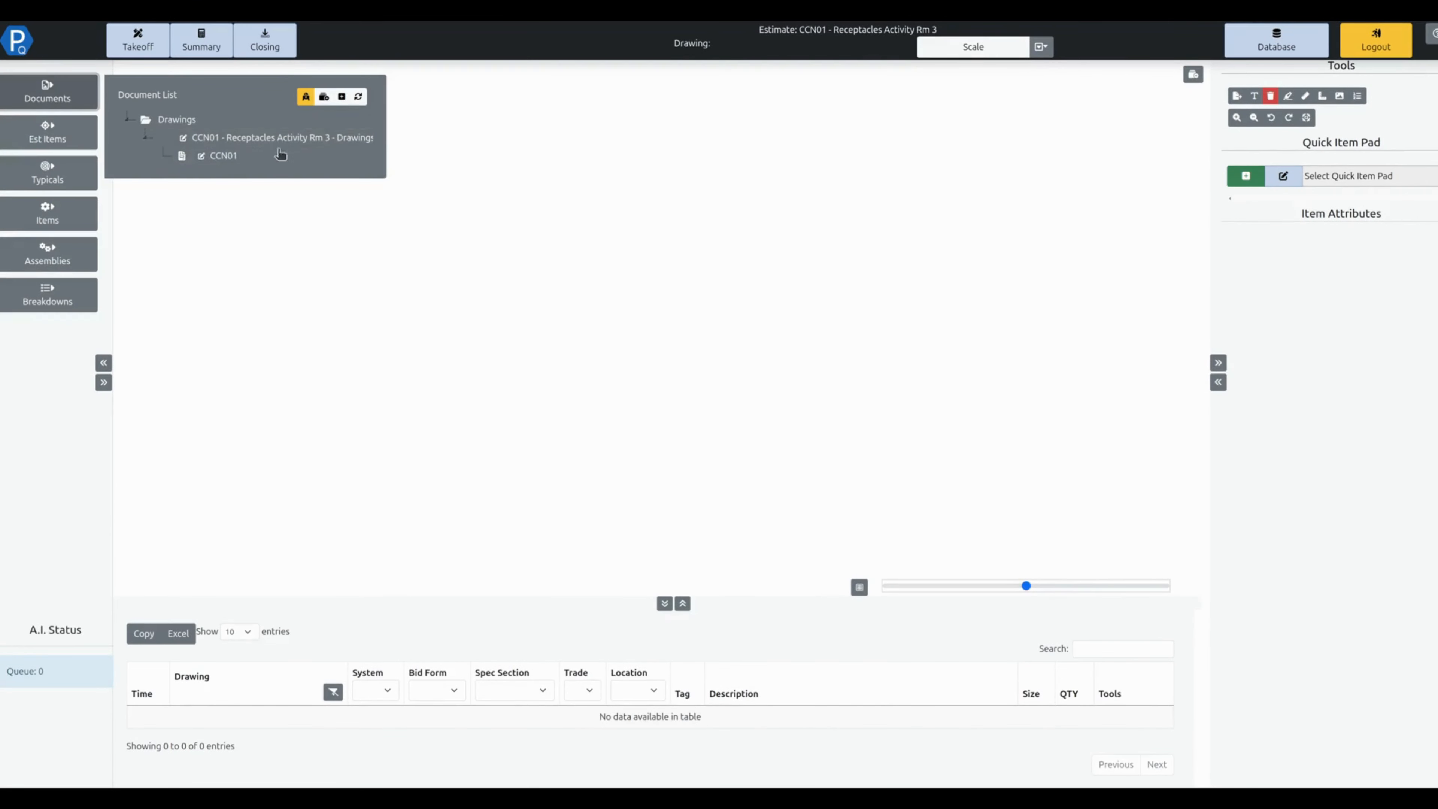
pyautogui.click(234, 156)
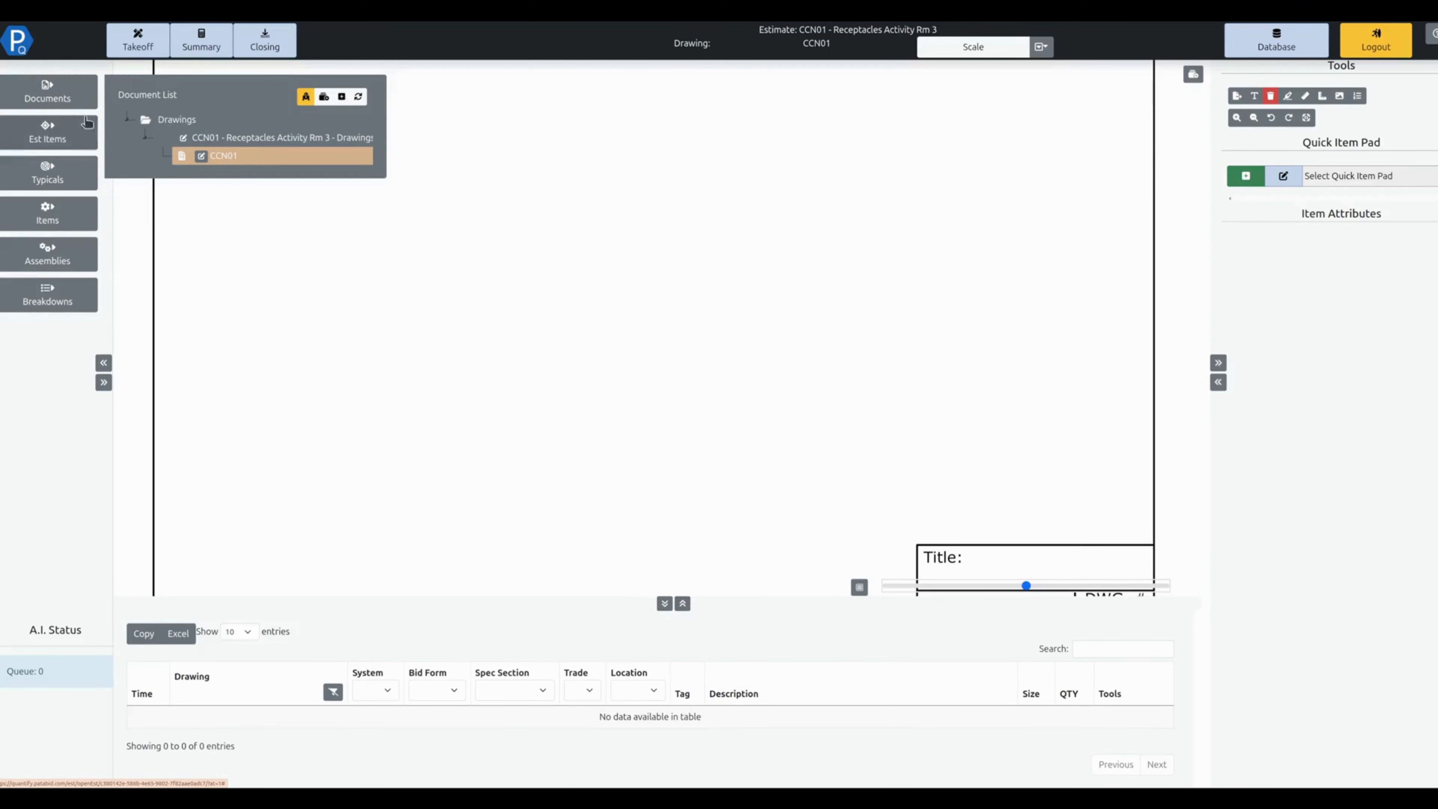
pyautogui.click(76, 97)
# Enlarge the takeoff items table and load the Commercial - Distribution quick item pad
pyautogui.click(681, 604)
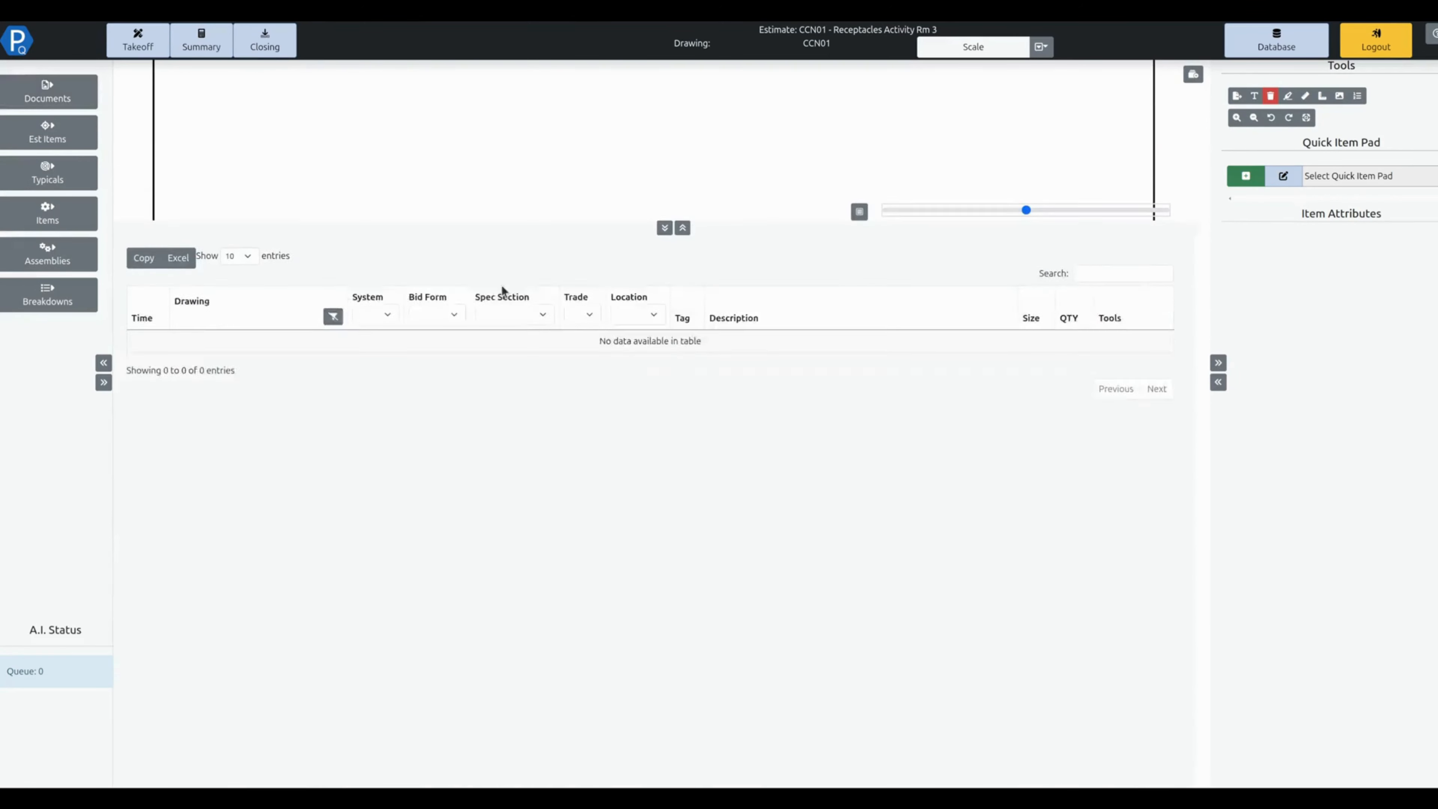
pyautogui.click(1394, 179)
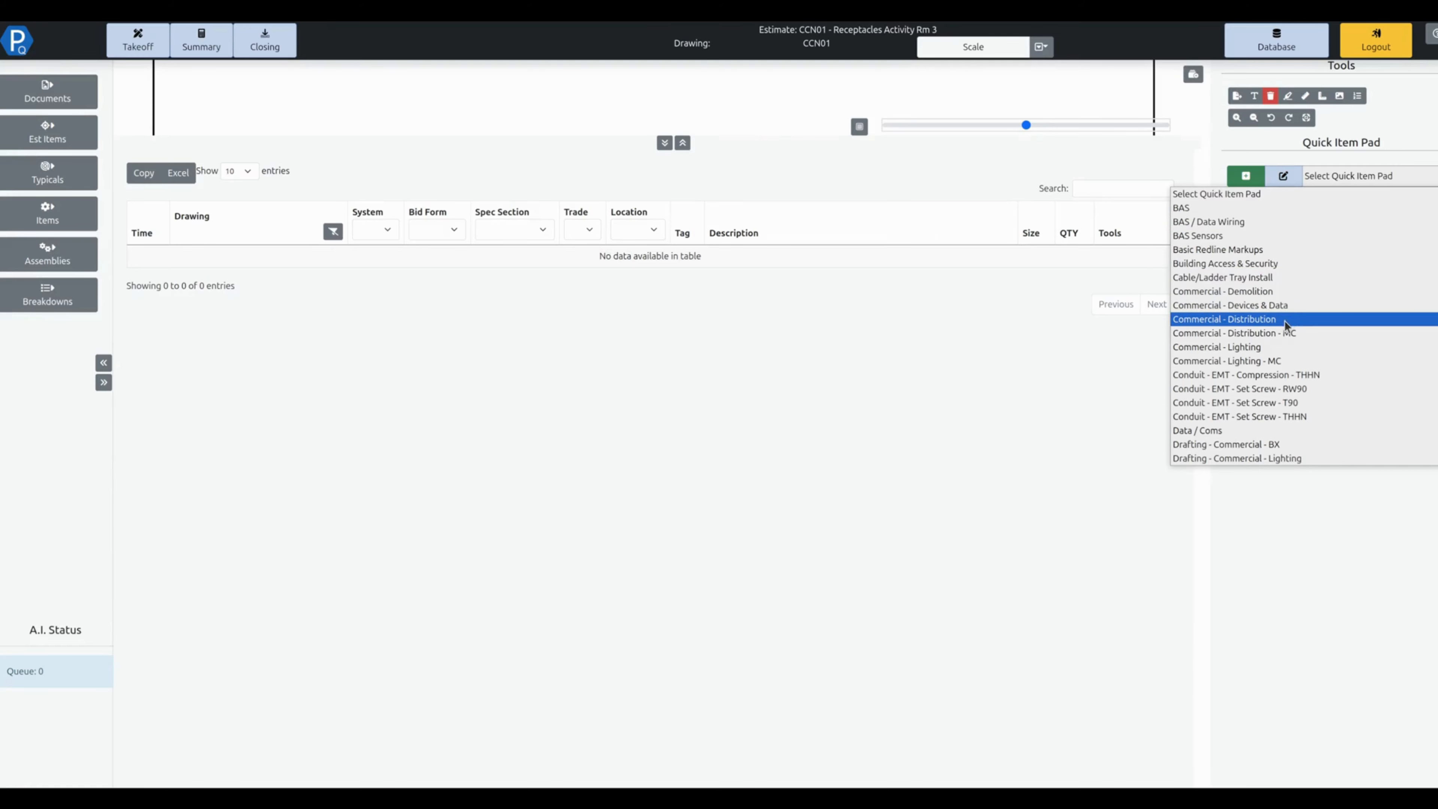
pyautogui.click(1236, 320)
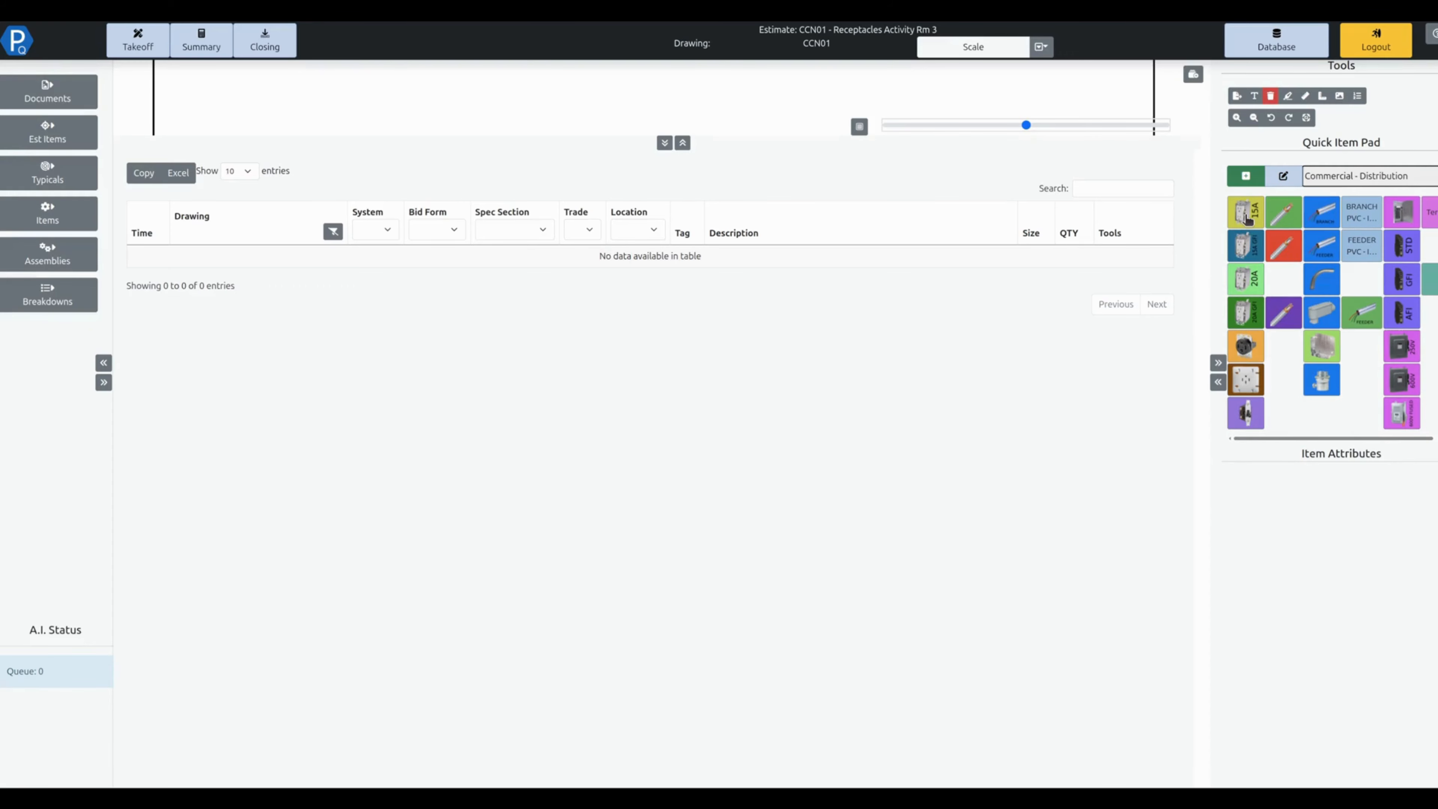
# Commit a 15A single-box duplex plug with BX whip, using gauge #12, drop length 10 and quantity -4
pyautogui.click(1246, 218)
pyautogui.click(1319, 488)
pyautogui.click(1325, 534)
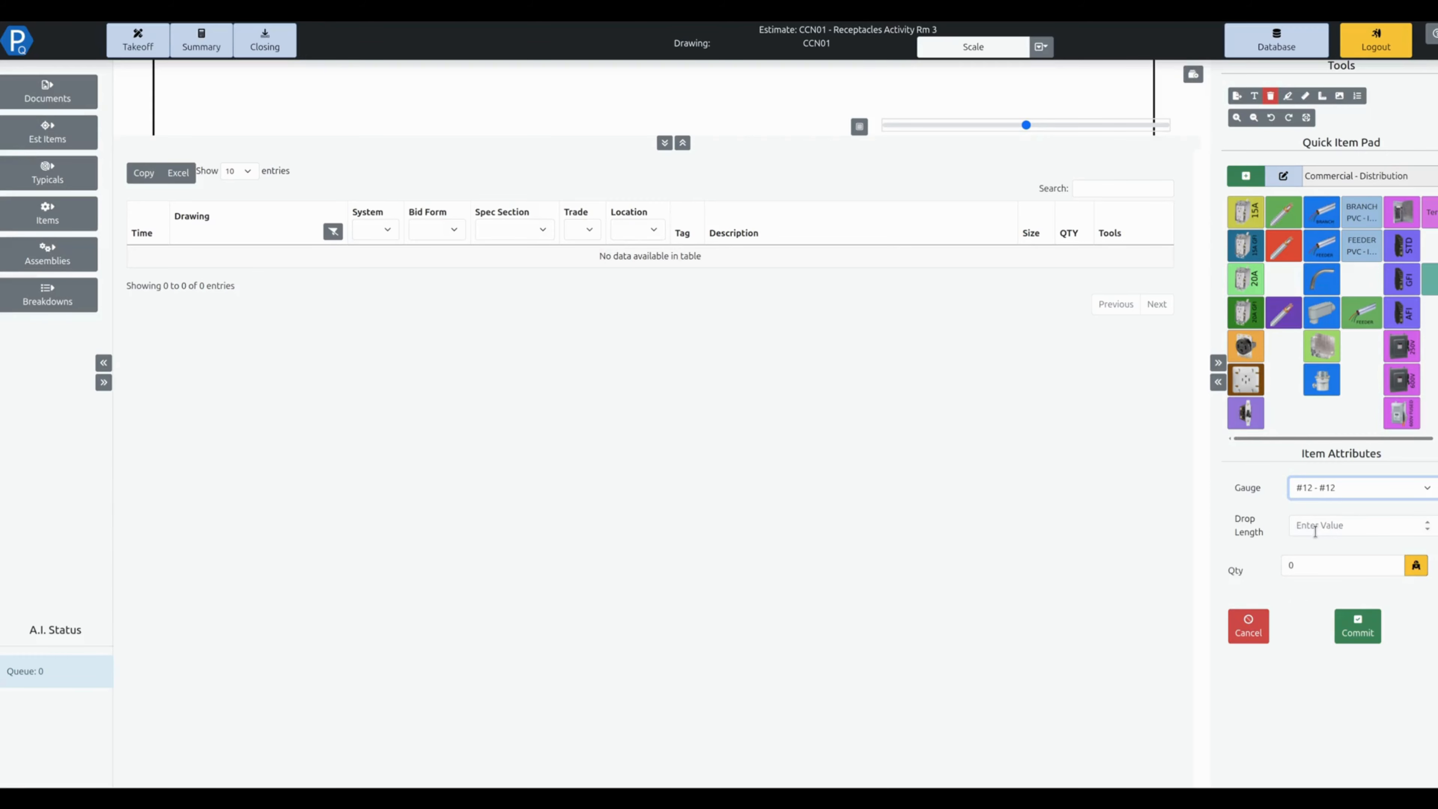
pyautogui.click(1313, 527)
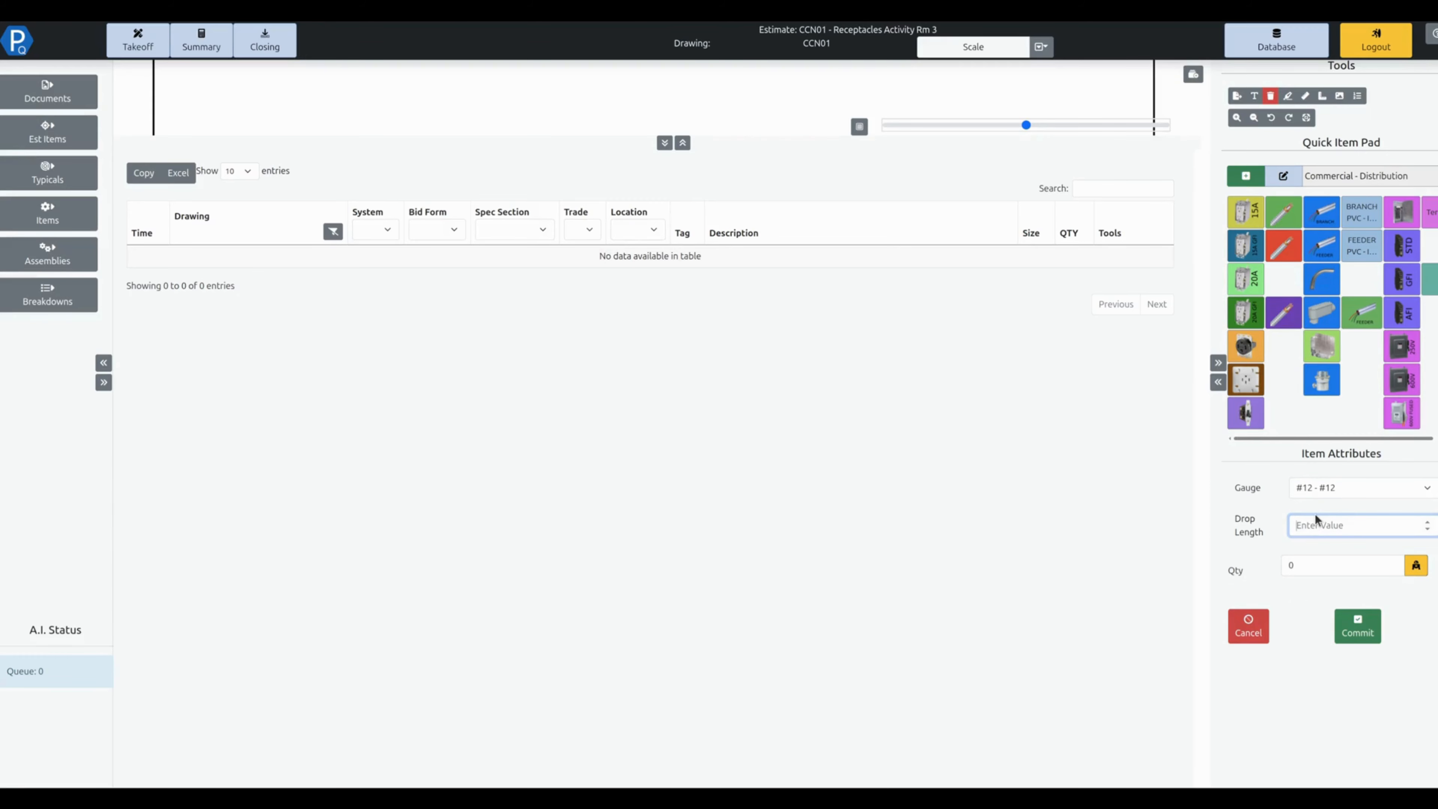
pyautogui.write('10')
pyautogui.click(1327, 561)
pyautogui.write('-4')
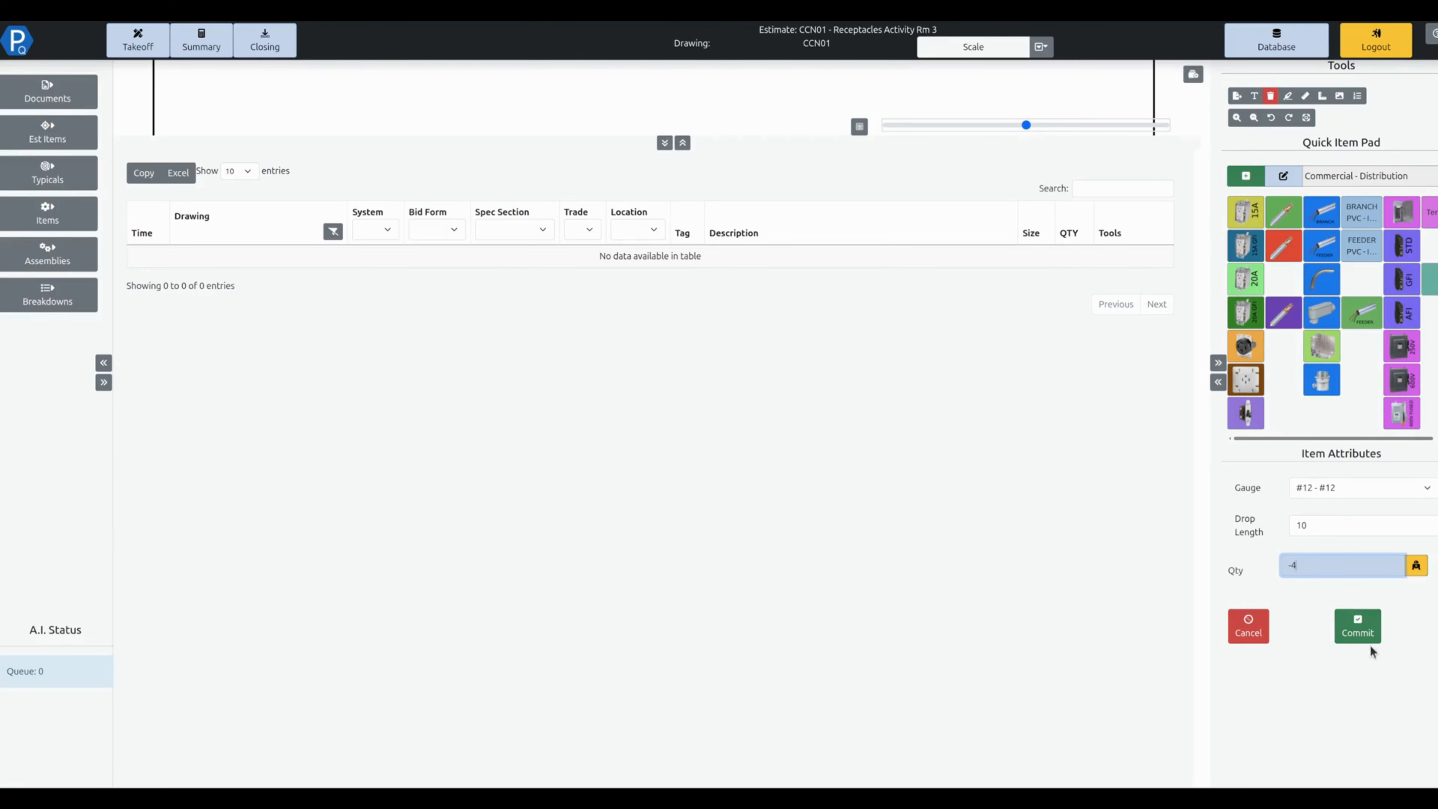
pyautogui.click(1362, 632)
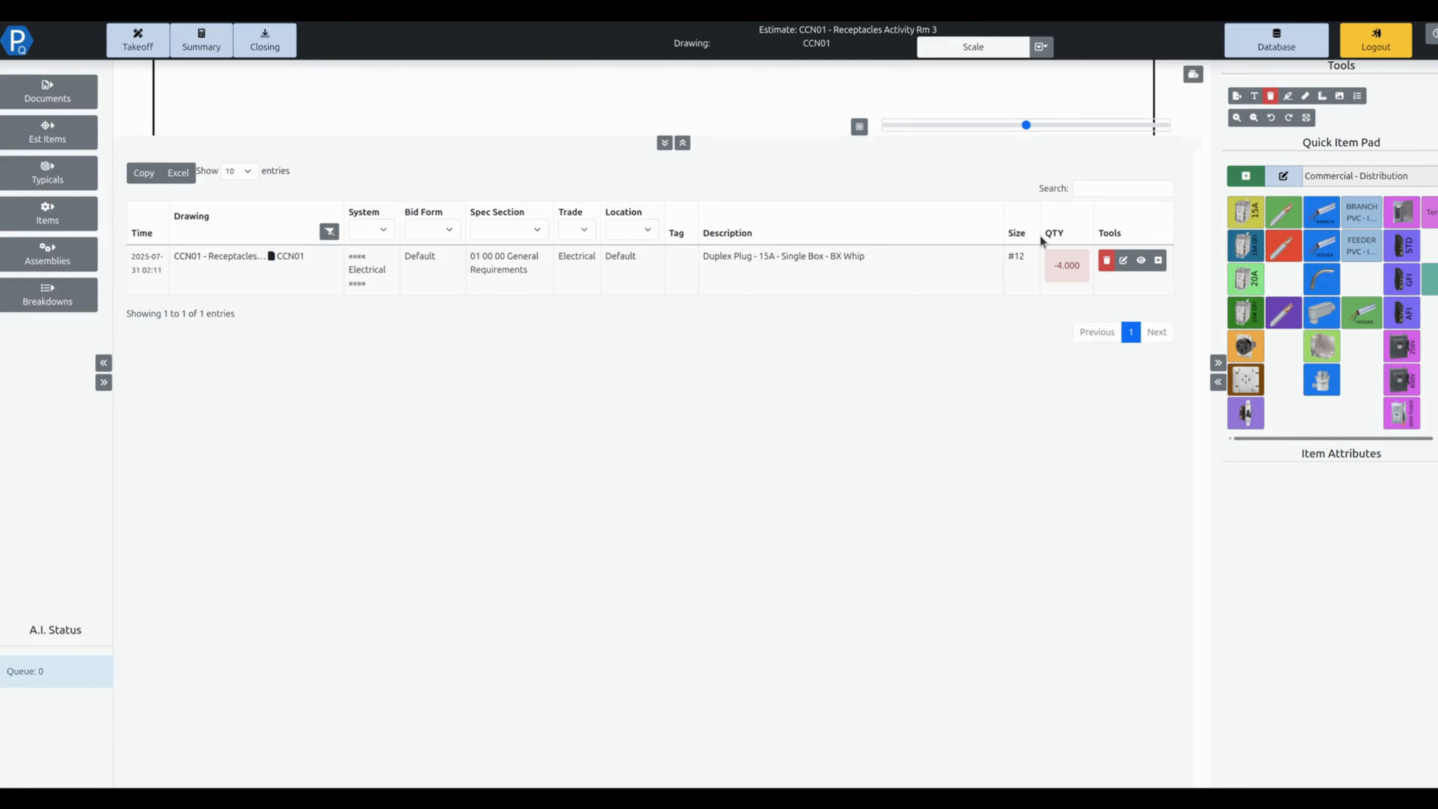
# Commit a 15A GFI single-box duplex plug with BX whip, using gauge #12, drop length 10 and quantity 4
pyautogui.click(1255, 249)
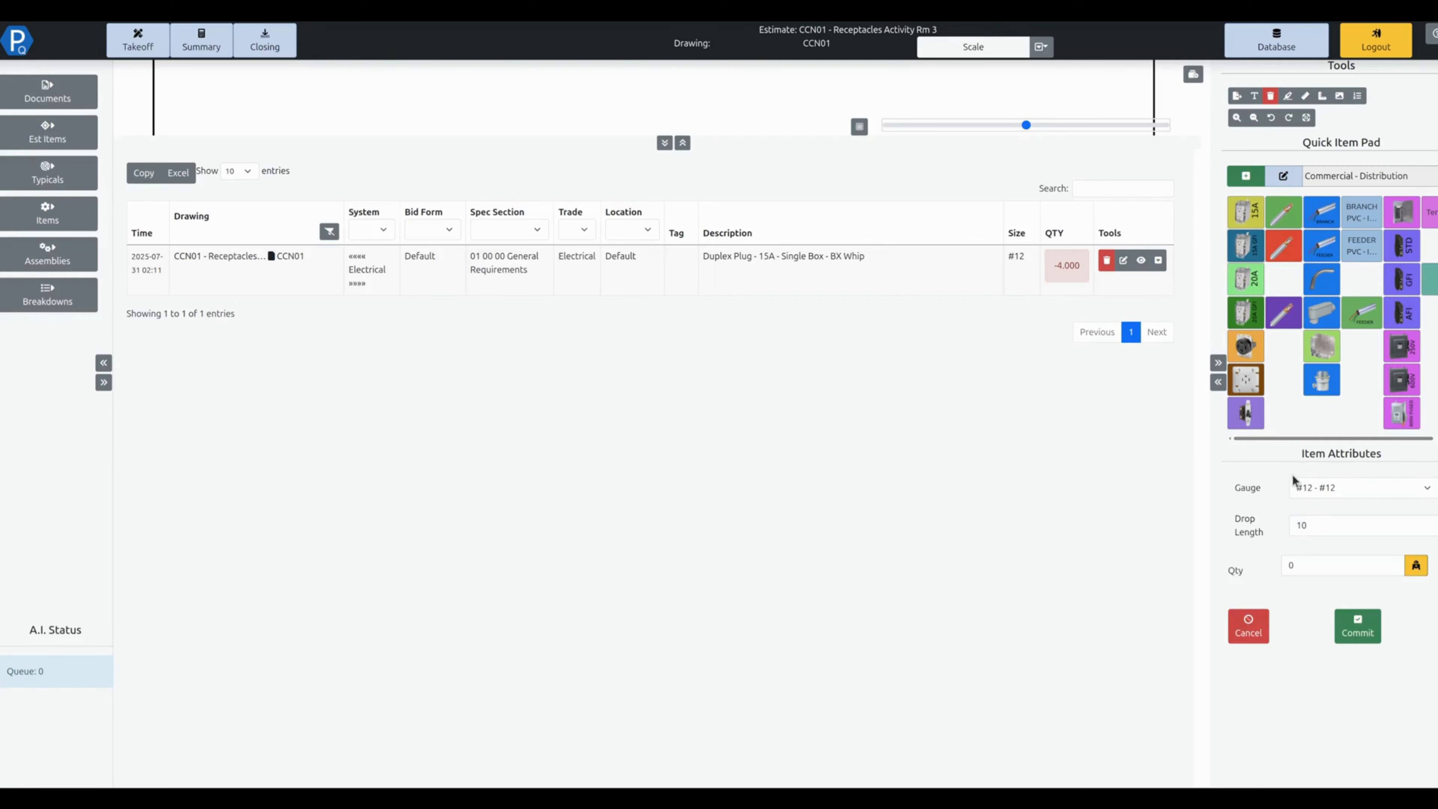
pyautogui.click(1304, 567)
pyautogui.write('4')
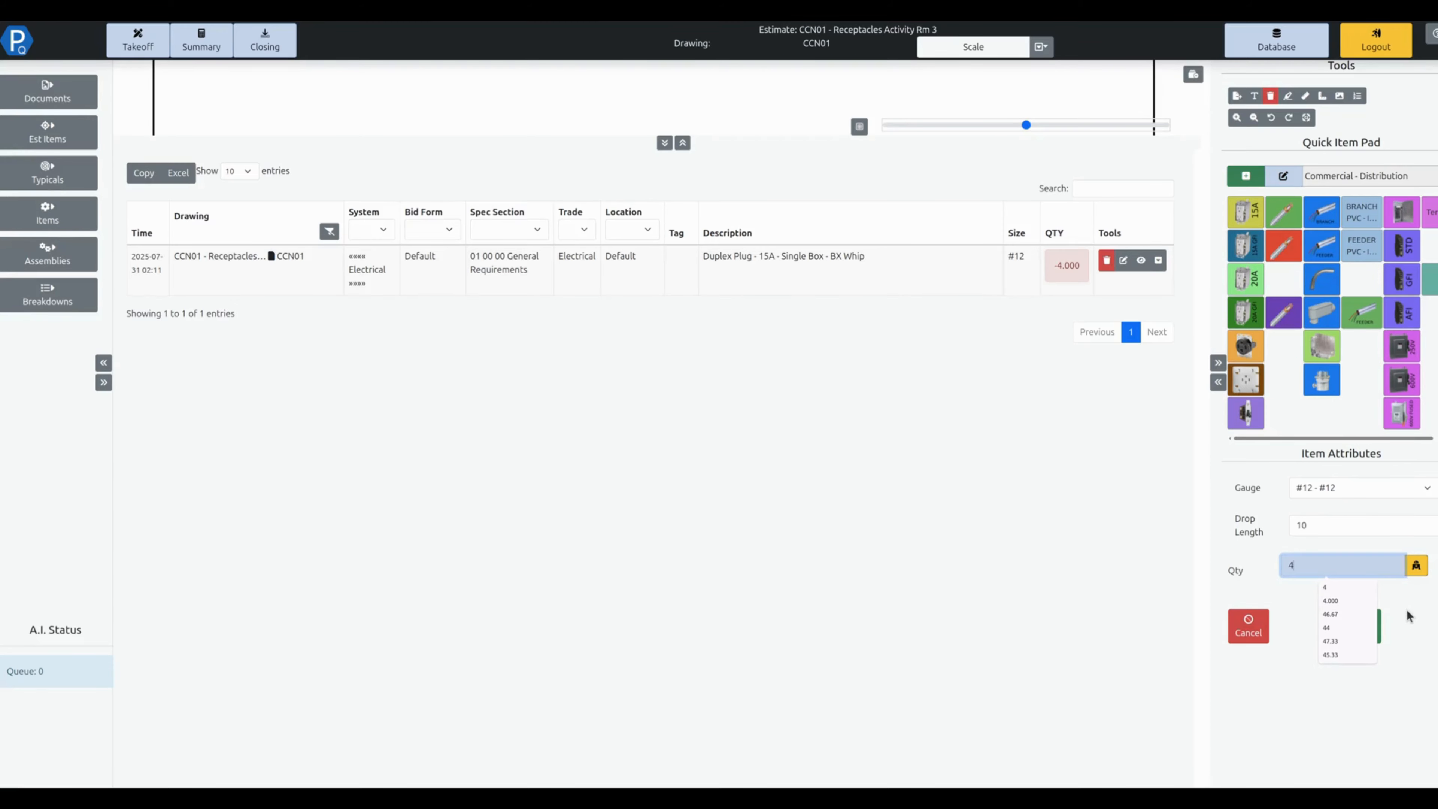
pyautogui.click(1243, 518)
pyautogui.click(1360, 638)
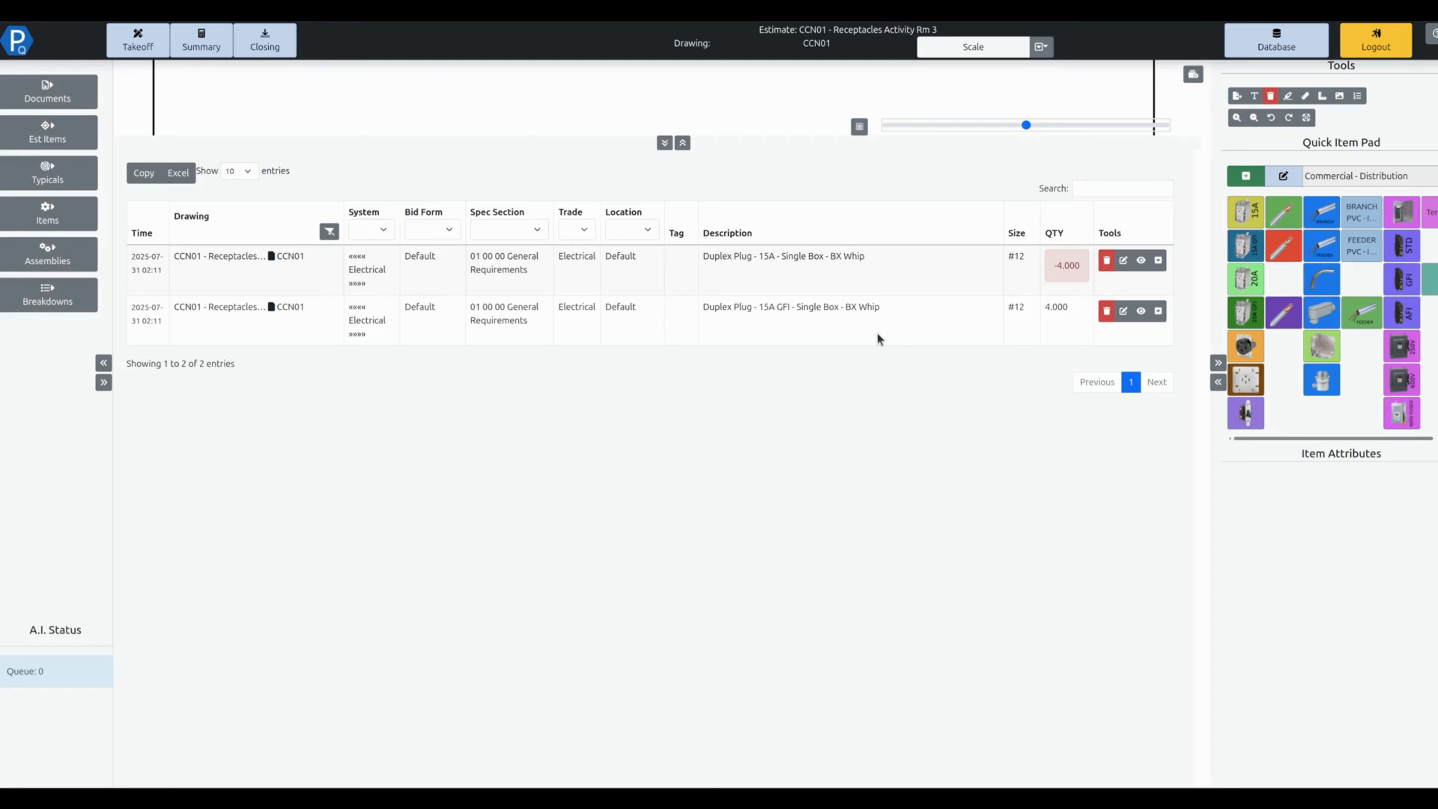
# Import City Electric Supply pricing for all items into the estimate summary
pyautogui.click(210, 50)
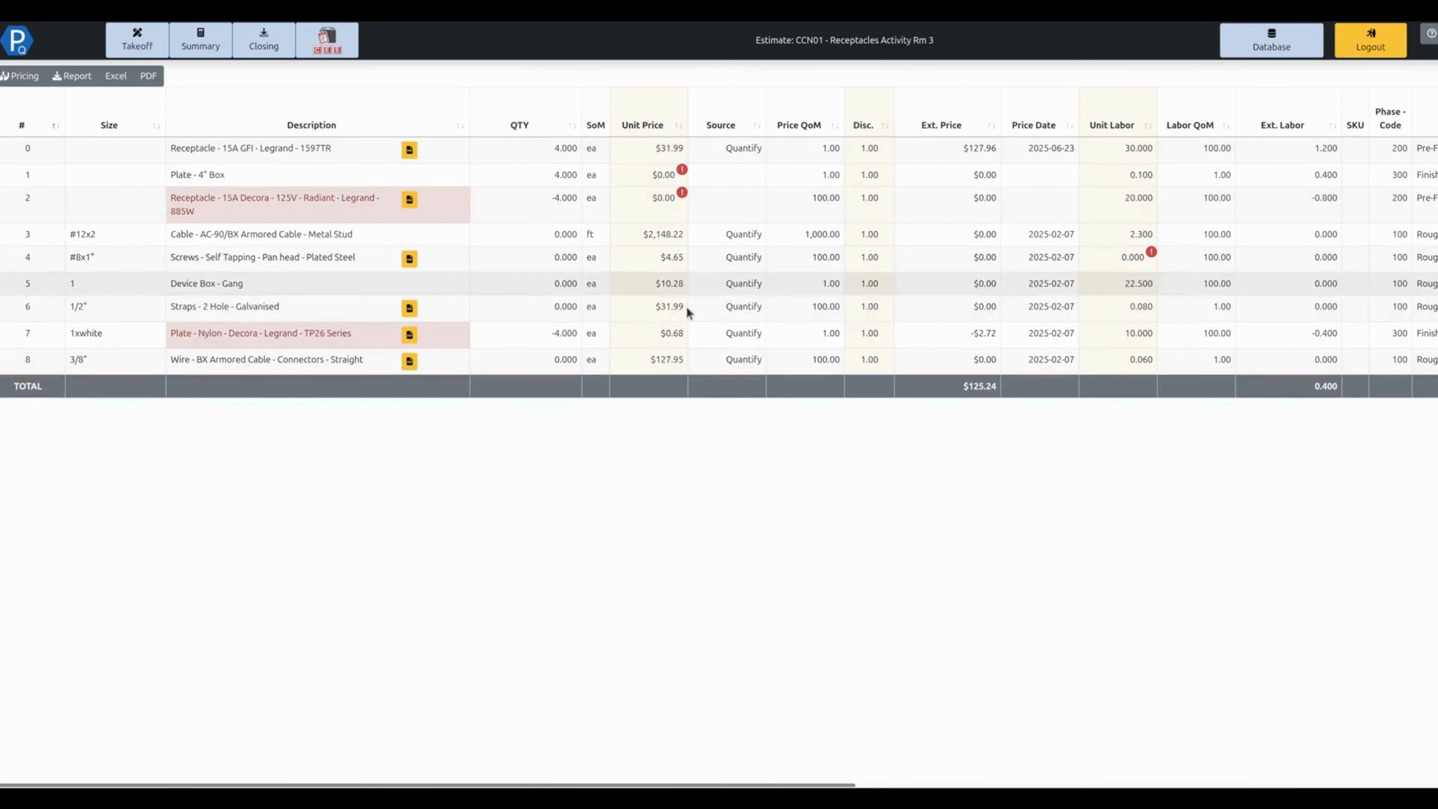
pyautogui.click(350, 45)
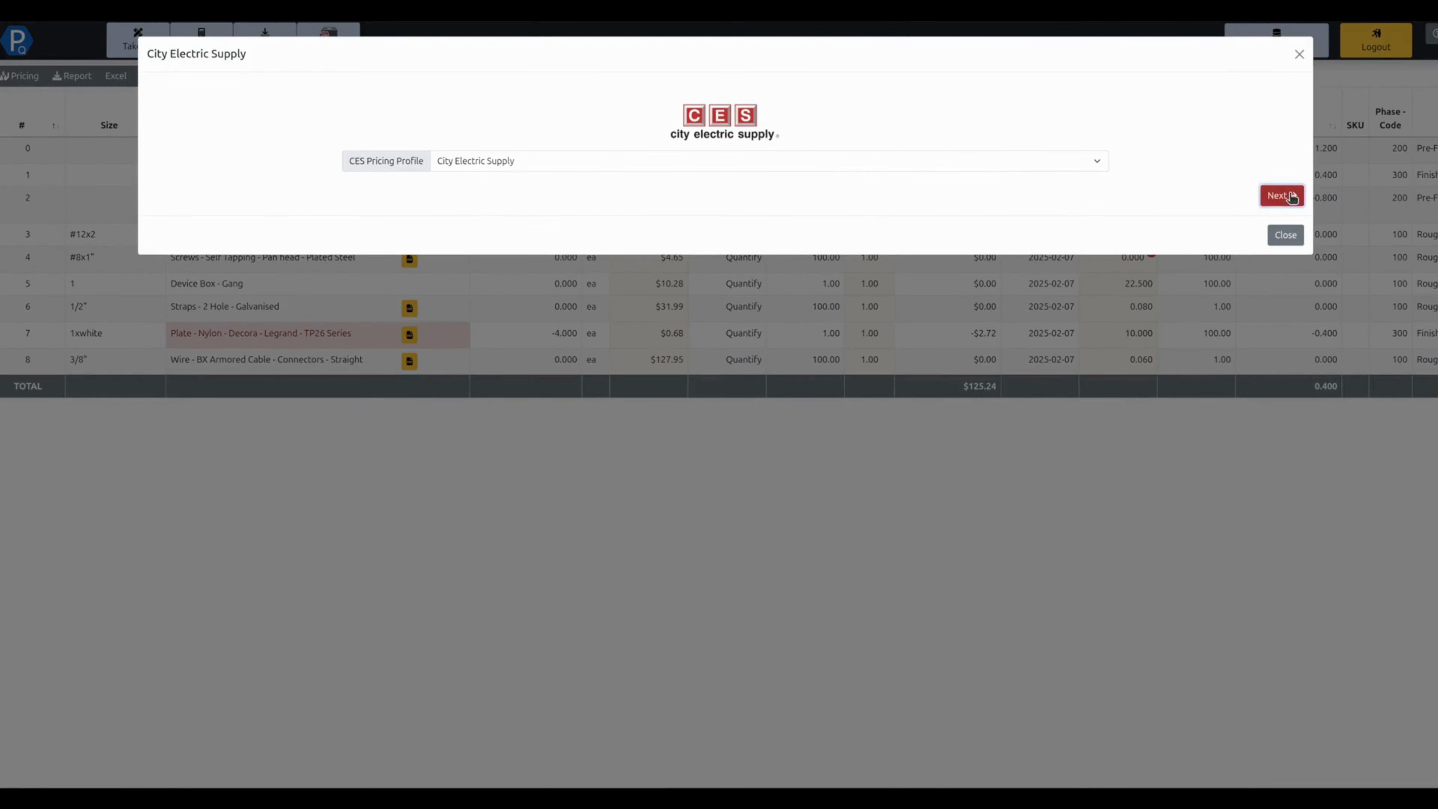
pyautogui.click(1290, 195)
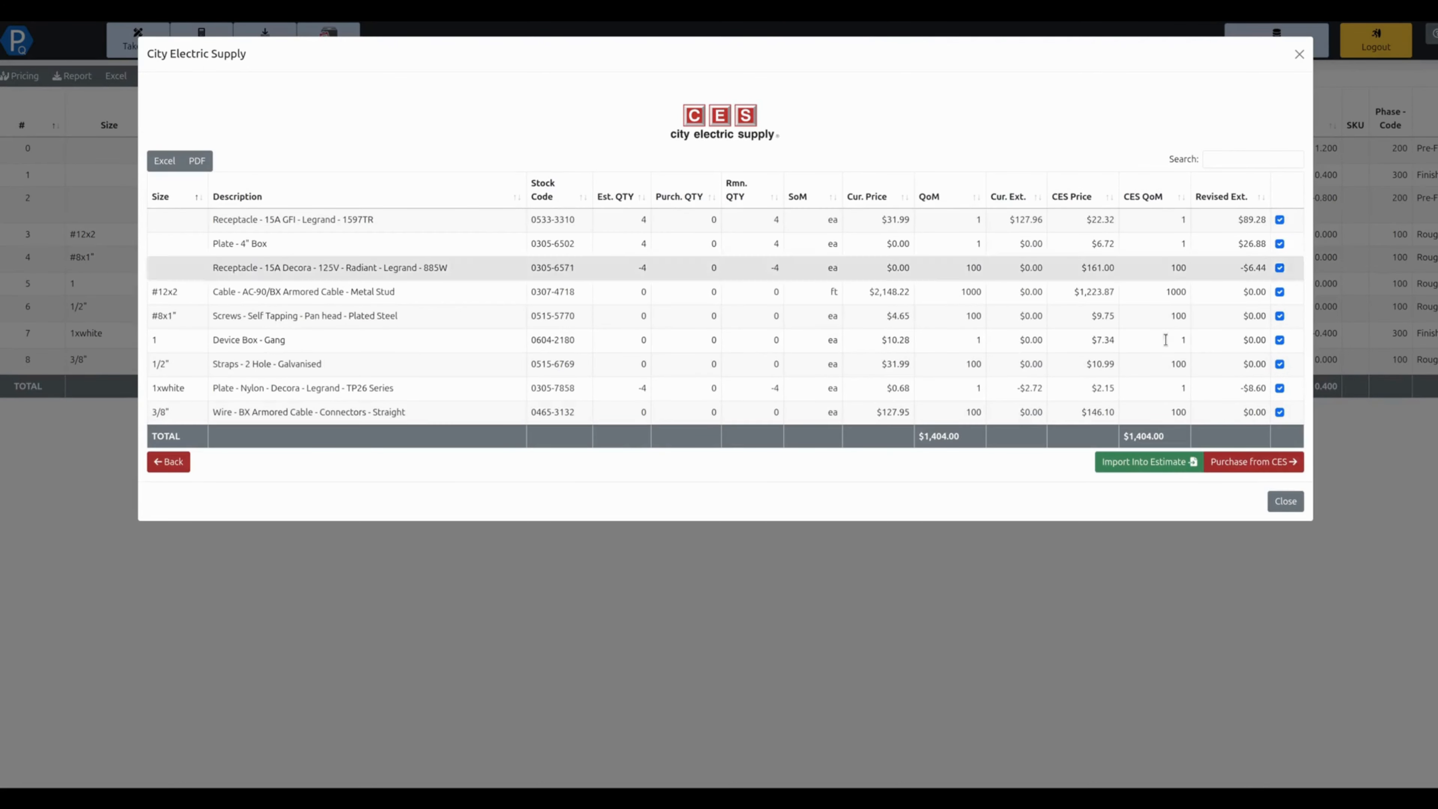
pyautogui.click(1108, 462)
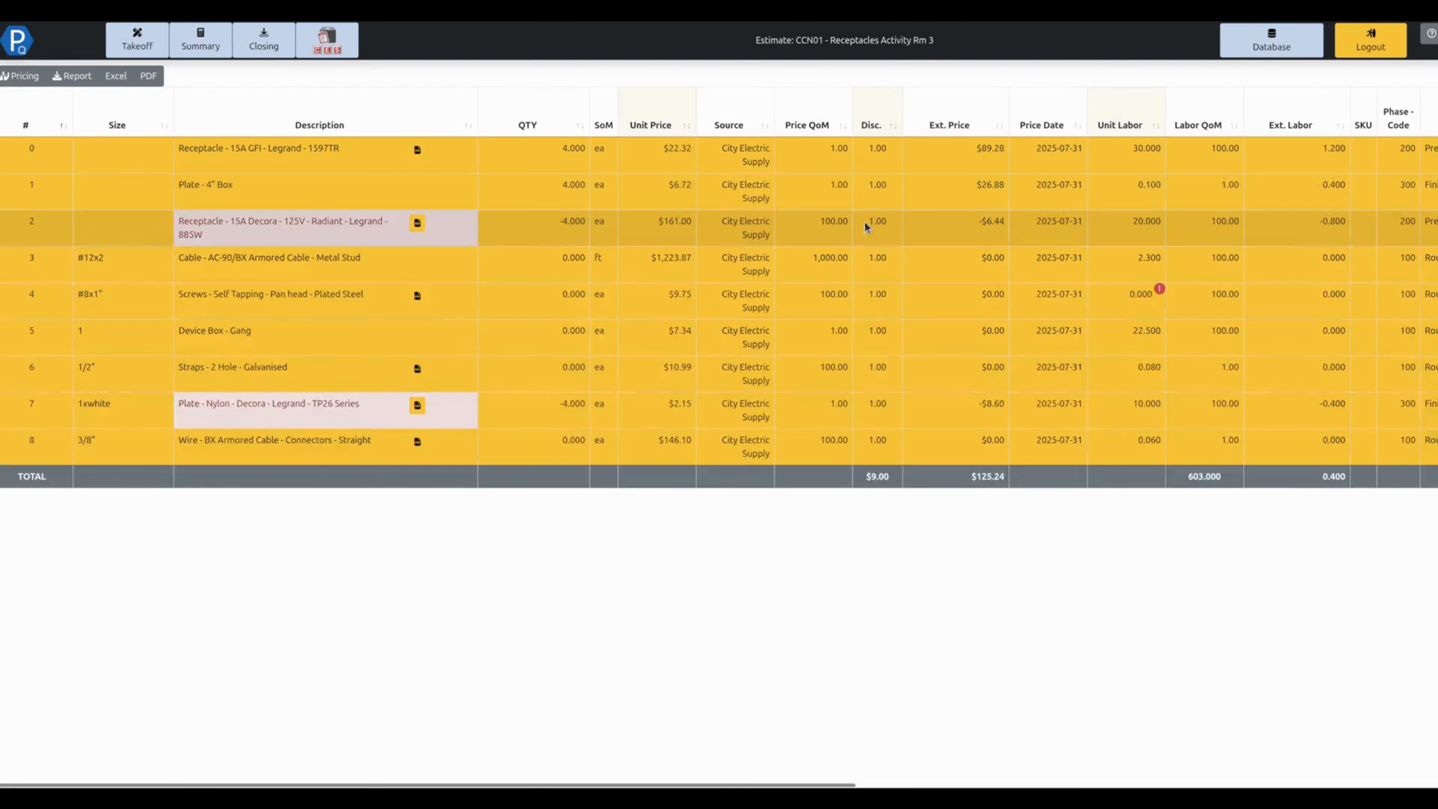
# Set the discount factor to 1.3 for the 15A GFI receptacle and the 4" box plate
pyautogui.click(869, 148)
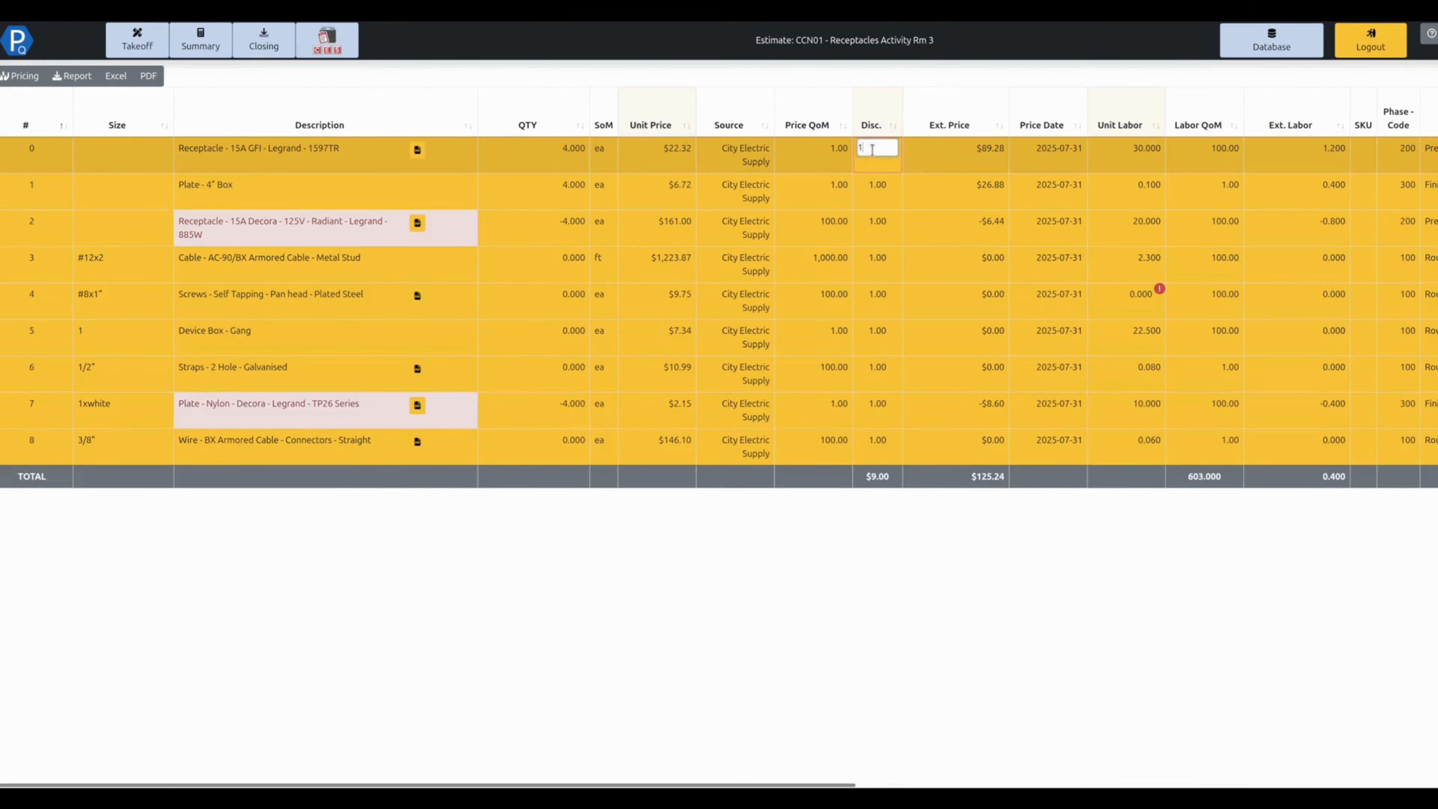
pyautogui.click(871, 148)
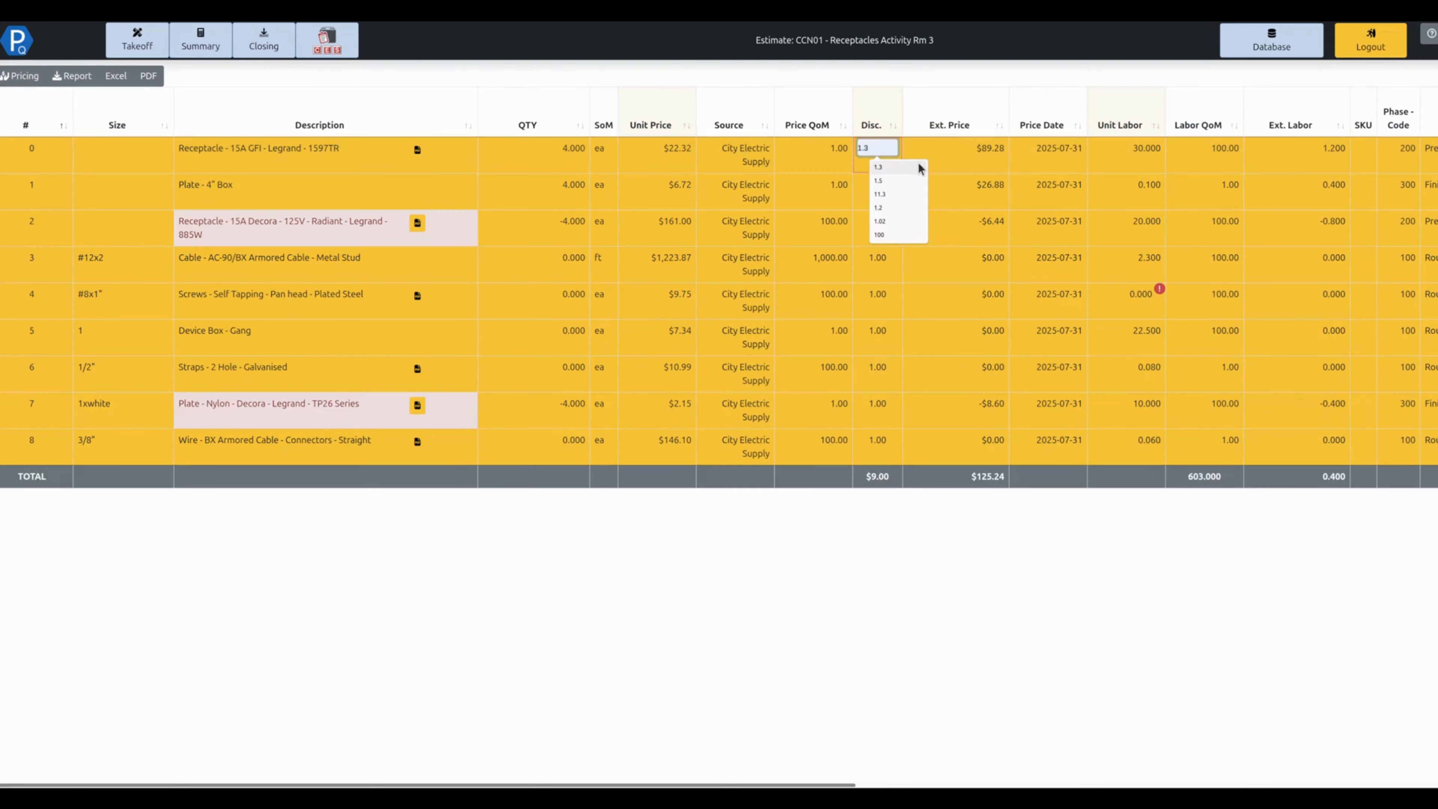
pyautogui.write('.')
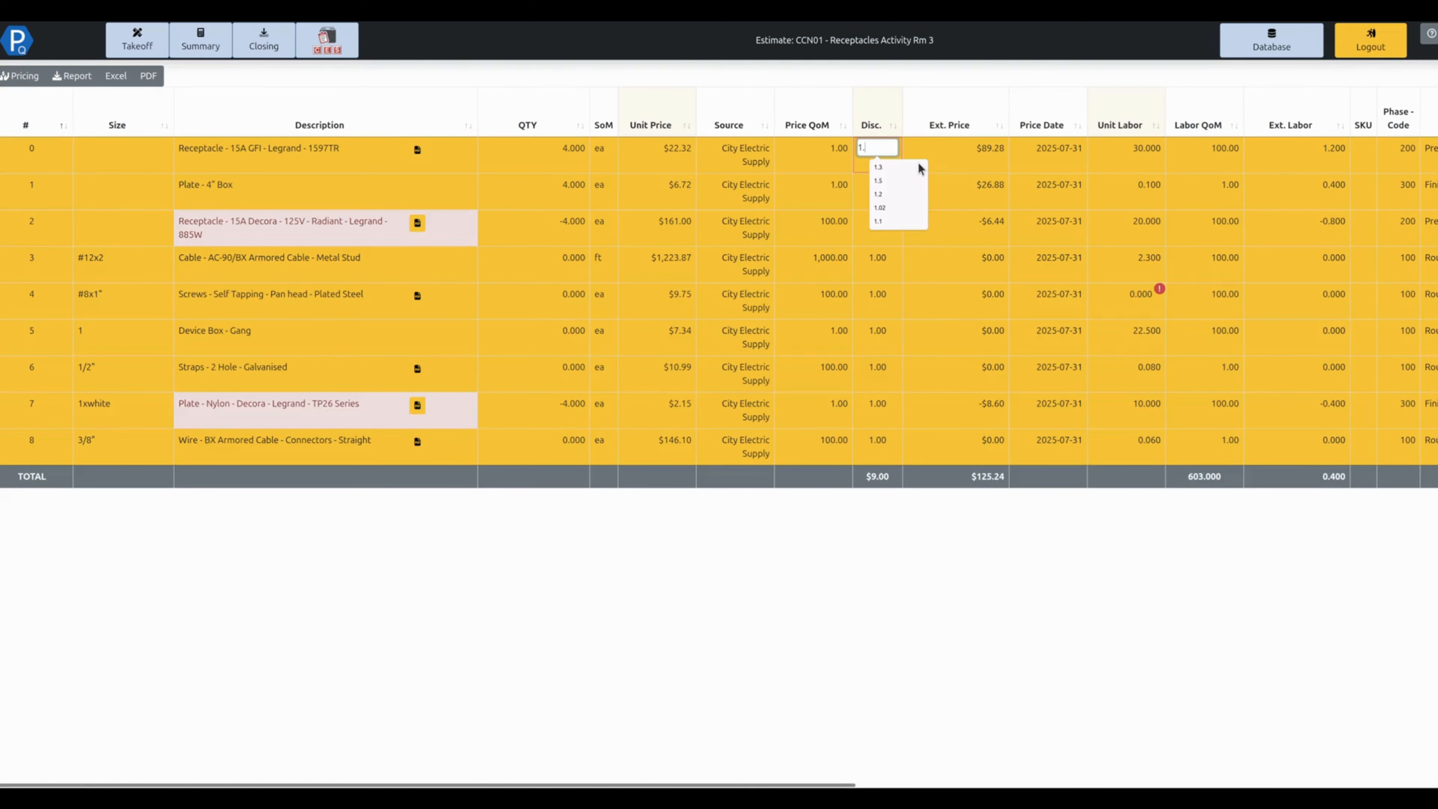
pyautogui.click(919, 168)
pyautogui.hotkey('ctrl', 'a')
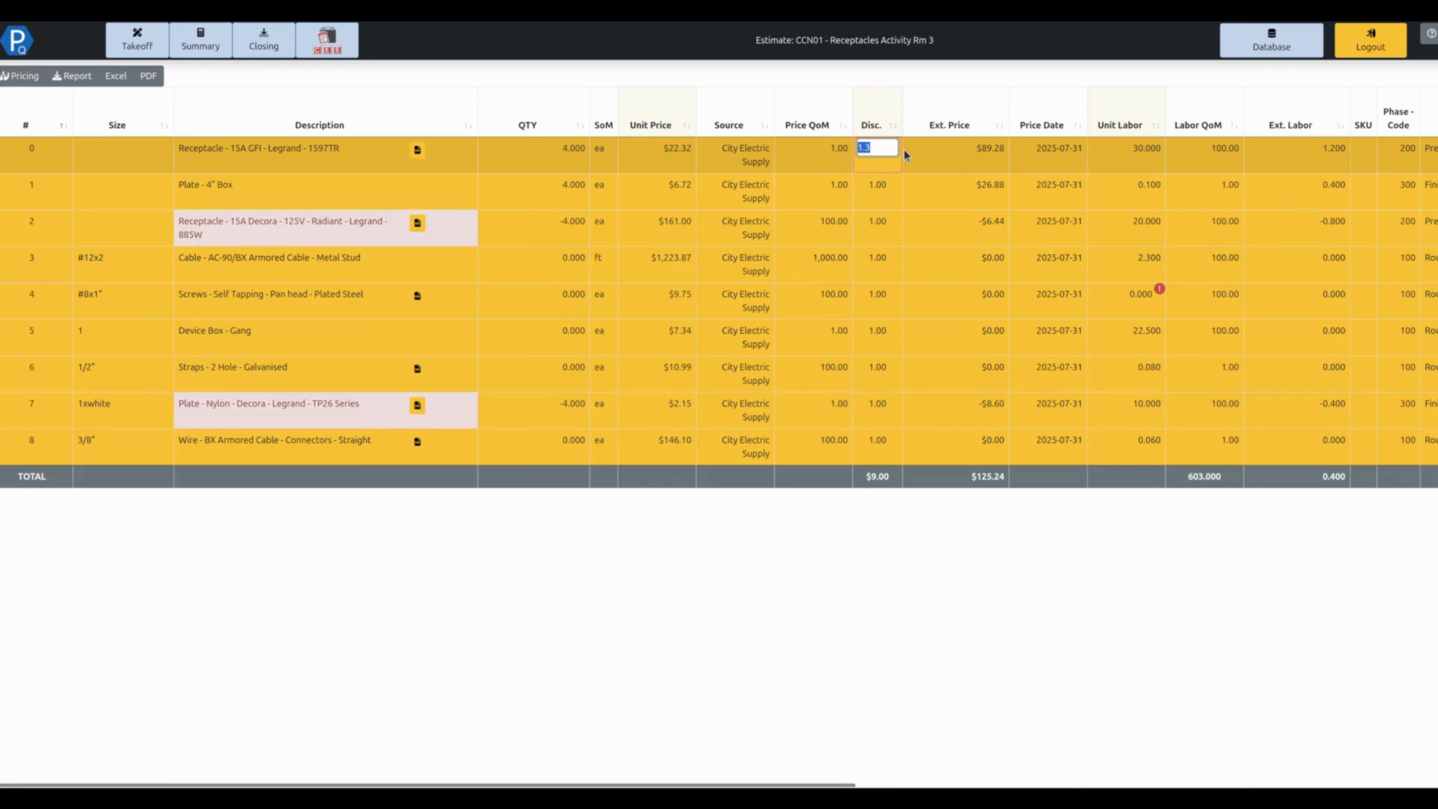
pyautogui.click(878, 185)
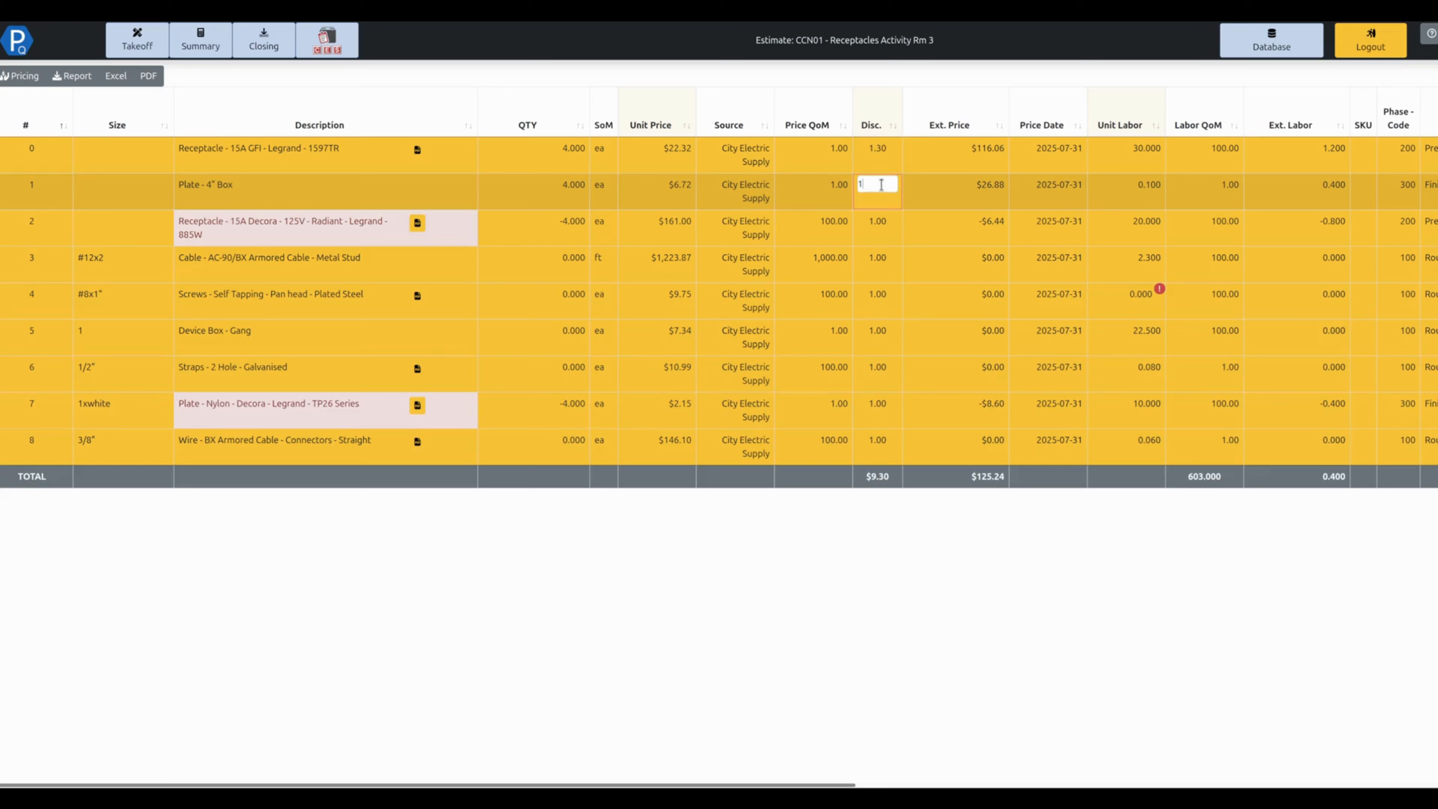
pyautogui.write('.3')
# Set the discount factor to 1.3 for the armored cable, self-tapping screws, device box and galvanised straps
pyautogui.click(877, 264)
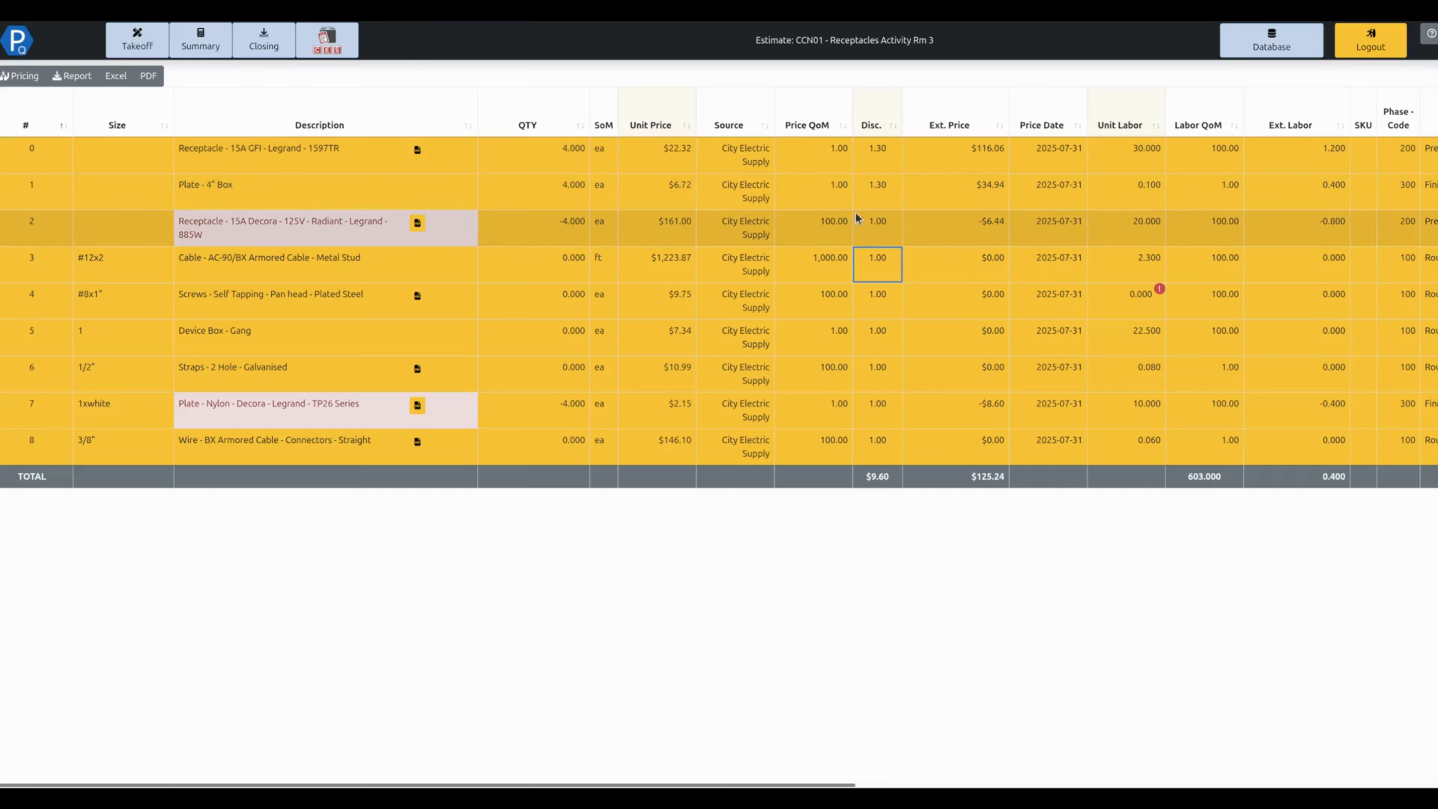
pyautogui.click(886, 257)
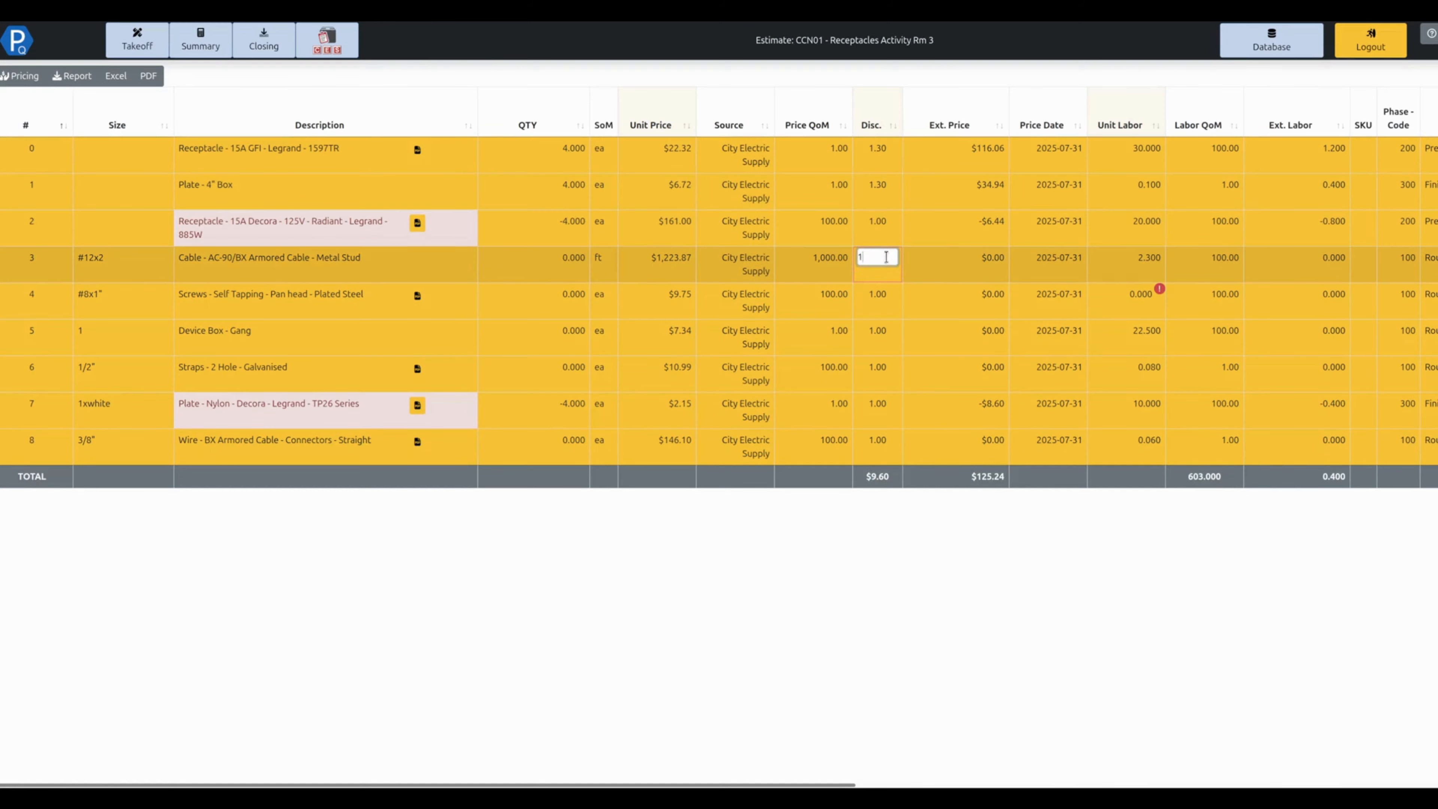
pyautogui.write('.3')
pyautogui.click(880, 293)
pyautogui.doubleClick(880, 294)
pyautogui.write('1.3')
pyautogui.doubleClick(878, 331)
pyautogui.doubleClick(878, 330)
pyautogui.write('1.3')
pyautogui.doubleClick(875, 371)
pyautogui.write('1.3')
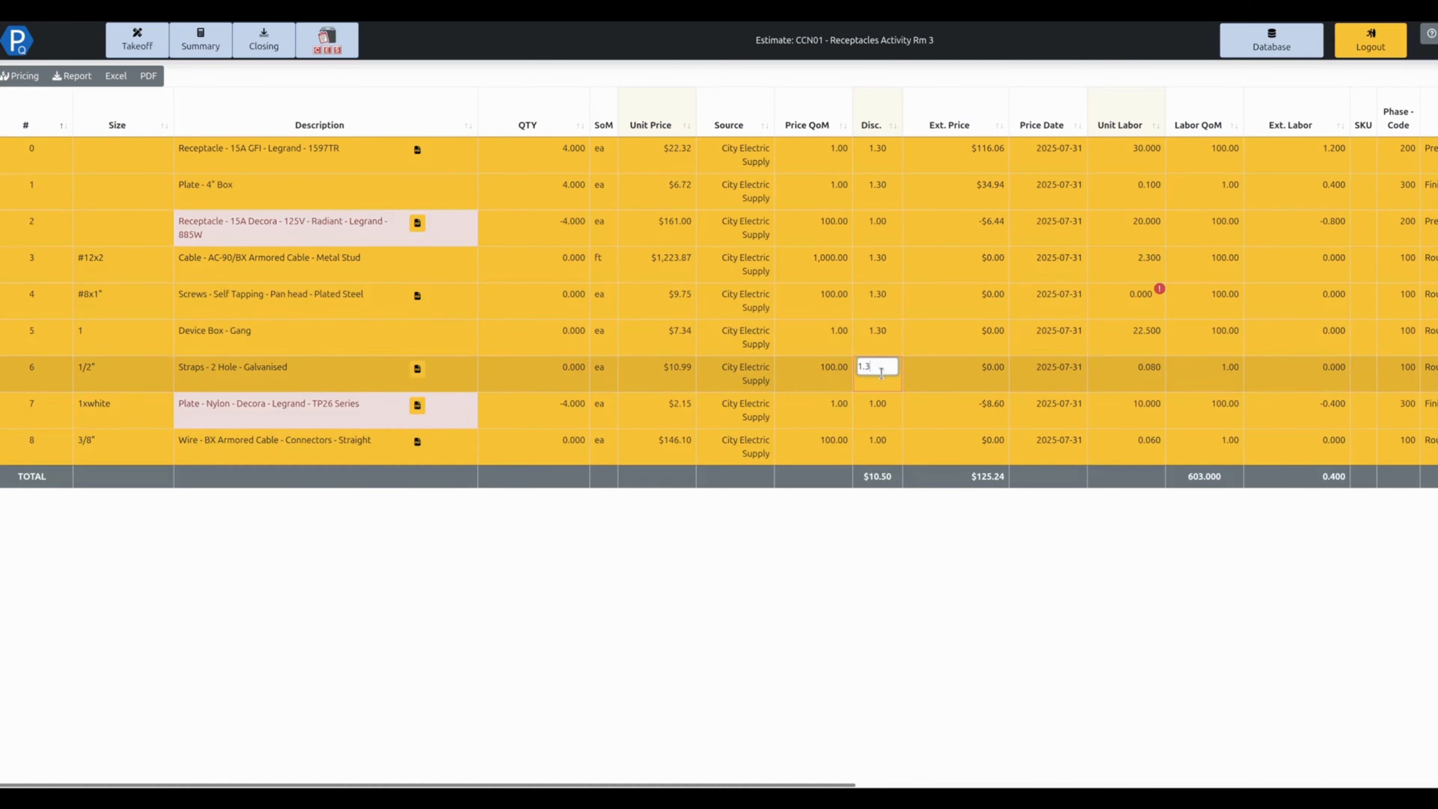
pyautogui.press('Tab')
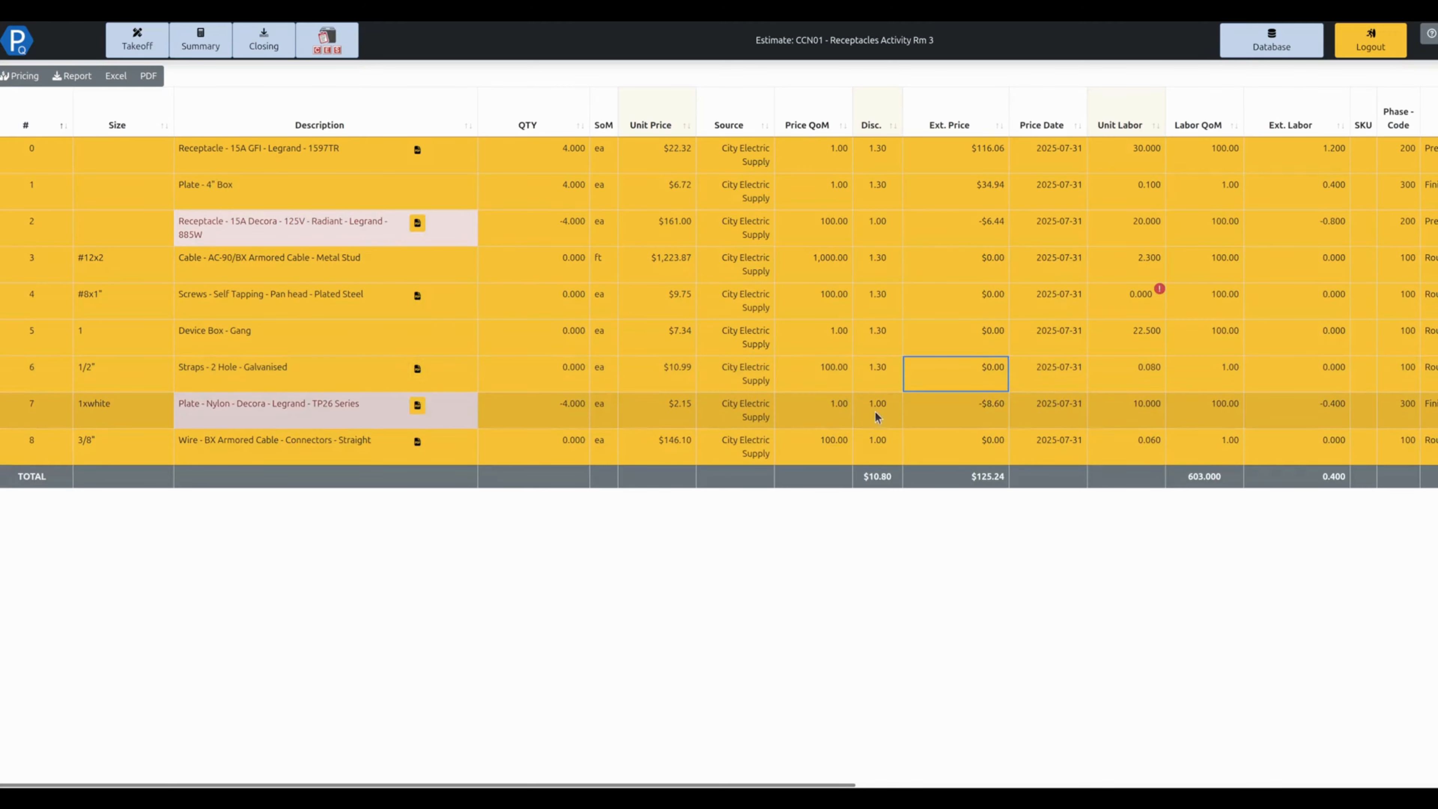
# Set the discount factor to 1.3 for the straight BX cable connectors and reload the summary
pyautogui.doubleClick(874, 445)
pyautogui.write('1')
pyautogui.write('1.3')
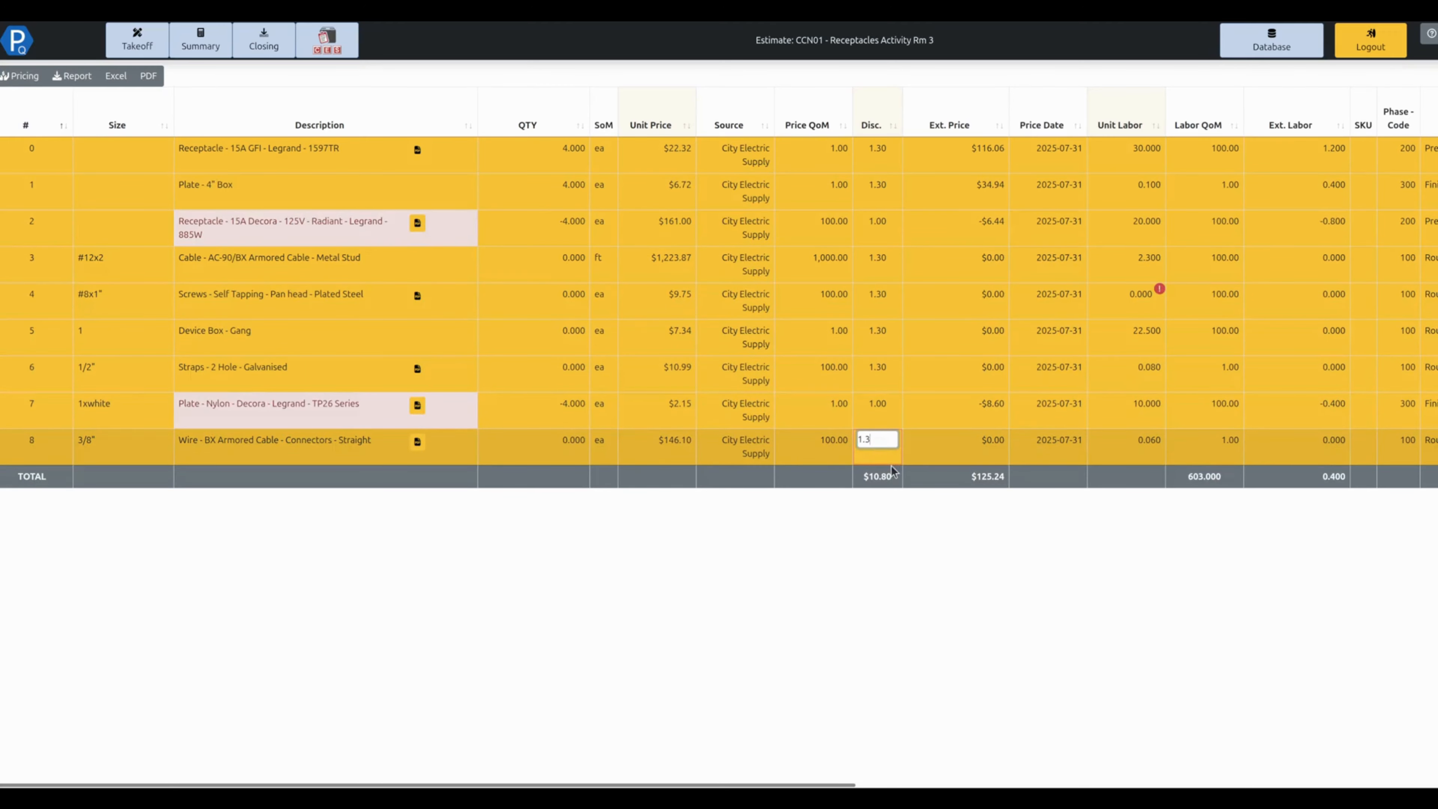
pyautogui.click(176, 45)
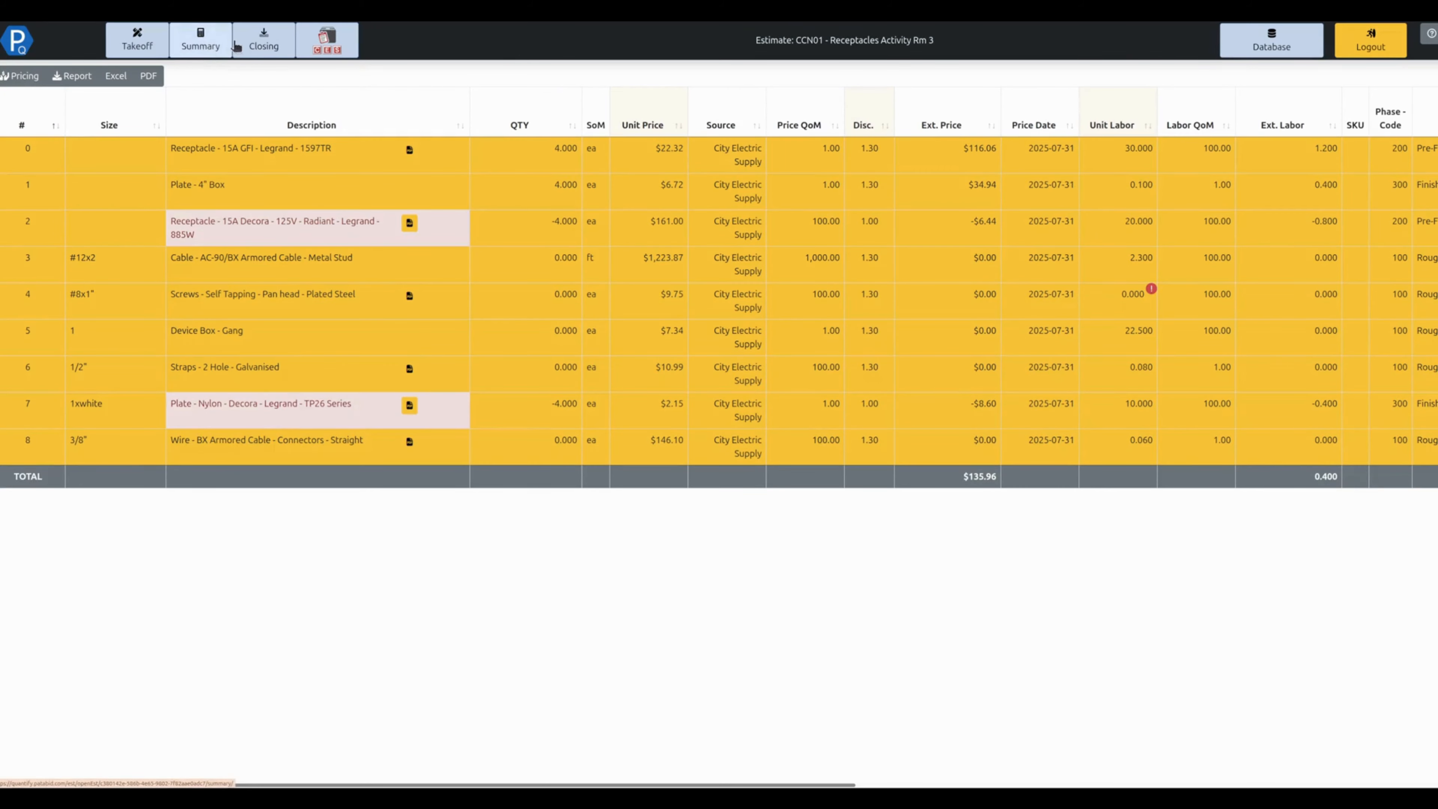
# Close out the estimate by Drawing breakdown and assign the Jouneyman with Buckettruck crew to CCN01's labor
pyautogui.click(264, 45)
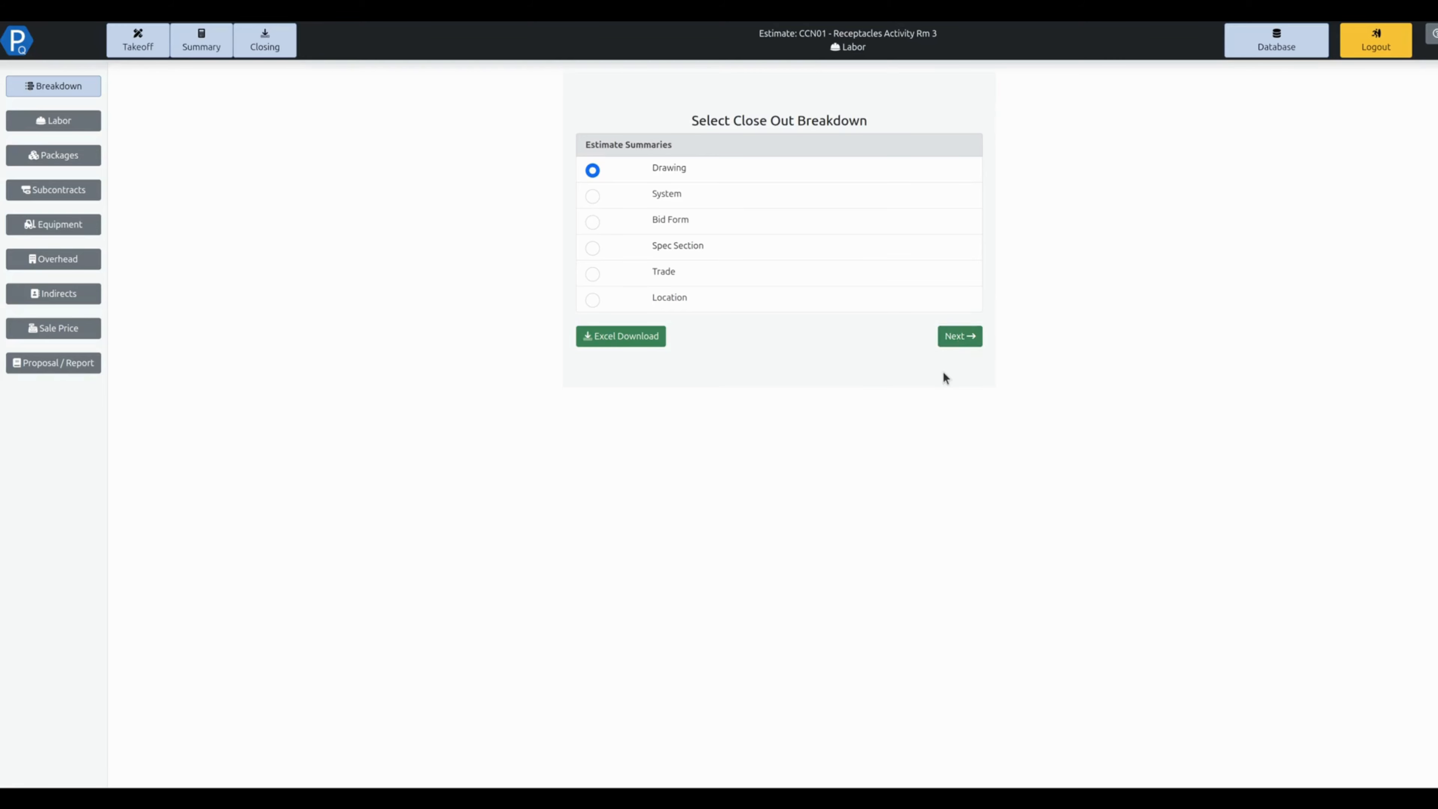
pyautogui.click(958, 337)
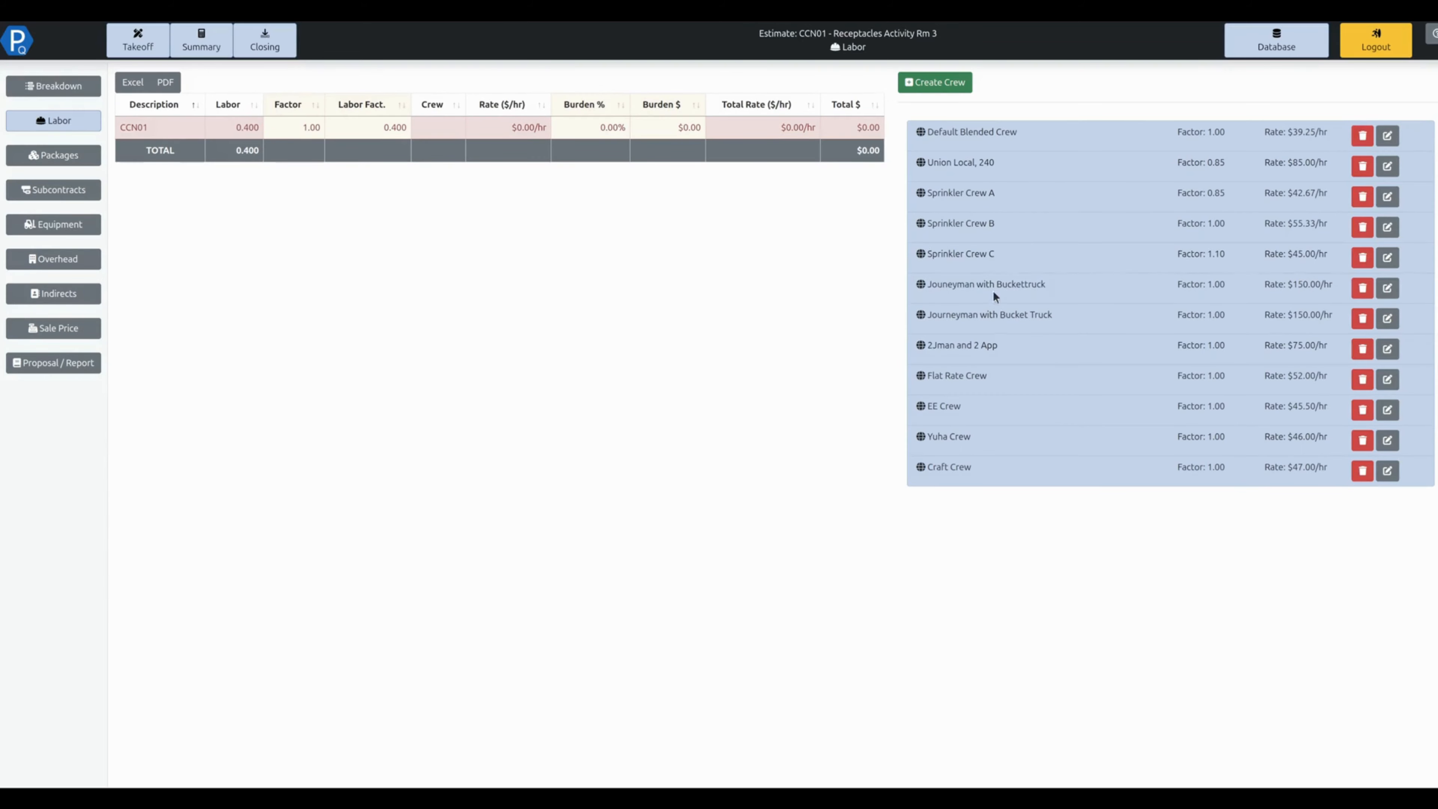
pyautogui.moveTo(996, 300); pyautogui.dragTo(173, 121)
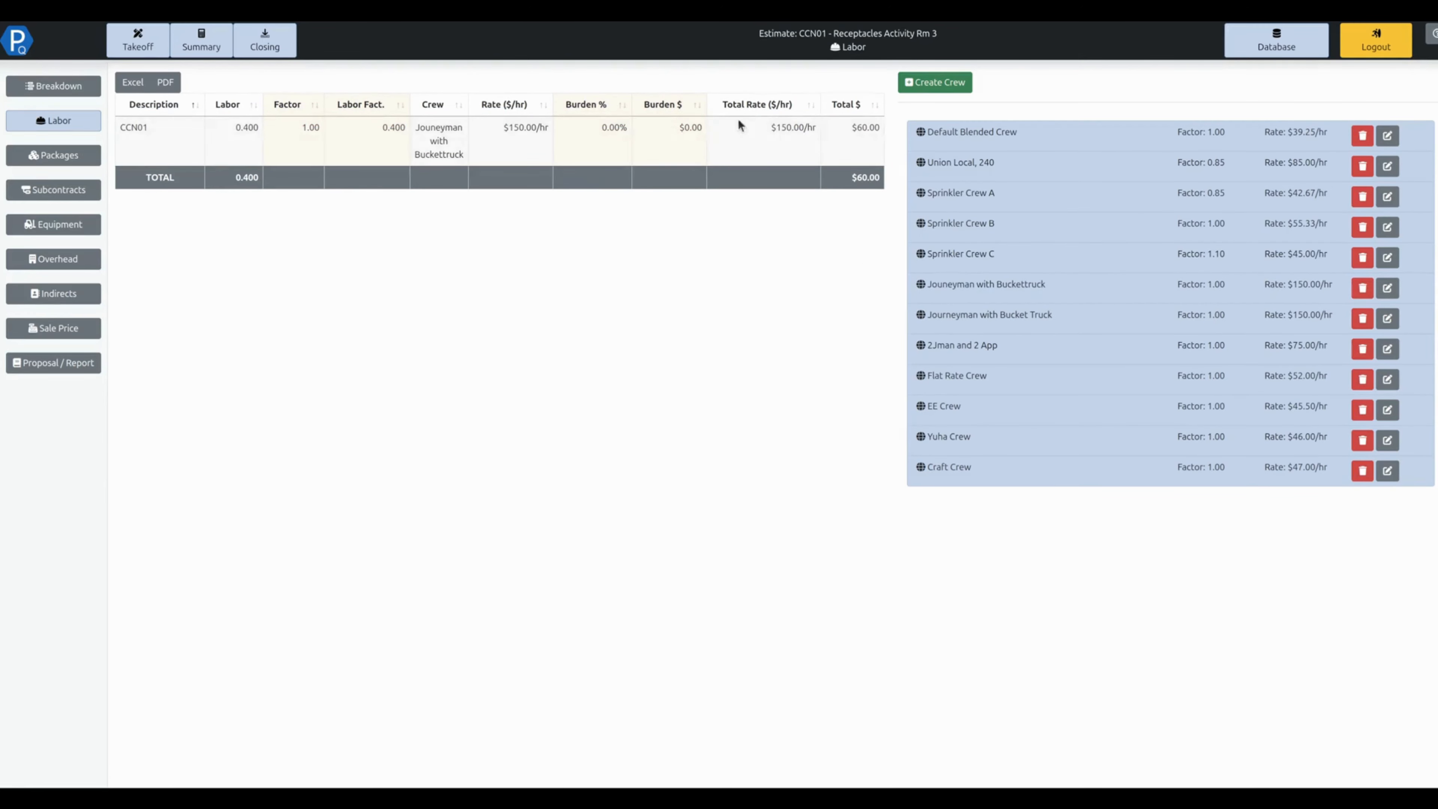
# Set CCN01's factored labor to 1 hour
pyautogui.click(286, 136)
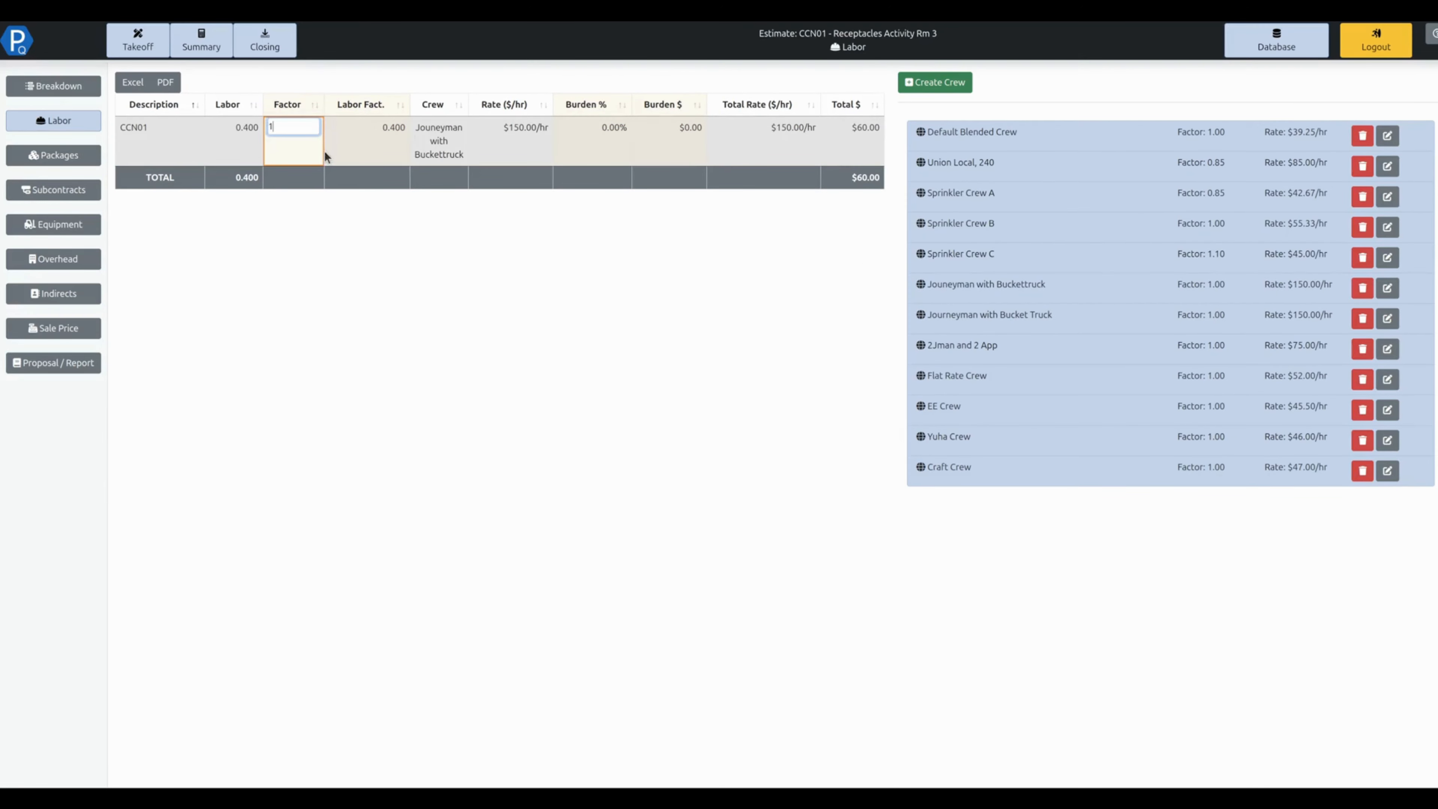
pyautogui.click(356, 134)
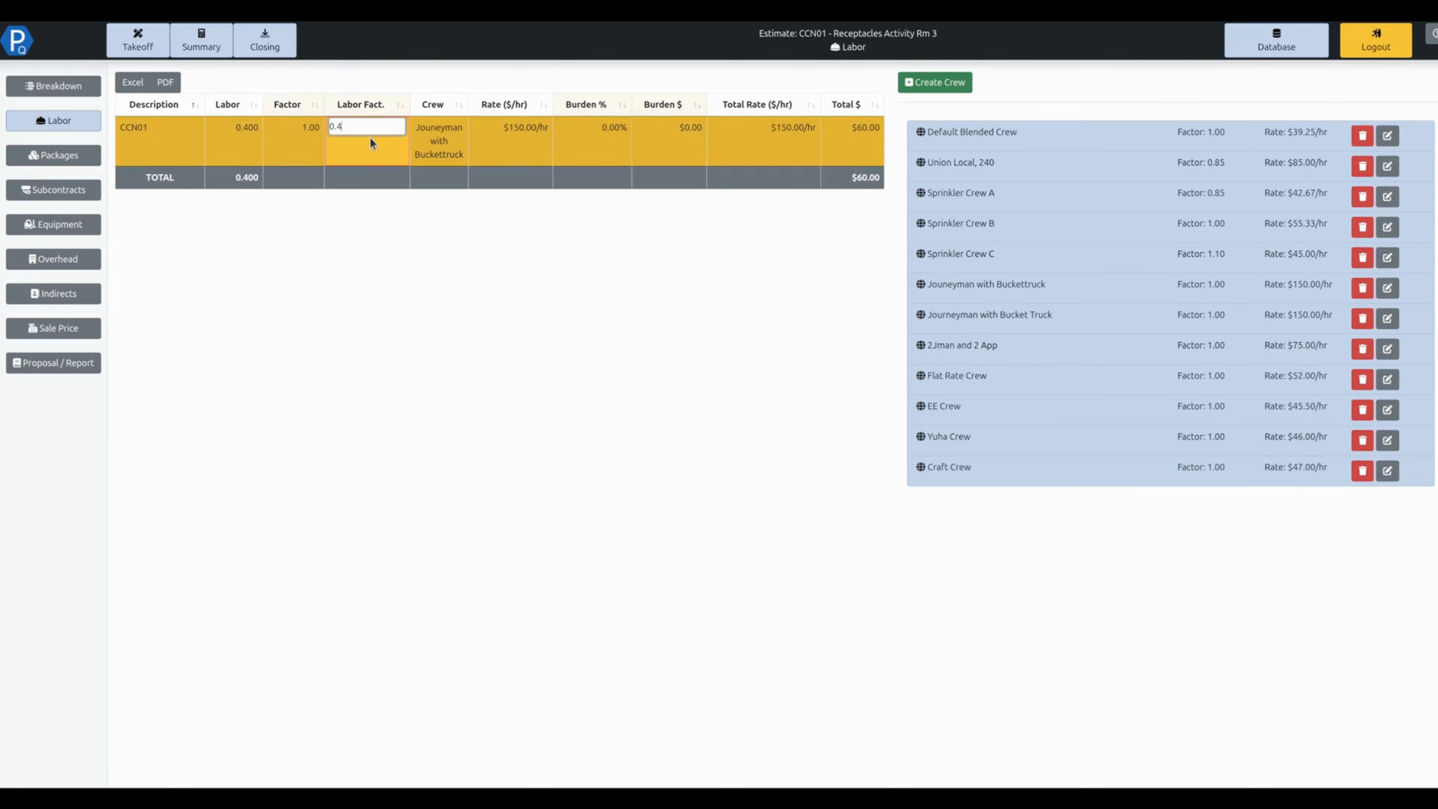
pyautogui.press('BackSpace')
pyautogui.press('BackSpace')
pyautogui.press('BackSpace')
pyautogui.write('1')
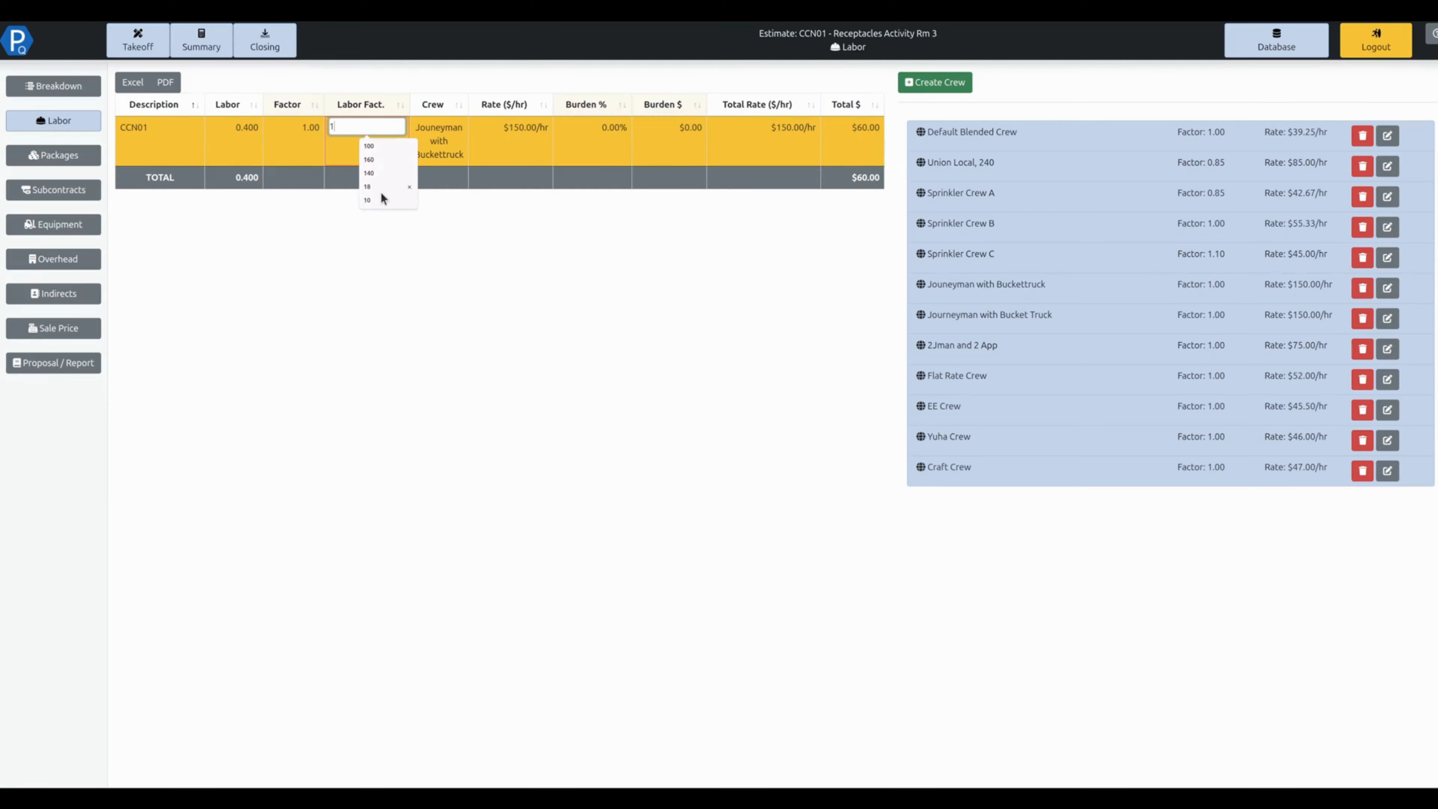
pyautogui.click(375, 306)
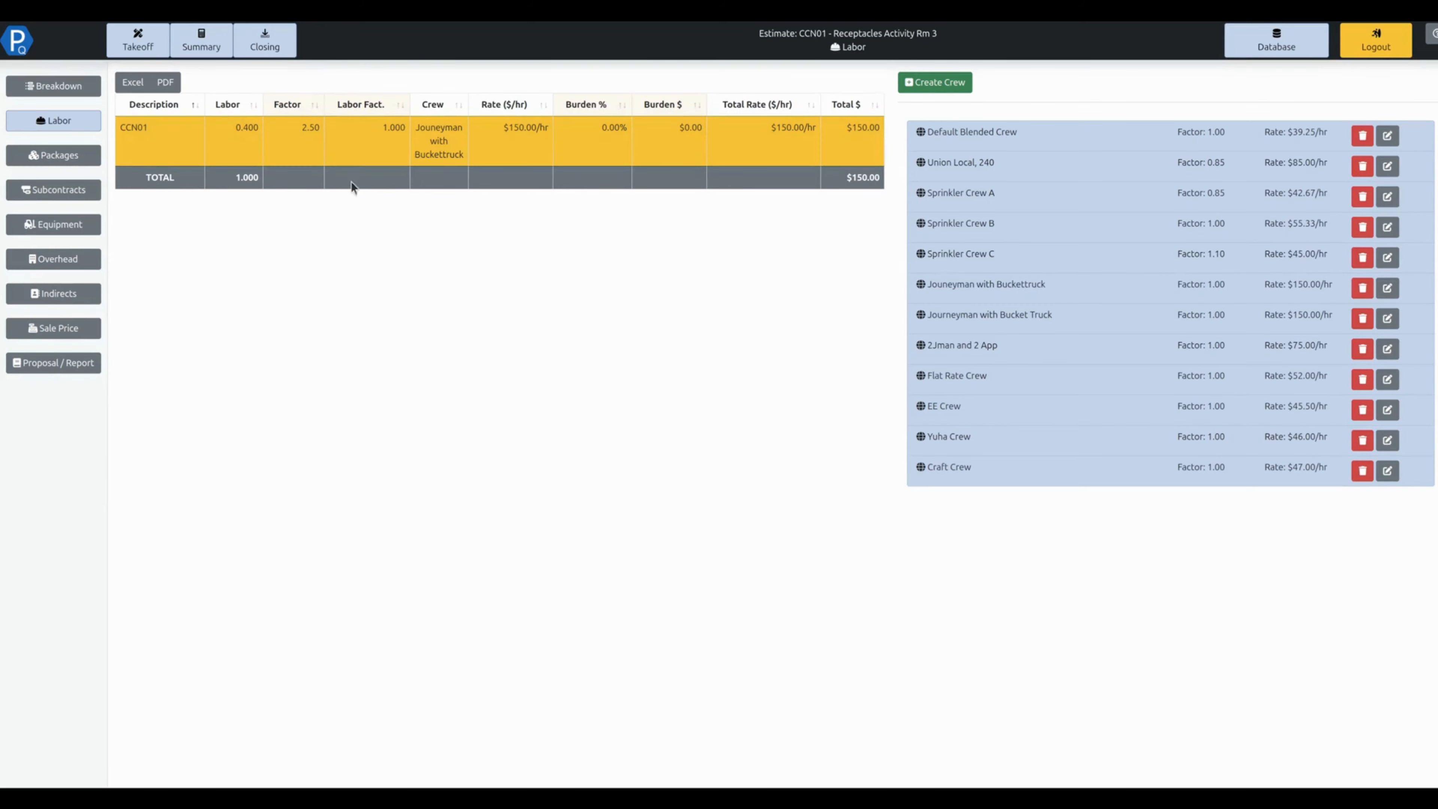
# Review the change order's Packages, Subcontracts and Equipment closing sections
pyautogui.click(64, 161)
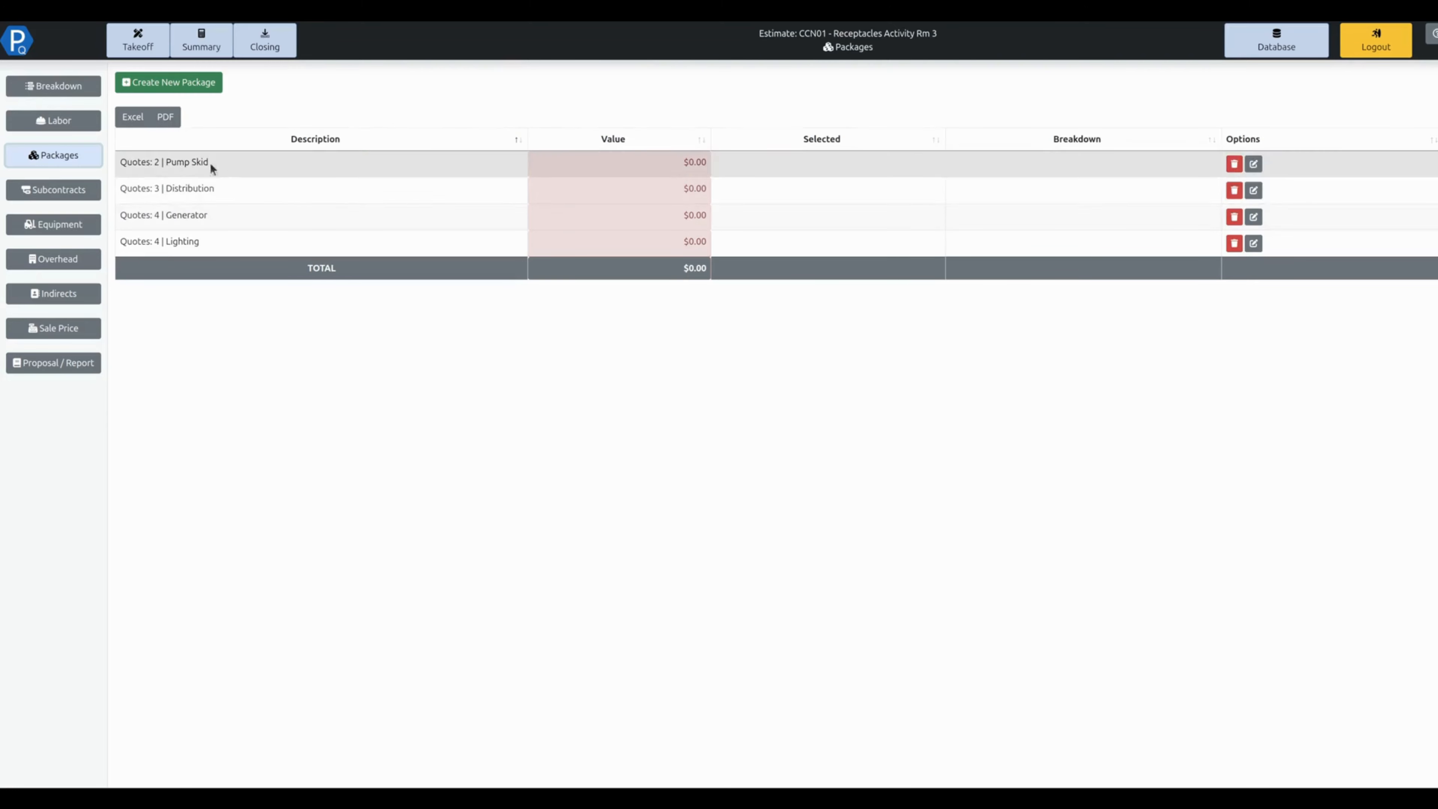
pyautogui.click(77, 202)
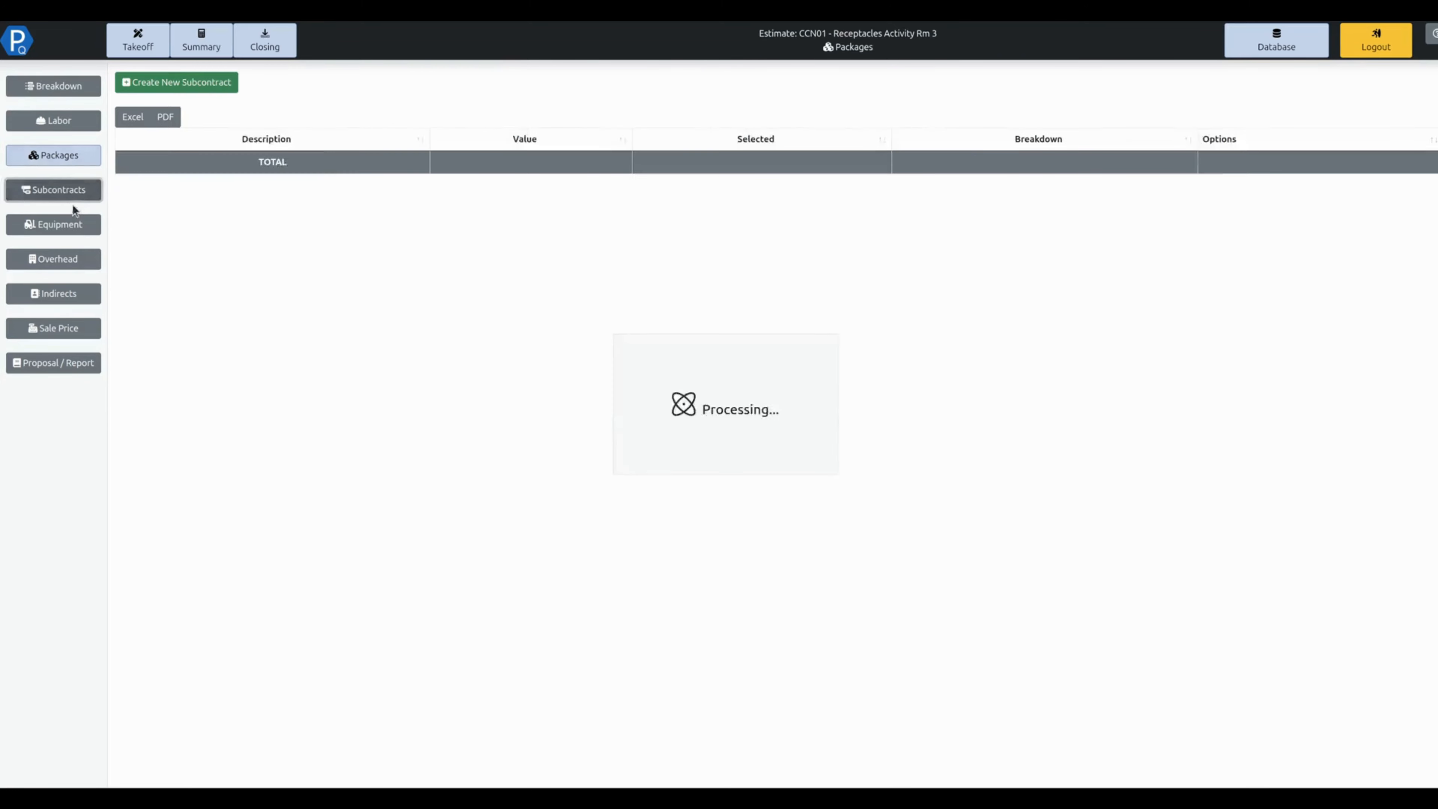
pyautogui.click(90, 229)
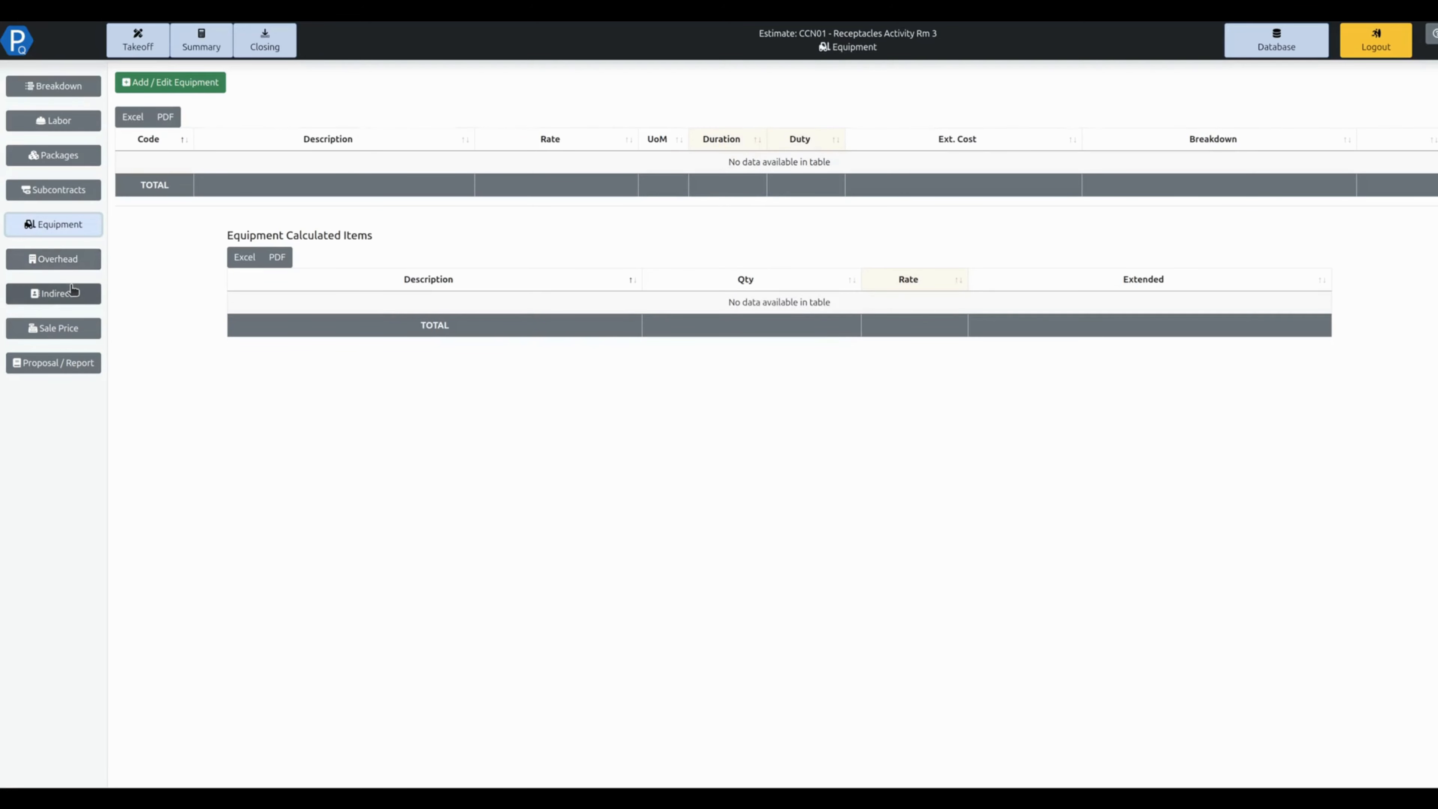
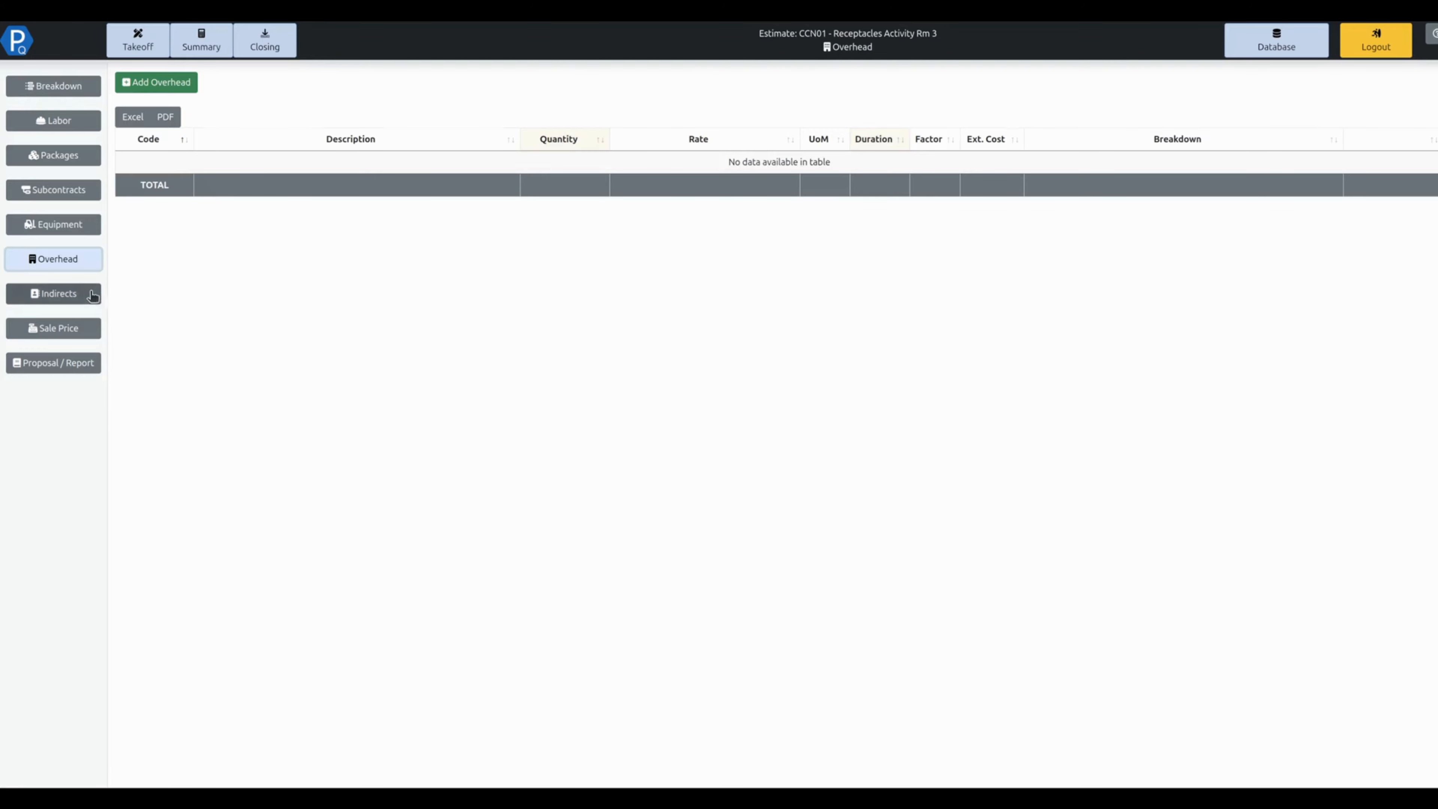
# Add the Project Manager indirect person to the change order with the breakdown fully assigned to CCN01
pyautogui.click(53, 294)
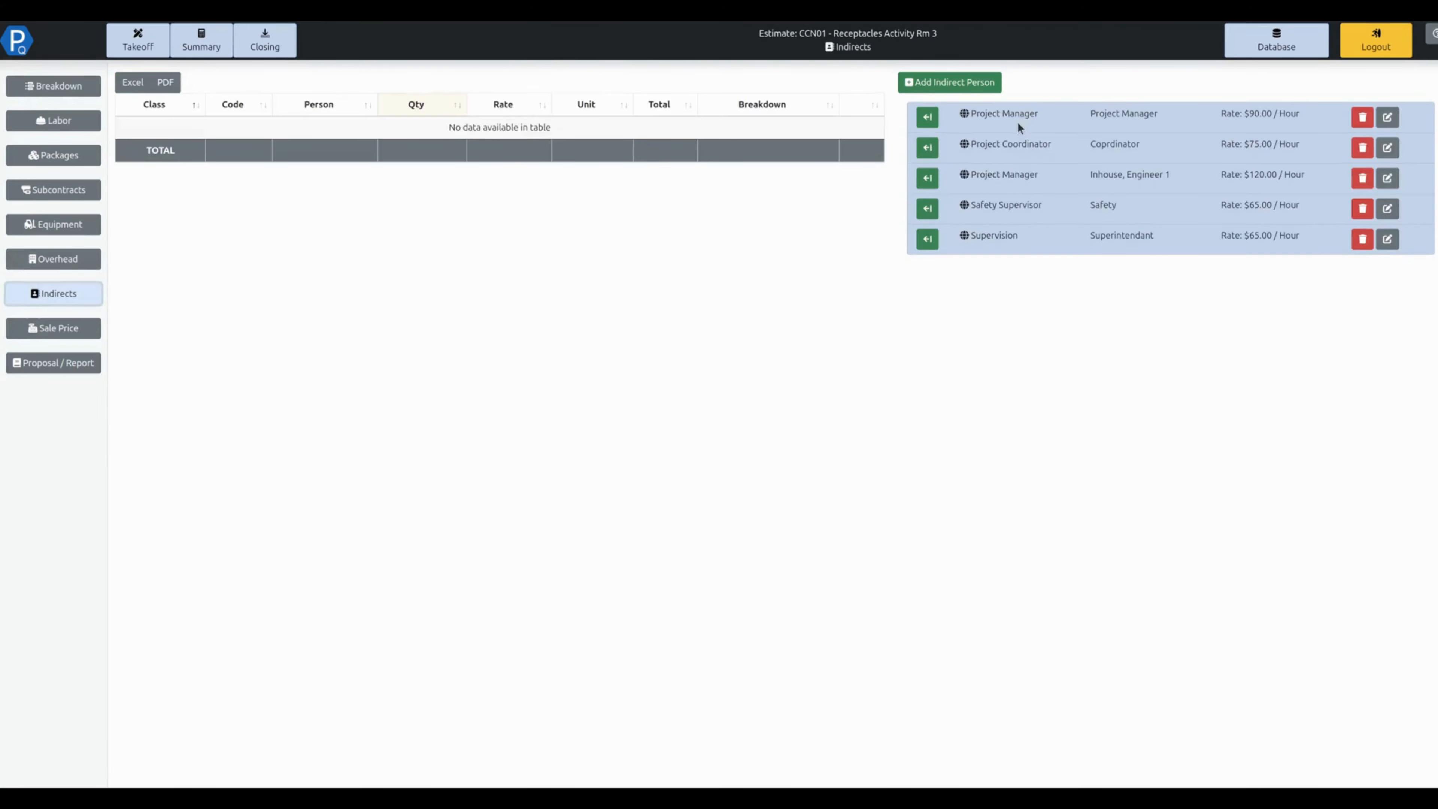
pyautogui.click(927, 117)
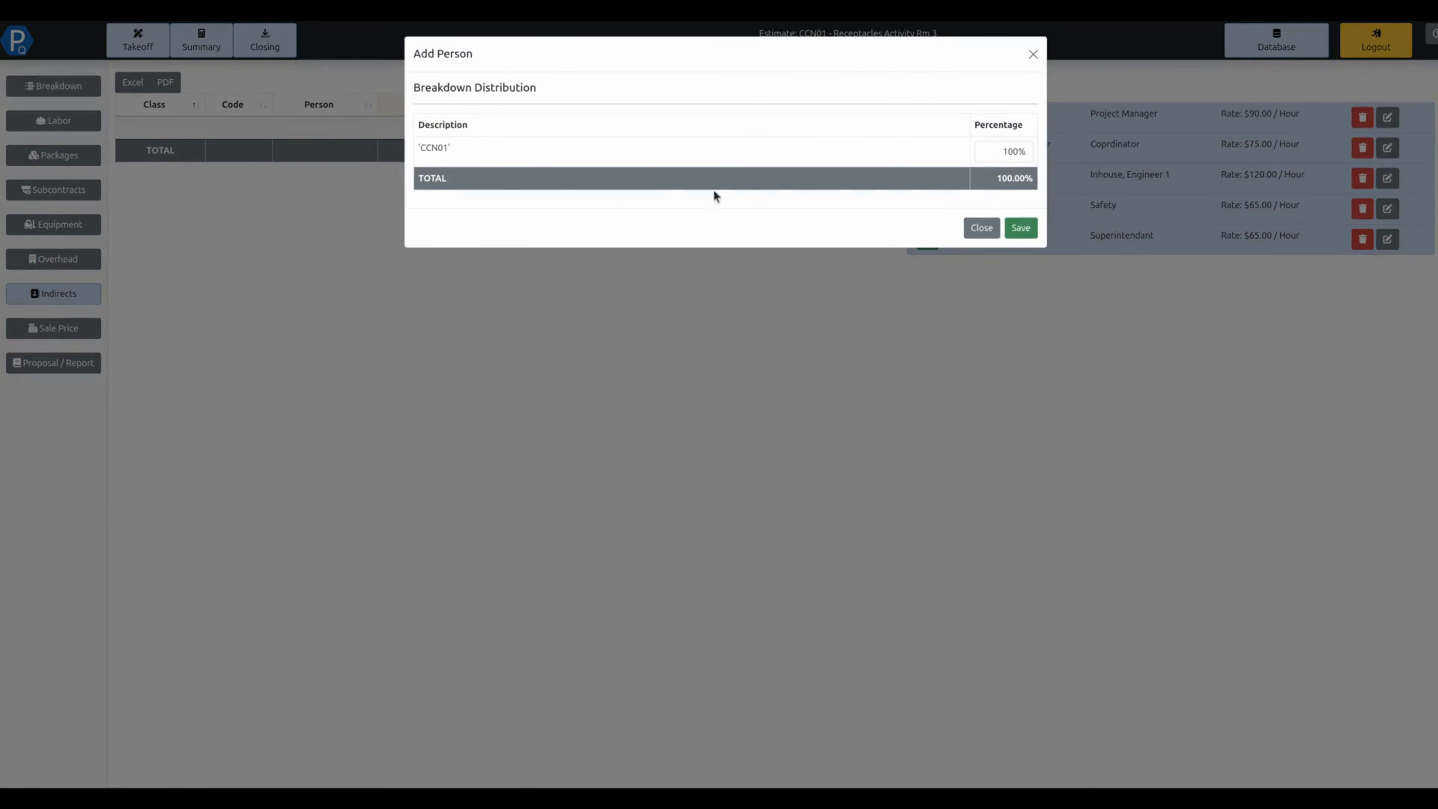
pyautogui.click(1021, 229)
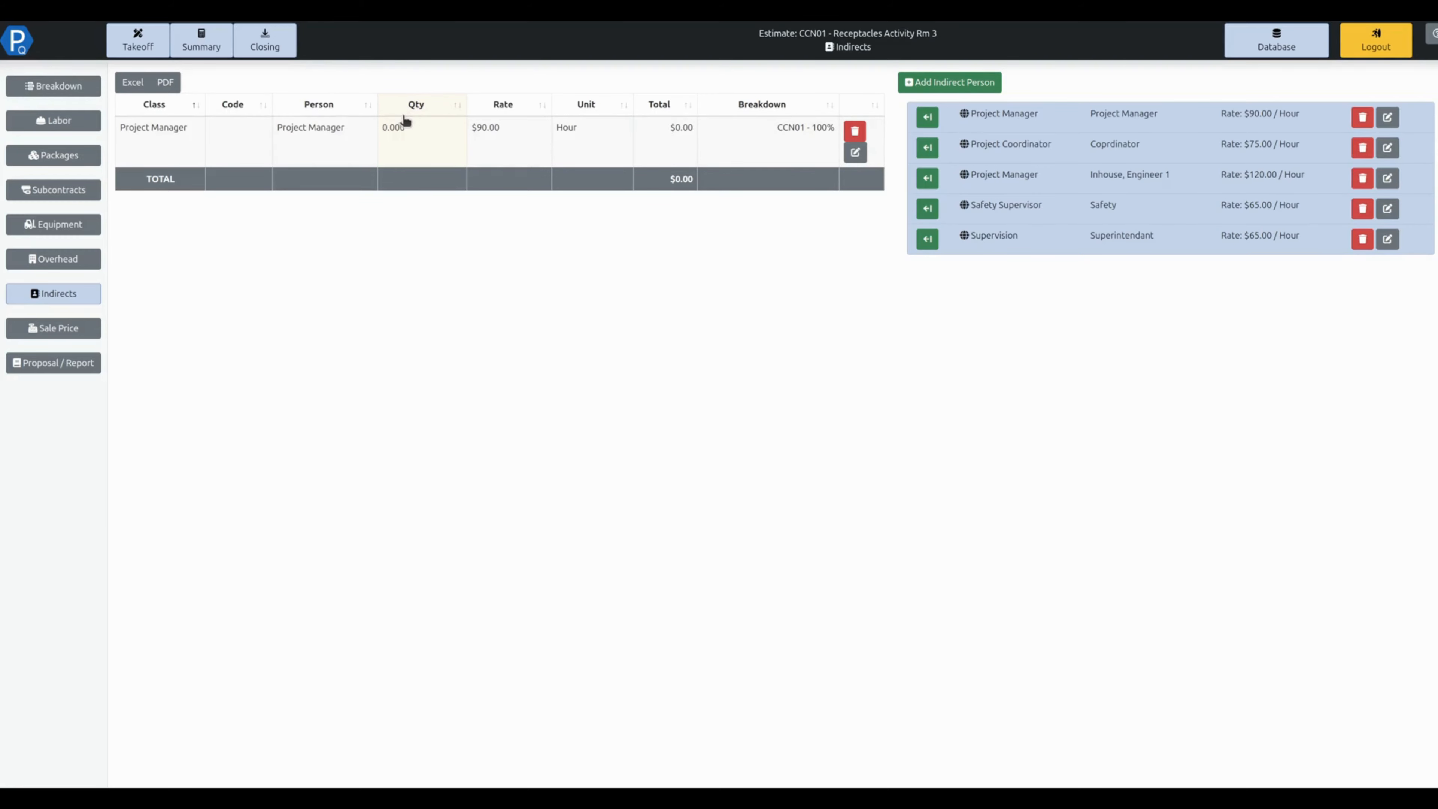
# Set the Project Manager's indirect quantity to the formula =[factored hours]*10%
pyautogui.click(412, 126)
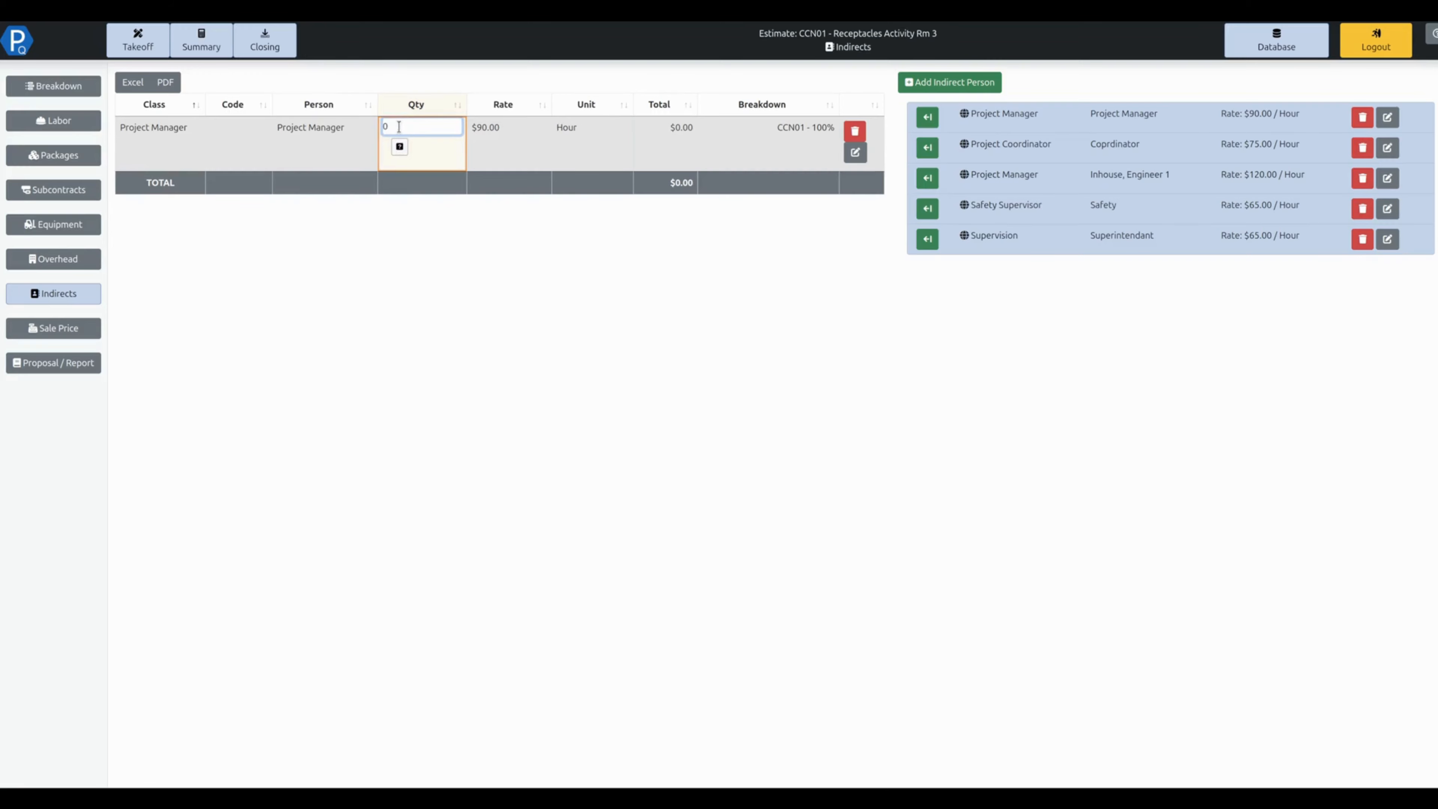
pyautogui.moveTo(398, 127); pyautogui.dragTo(382, 127)
pyautogui.write('=')
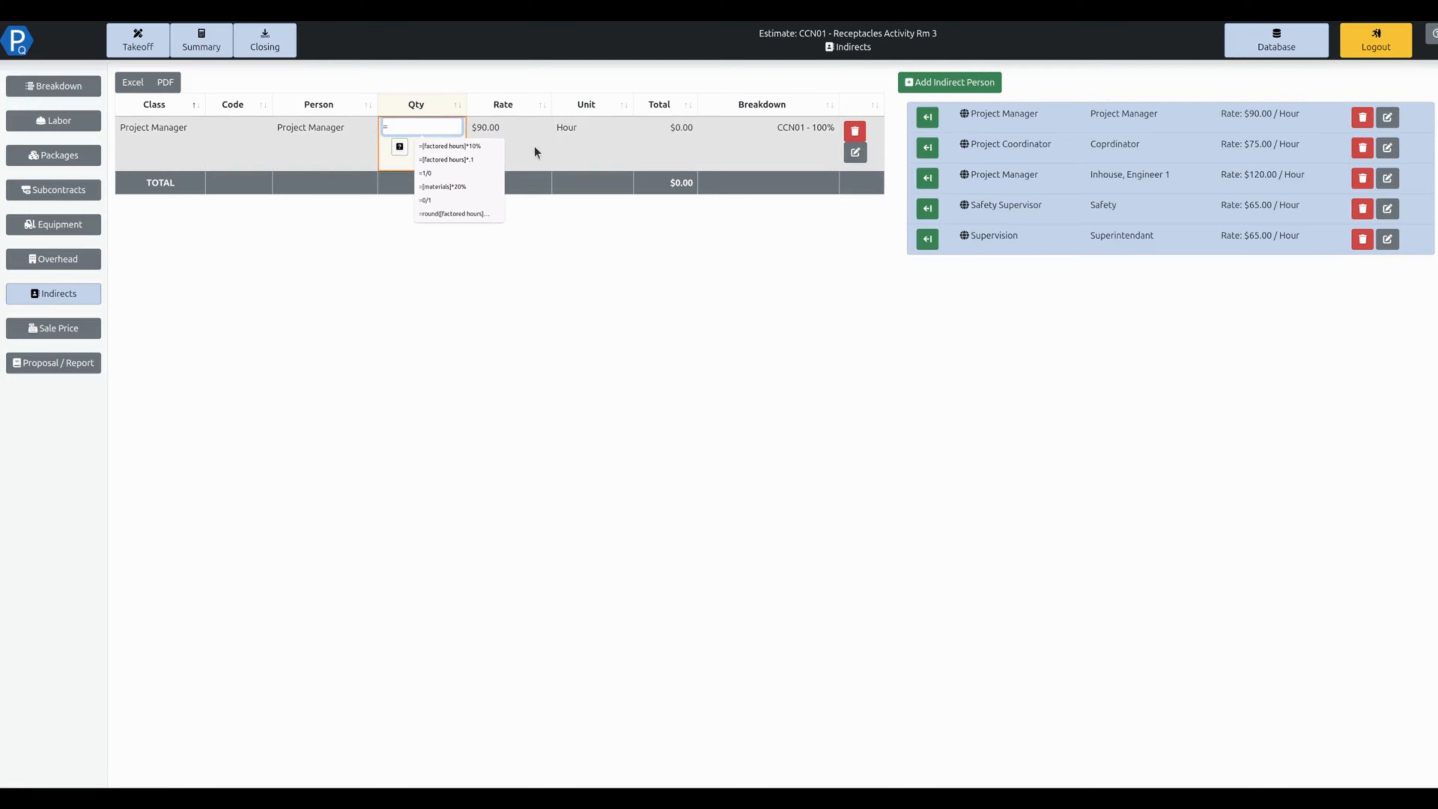
pyautogui.write('[factored')
pyautogui.press('Down')
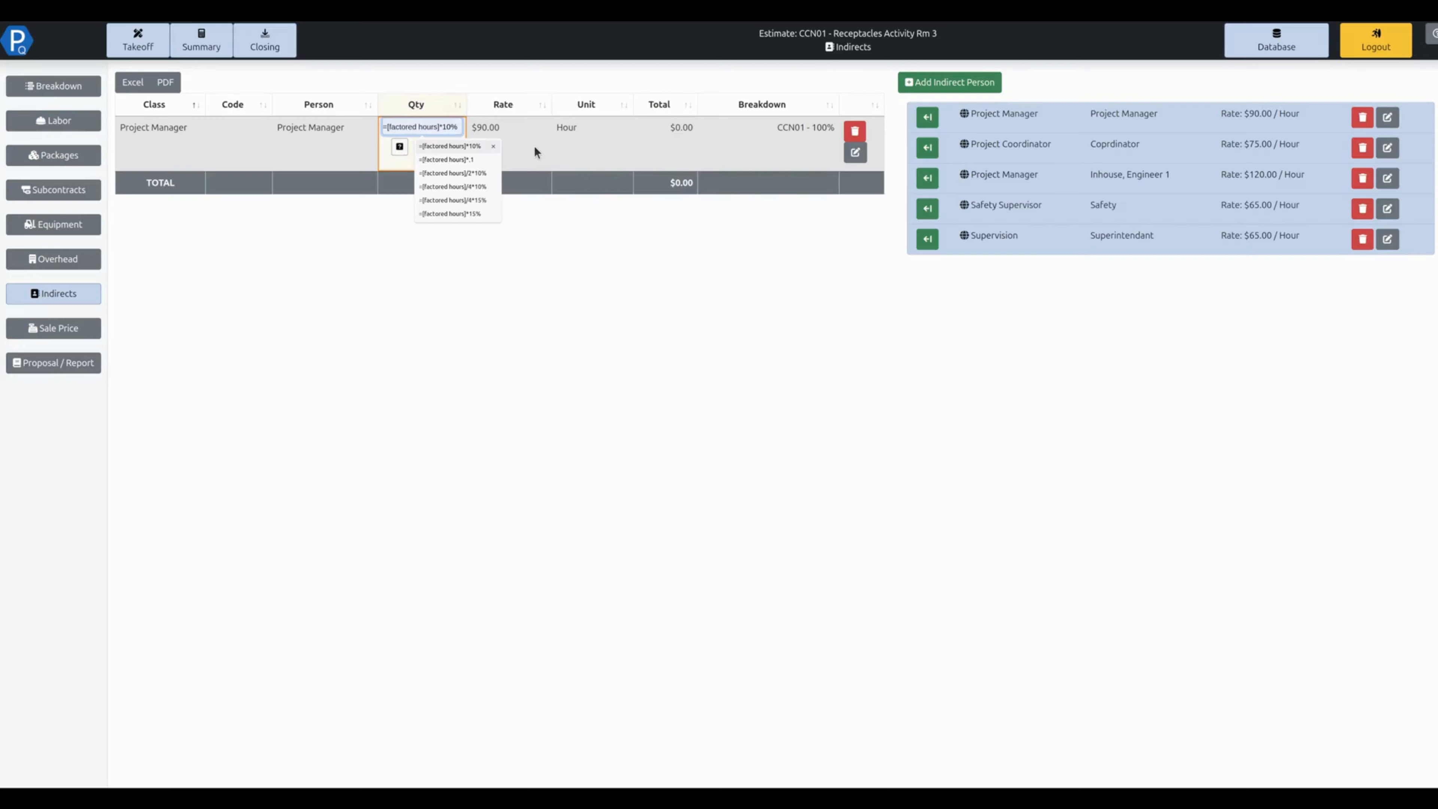
pyautogui.press('Return')
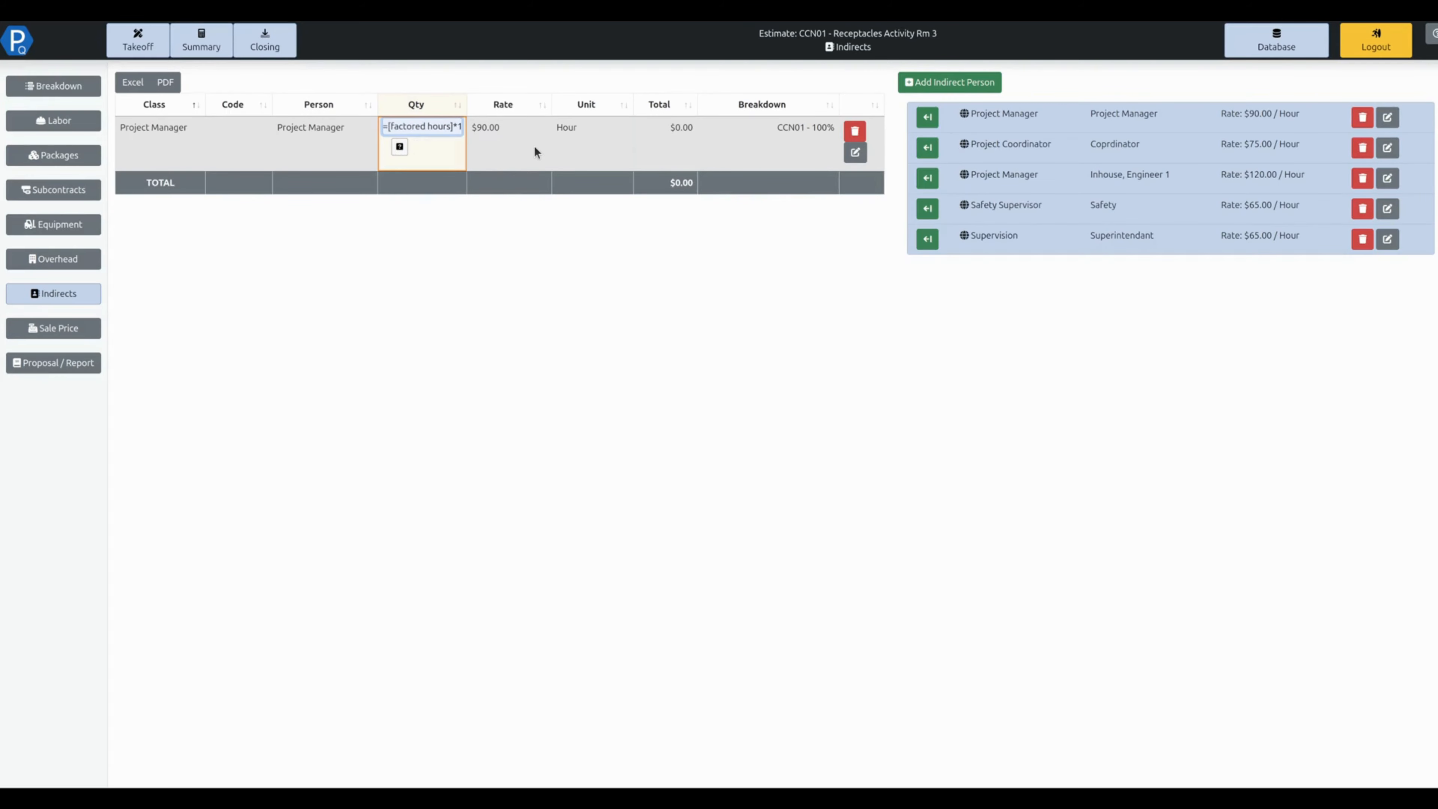
pyautogui.click(555, 256)
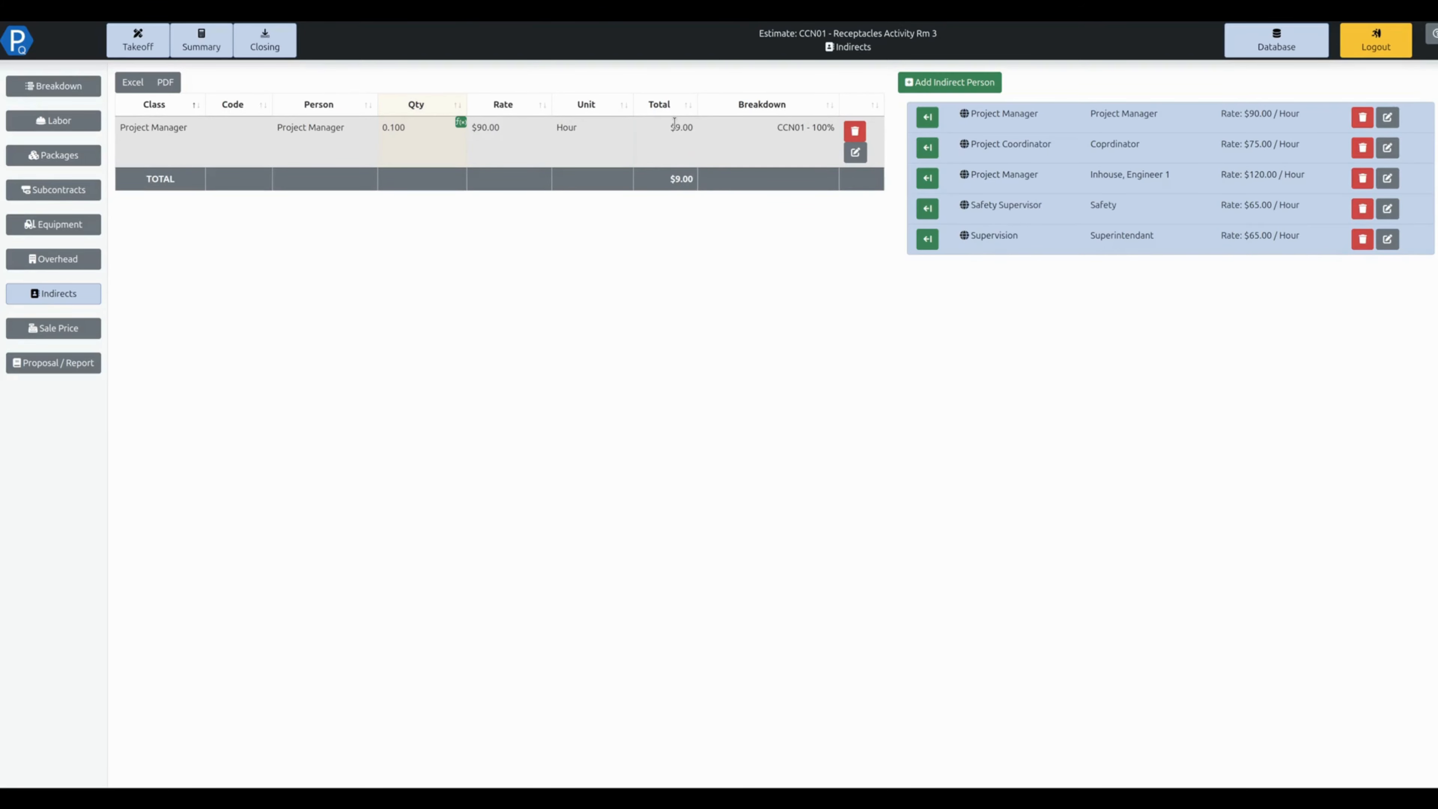
# Change the Project Manager's quantity formula to 20% of the factored hours
pyautogui.click(398, 127)
pyautogui.press('BackSpace')
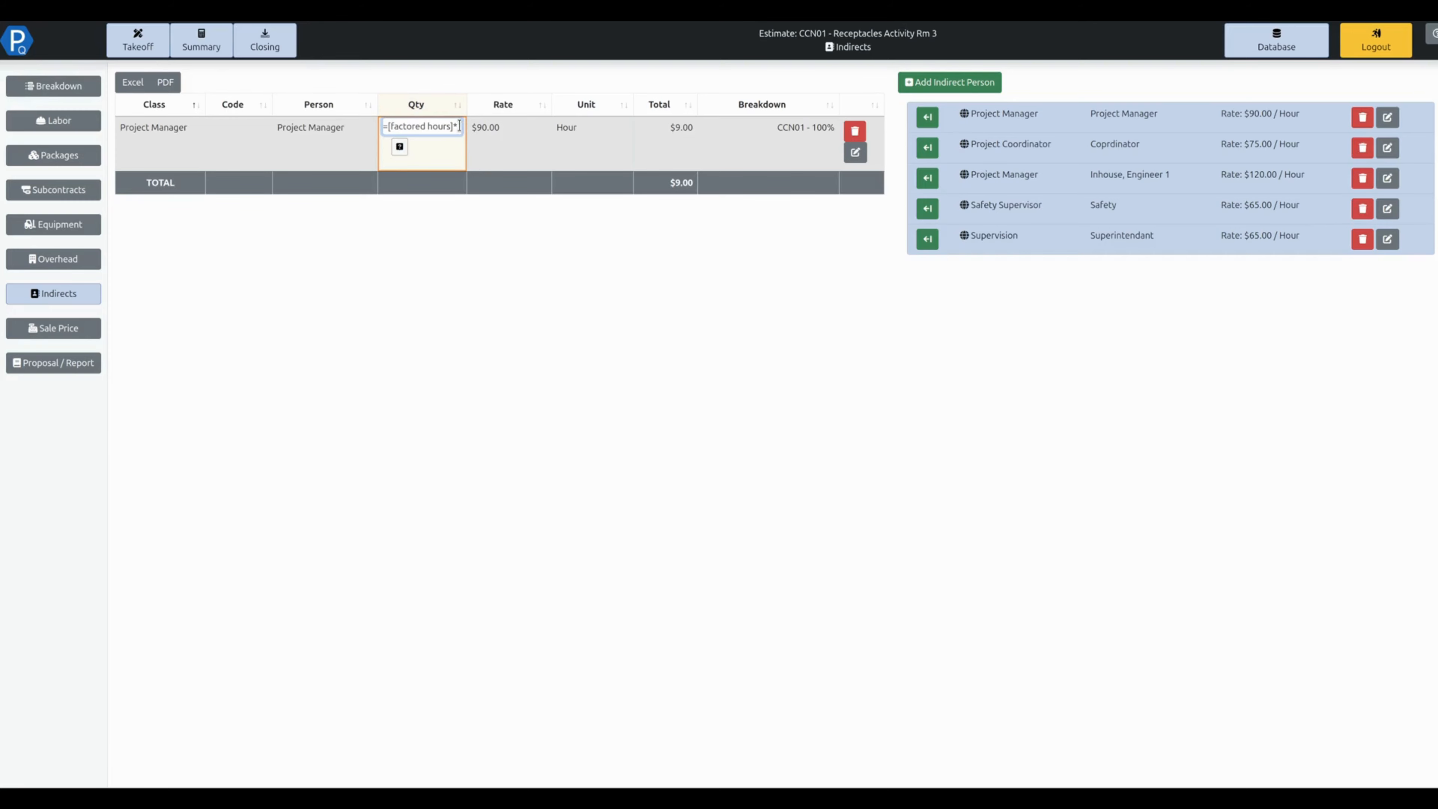
pyautogui.hotkey('ctrl', 'z')
pyautogui.write('10%')
pyautogui.press('Return')
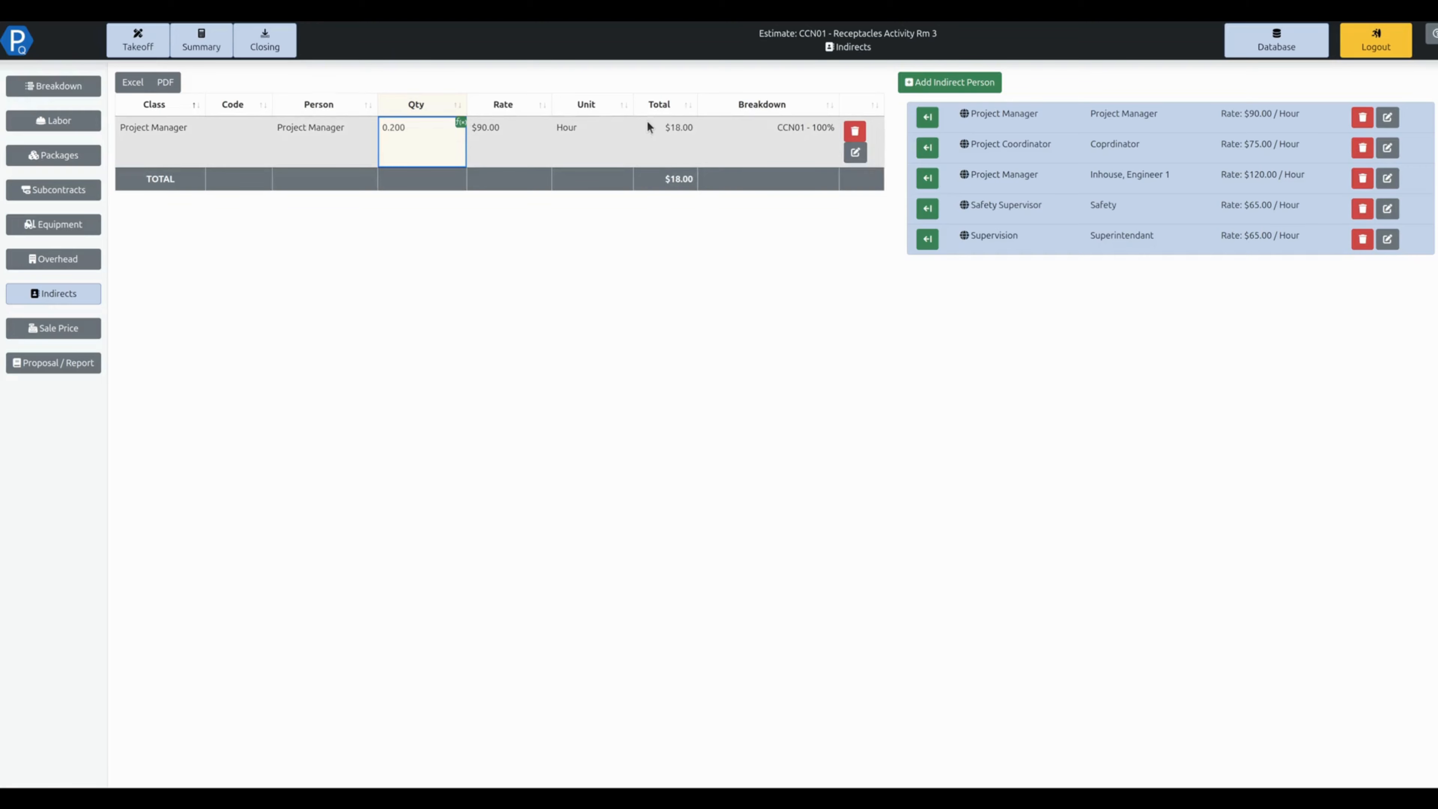
# Set the overall mark-up on the change order's sale price to 10%
pyautogui.click(94, 331)
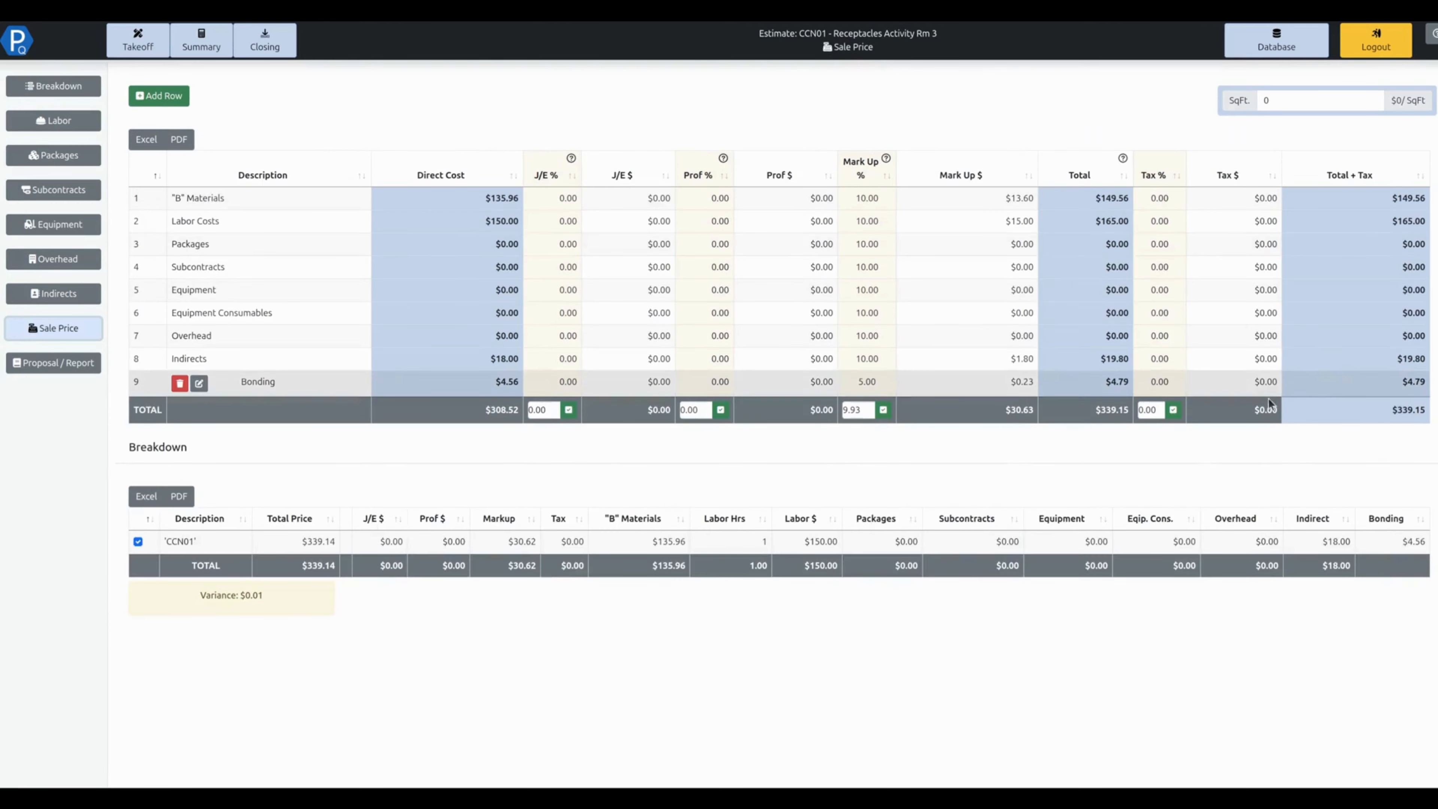
pyautogui.doubleClick(855, 409)
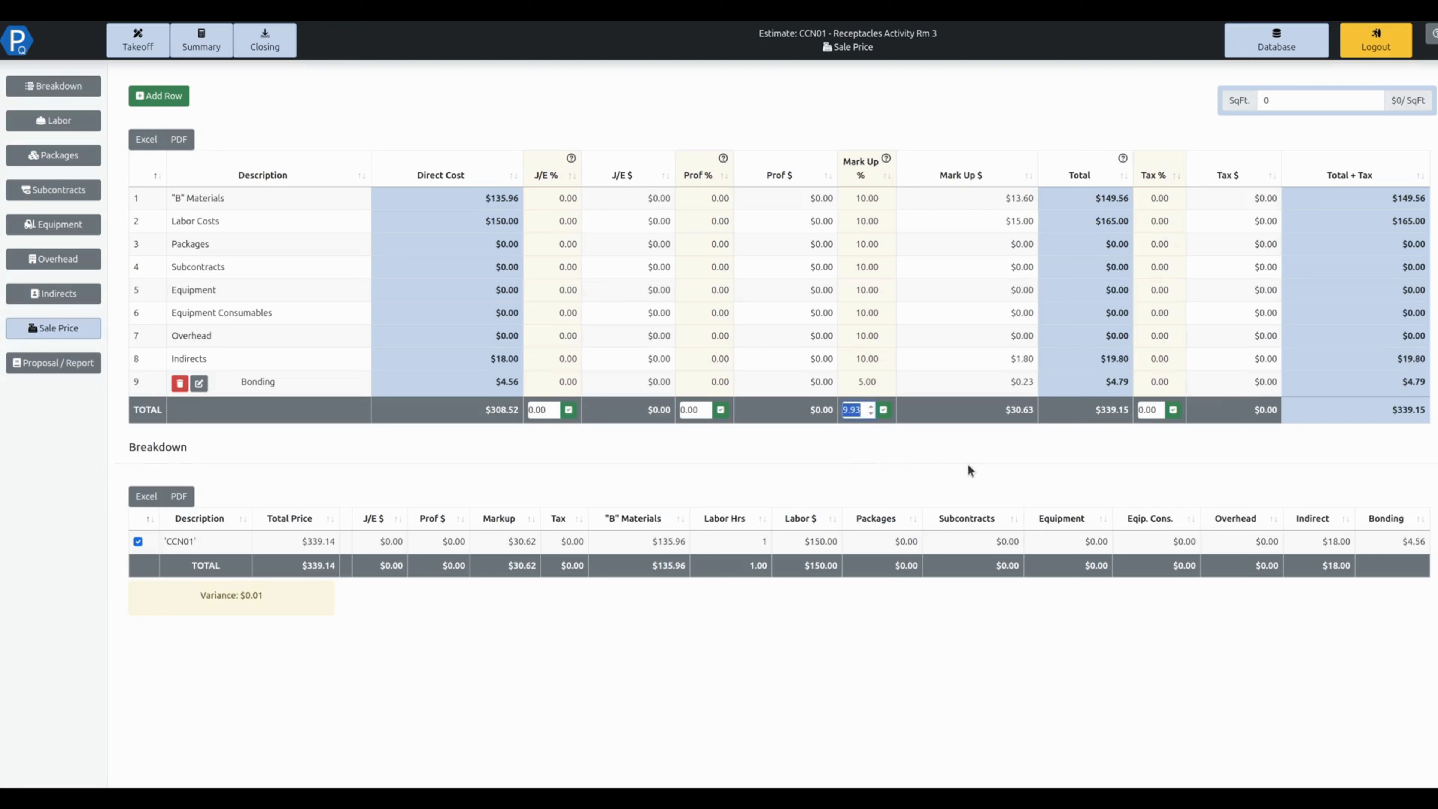
pyautogui.write('10')
pyautogui.press('Return')
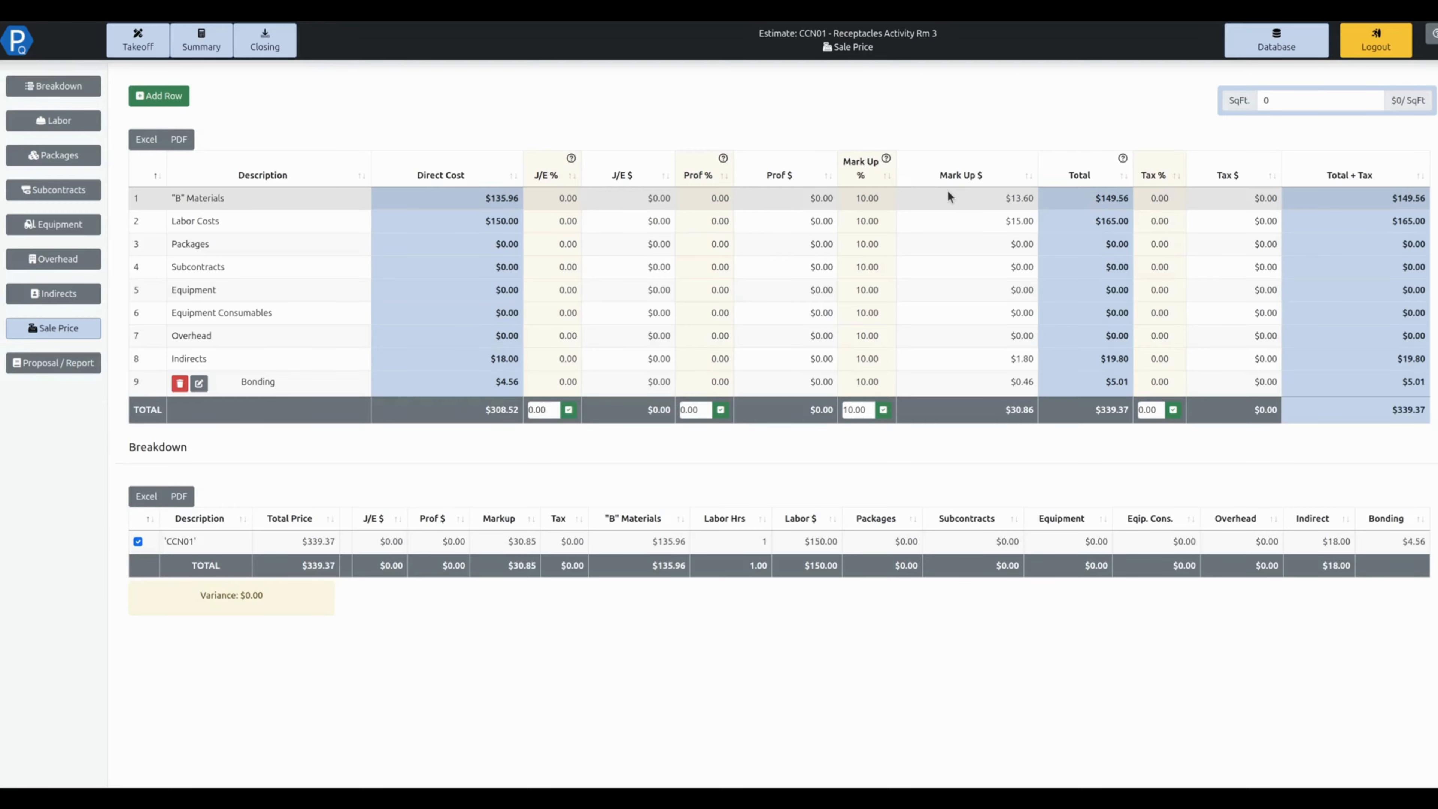
# Delete the Bonding row from the sale price table and highlight CCN01's total price in the breakdown
pyautogui.click(179, 384)
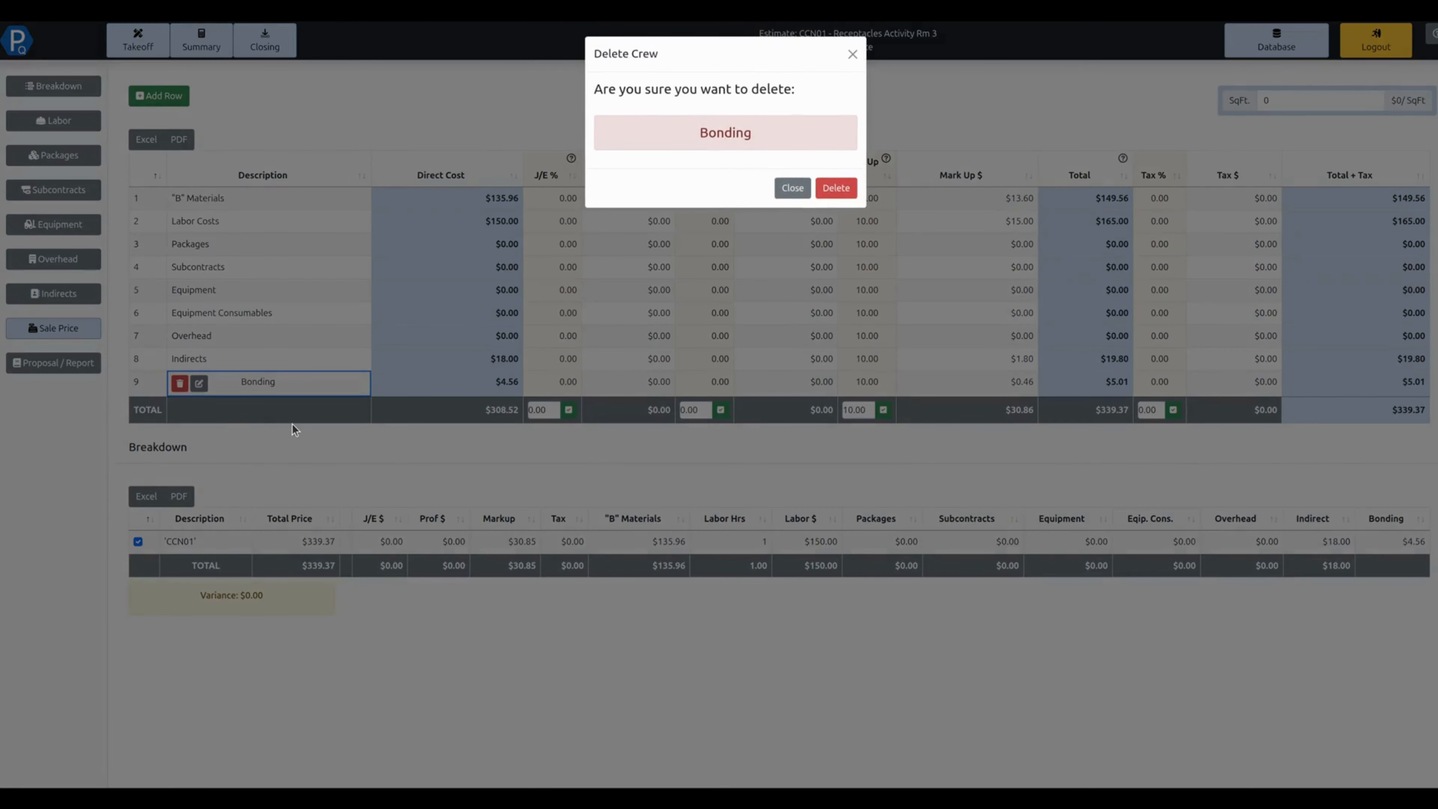
pyautogui.click(835, 189)
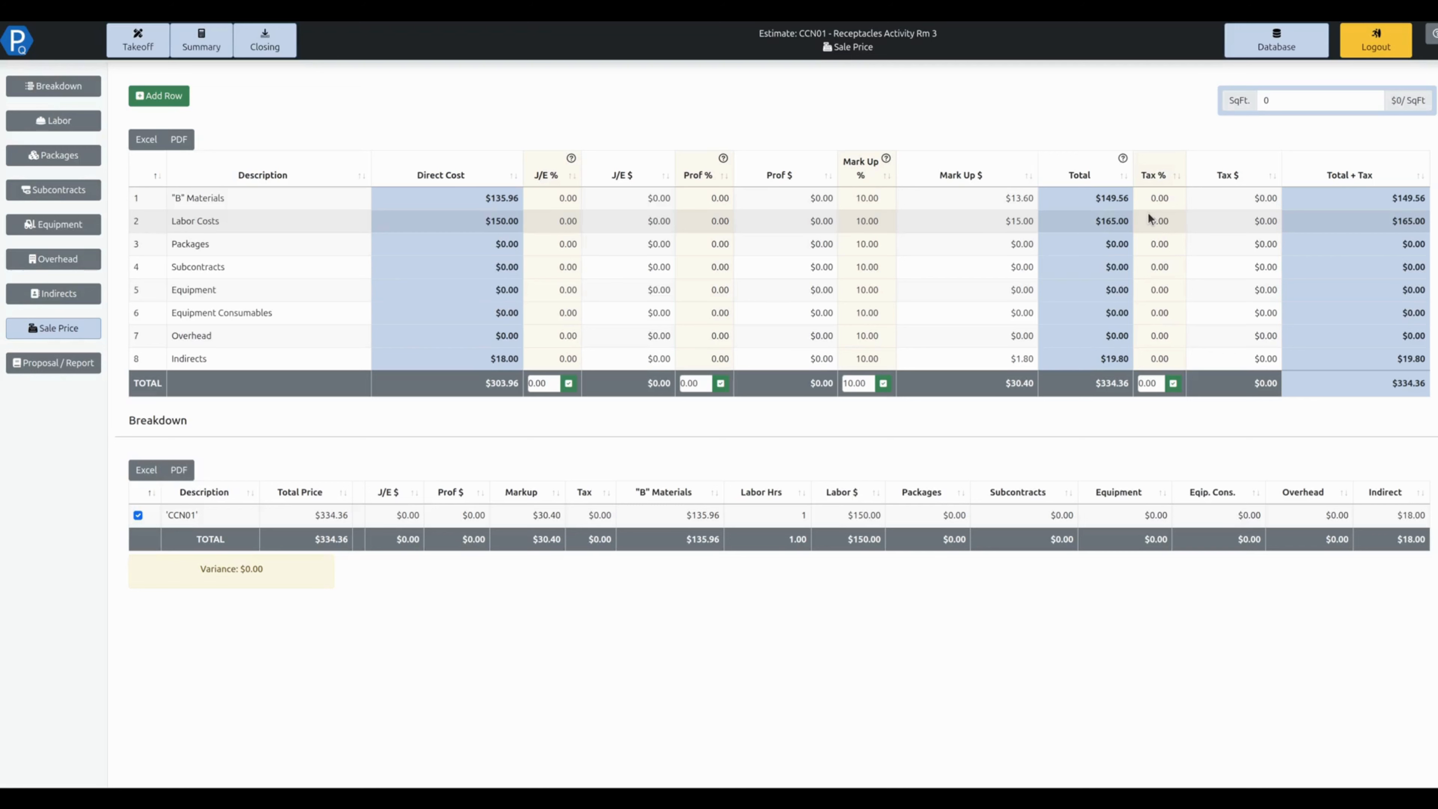
pyautogui.click(313, 515)
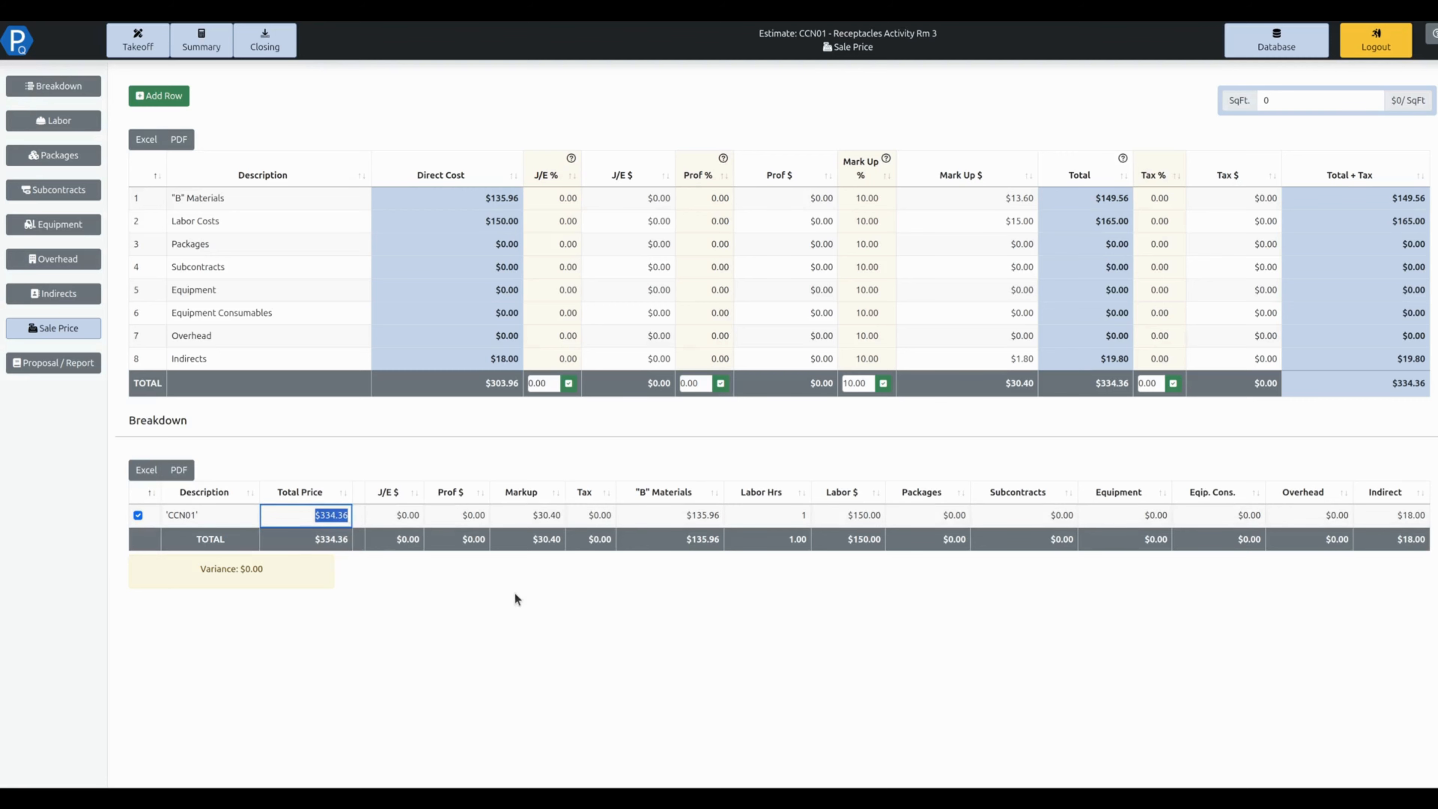
# Create a proposal named "CCN01 - Receptacles Activity Rm 3" from the Change Order Report.xlsx template and open it
pyautogui.click(79, 371)
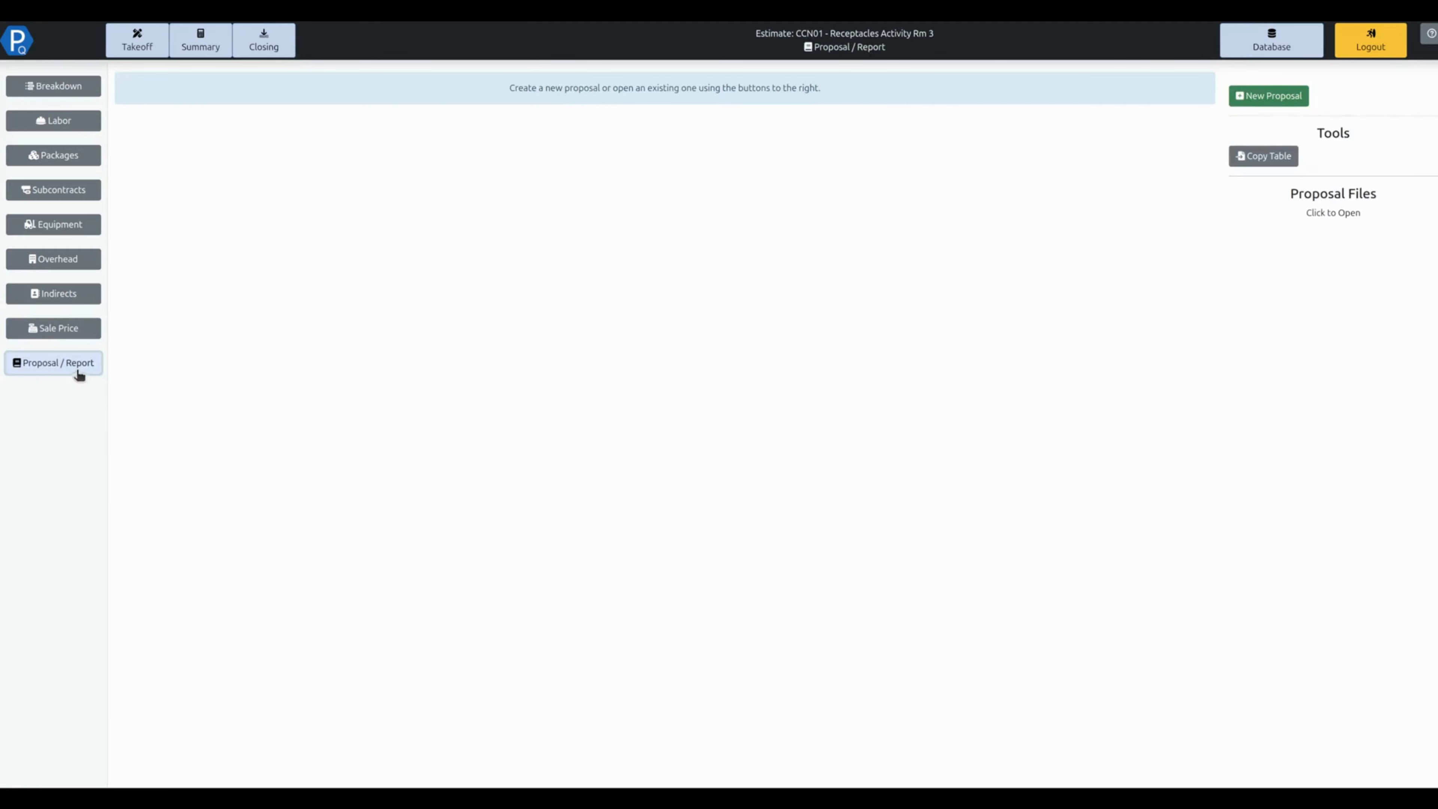
pyautogui.click(1271, 96)
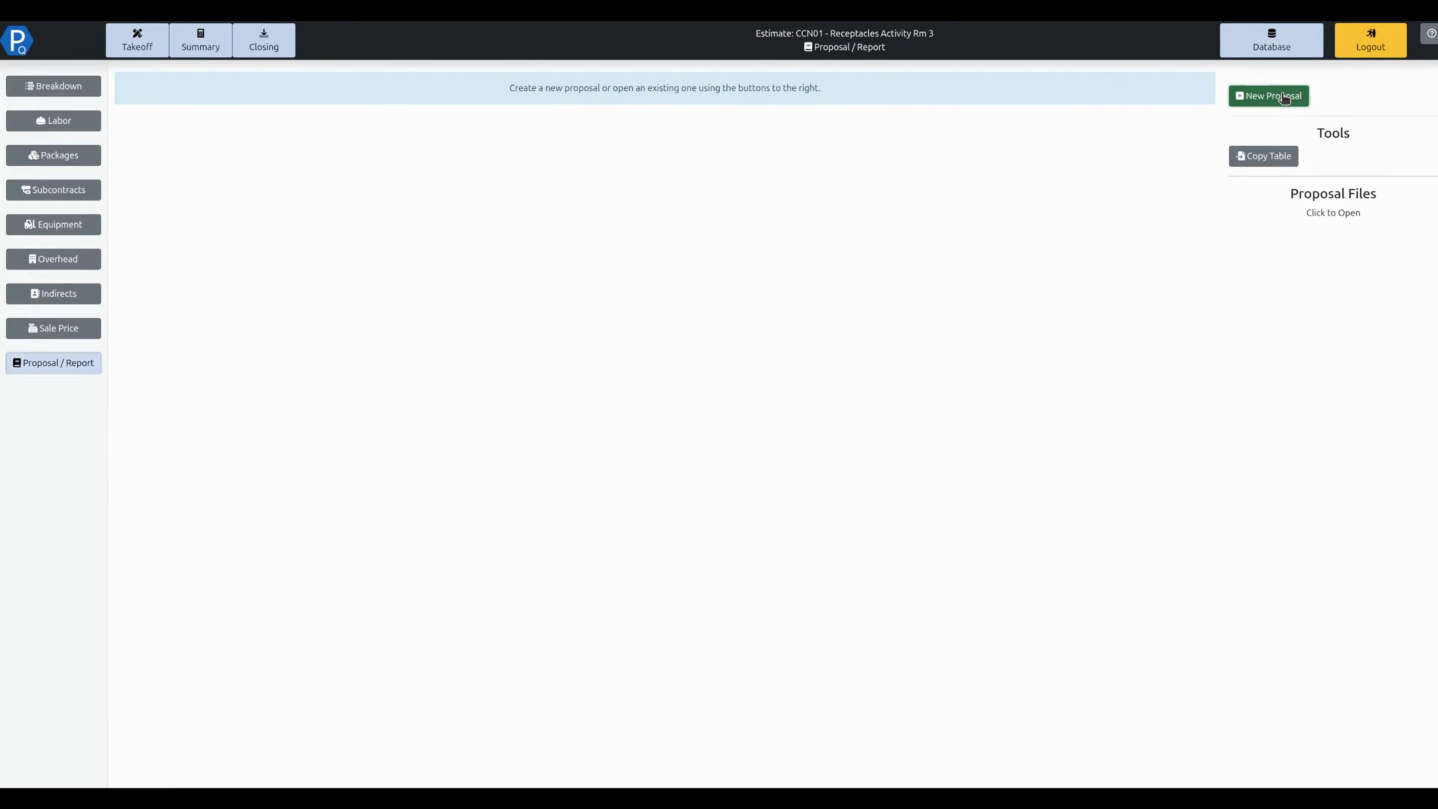
pyautogui.click(774, 139)
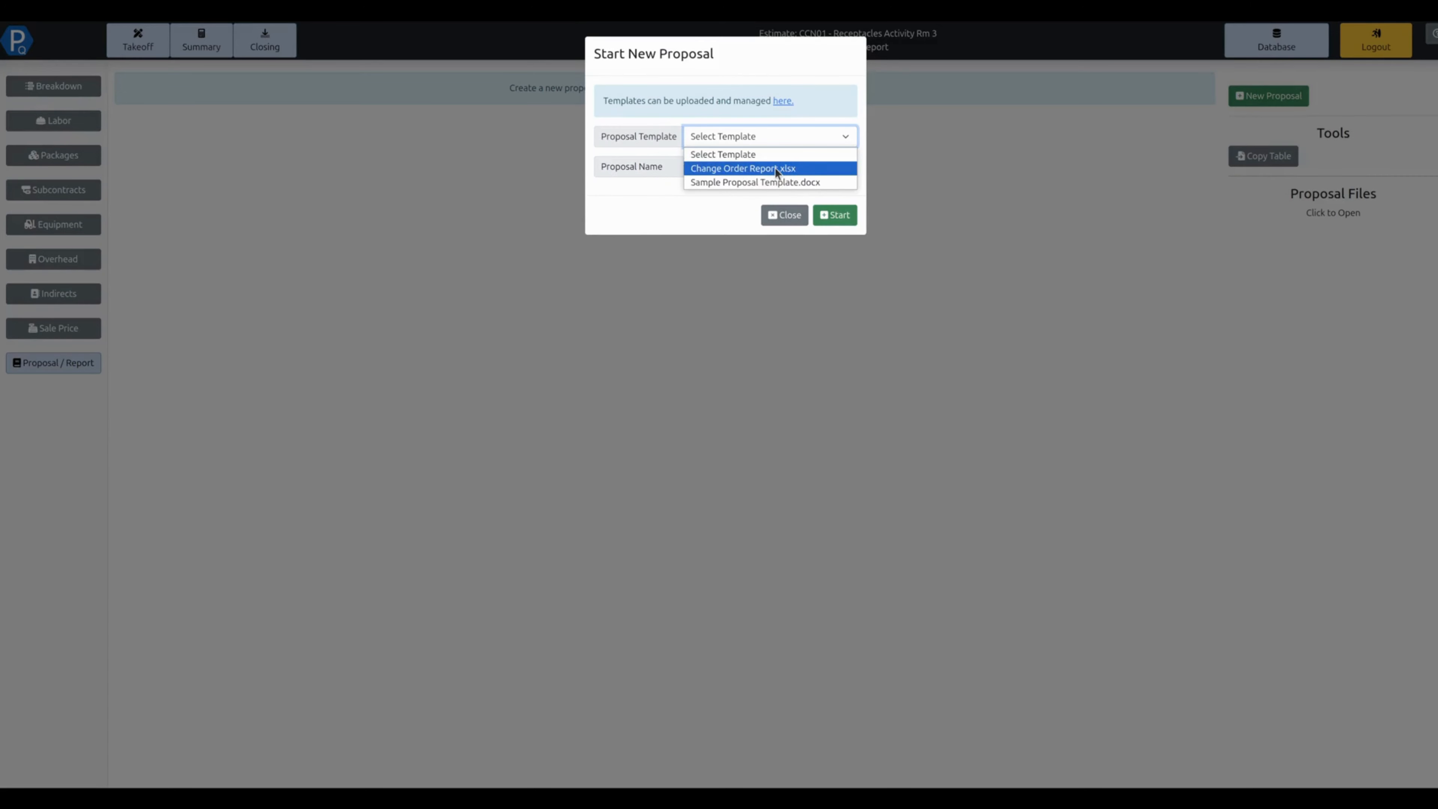
pyautogui.click(795, 169)
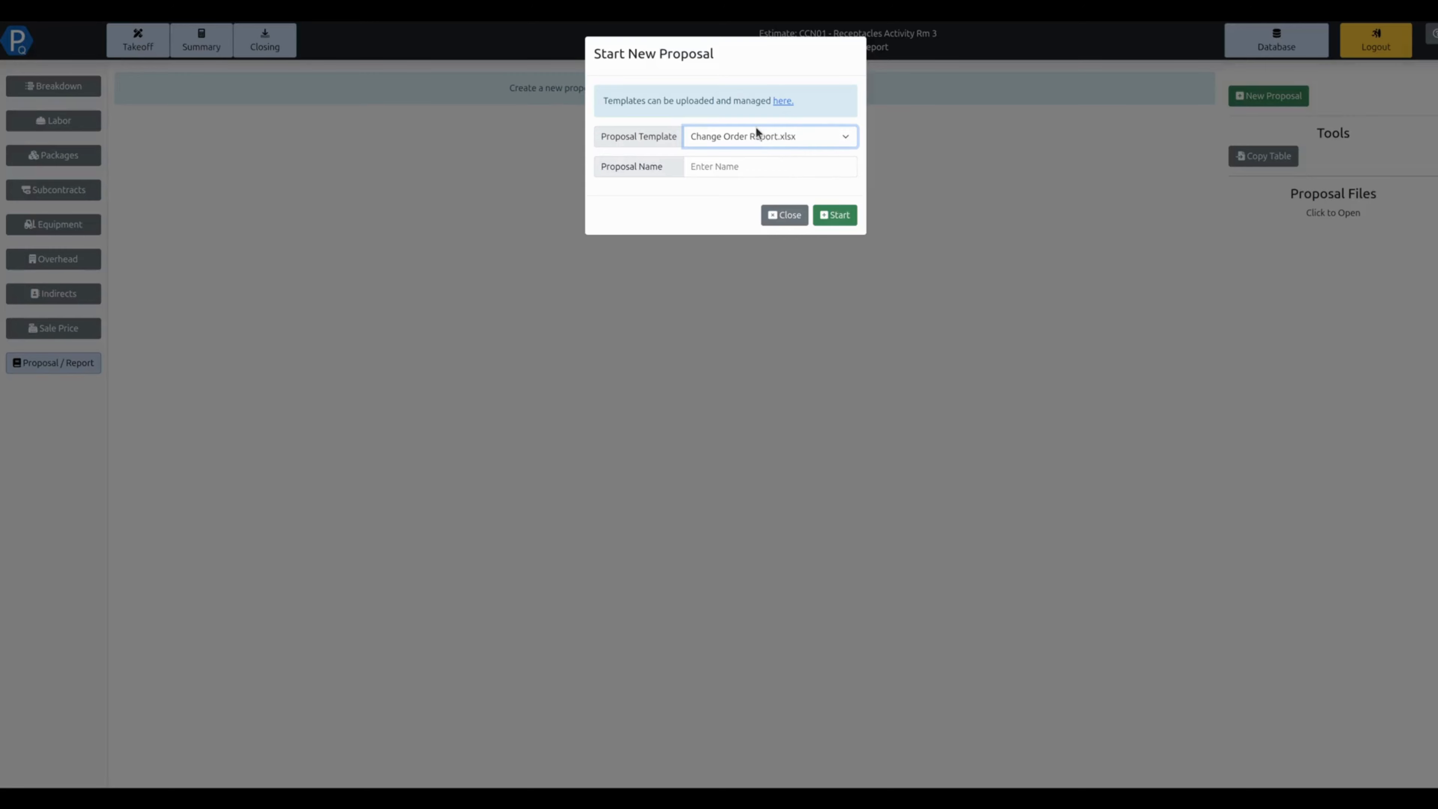
pyautogui.click(742, 166)
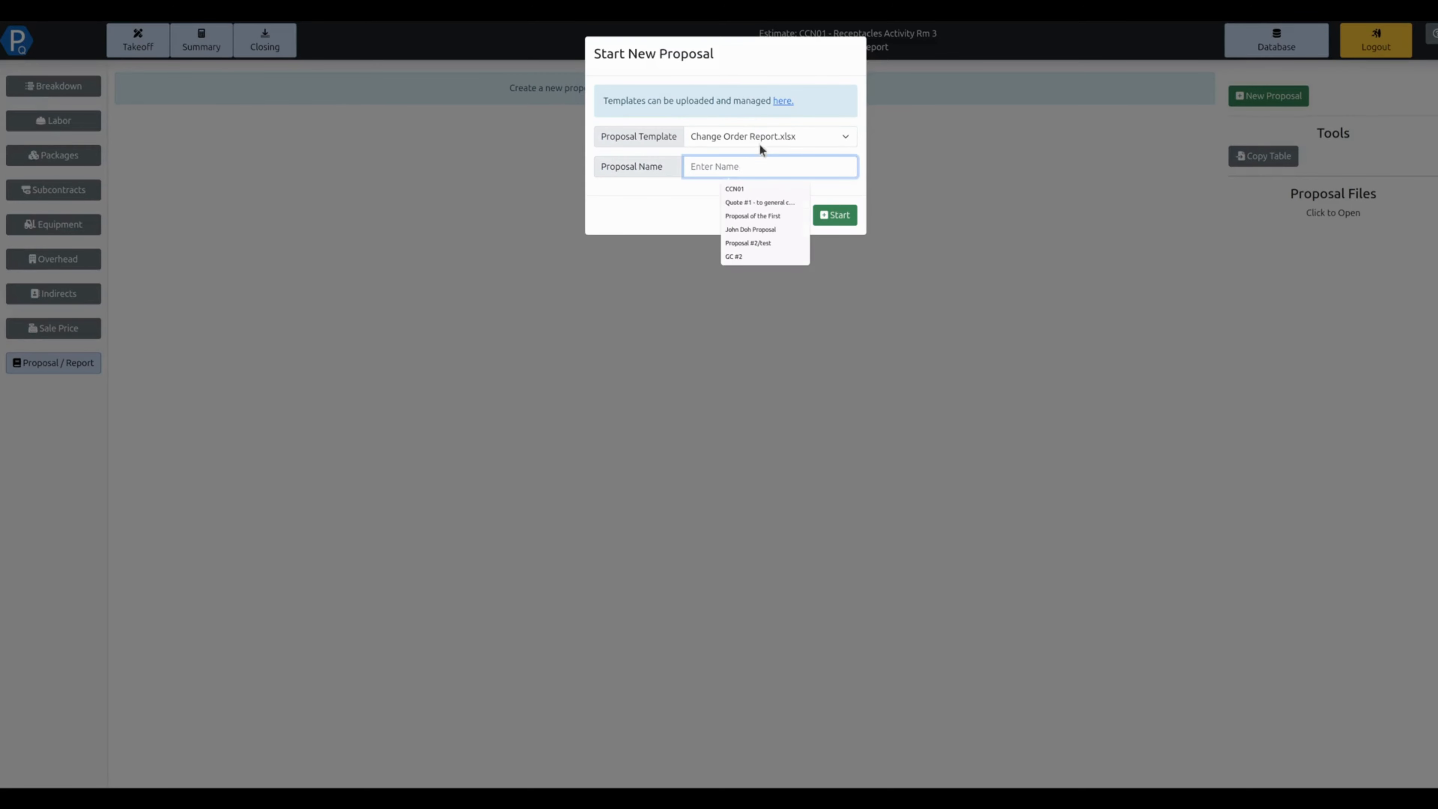
pyautogui.click(774, 136)
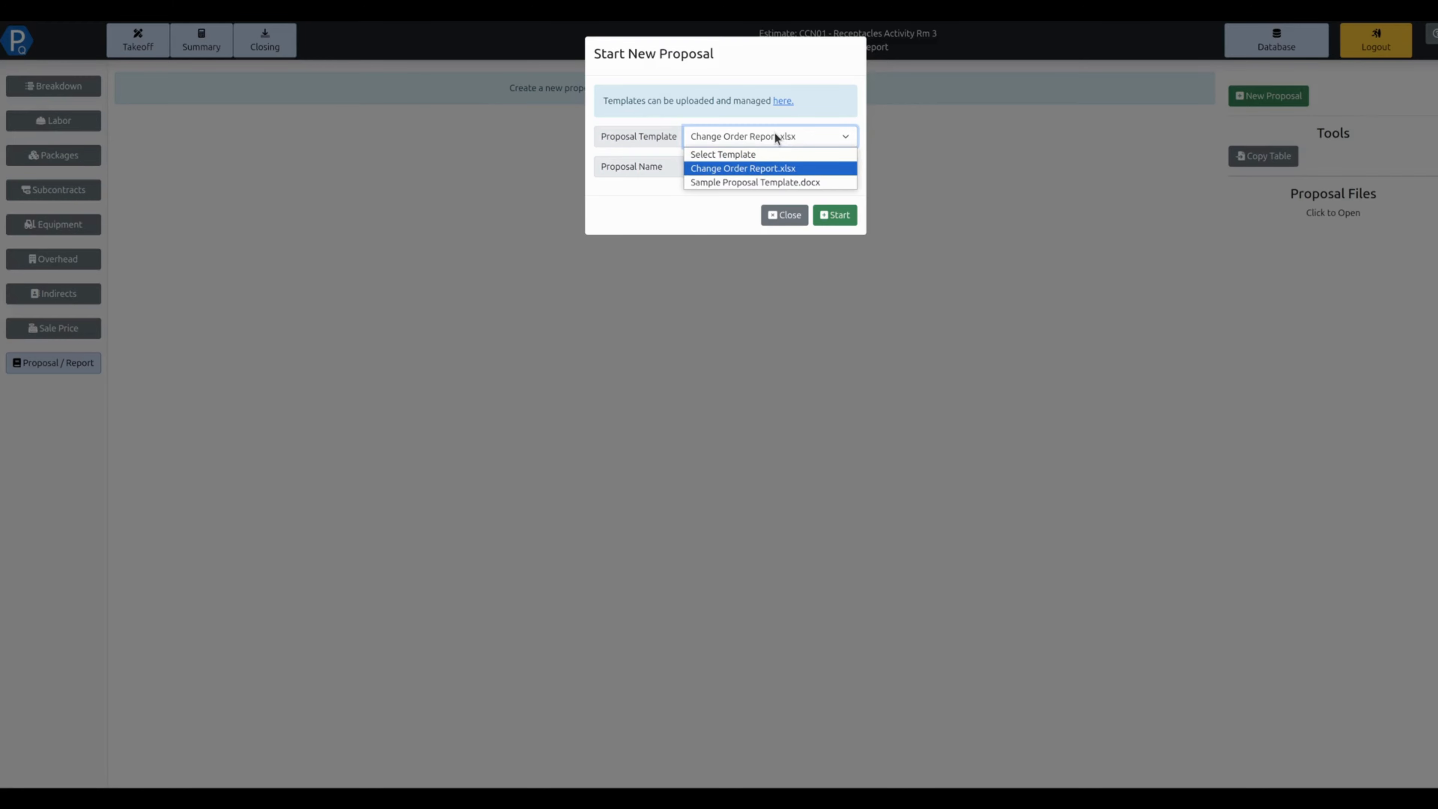
pyautogui.click(633, 158)
pyautogui.click(737, 165)
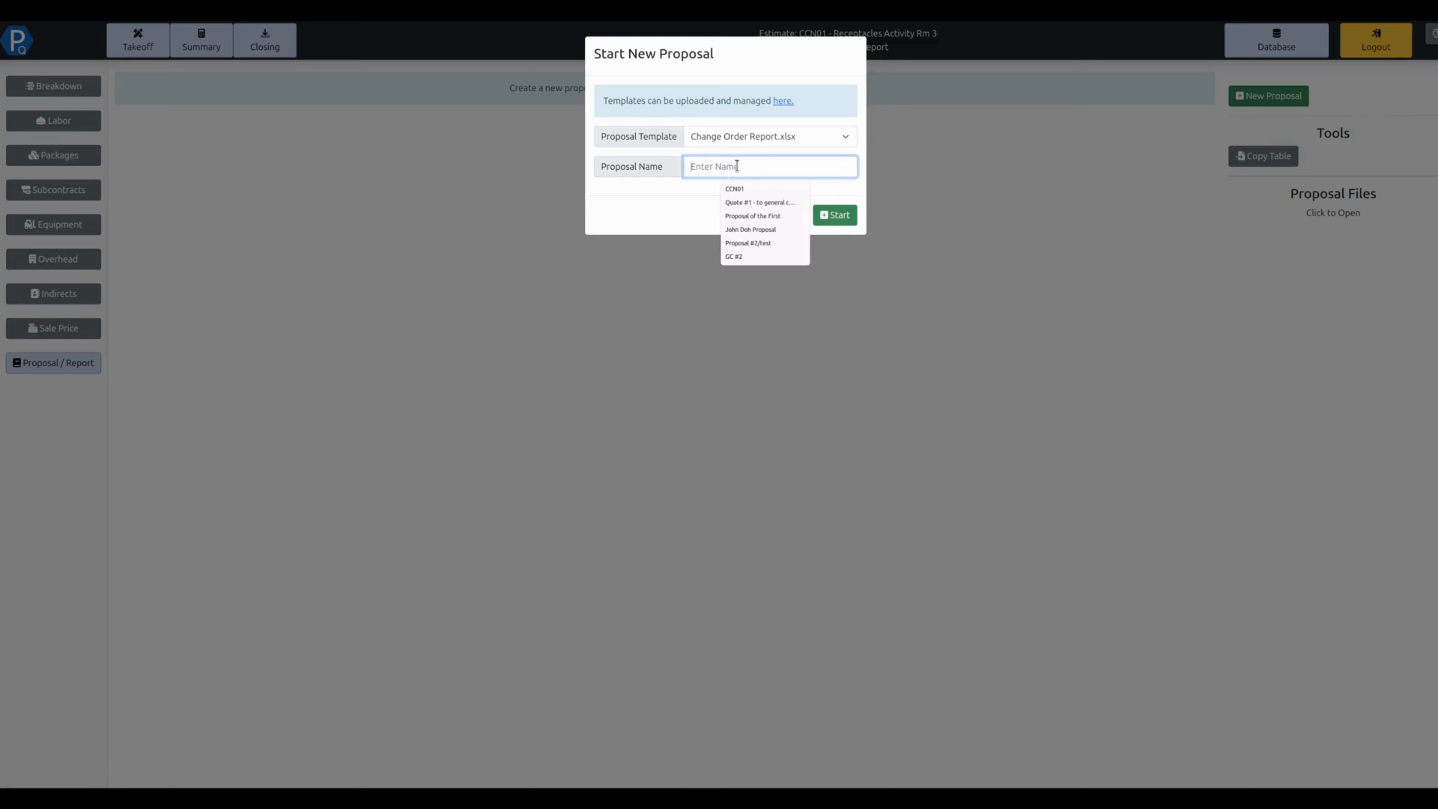
pyautogui.write('CCN01')
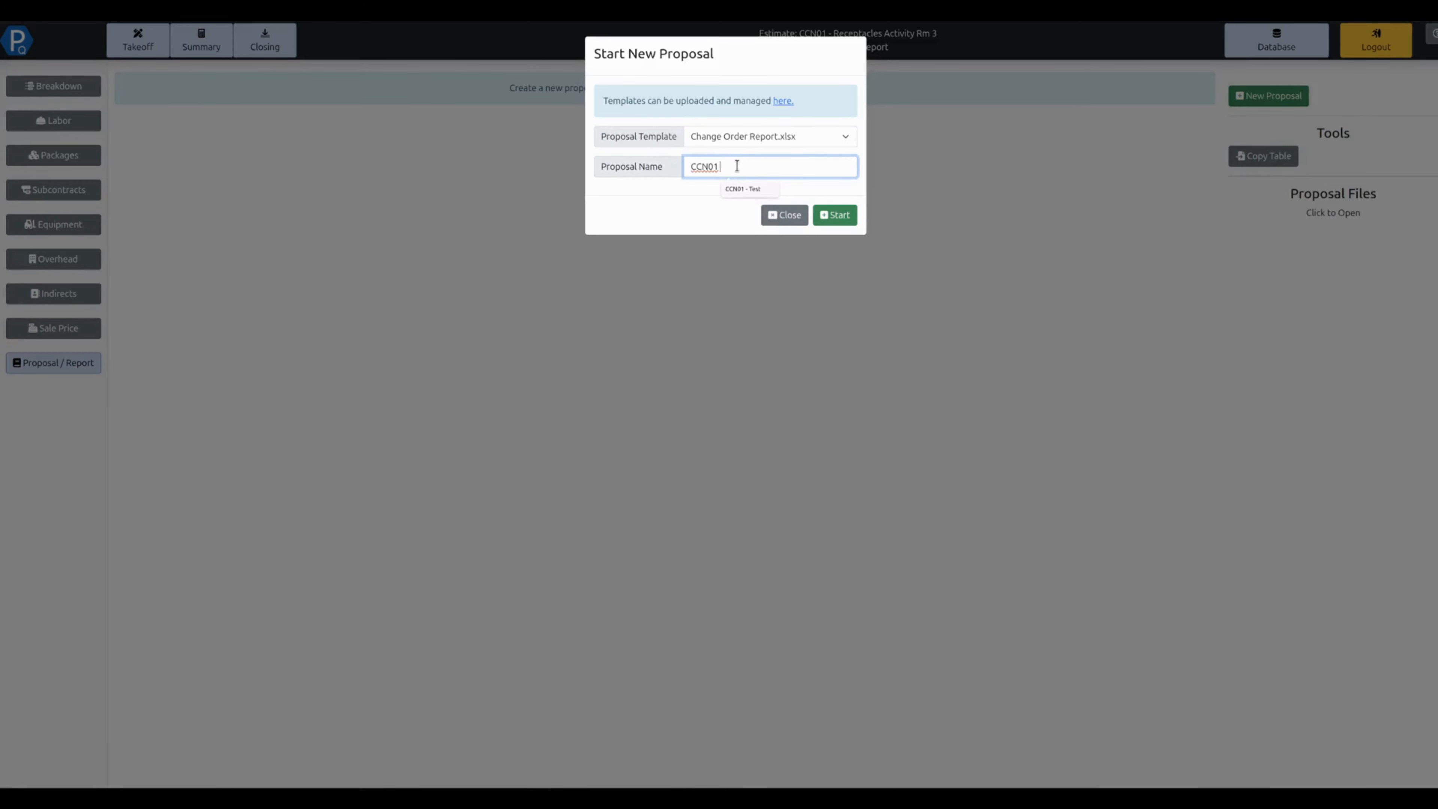
pyautogui.write(' - Receptacles Activity Rm 3')
pyautogui.click(839, 216)
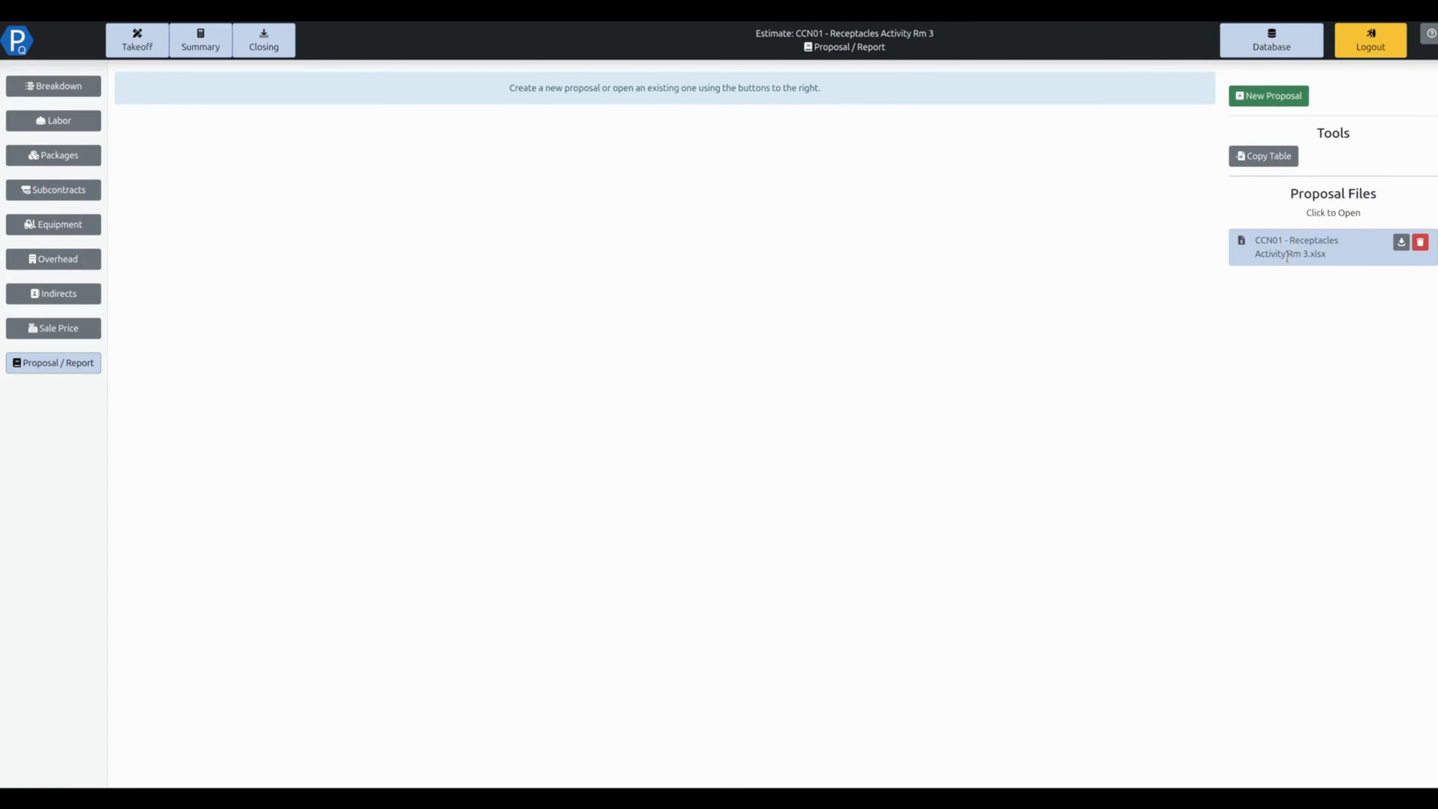
pyautogui.click(1287, 256)
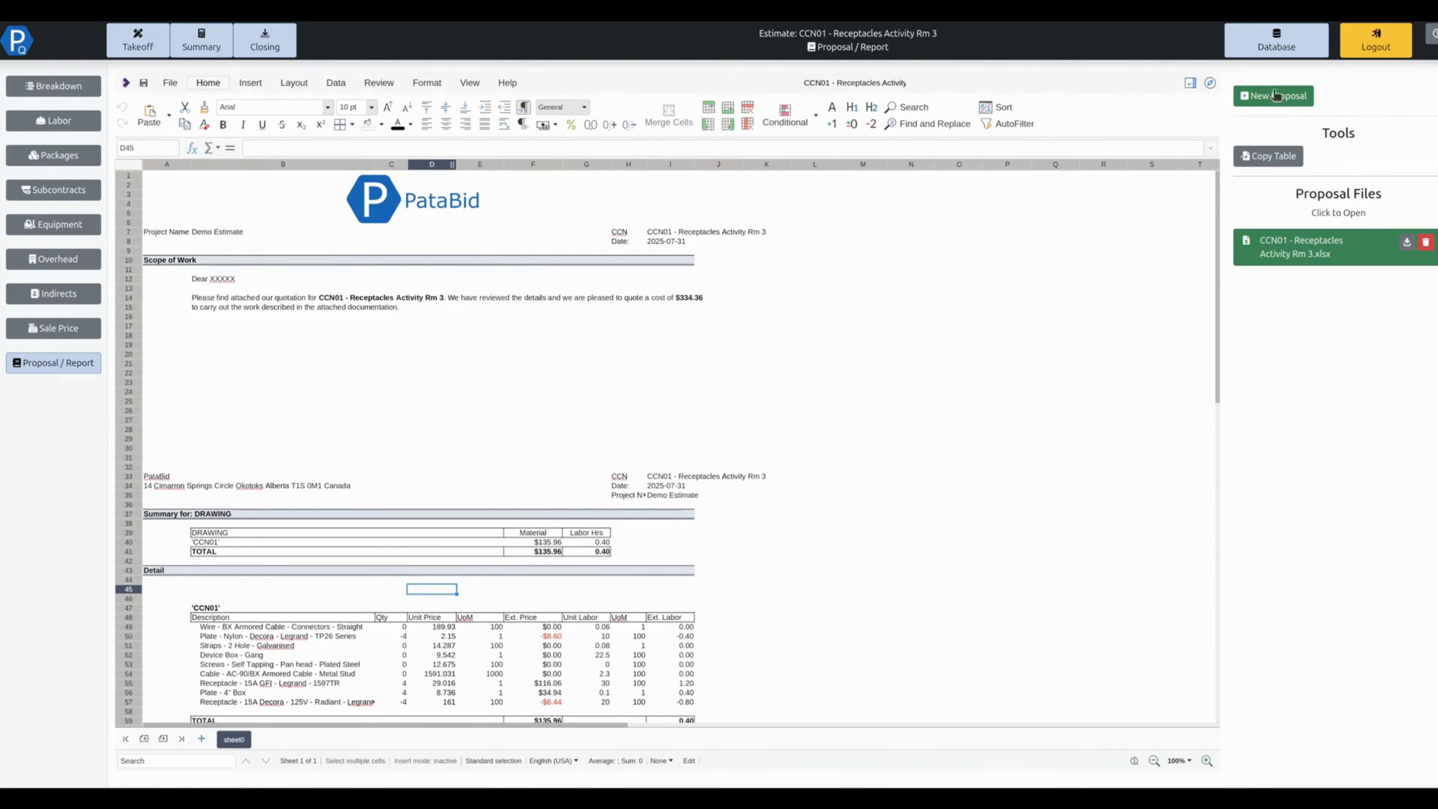
# Download the Change Order Report.xlsx proposal template from the database's templates and save it in Documents
pyautogui.click(1258, 49)
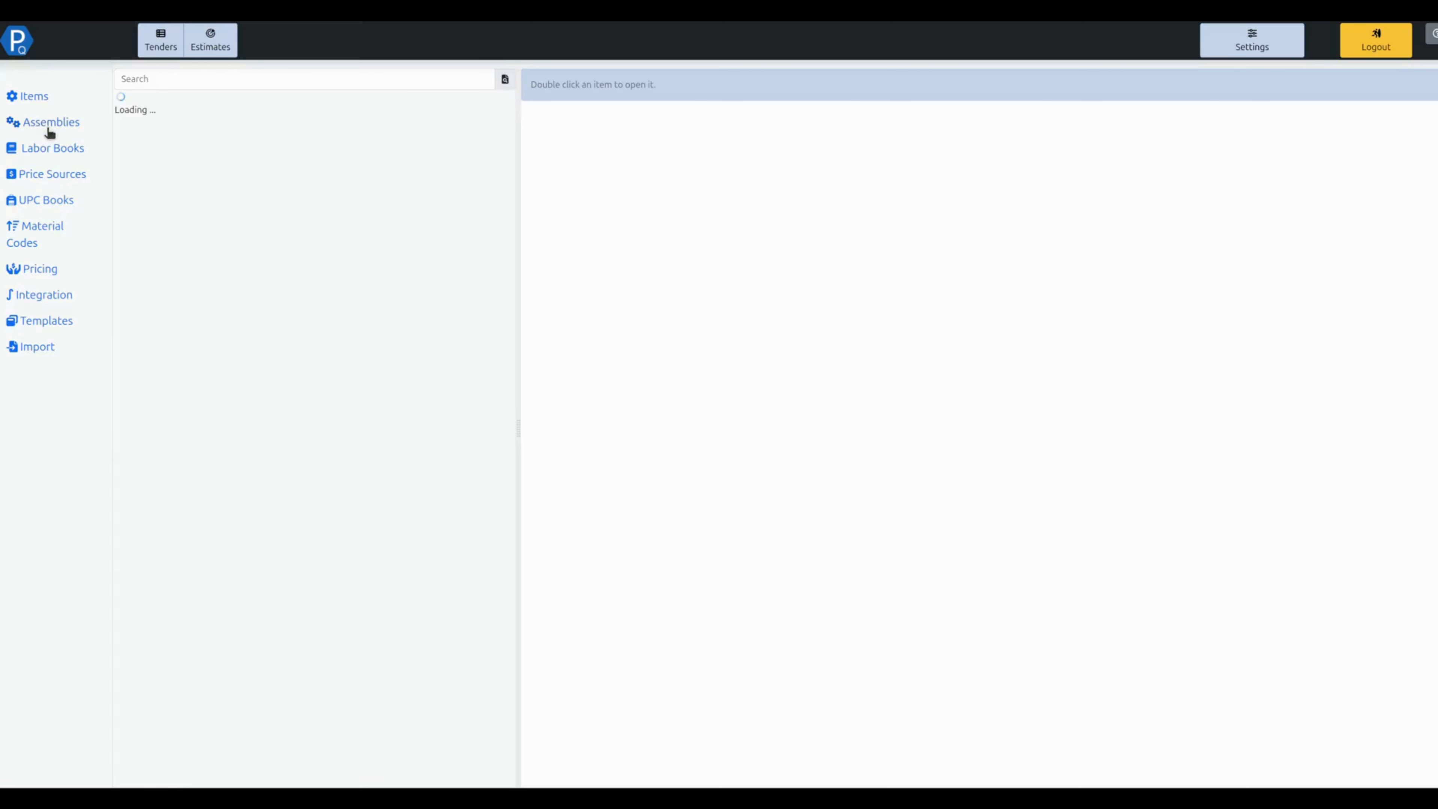
pyautogui.click(38, 324)
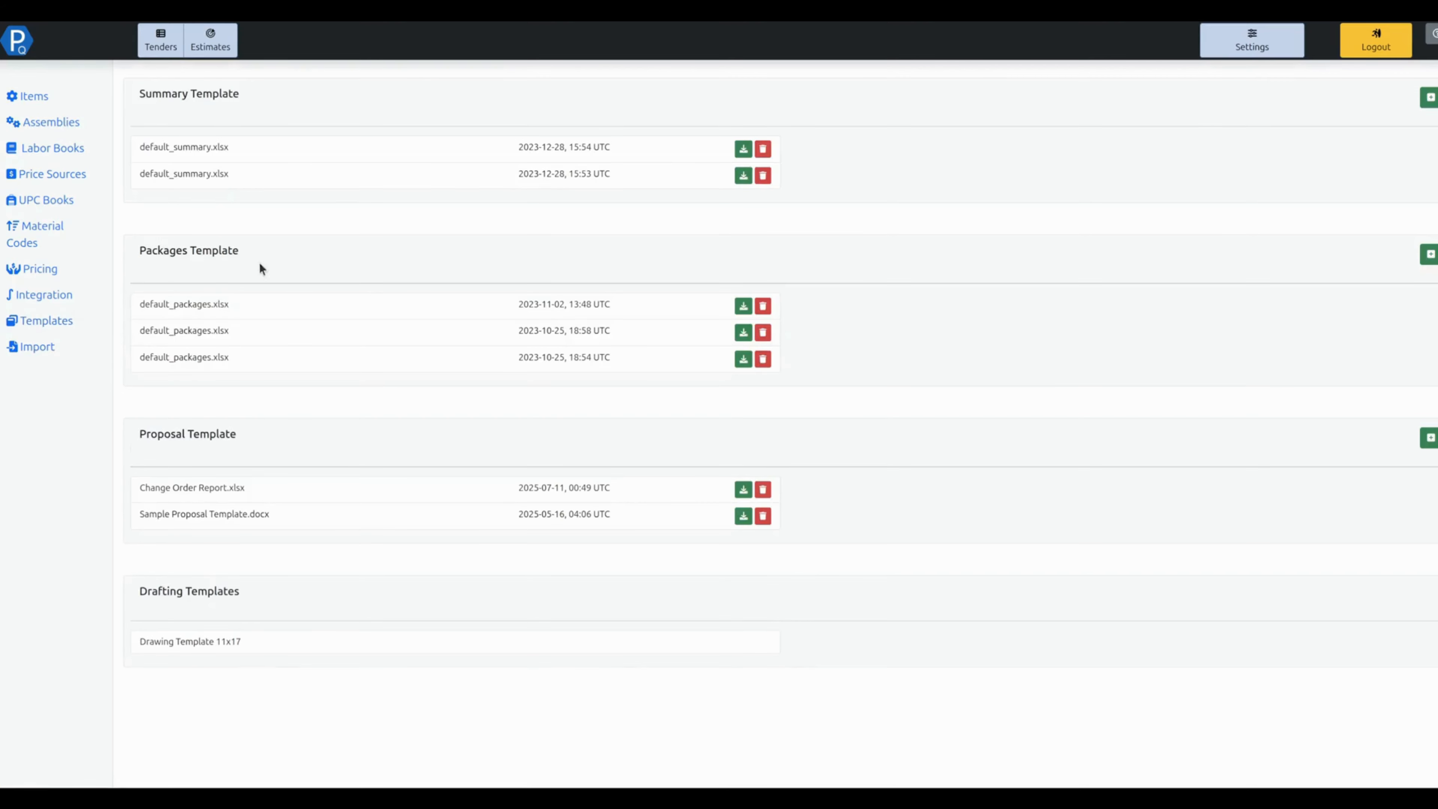
pyautogui.moveTo(146, 434); pyautogui.dragTo(240, 436)
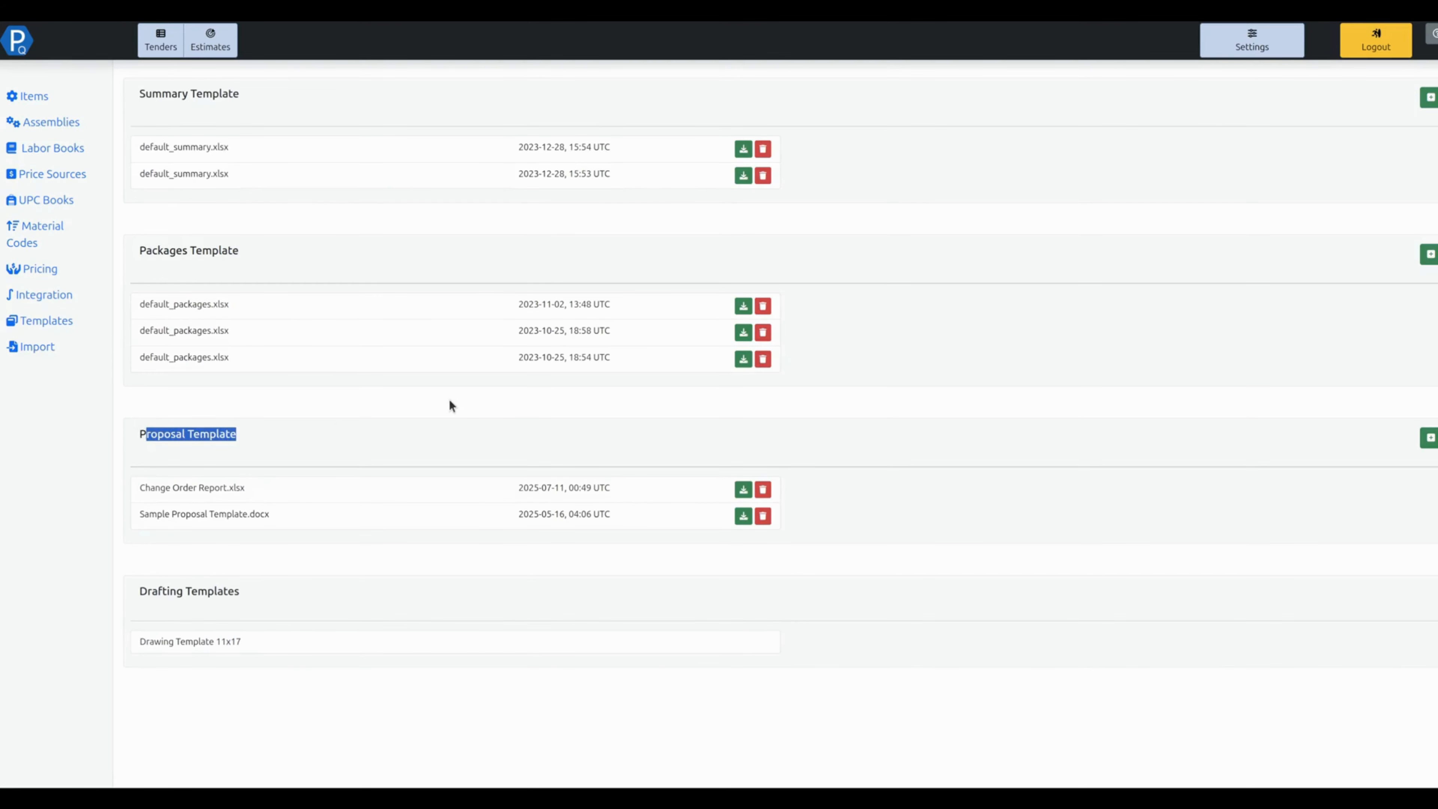
pyautogui.moveTo(157, 488); pyautogui.dragTo(263, 493)
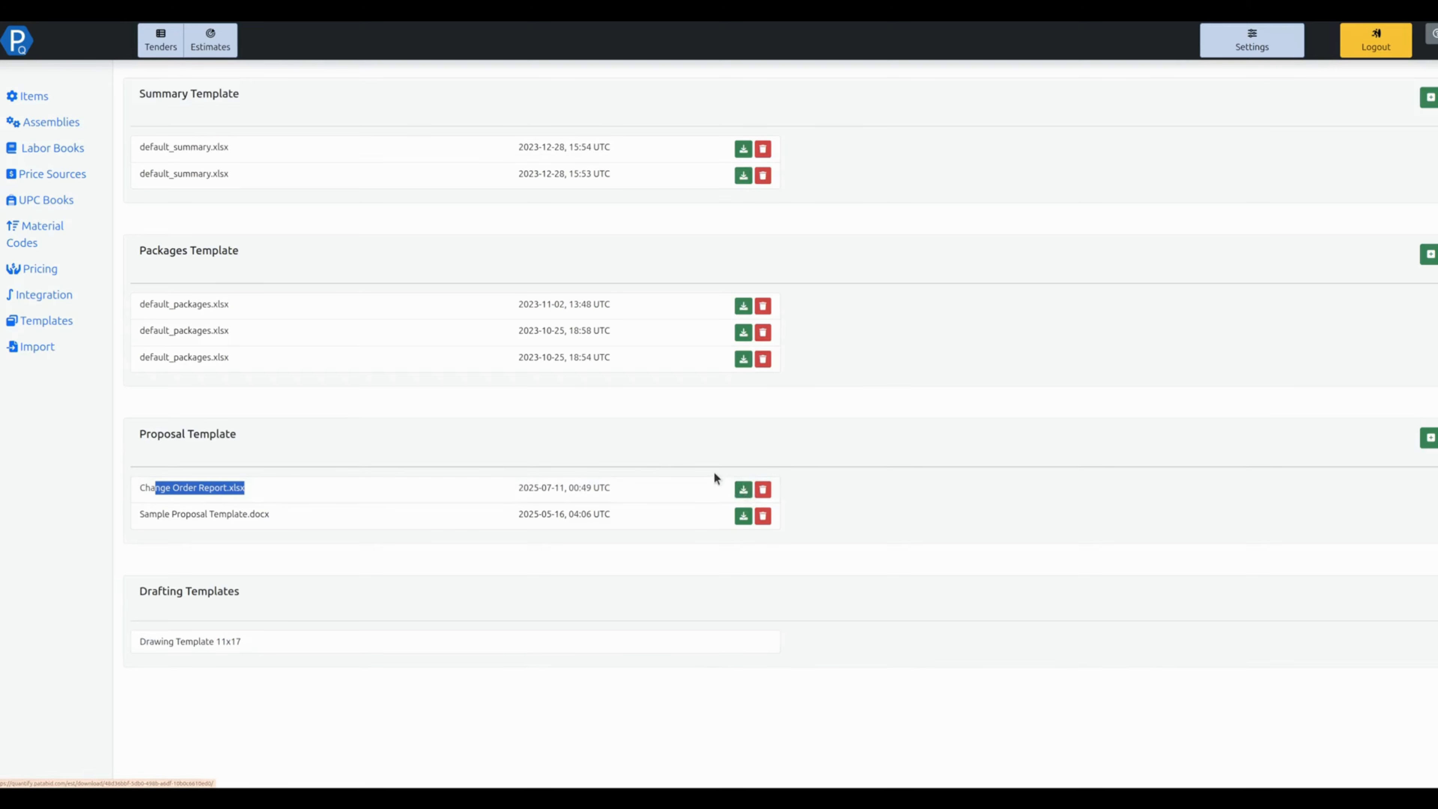
pyautogui.click(744, 516)
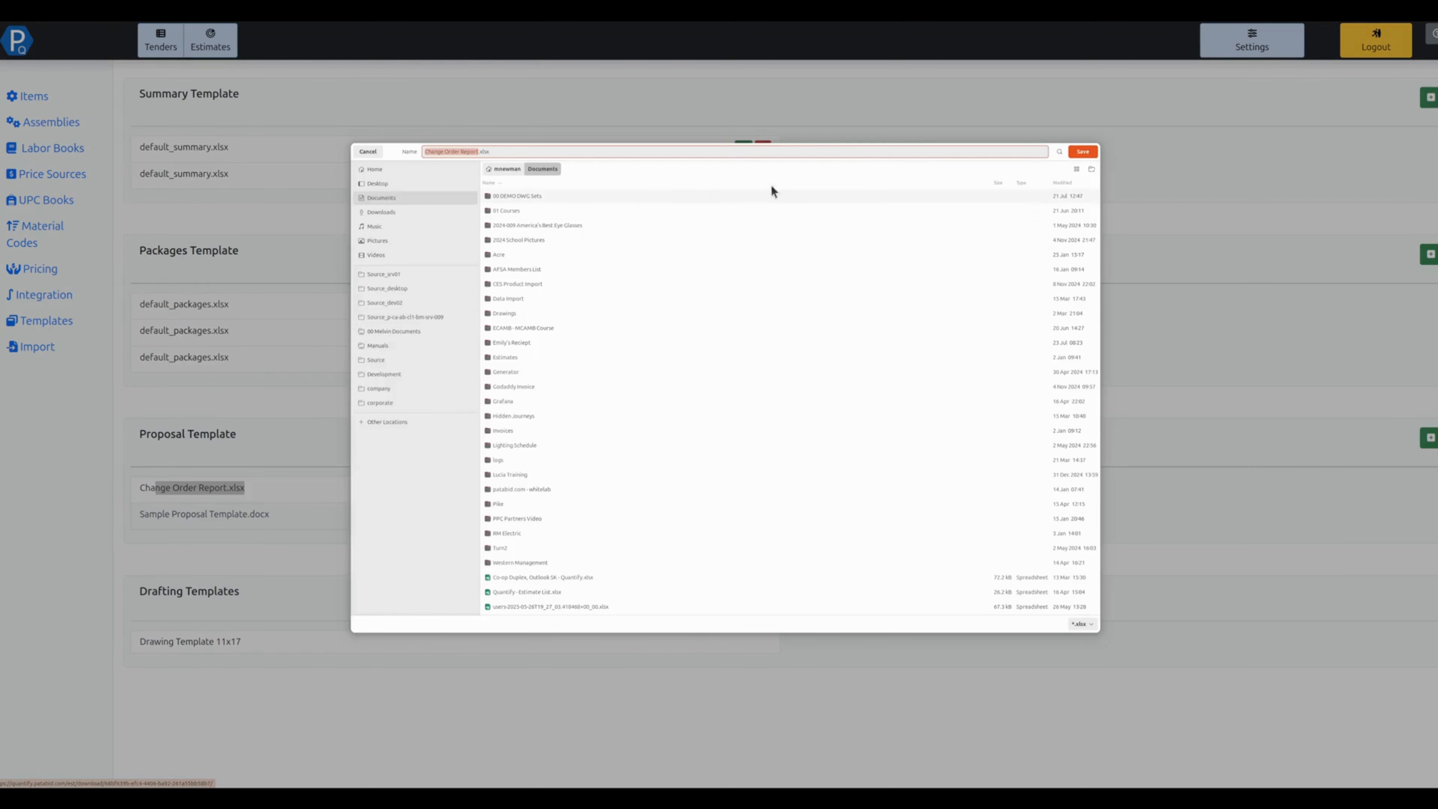
pyautogui.click(1083, 152)
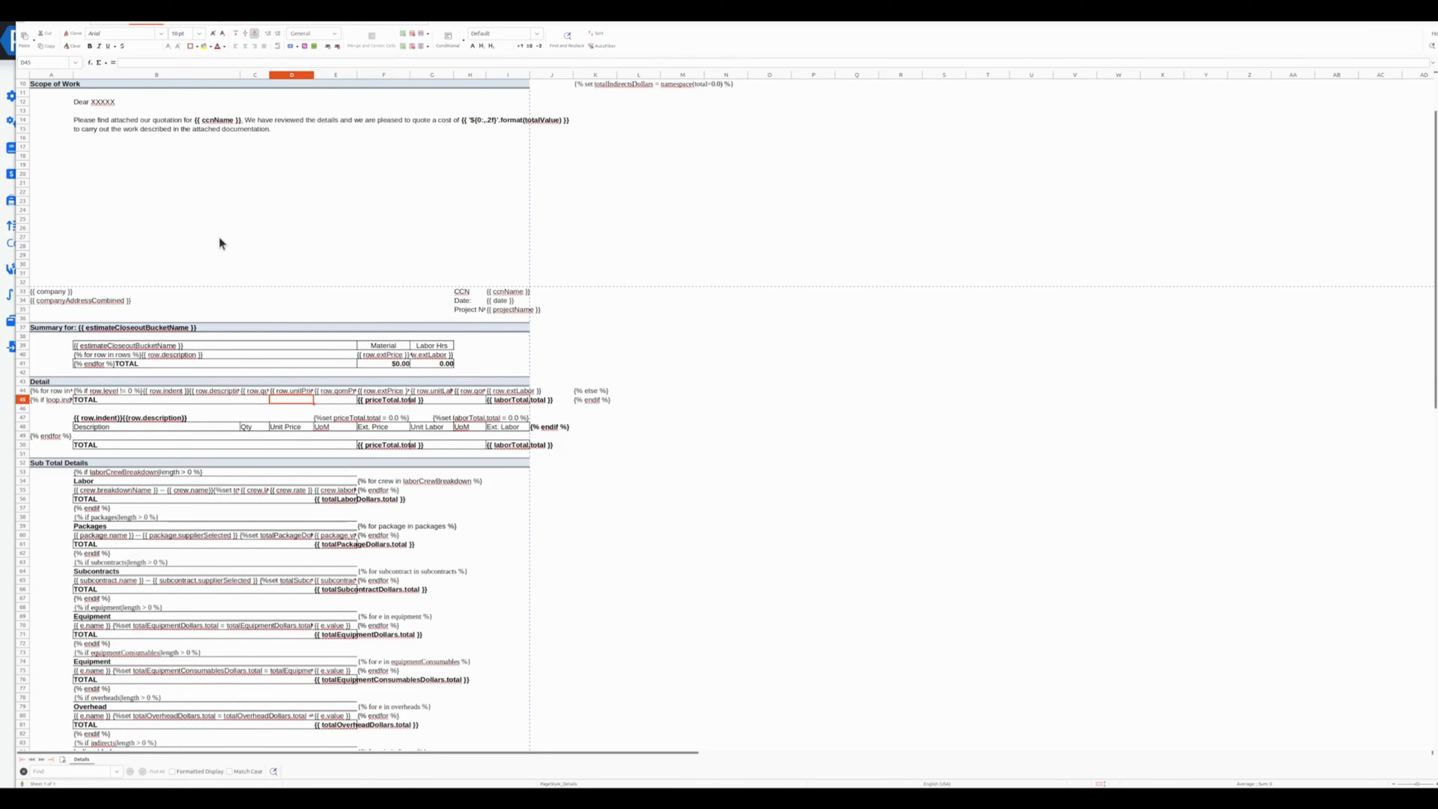
# Examine the Change Order Report template's placeholders from the scope of work through the summary, detail, subtotal and total sections
pyautogui.scroll(3, 364, 325)
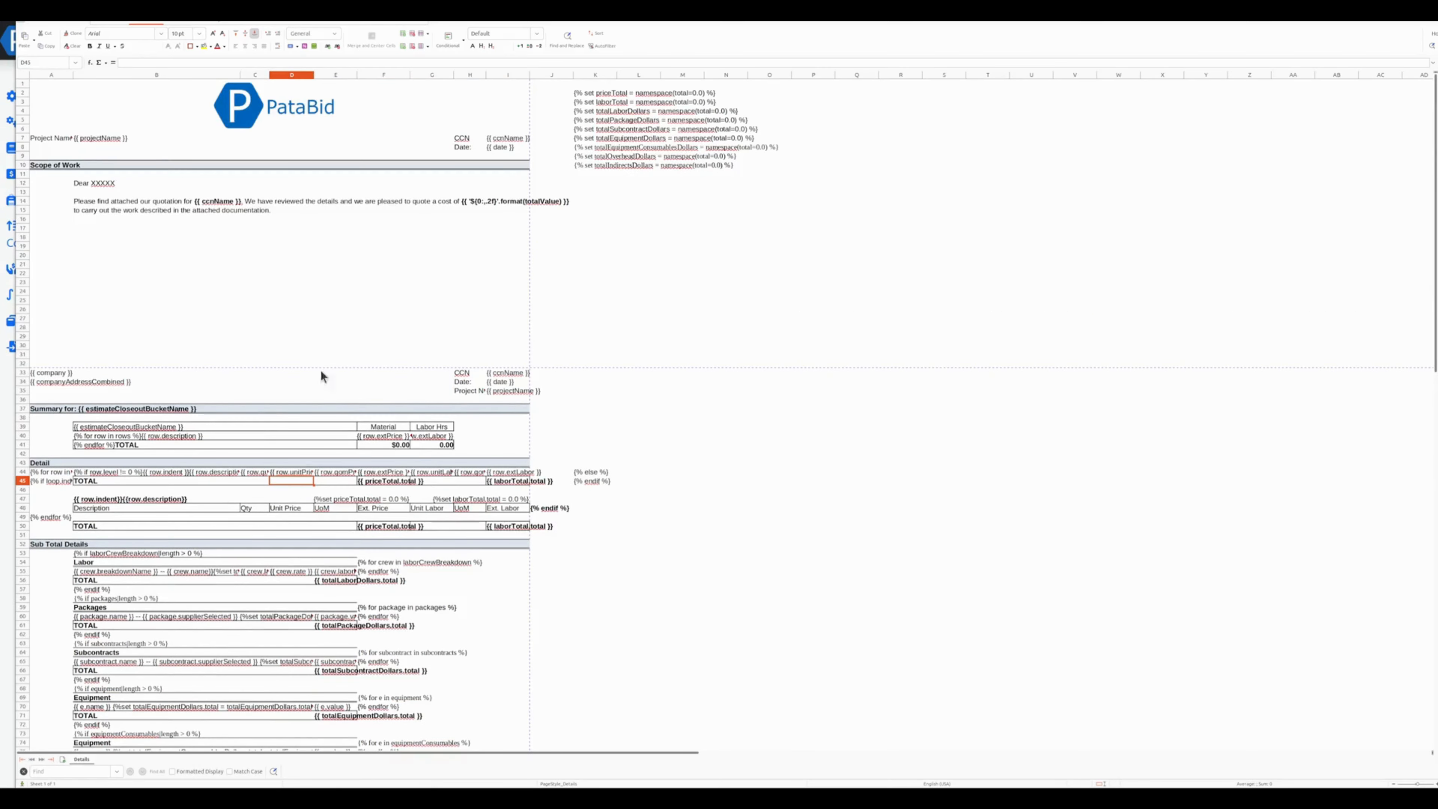
pyautogui.scroll(-6, 189, 609)
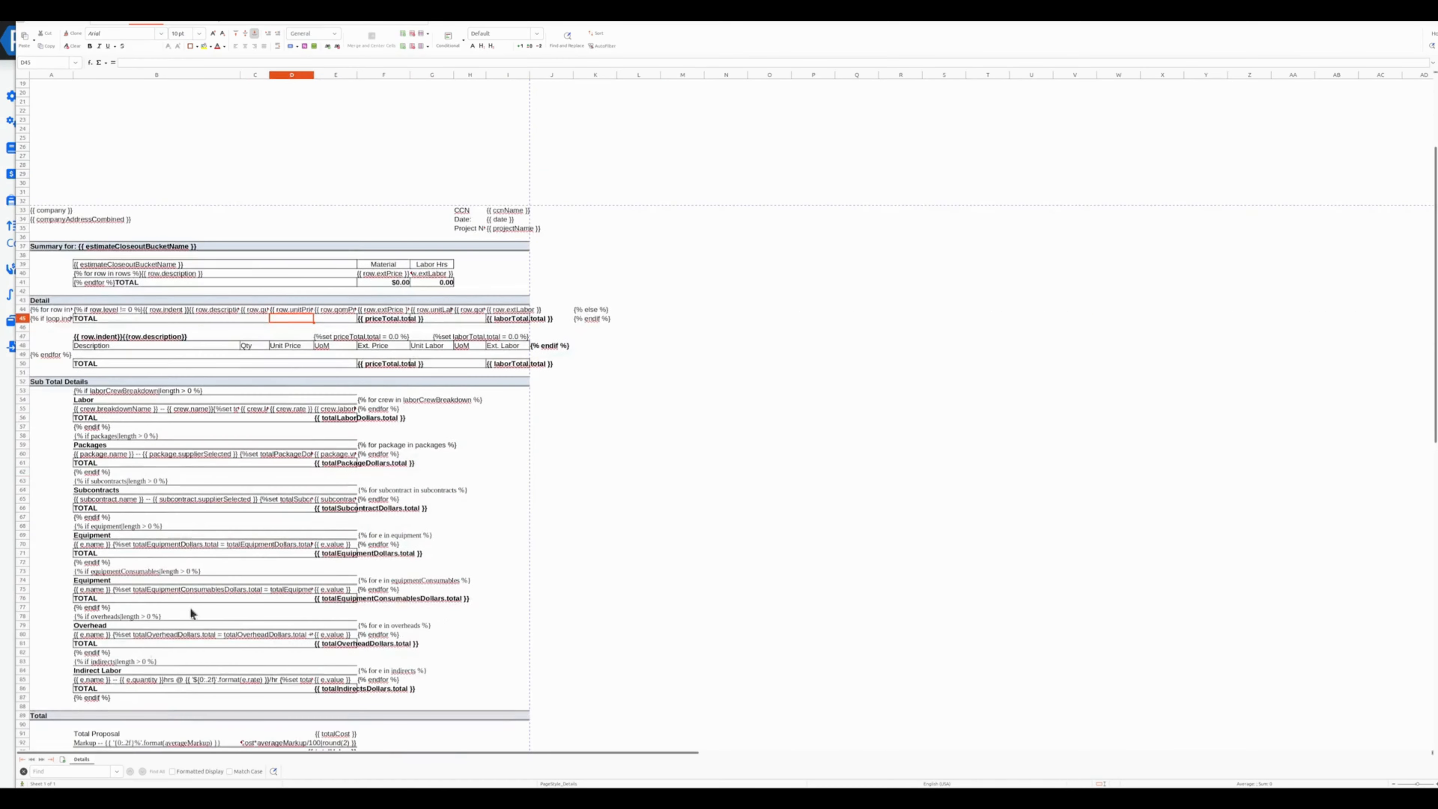
pyautogui.scroll(-5, 190, 608)
pyautogui.scroll(-5, 331, 559)
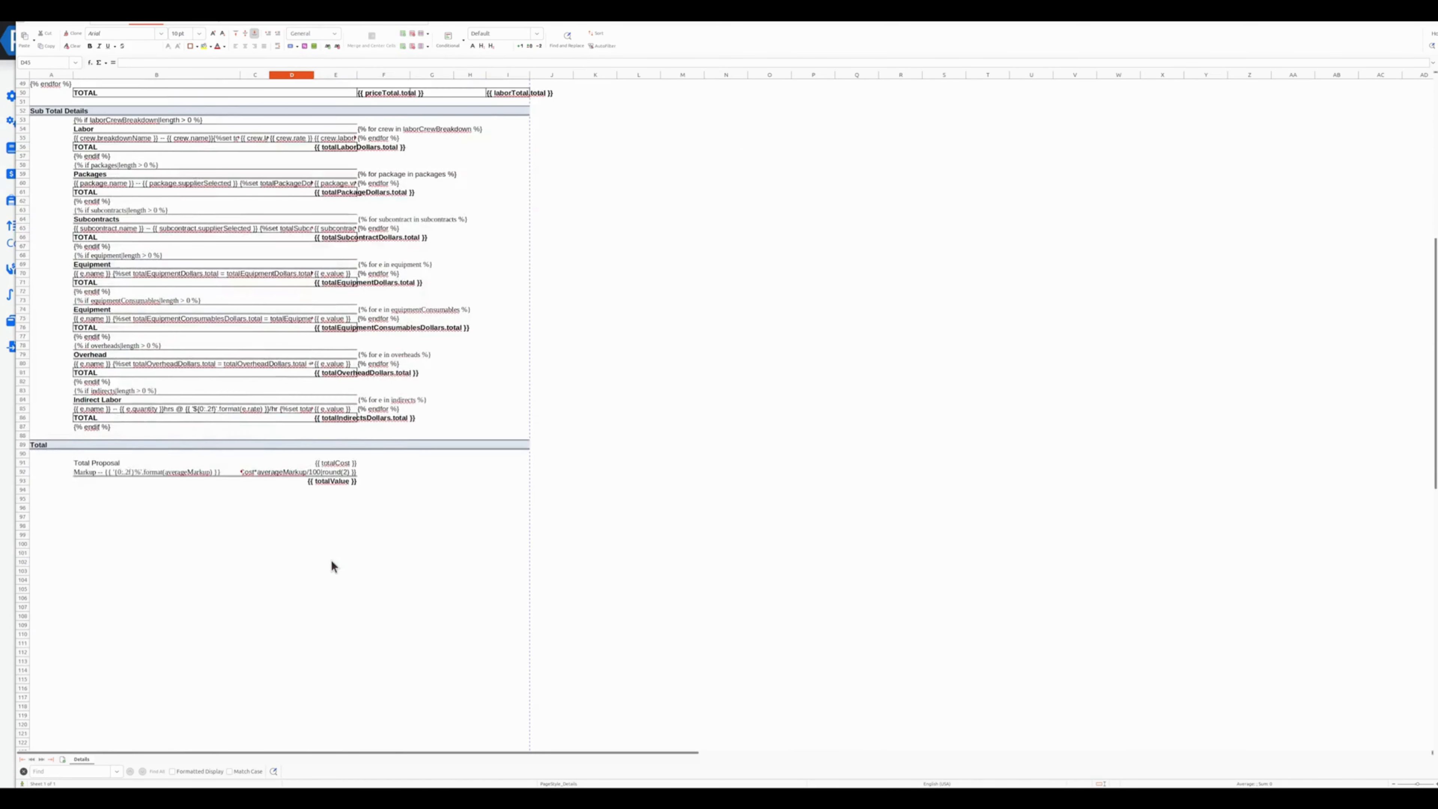
pyautogui.scroll(15, 331, 560)
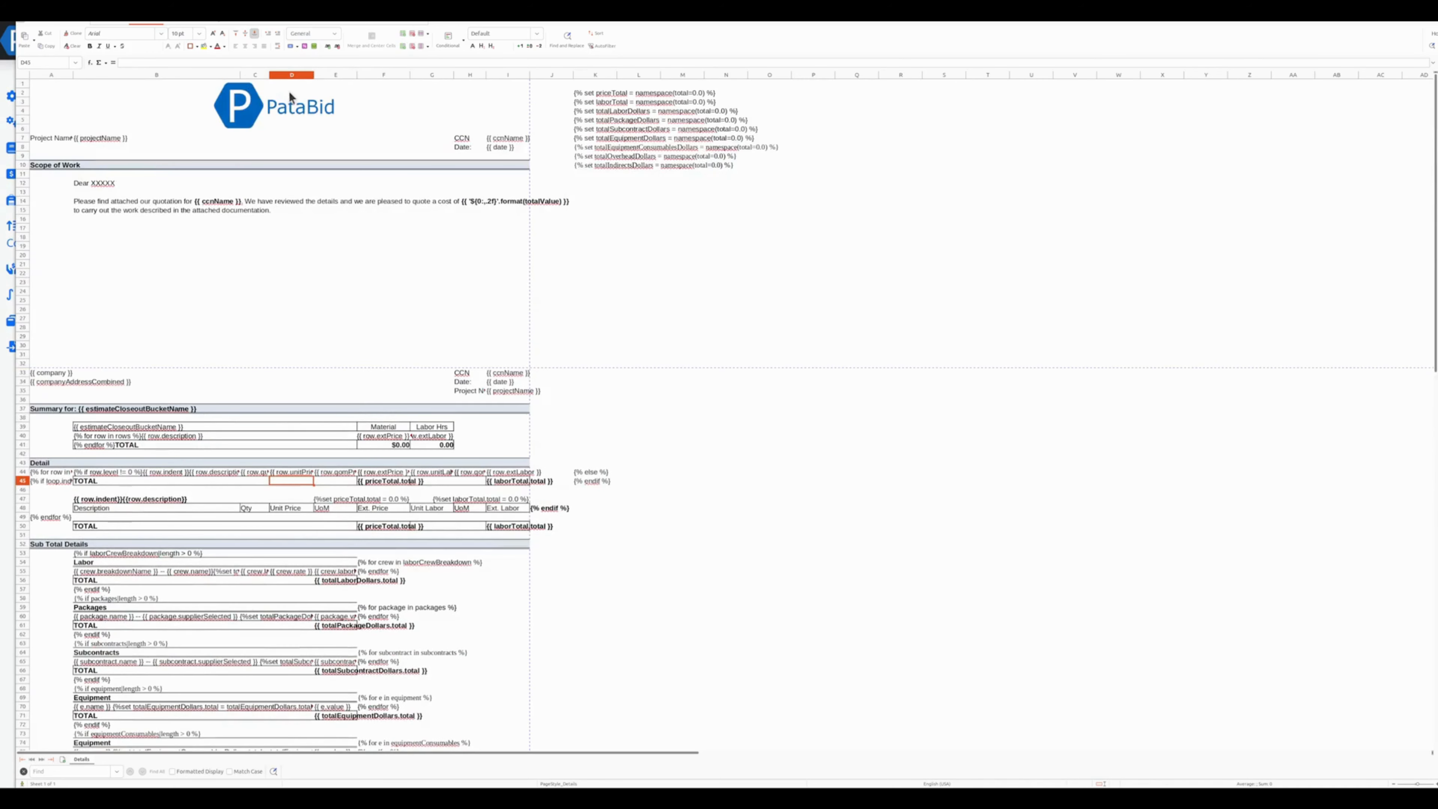
pyautogui.click(91, 272)
pyautogui.click(361, 283)
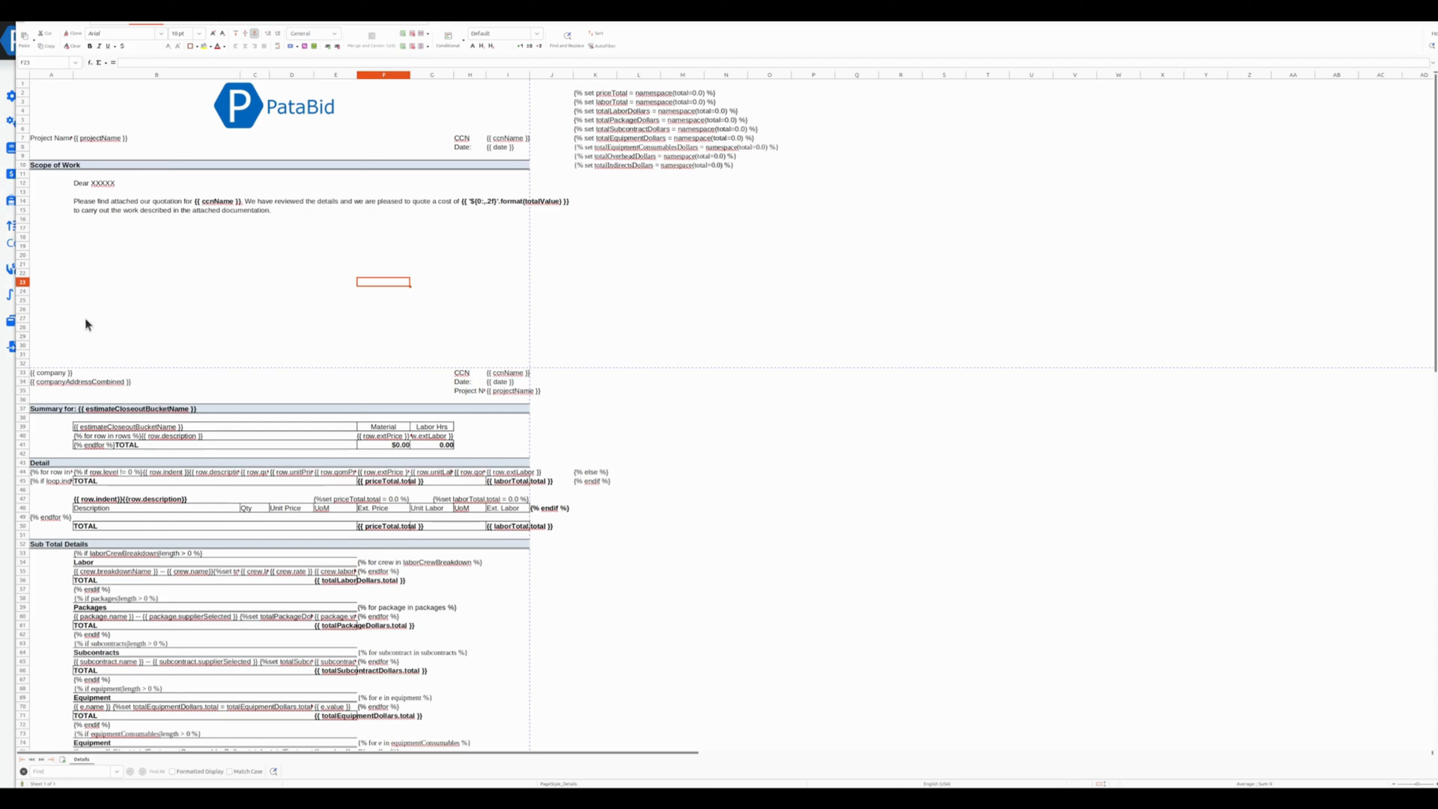
# Switch back to PataBid's templates page and view the upload form for adding a new proposal template, closing it without uploading
pyautogui.click(5, 397)
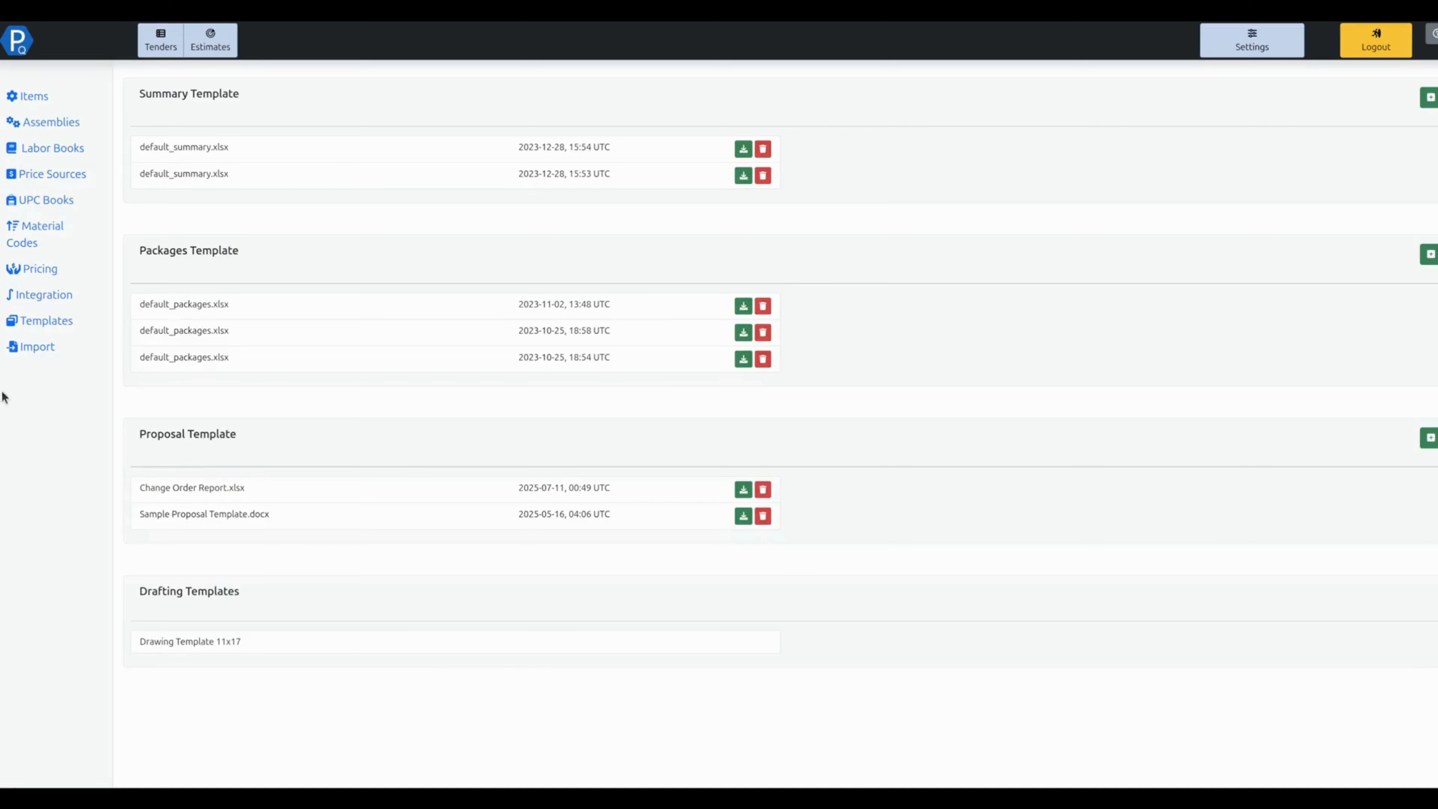
pyautogui.click(1431, 441)
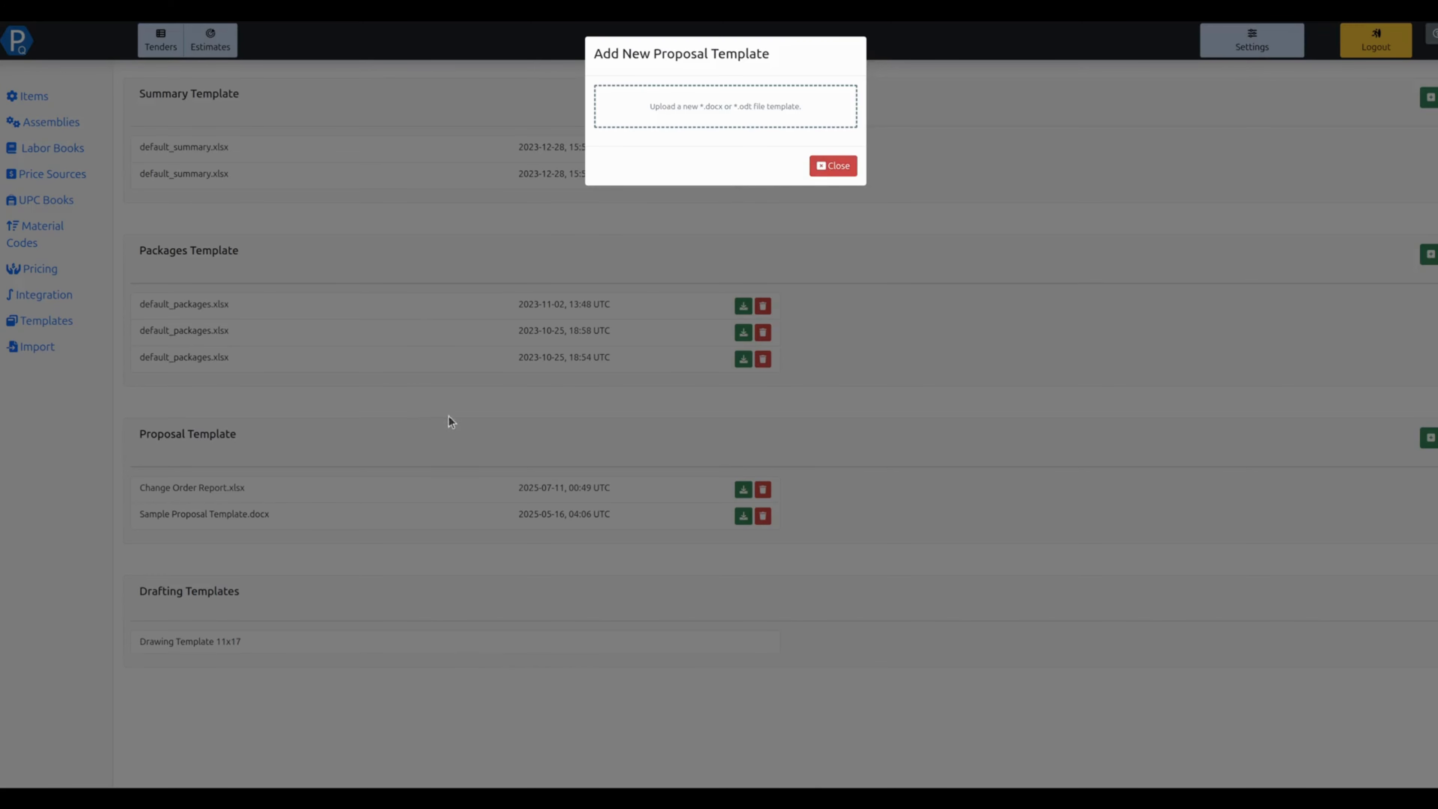
pyautogui.click(833, 165)
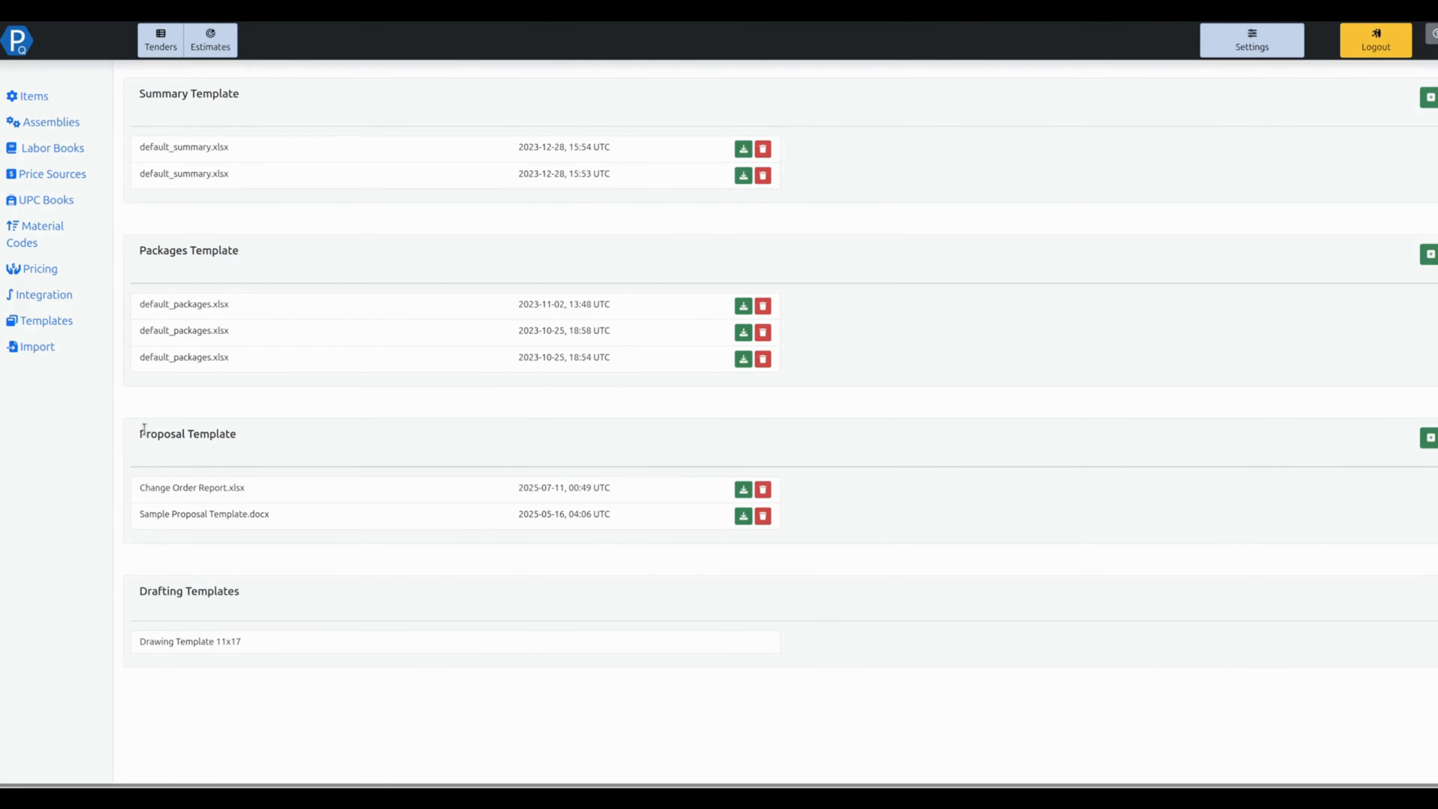
pyautogui.moveTo(144, 429); pyautogui.dragTo(247, 445)
pyautogui.click(577, 432)
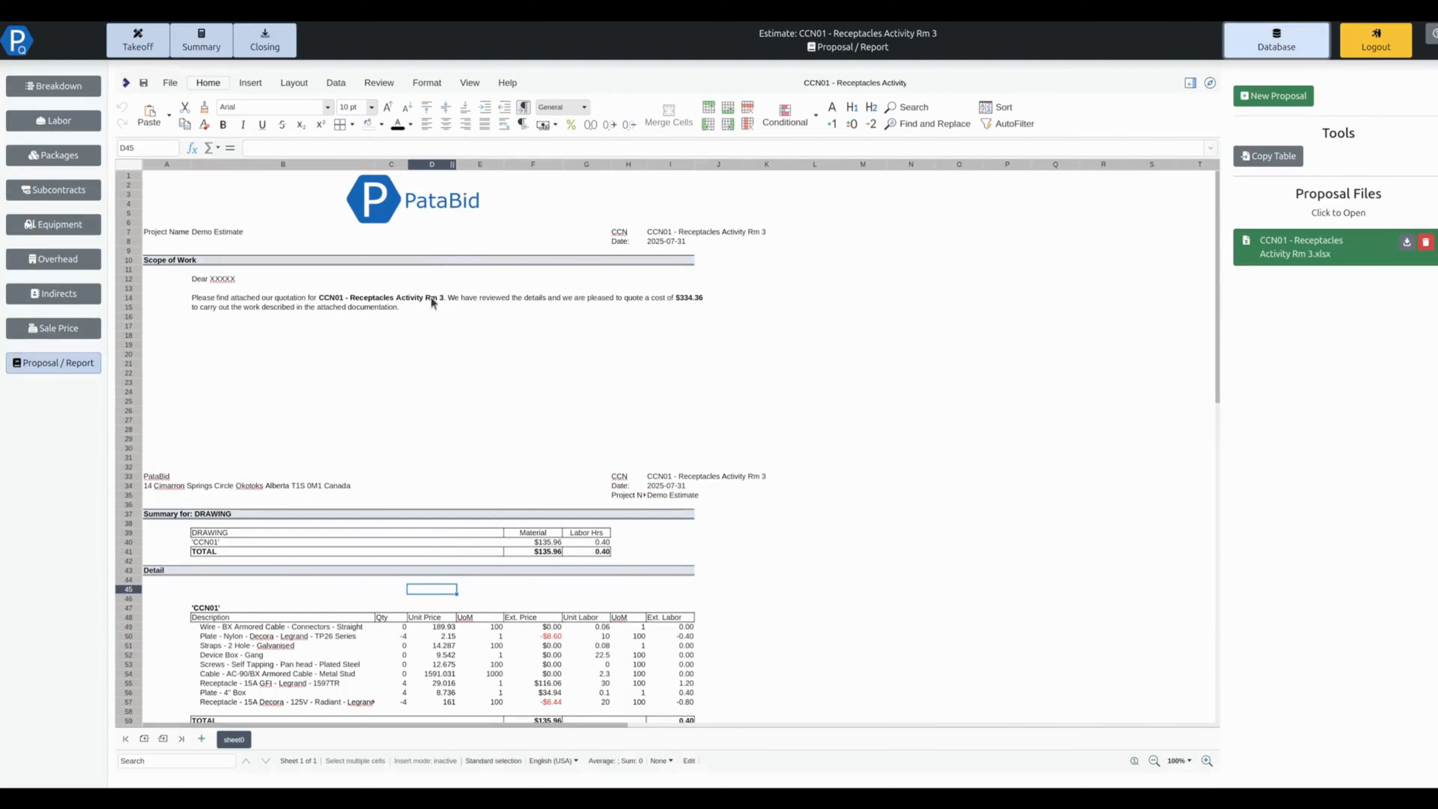
# Enter the heading "Includes:" in cell B17 of the CCN01 proposal, below the quotation paragraph
pyautogui.click(238, 327)
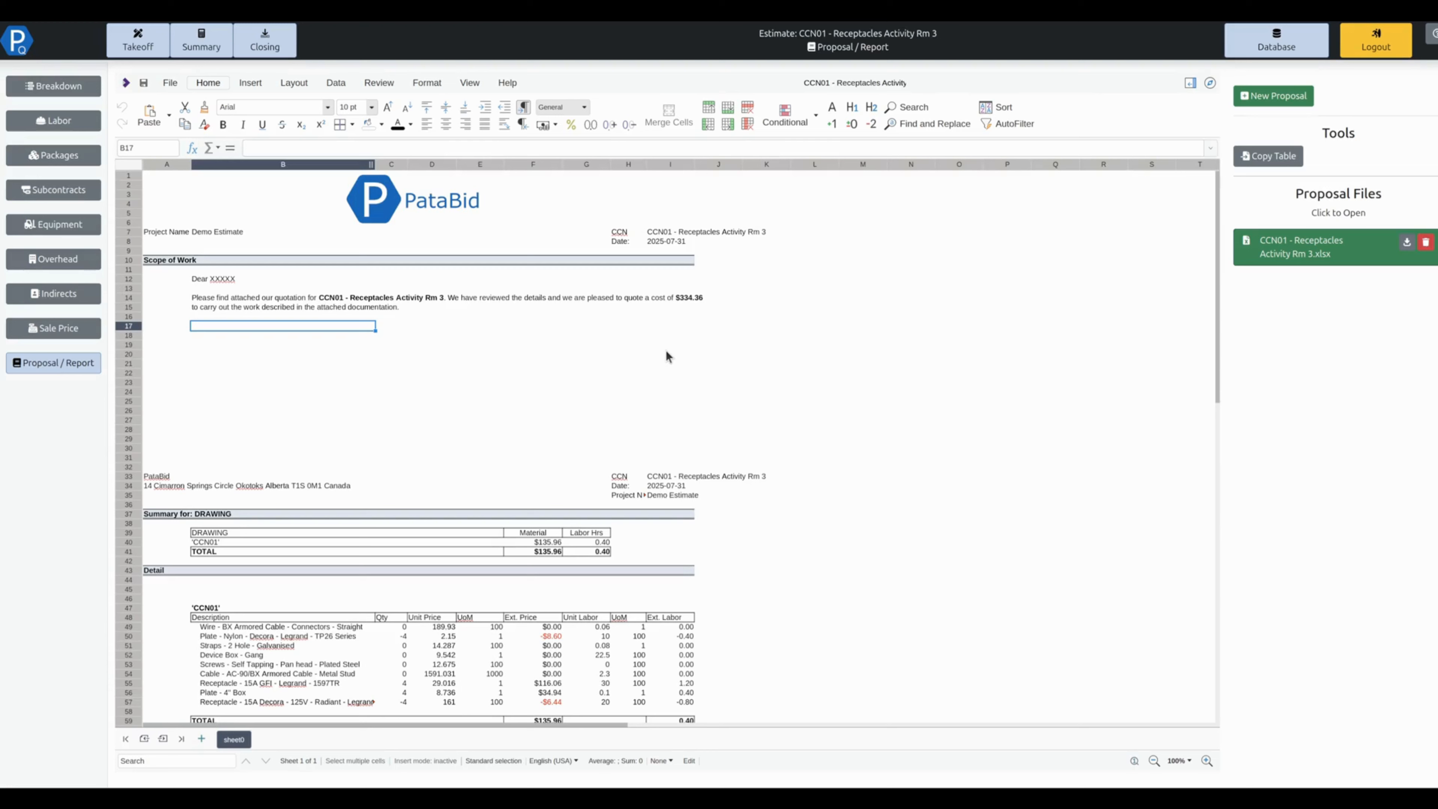
pyautogui.write('Inclu')
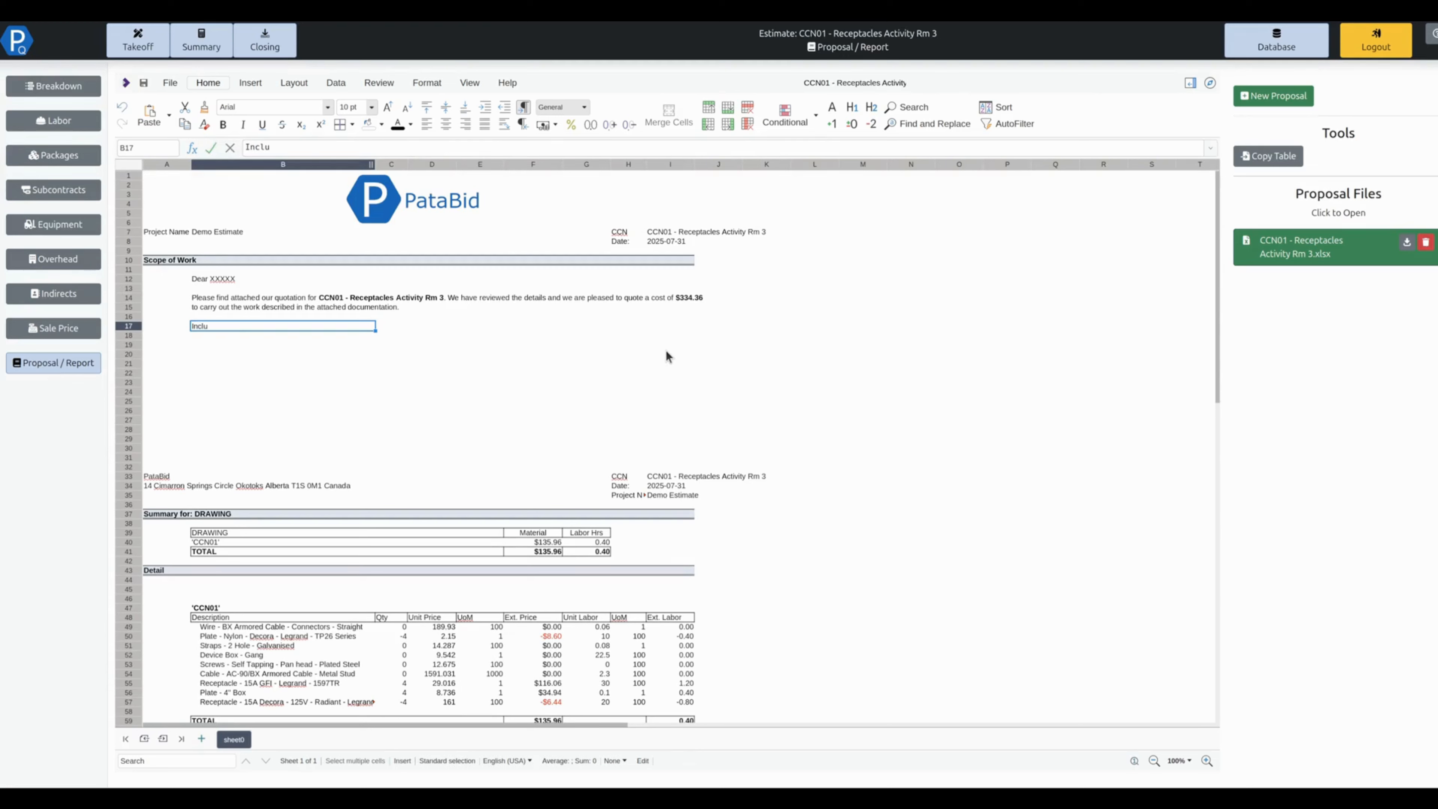
pyautogui.write('des:')
pyautogui.press('Return')
# Enter "Deduct 4x 15A Receptacles" in cell B18 as the first item under Includes
pyautogui.press('Right')
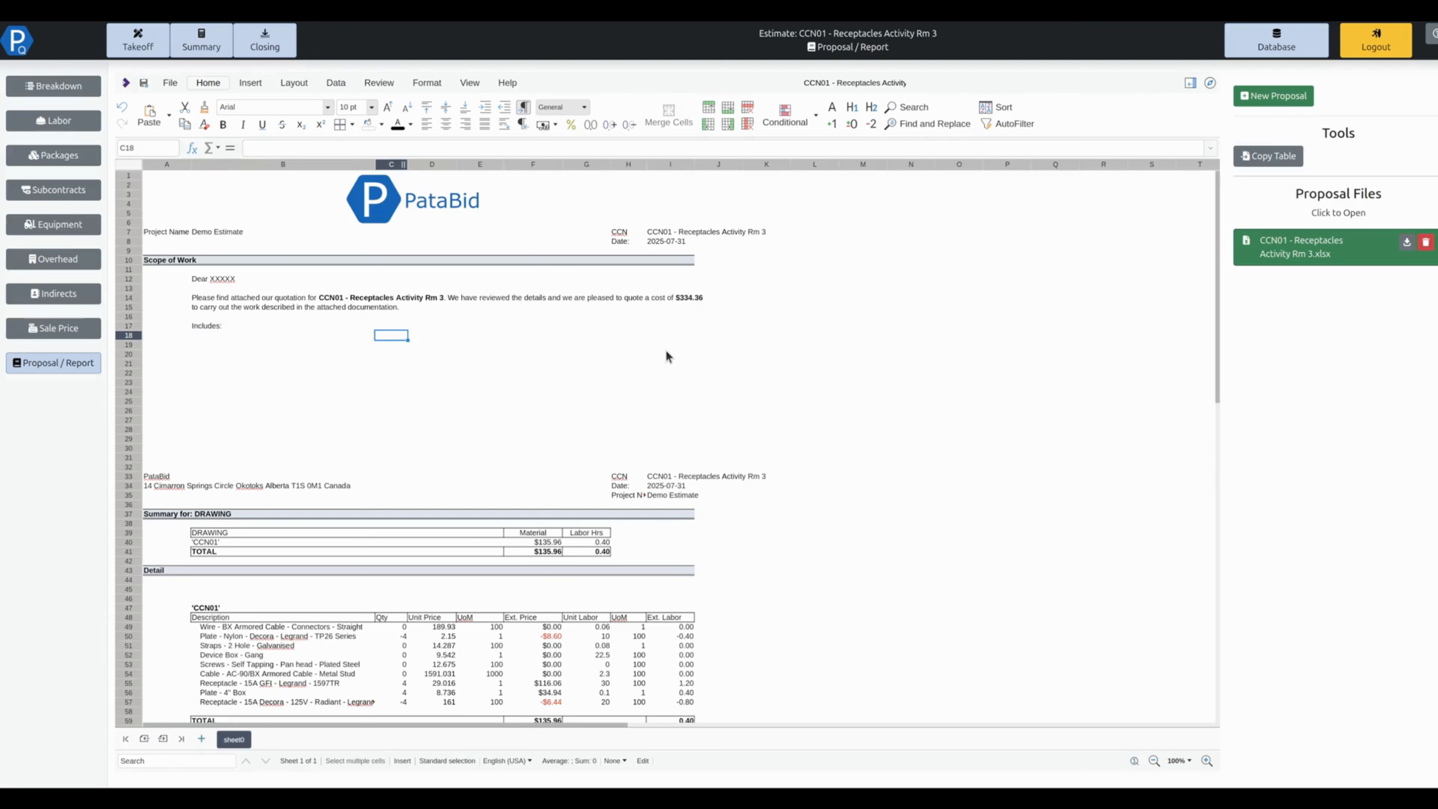
pyautogui.press('BackSpace')
pyautogui.press('Escape')
pyautogui.press('Left')
pyautogui.press('Left')
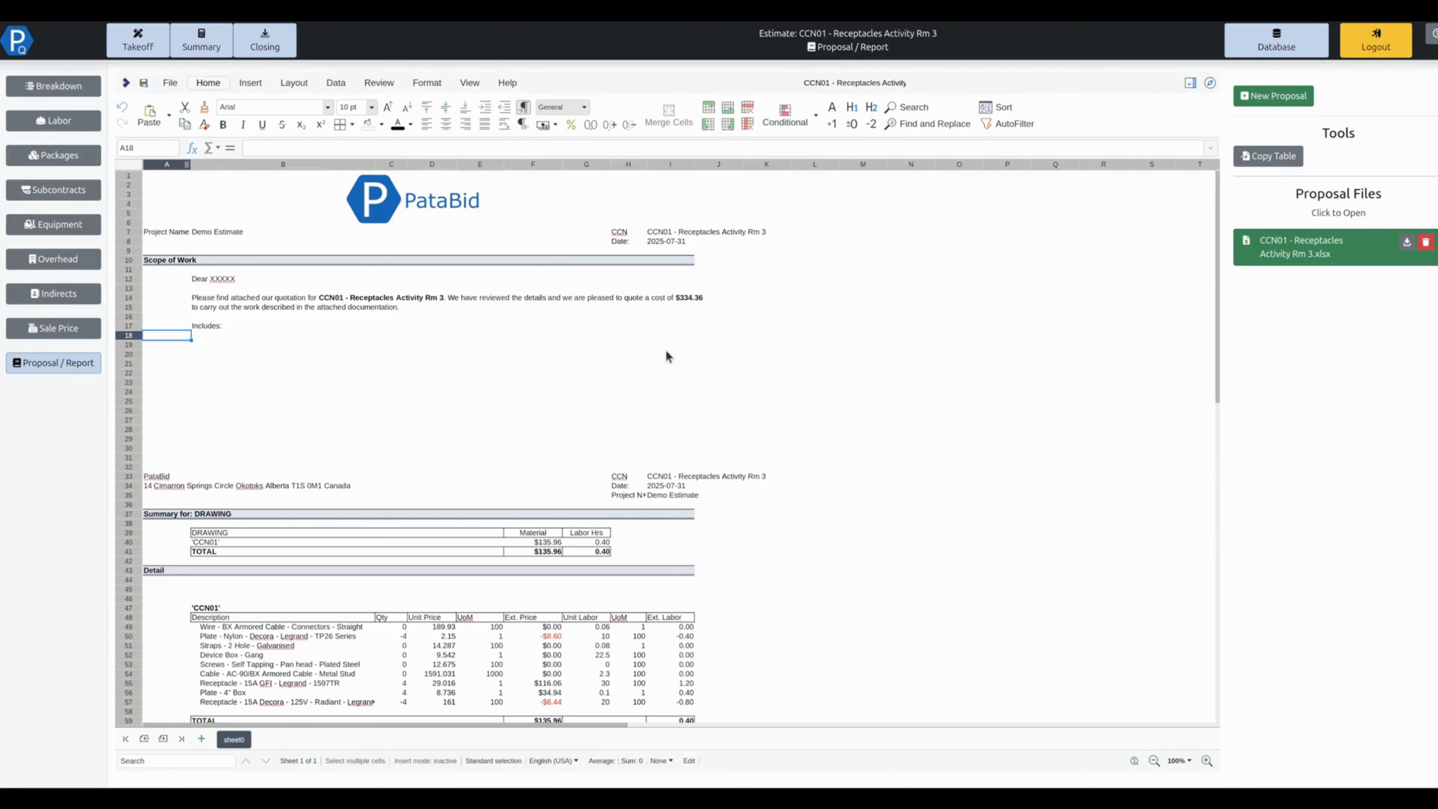
pyautogui.press('Right')
pyautogui.write('D')
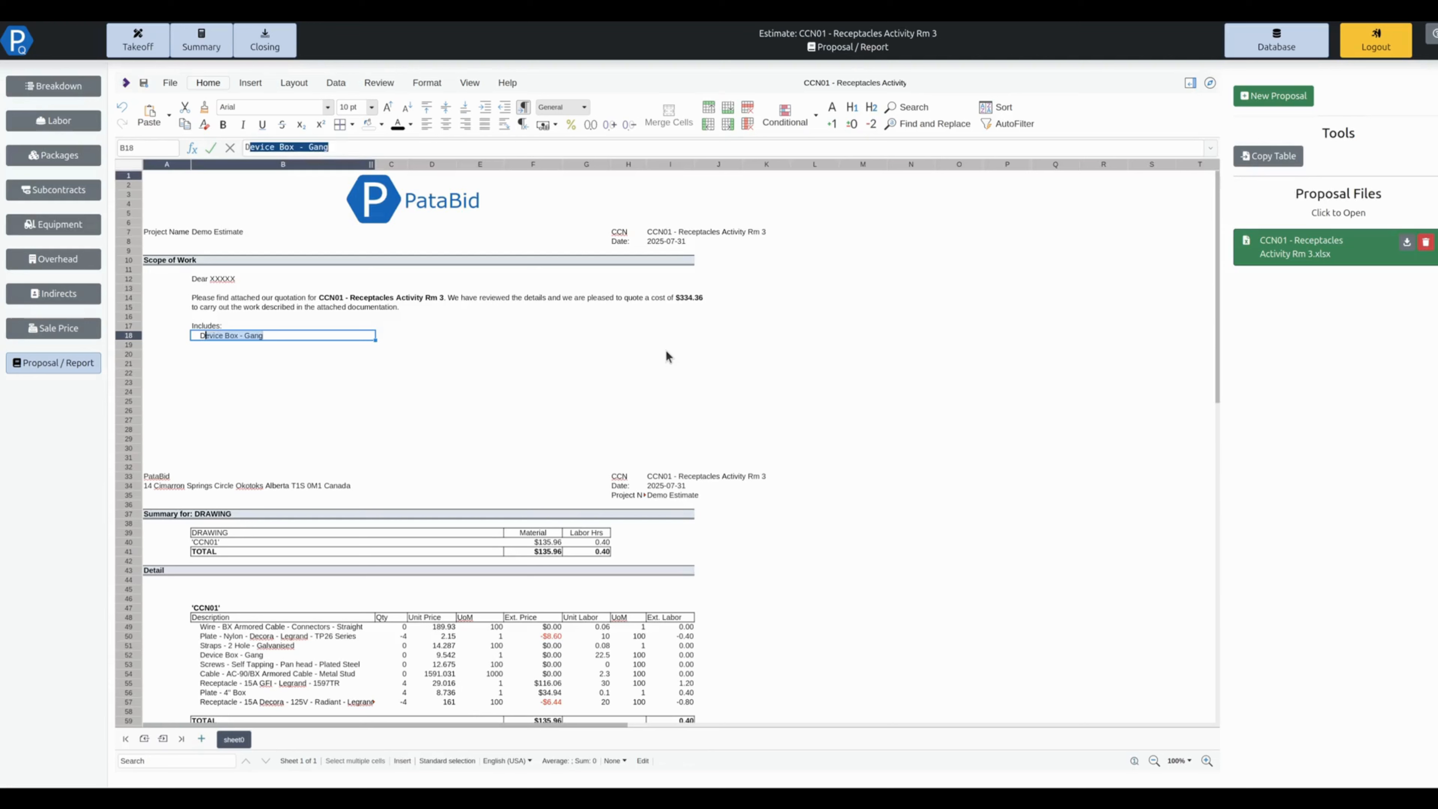
pyautogui.write('ecuct 4x 15')
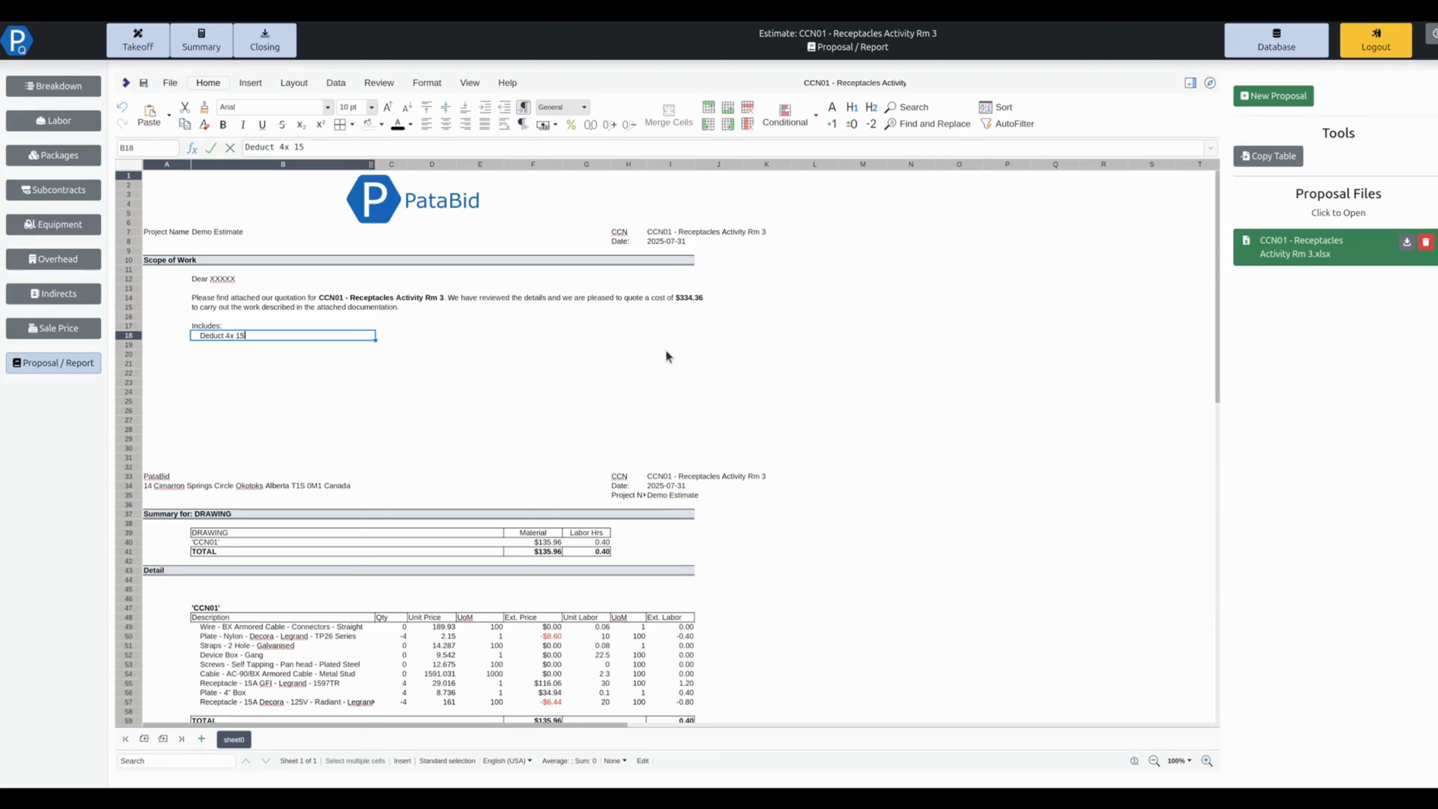
pyautogui.write('A Receptacles')
pyautogui.press('Return')
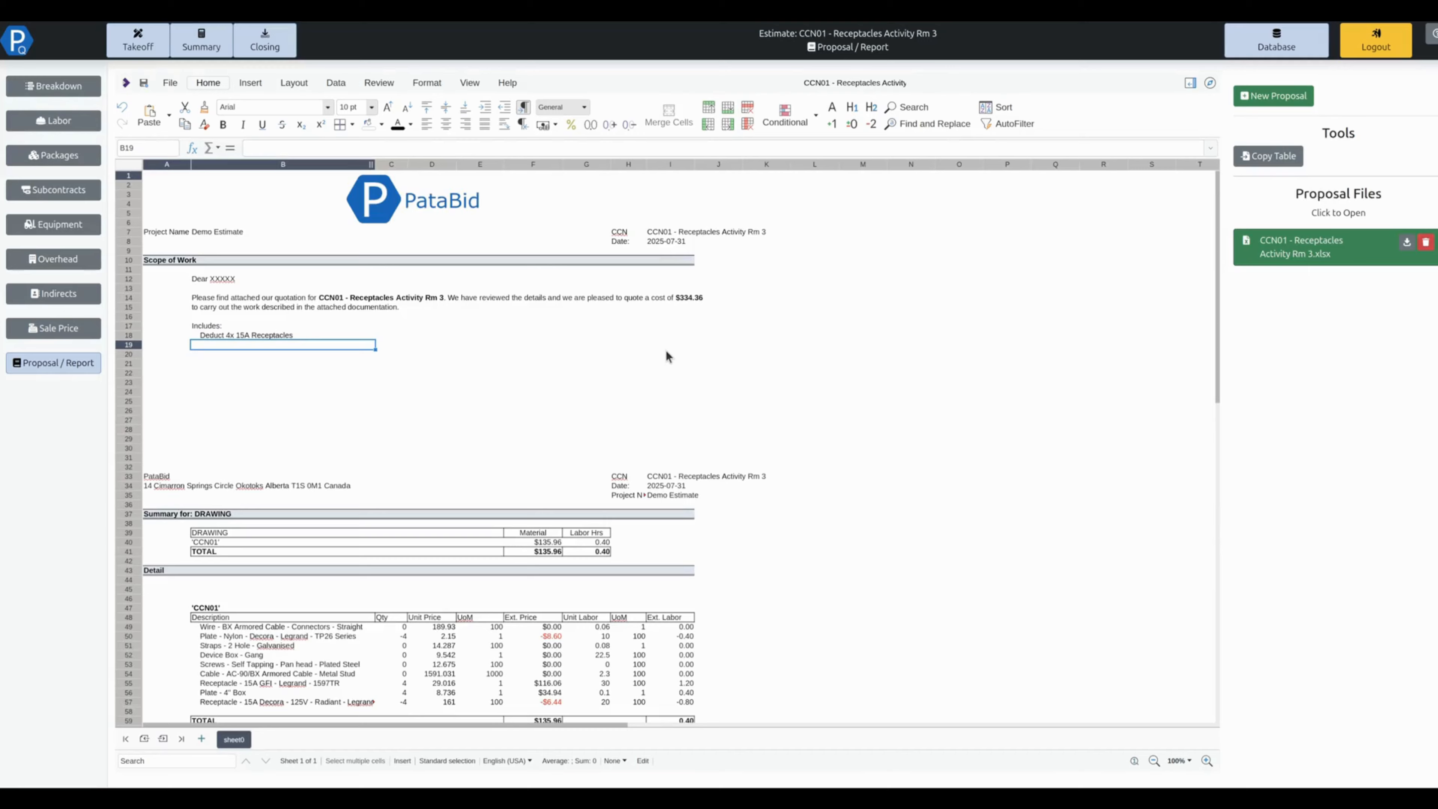
# Enter "Add in 4x 15A GFI Receptacles" in cell B19 as the second item under Includes
pyautogui.write('Add in 4x 15A GFI Recep')
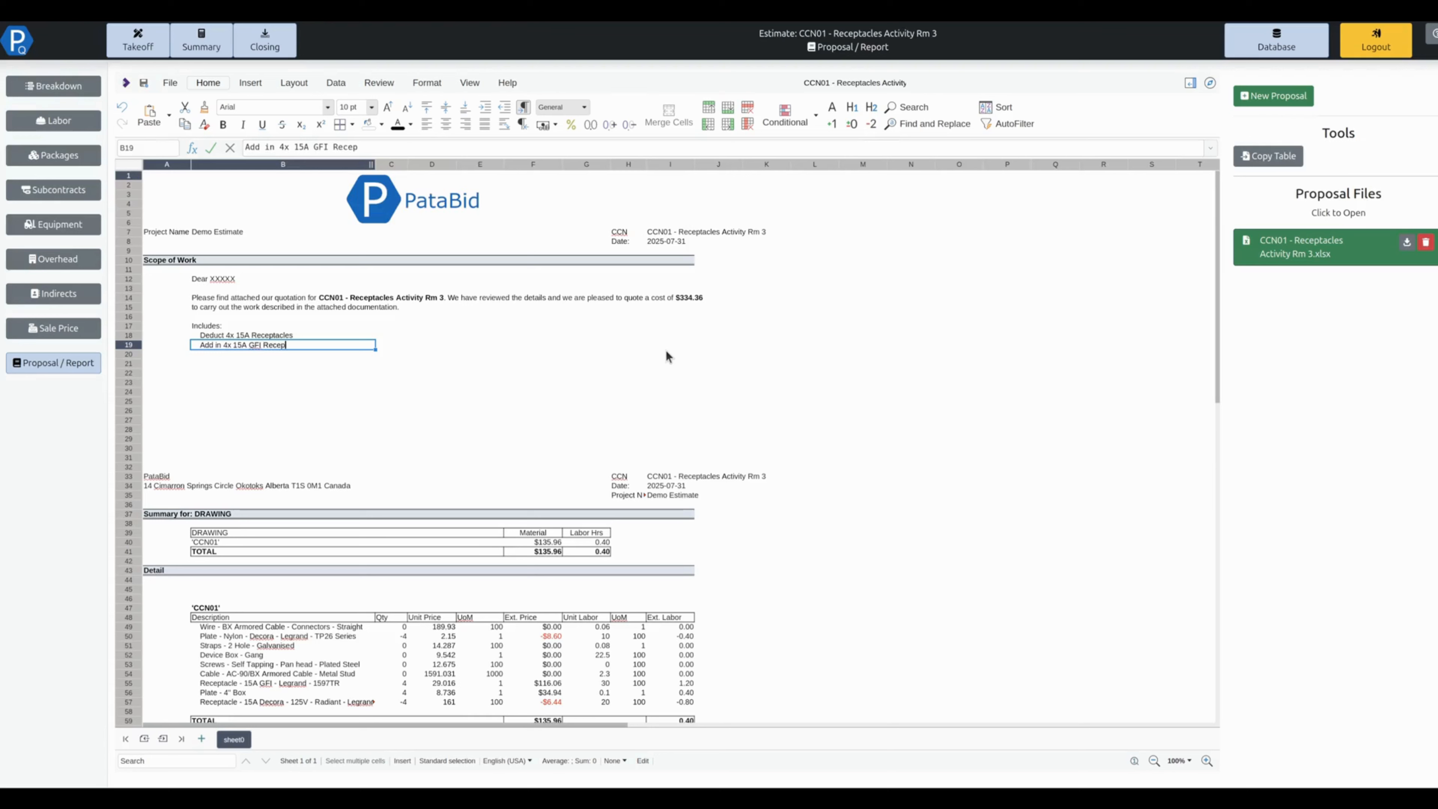
pyautogui.write('tacles')
pyautogui.press('Return')
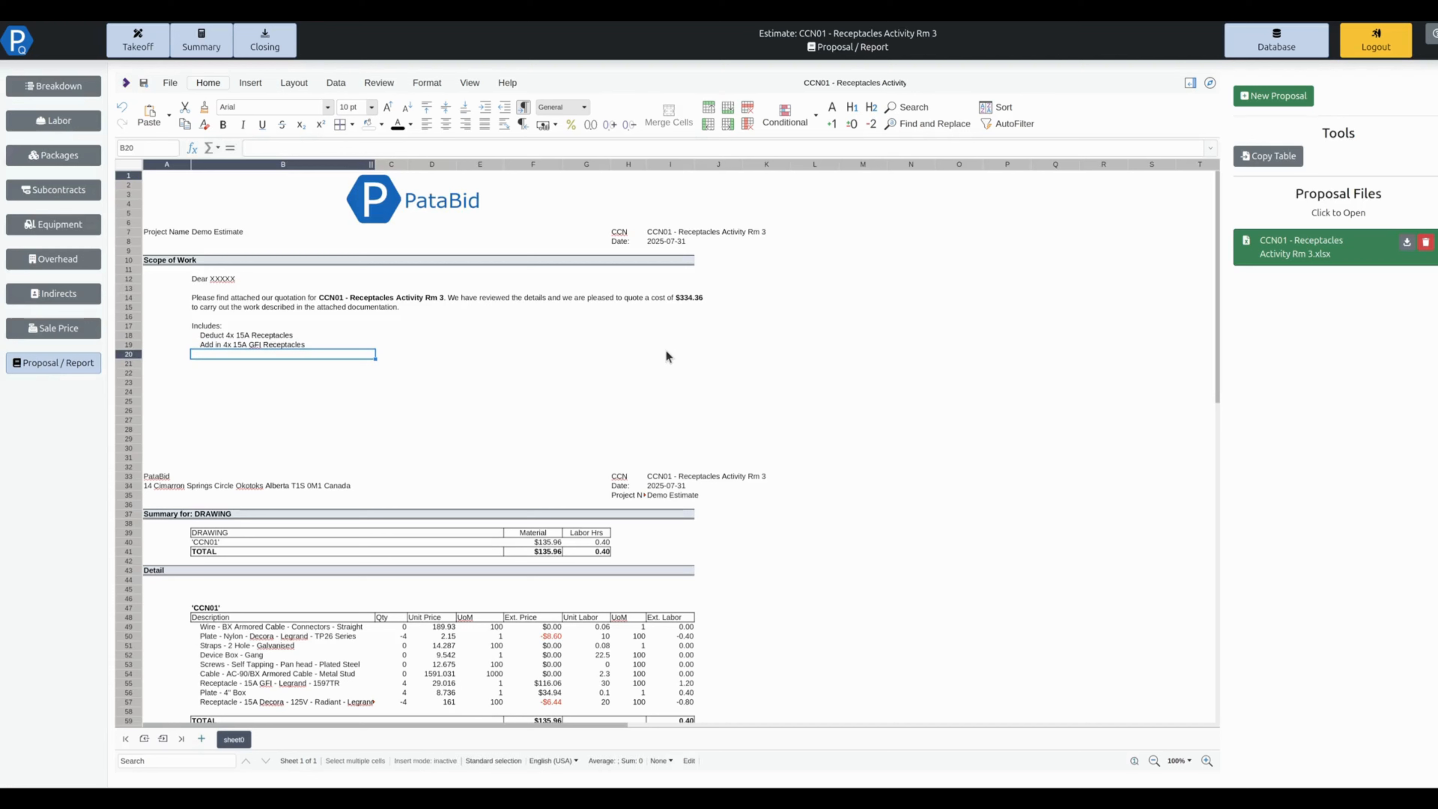
# Examine the proposal's drawing summary table and the CCN01 detail table of items, quantities, prices and labor
pyautogui.scroll(-4, 364, 370)
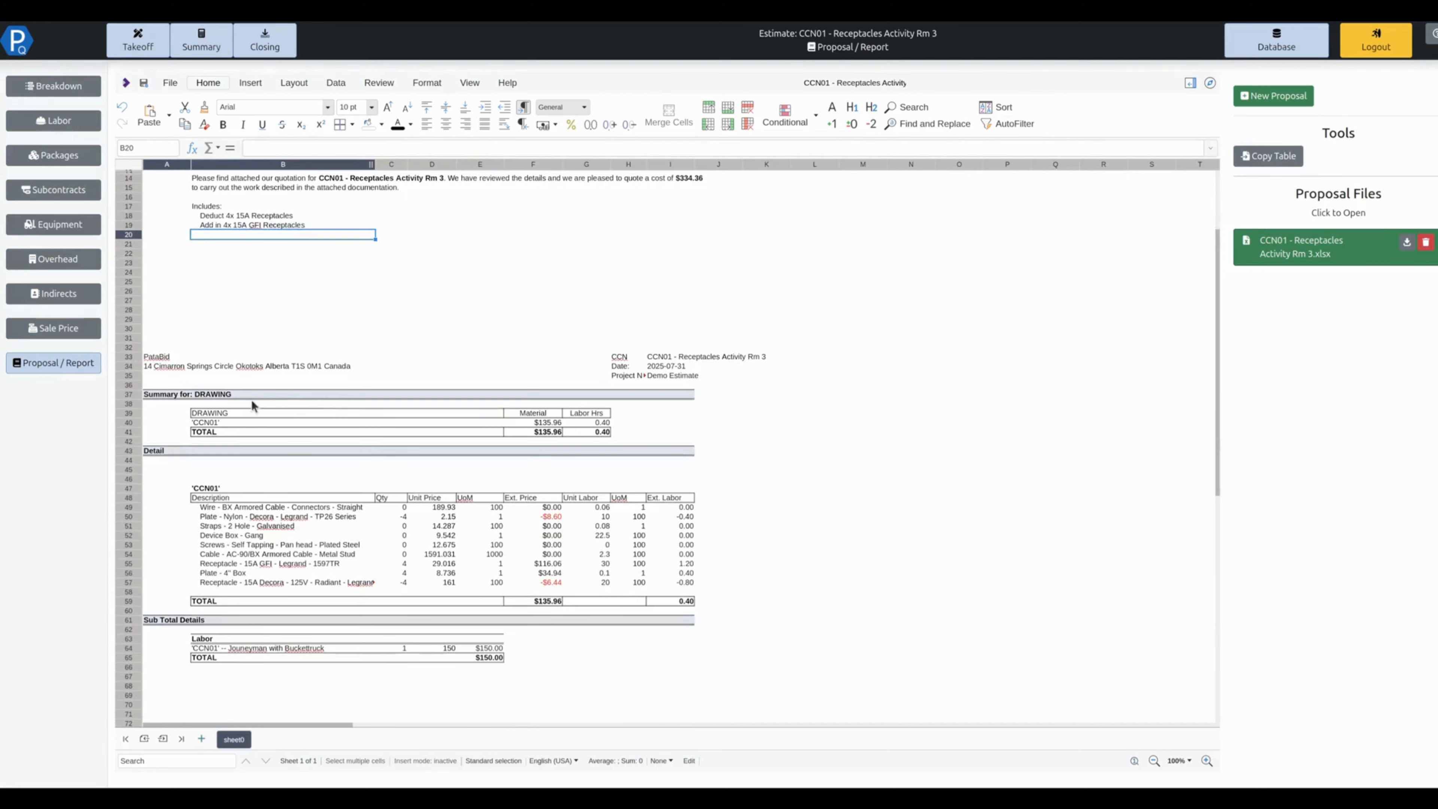
pyautogui.moveTo(195, 414); pyautogui.dragTo(623, 432)
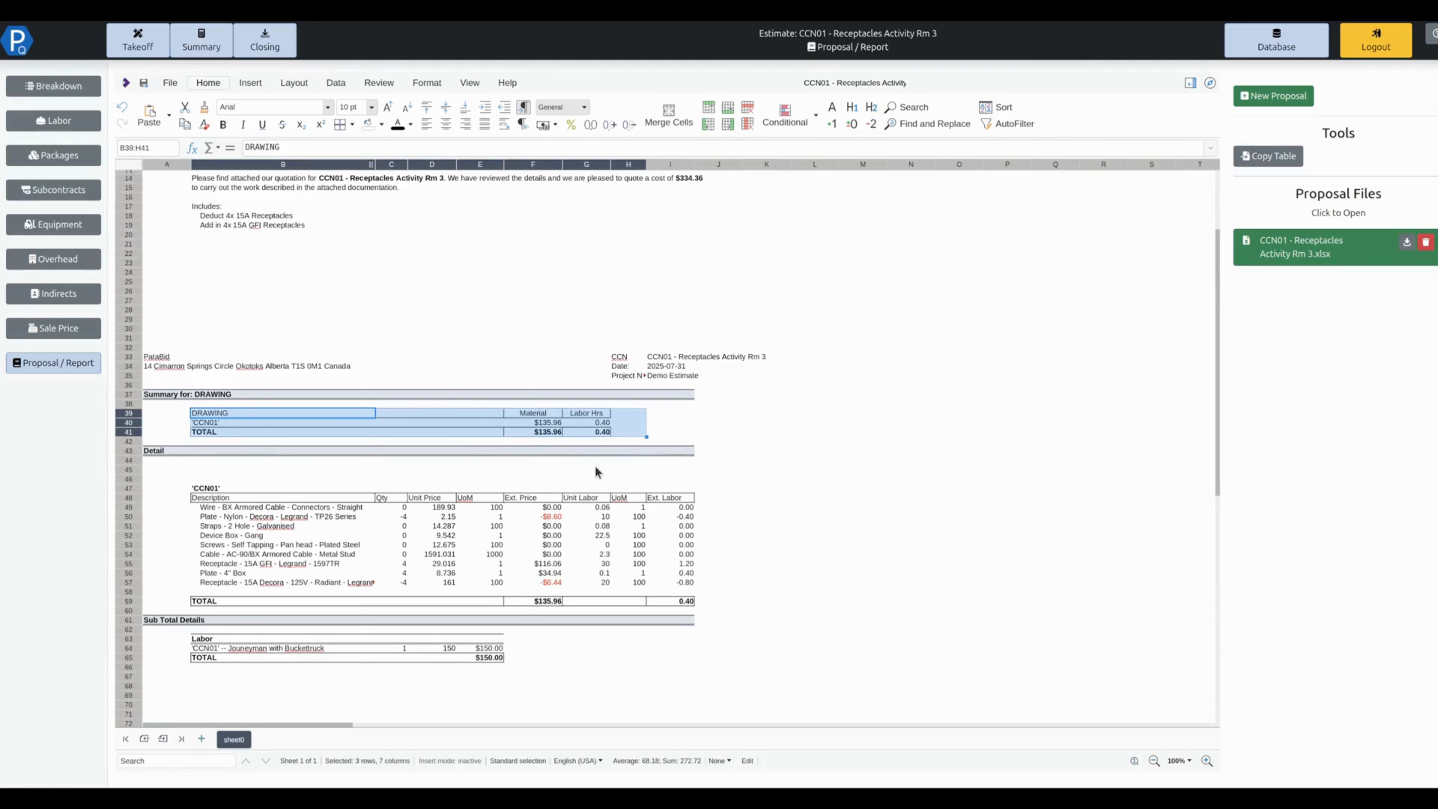
pyautogui.moveTo(195, 508); pyautogui.dragTo(243, 488)
pyautogui.moveTo(256, 546); pyautogui.dragTo(694, 604)
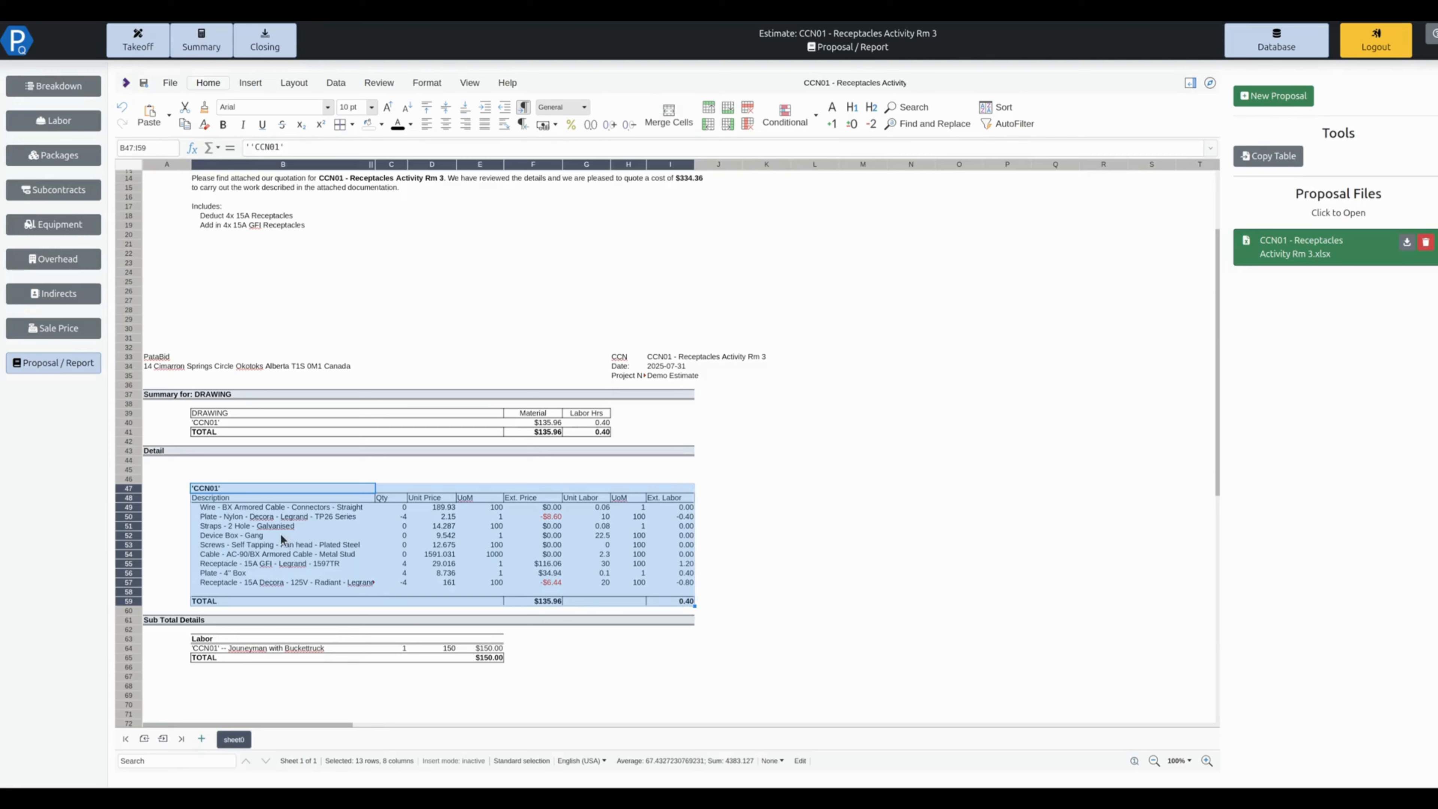
pyautogui.scroll(-2, 280, 534)
pyautogui.scroll(-2, 284, 566)
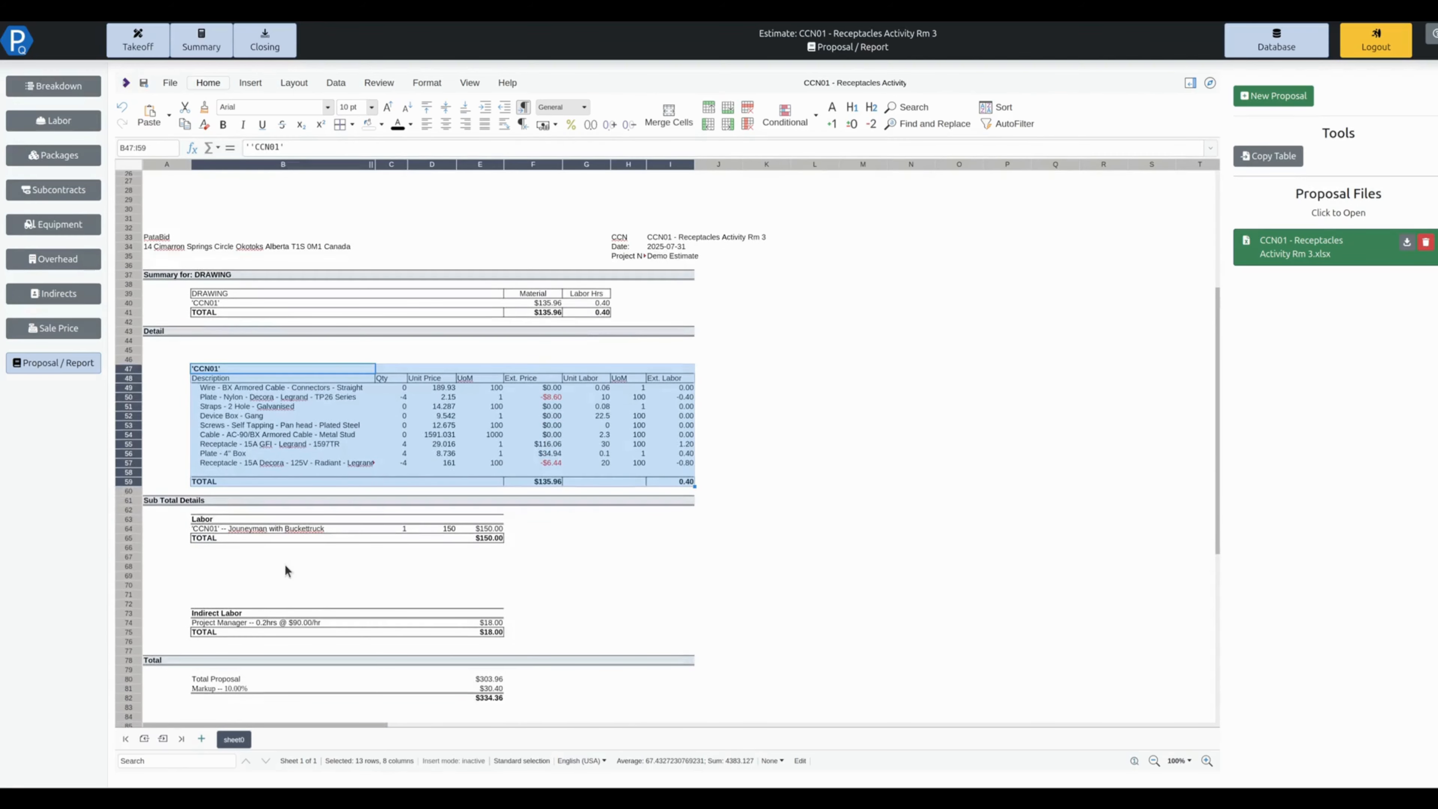
pyautogui.click(568, 391)
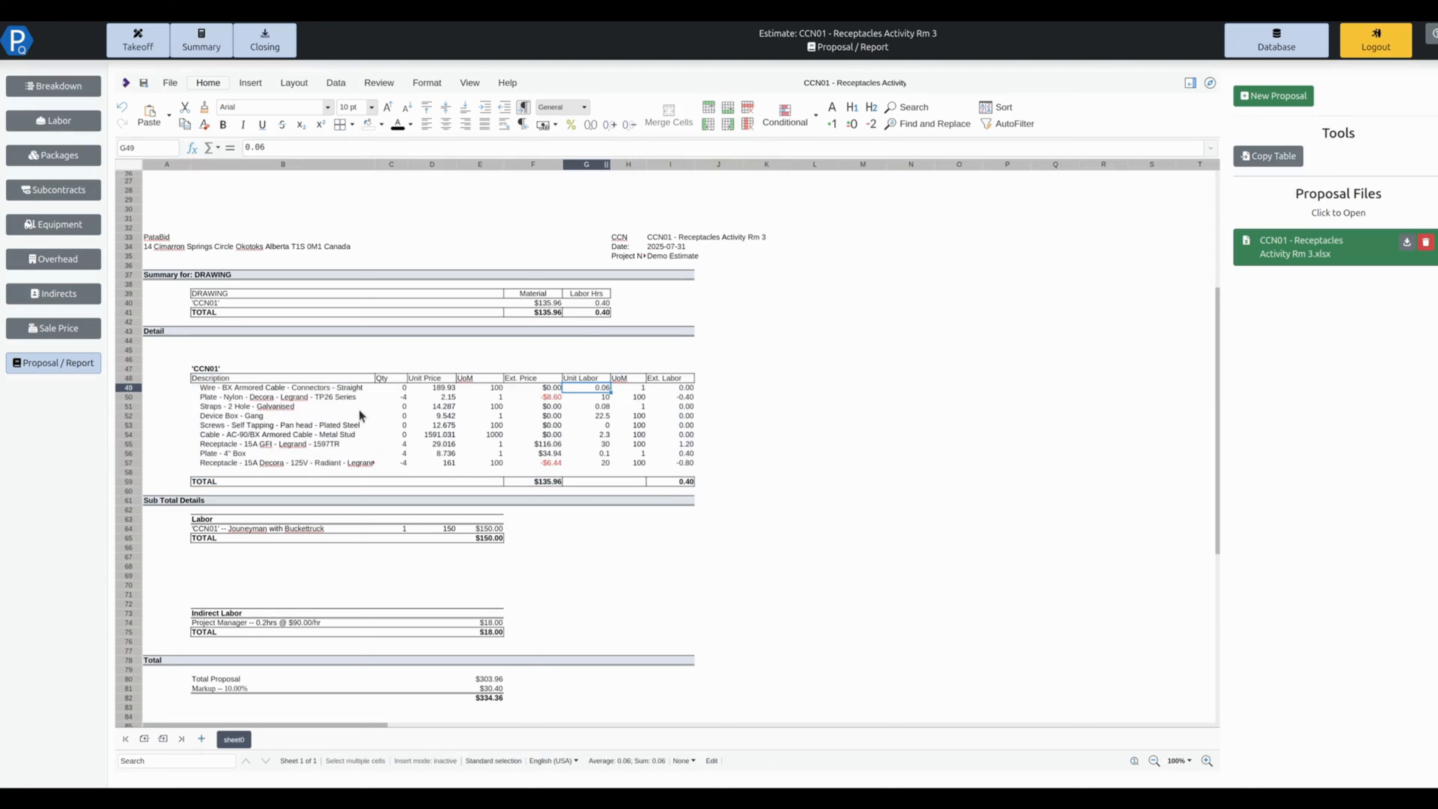
pyautogui.click(393, 407)
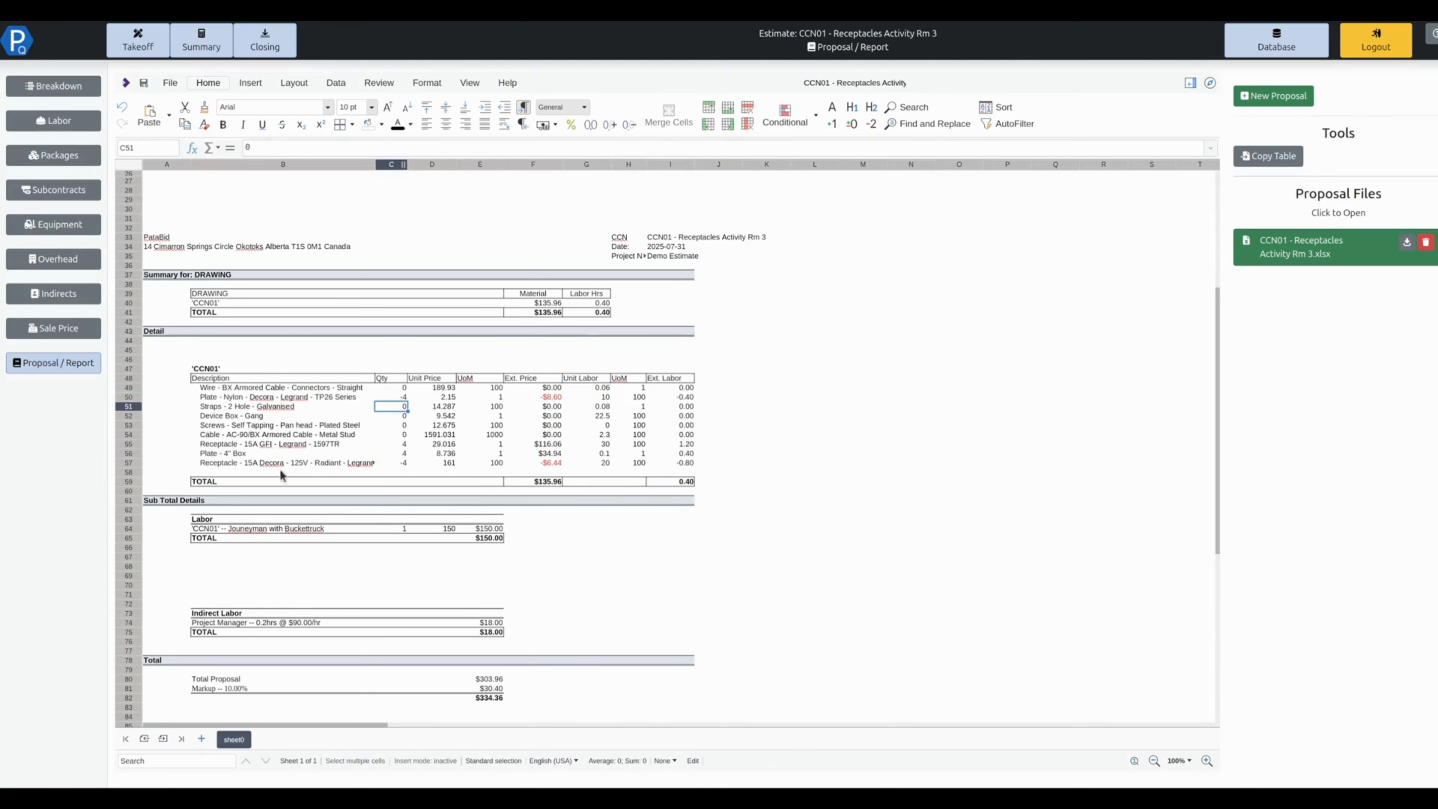
# Examine the proposal's labor and indirect labor subtotals, followed by the proposal total, markup and final price
pyautogui.moveTo(202, 537); pyautogui.dragTo(495, 539)
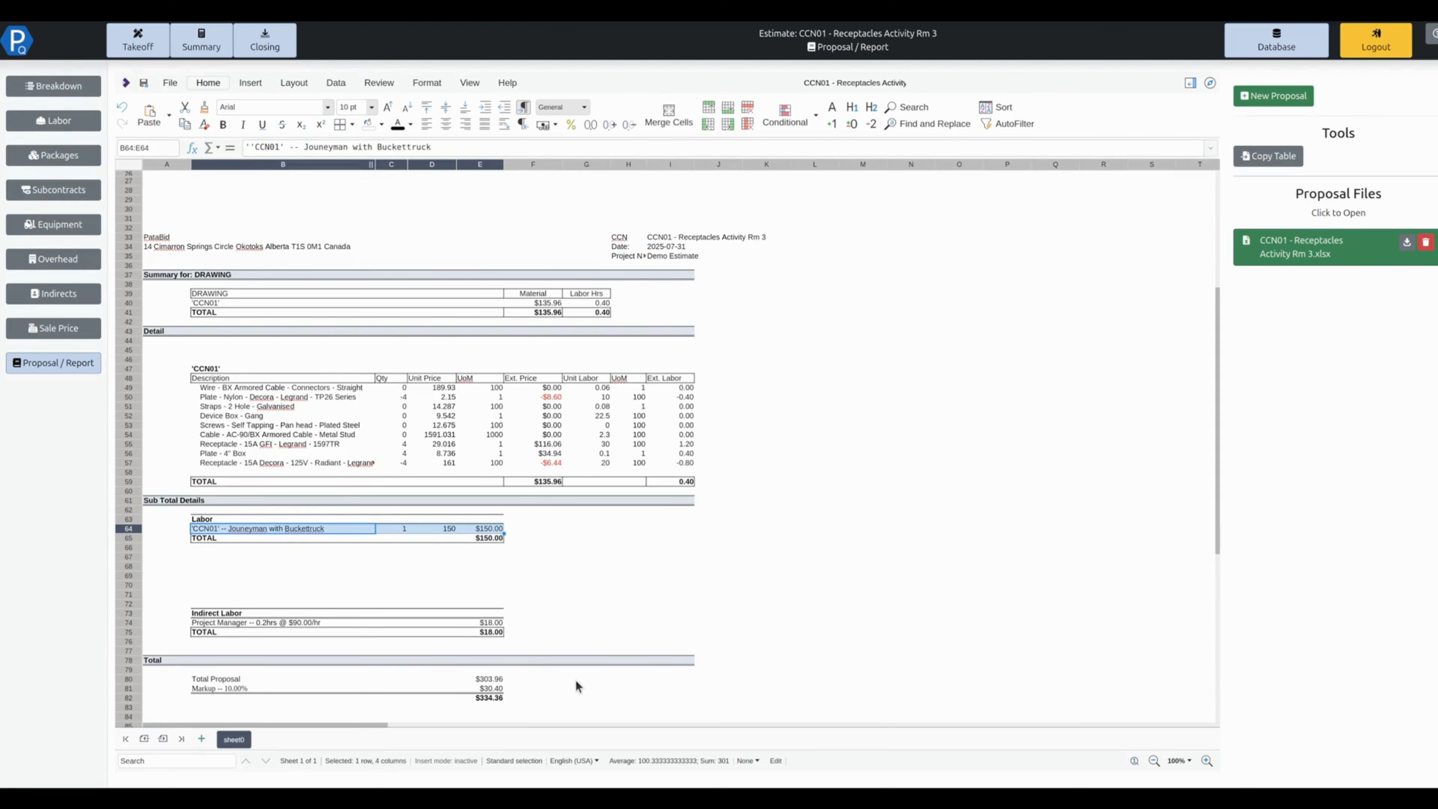
pyautogui.click(314, 531)
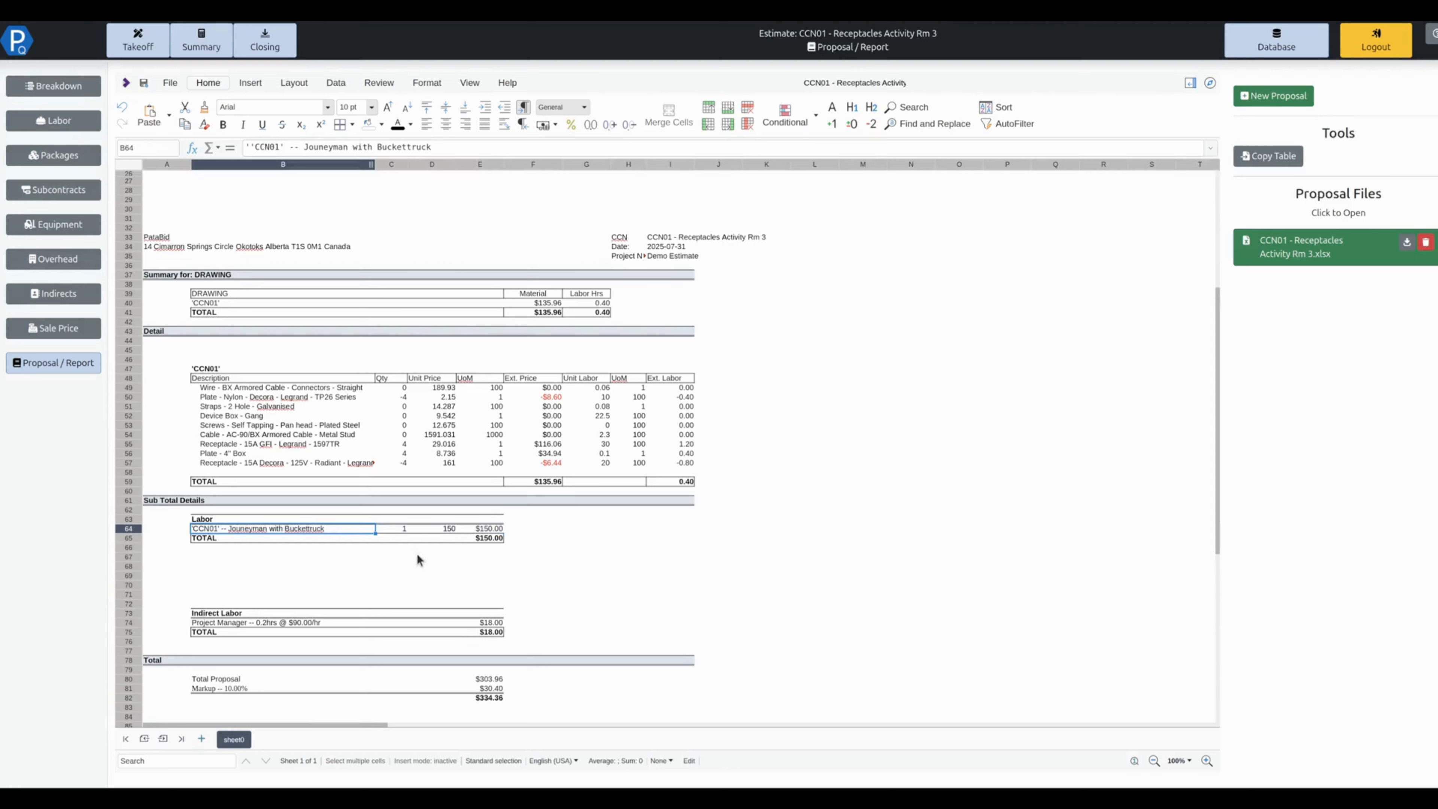
pyautogui.click(437, 532)
pyautogui.click(403, 533)
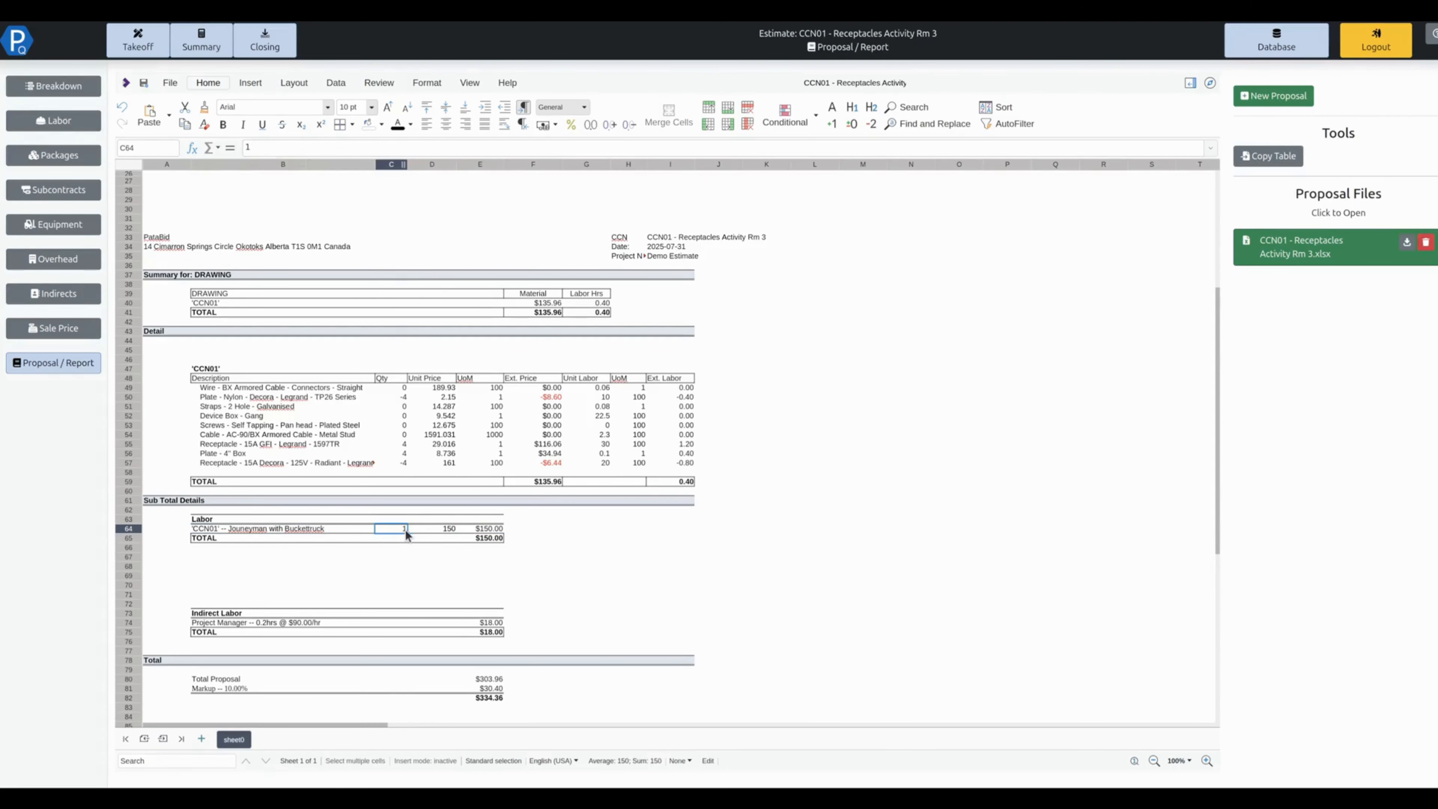
pyautogui.click(442, 531)
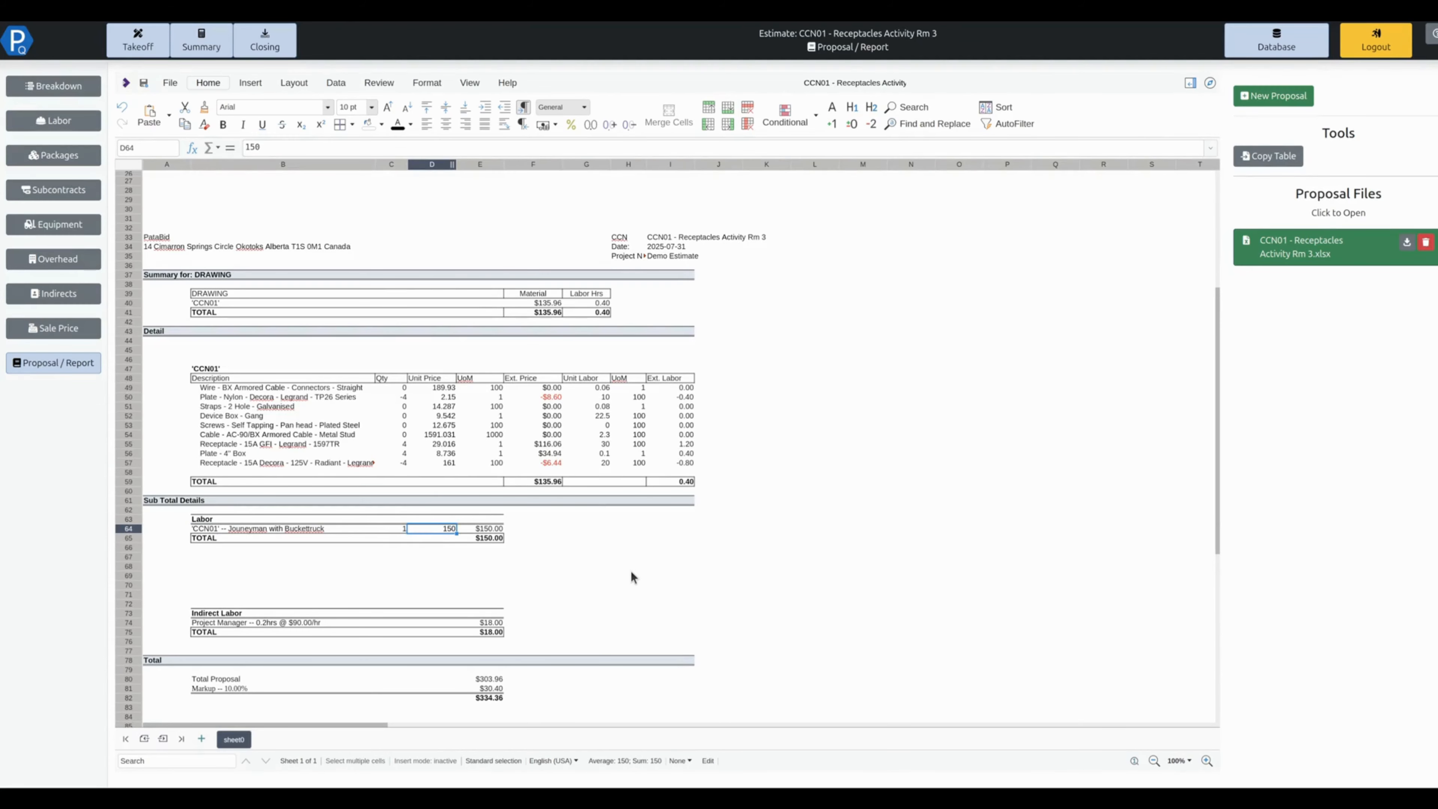
pyautogui.scroll(-3, 469, 479)
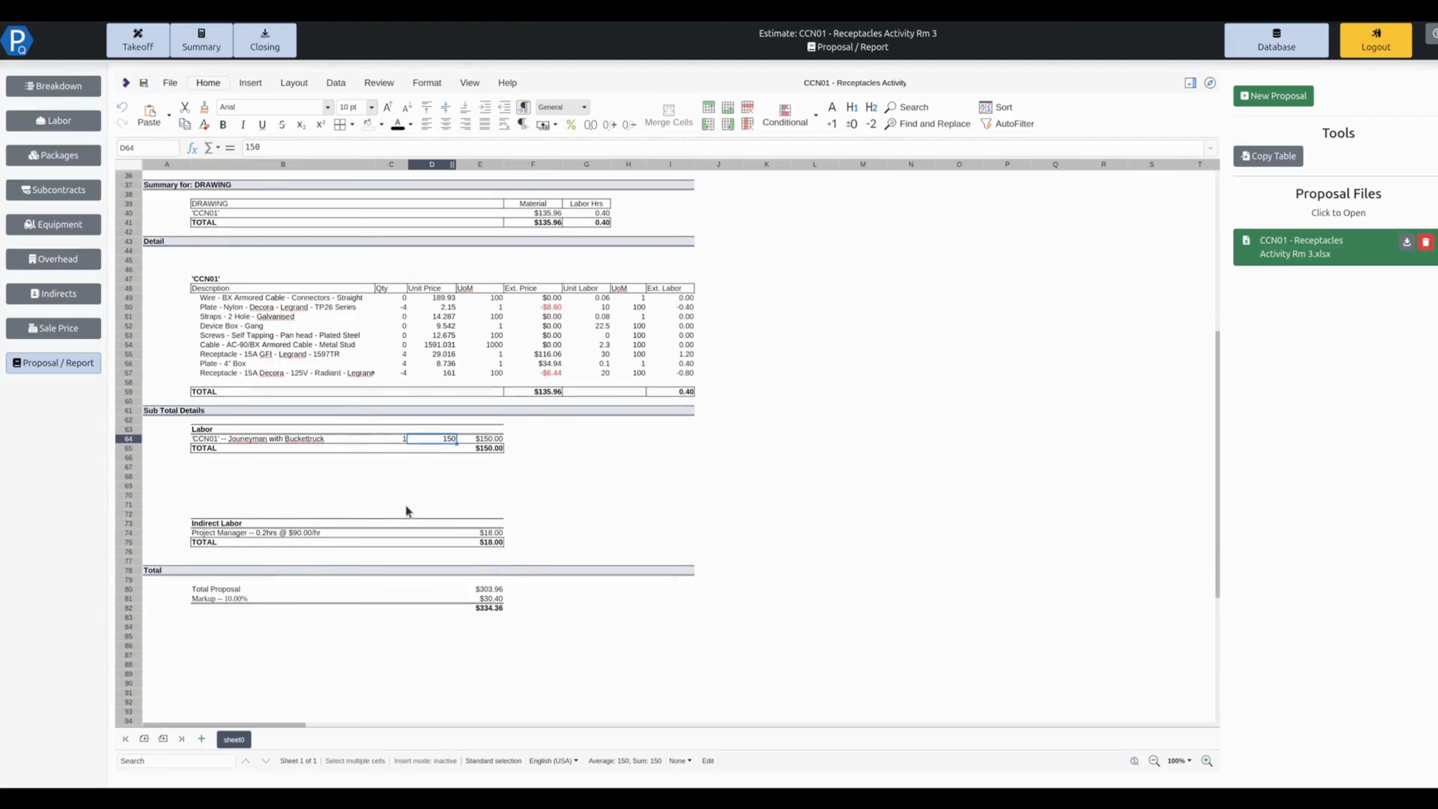
pyautogui.moveTo(227, 524); pyautogui.dragTo(501, 553)
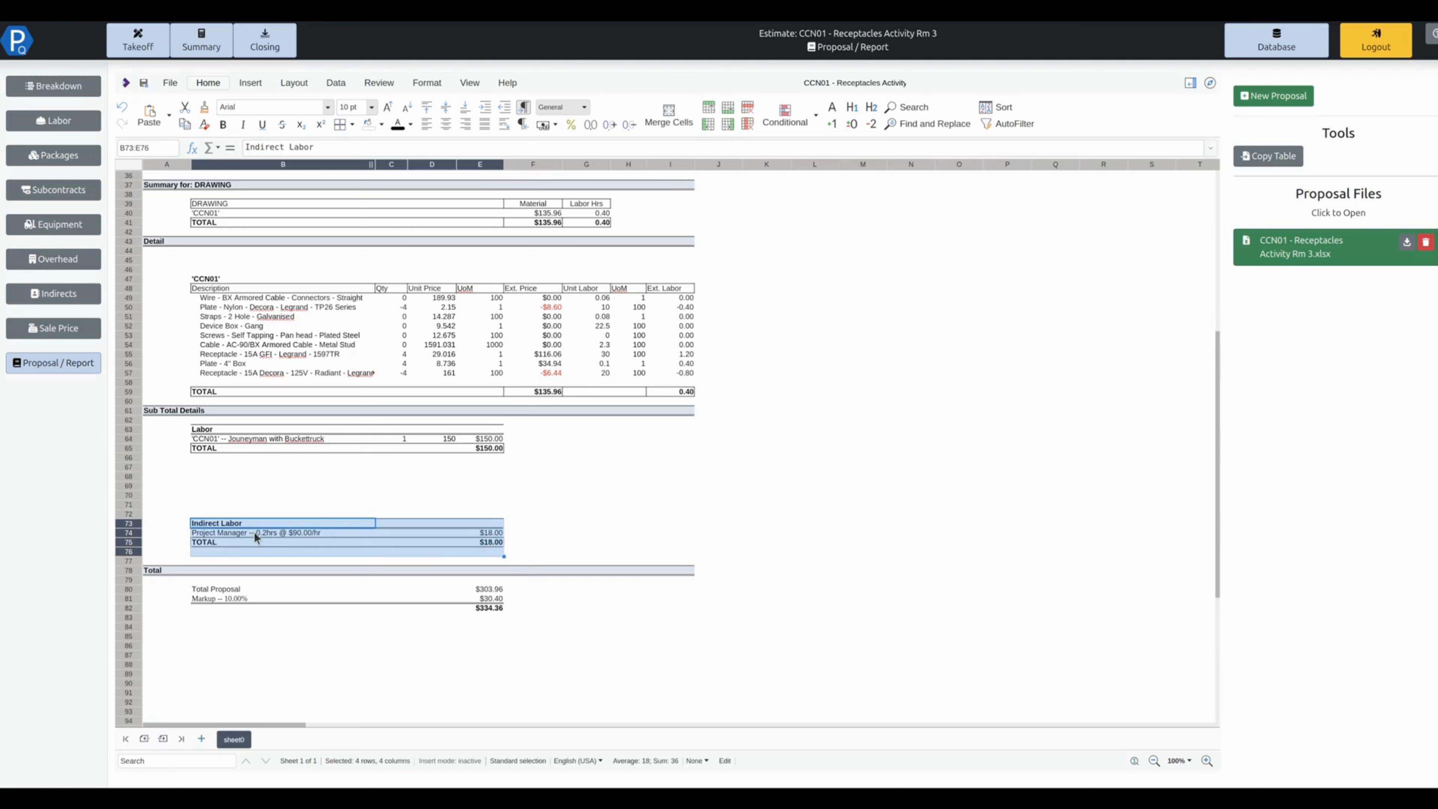
pyautogui.click(280, 534)
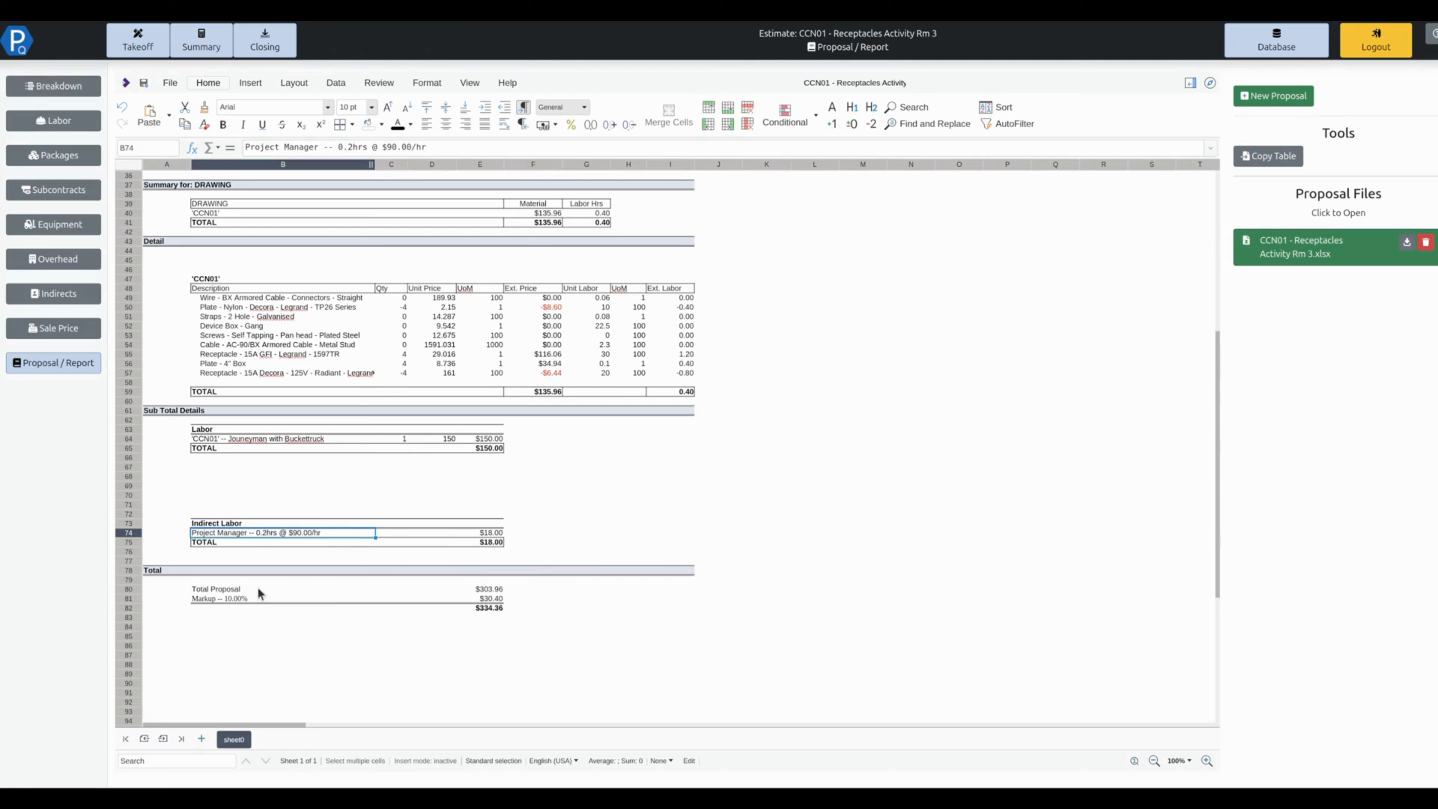
pyautogui.click(209, 590)
pyautogui.moveTo(209, 591); pyautogui.dragTo(565, 615)
pyautogui.click(488, 609)
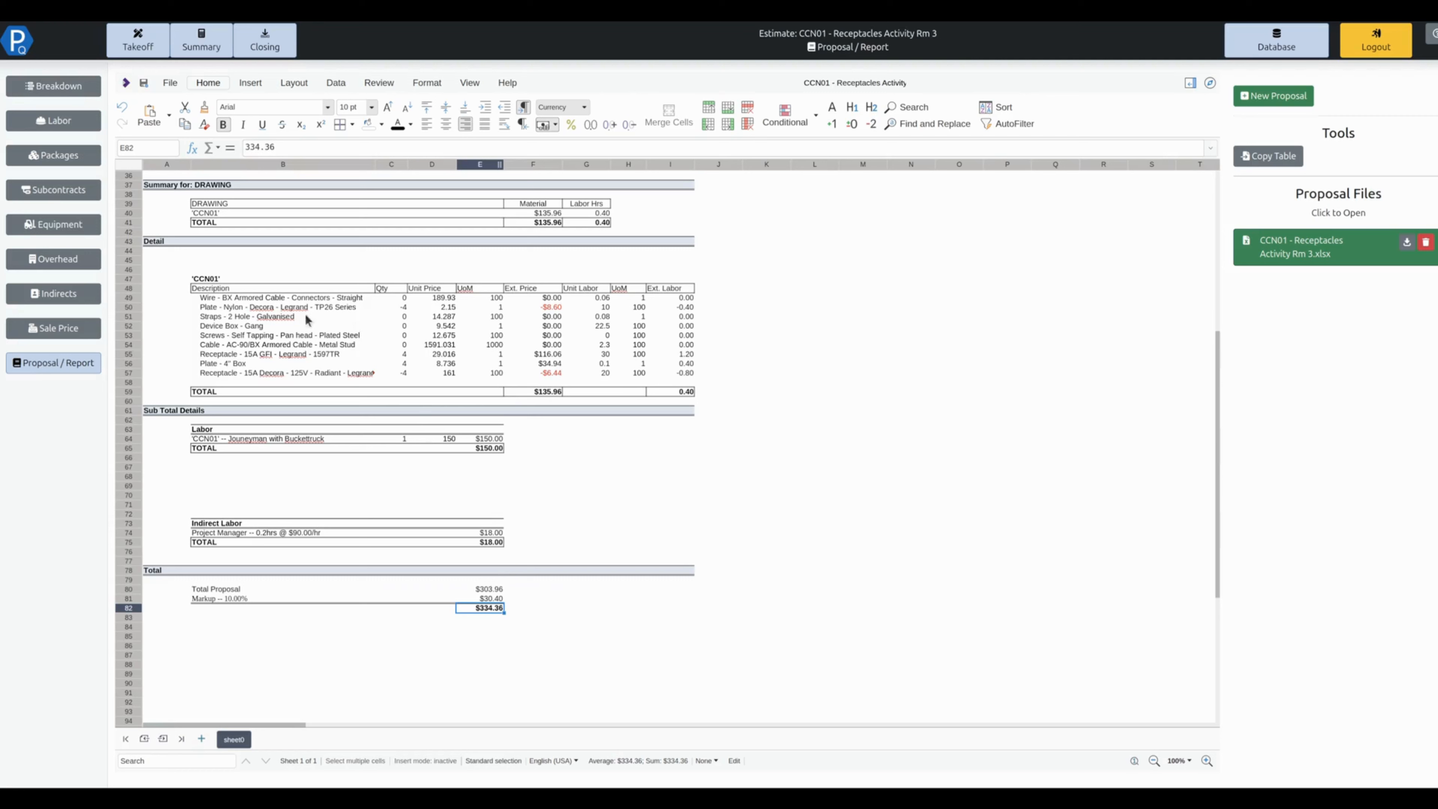
# Export the CCN01 - Receptacles Activity Rm 3 proposal as a PDF document to the Documents folder
pyautogui.click(168, 83)
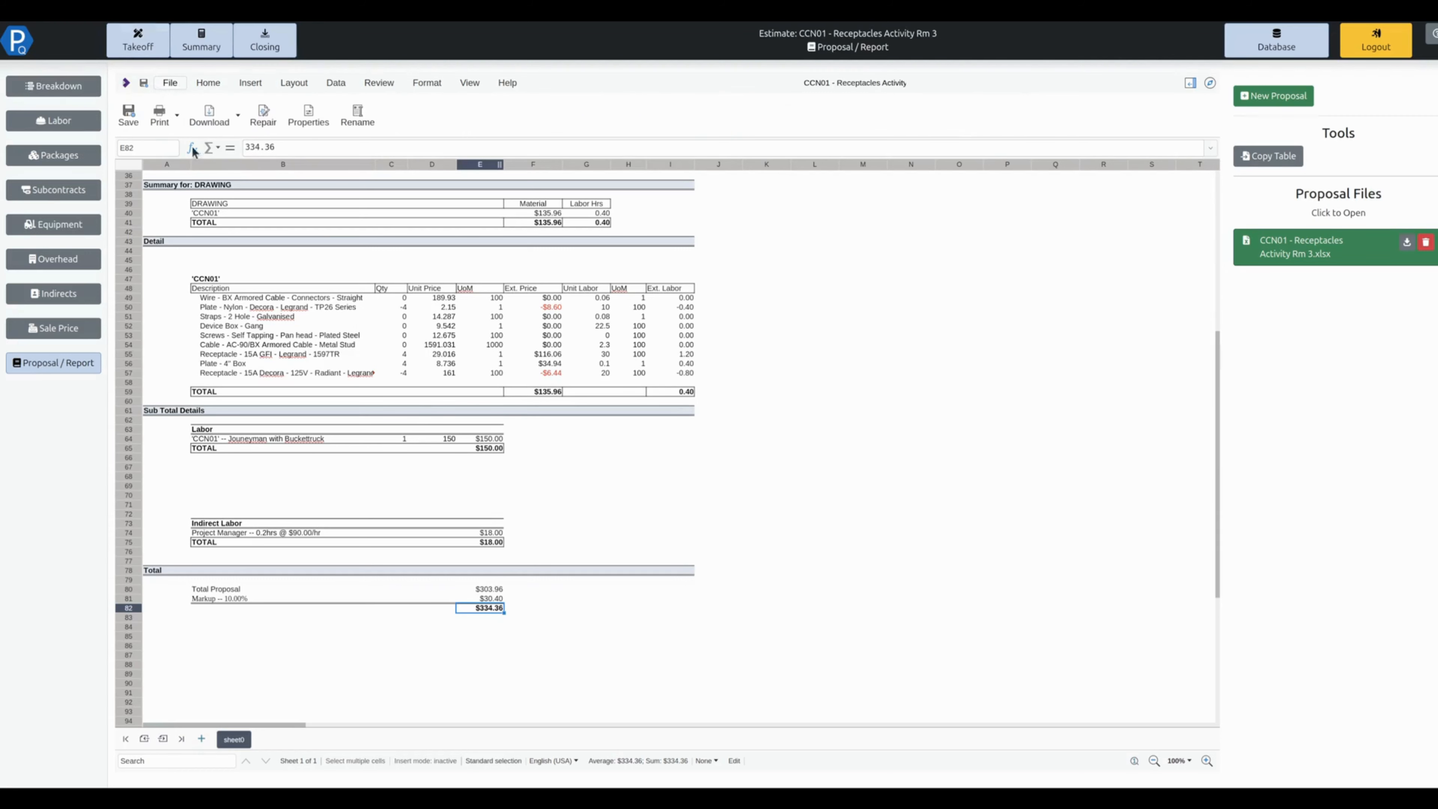
pyautogui.click(235, 125)
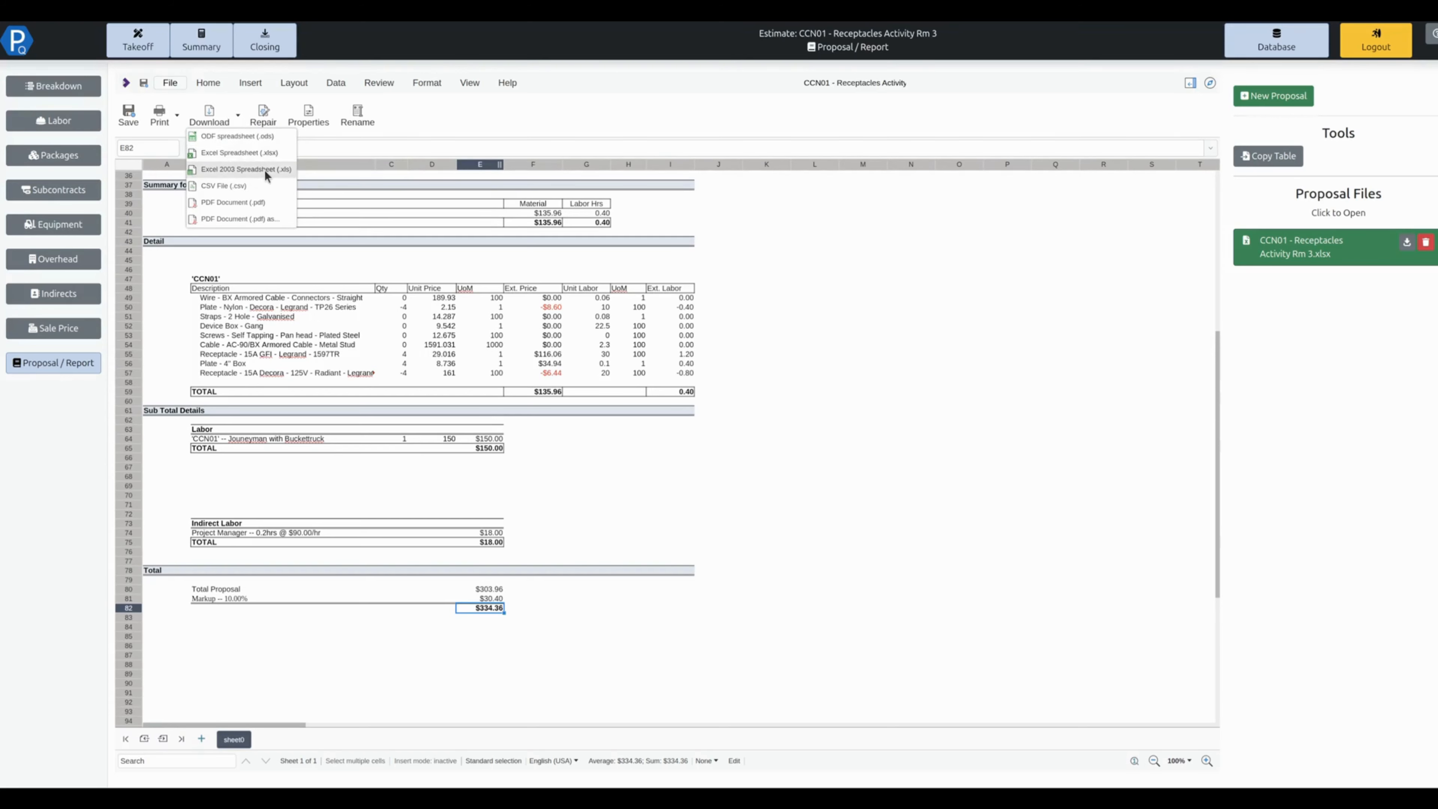
pyautogui.click(232, 202)
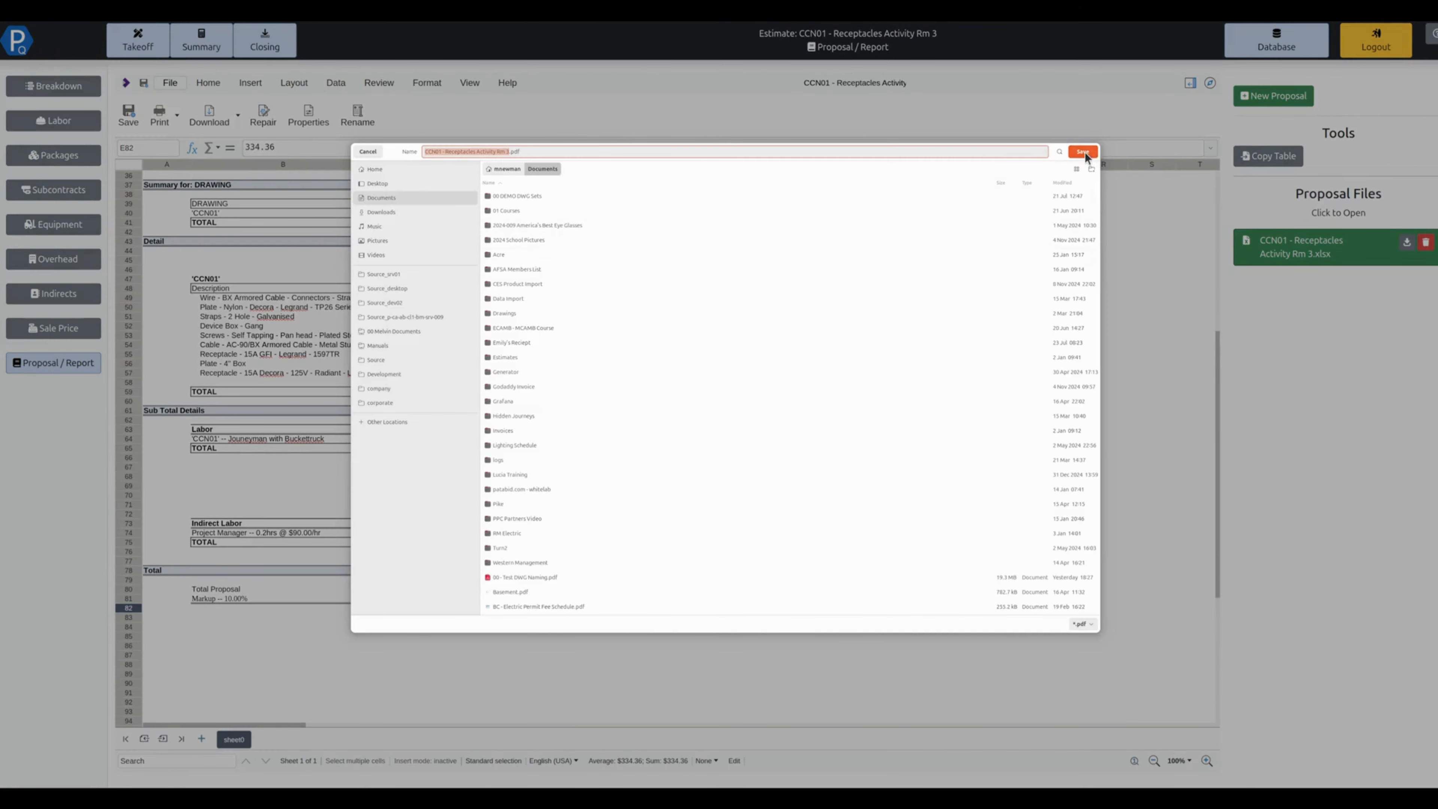
pyautogui.click(1086, 148)
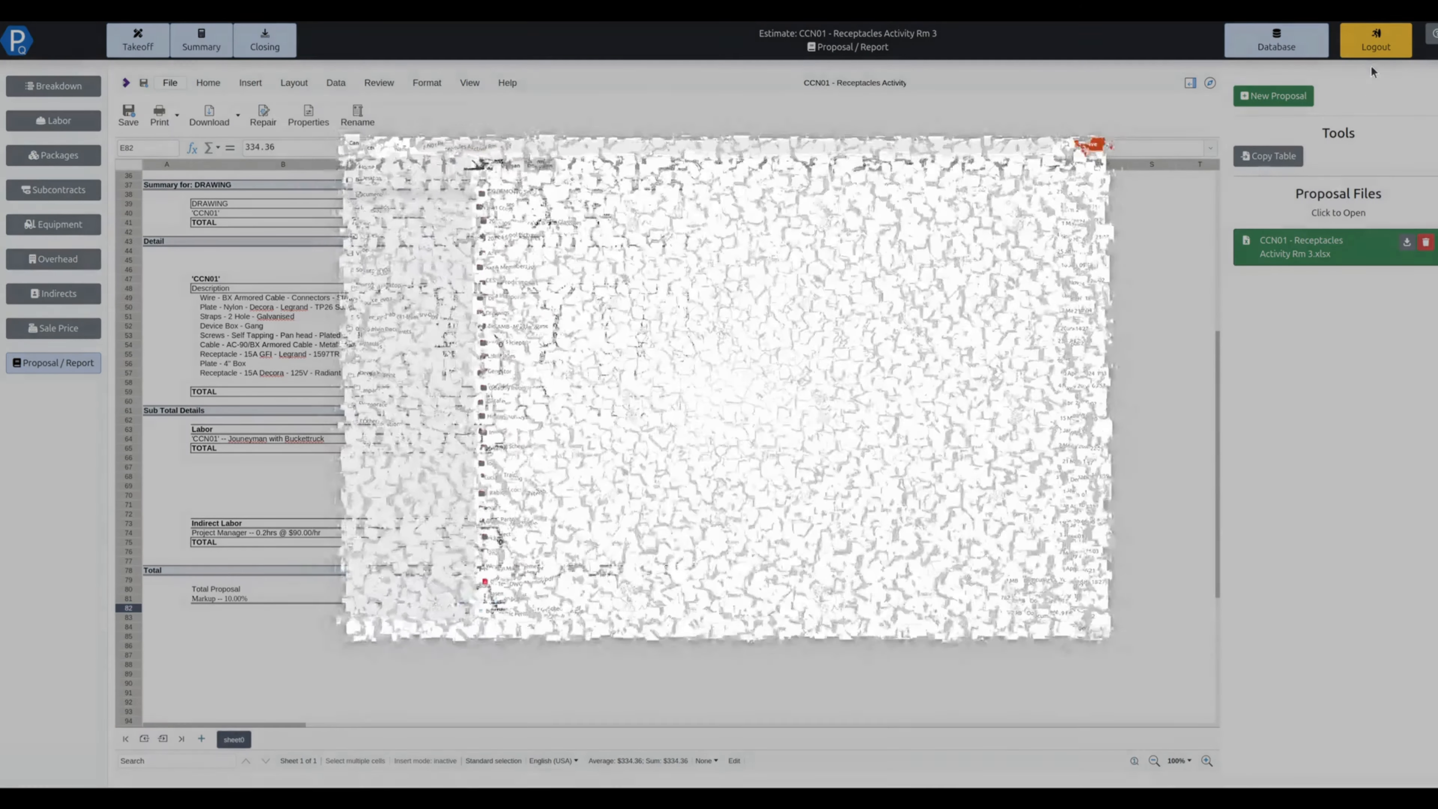
# Open the exported CCN01 PDF and review both pages, from the scope of work through the proposal total
pyautogui.click(1350, 35)
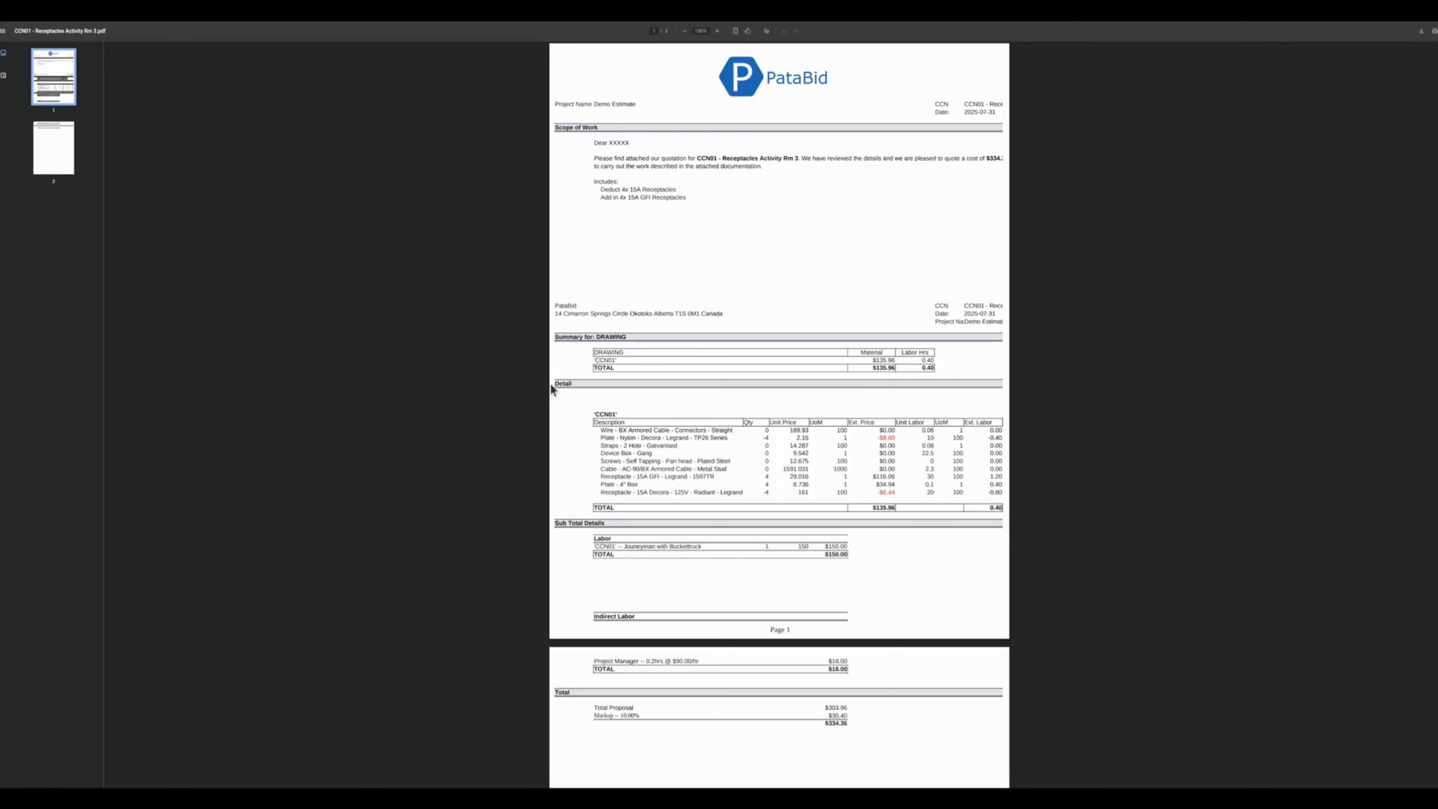
pyautogui.scroll(-8, 917, 260)
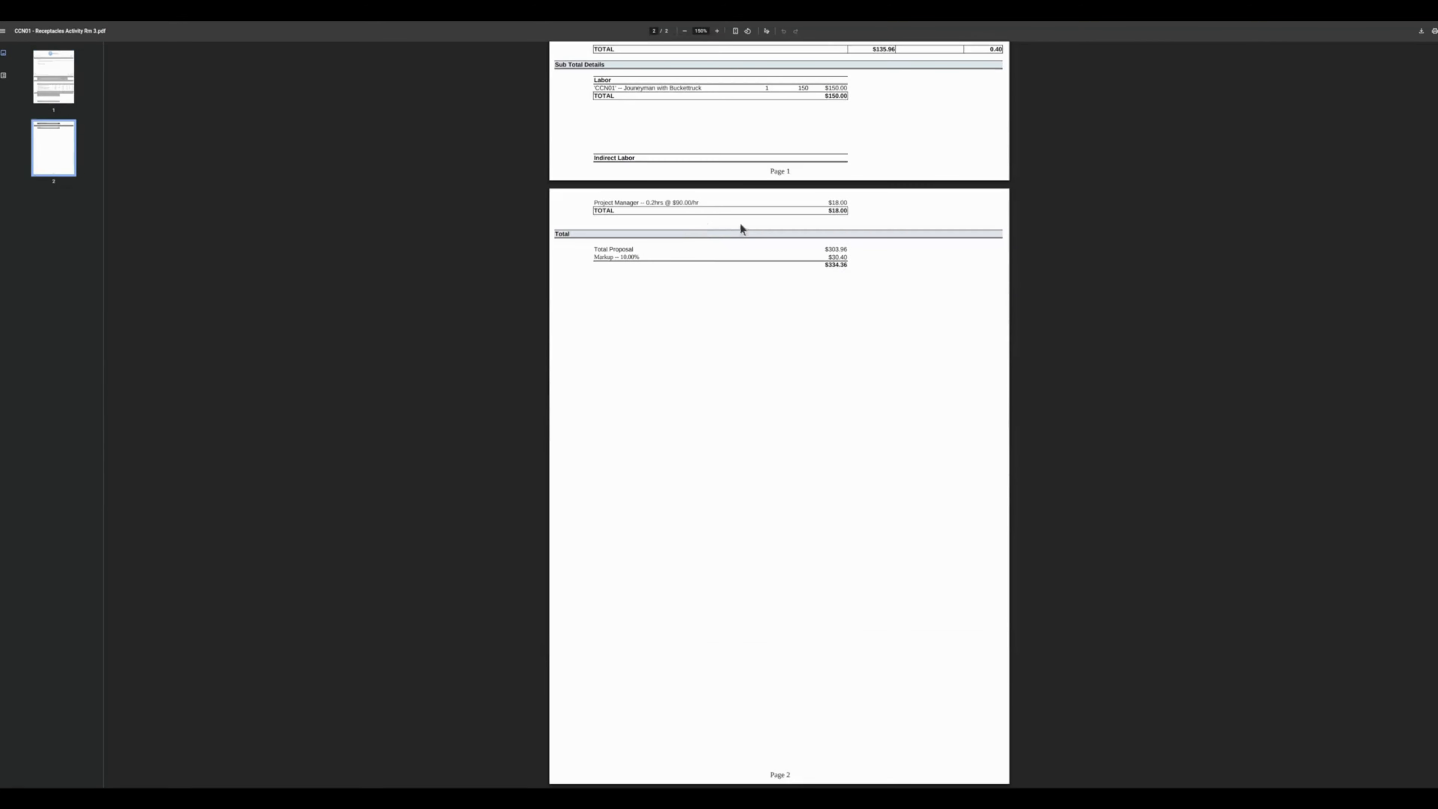
pyautogui.scroll(5, 730, 283)
pyautogui.scroll(3, 748, 283)
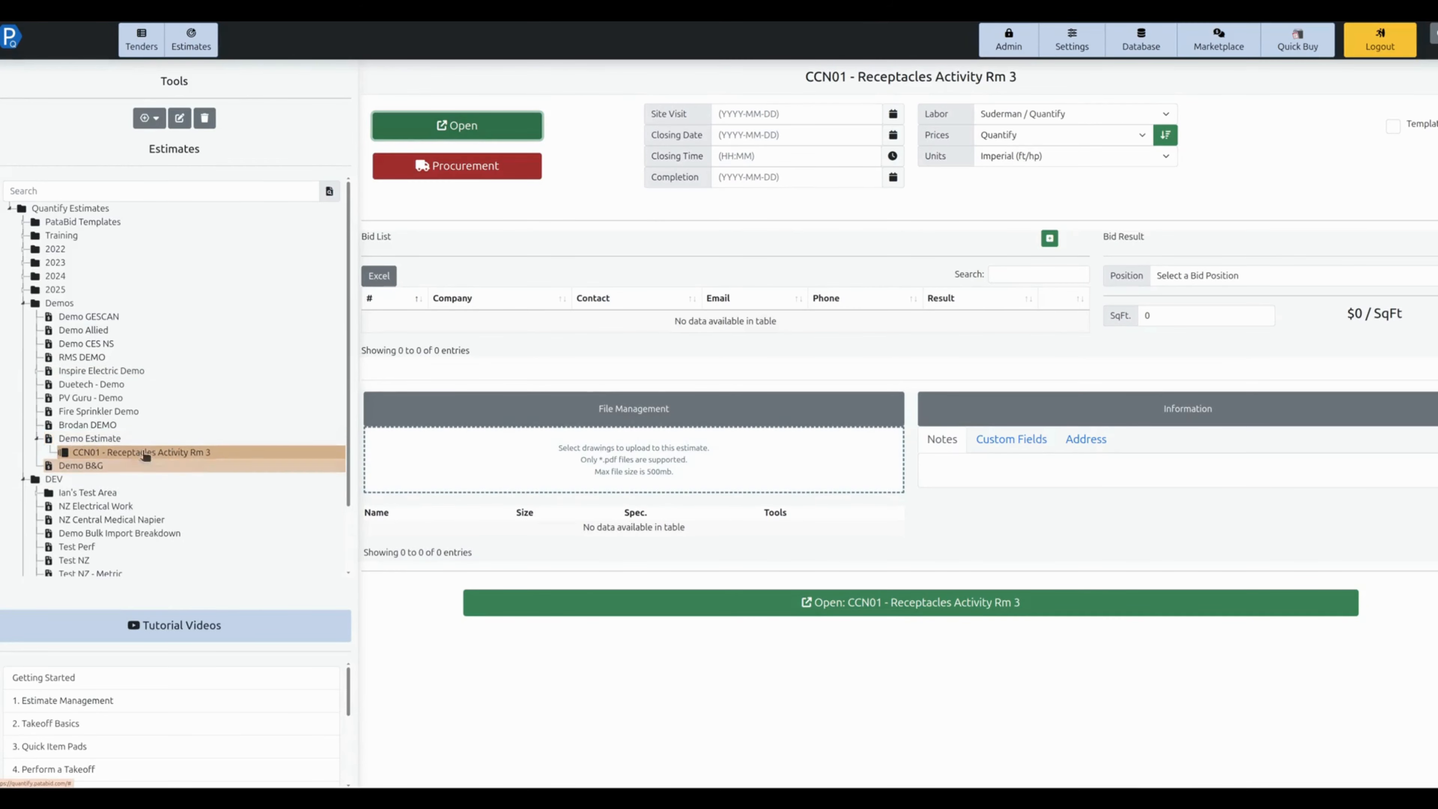
pyautogui.rightClick(107, 443)
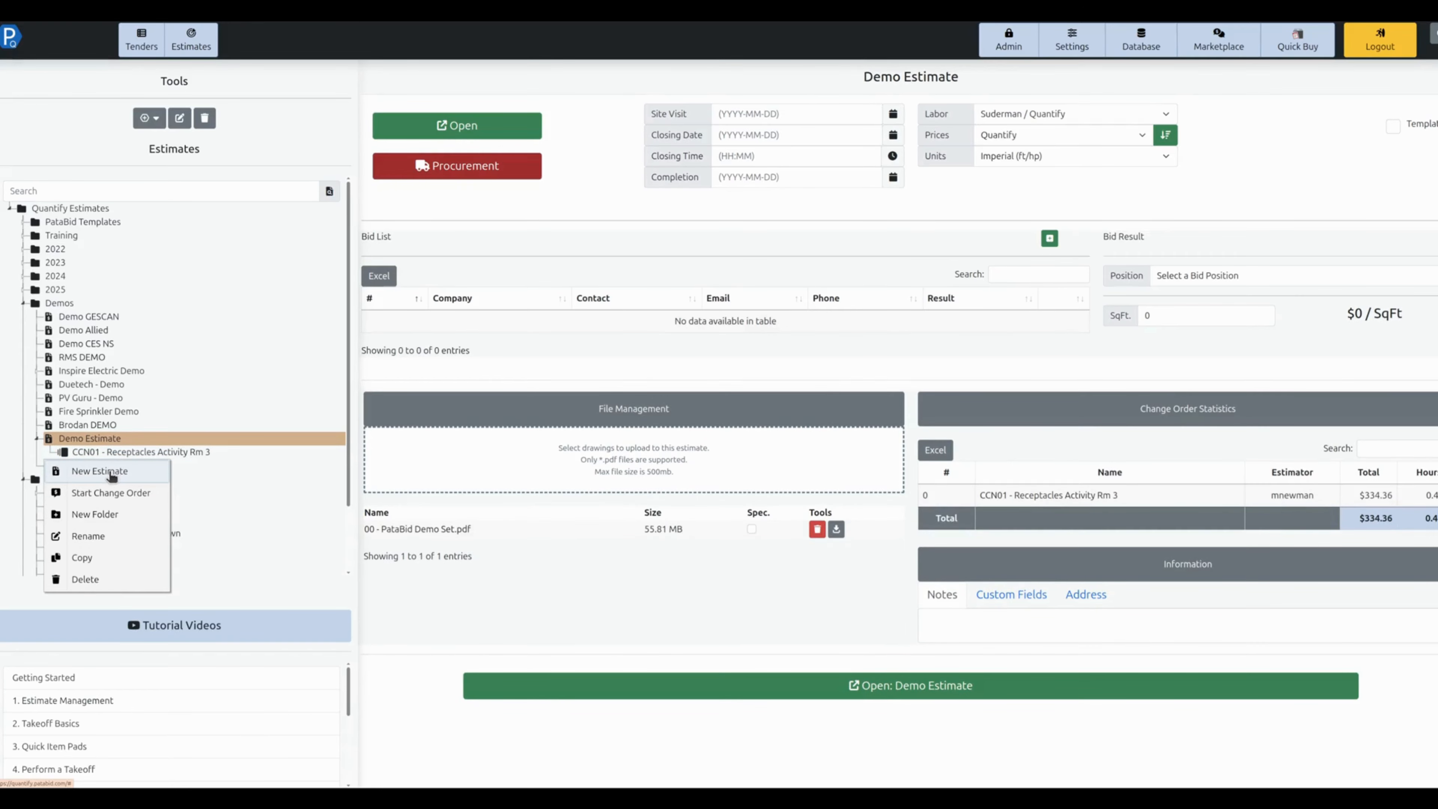
pyautogui.click(99, 471)
pyautogui.click(790, 217)
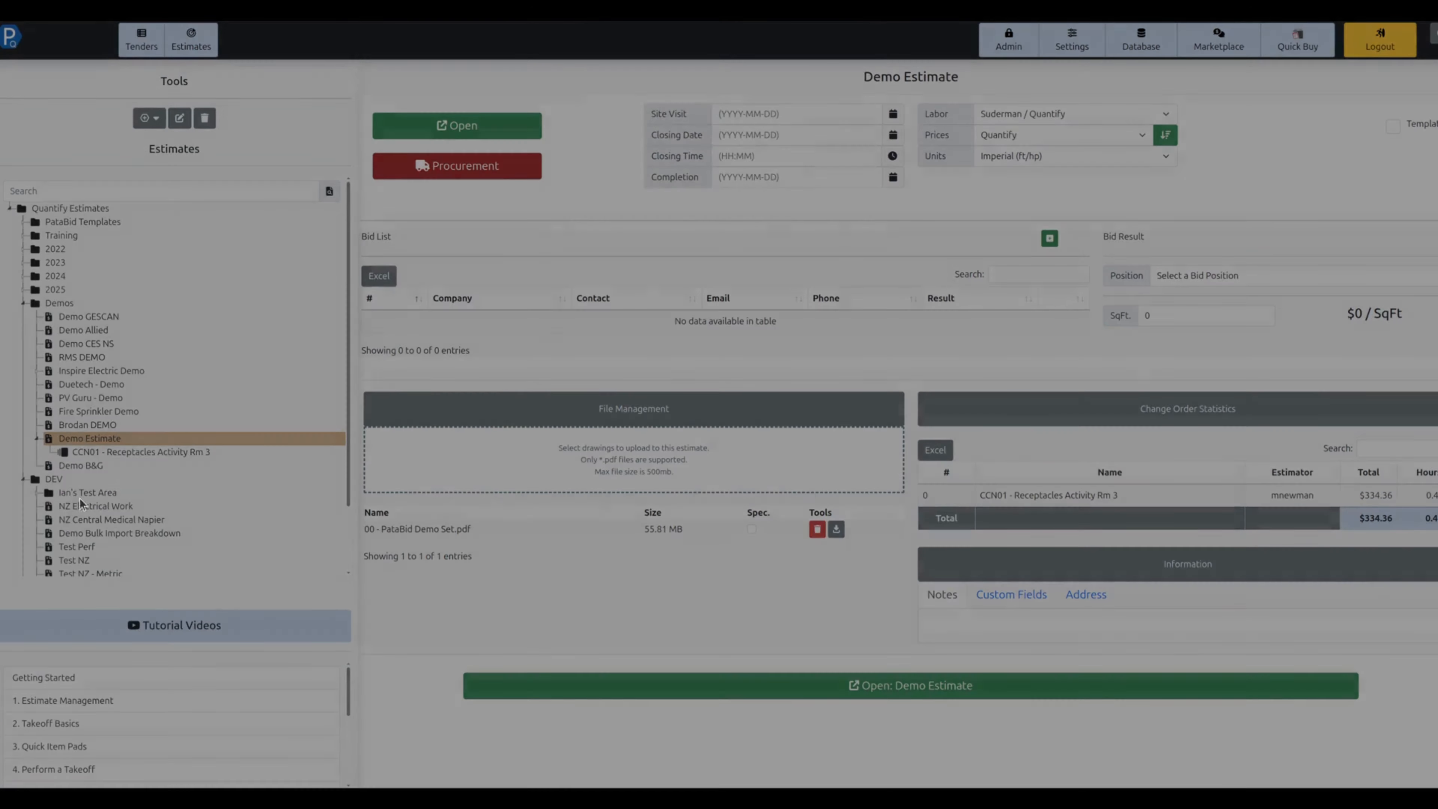
# Create a change order named "CCN02 - New EMT Feeder" under Demo Estimate using the Default Template
pyautogui.rightClick(70, 445)
pyautogui.click(93, 491)
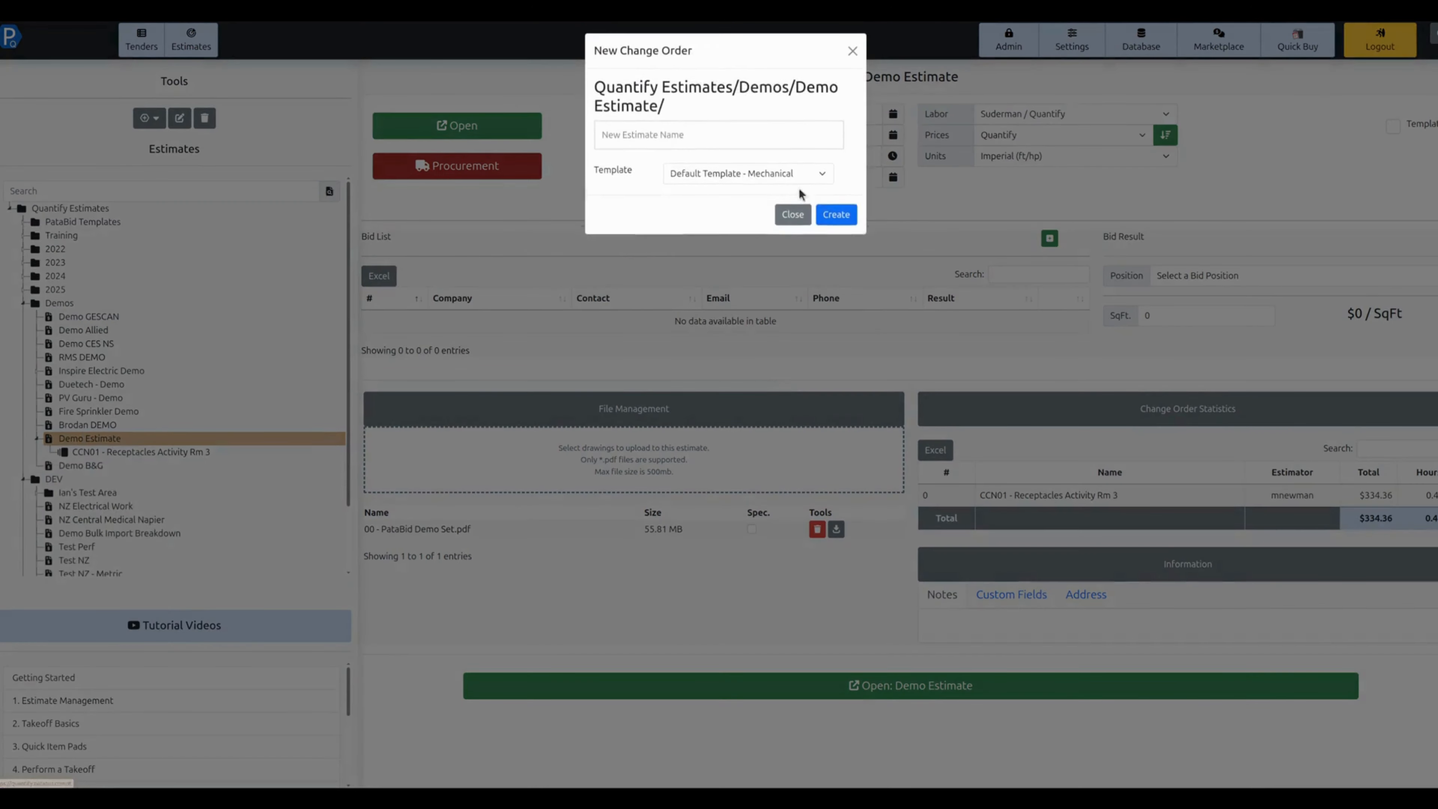
pyautogui.click(736, 123)
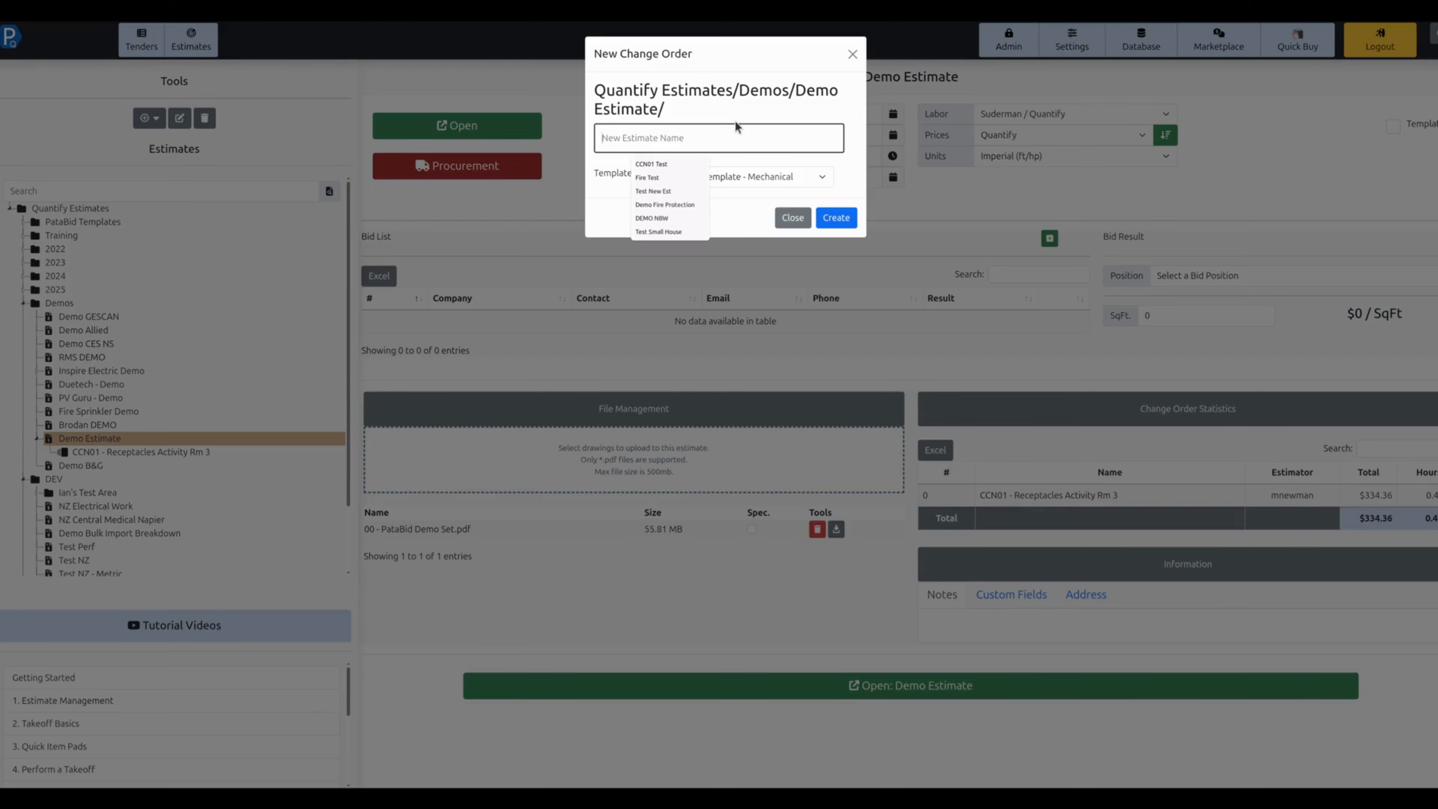
pyautogui.write('CCN-0')
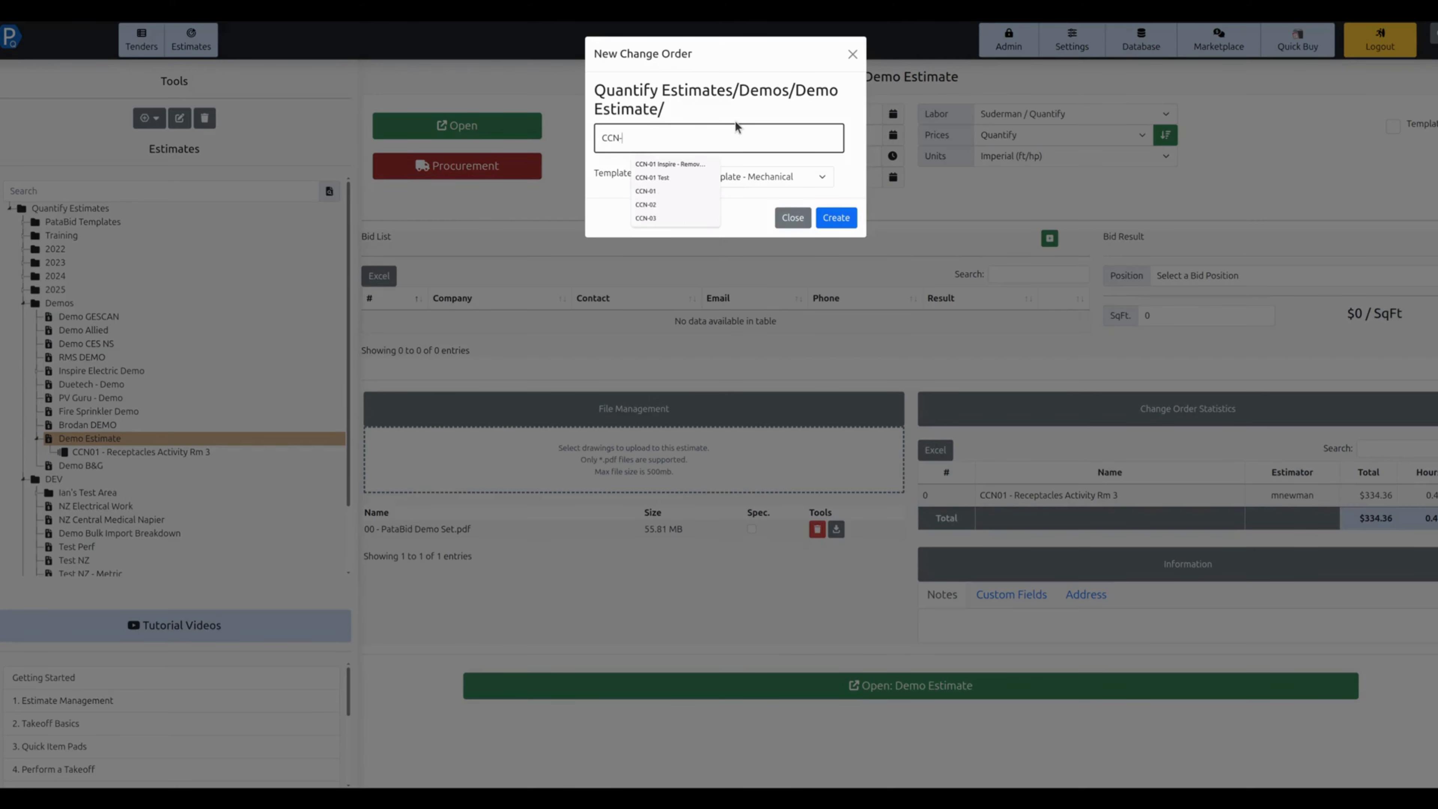
pyautogui.press('BackSpace')
pyautogui.press('BackSpace')
pyautogui.write('02 - ')
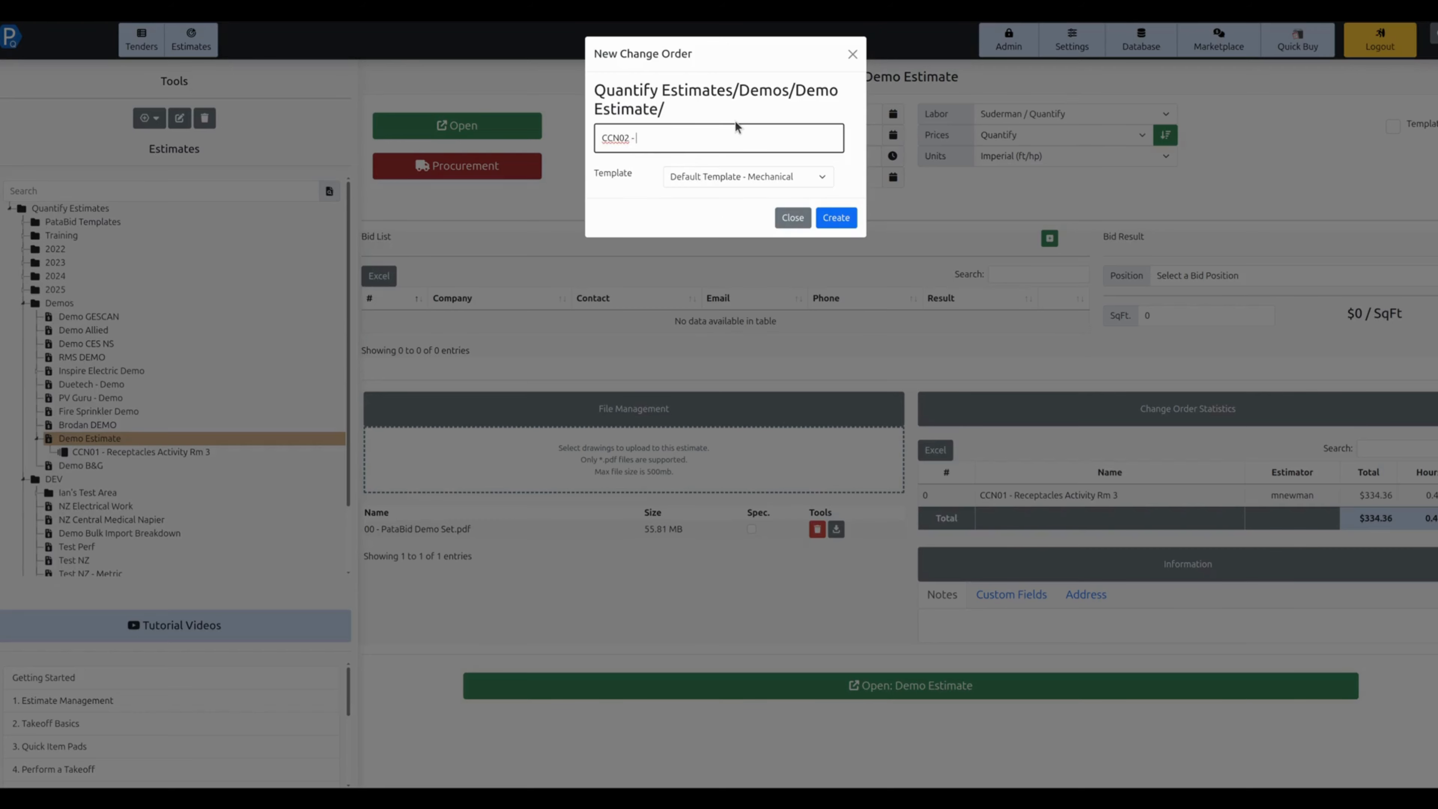
pyautogui.write('New EMT Fed')
pyautogui.click(788, 180)
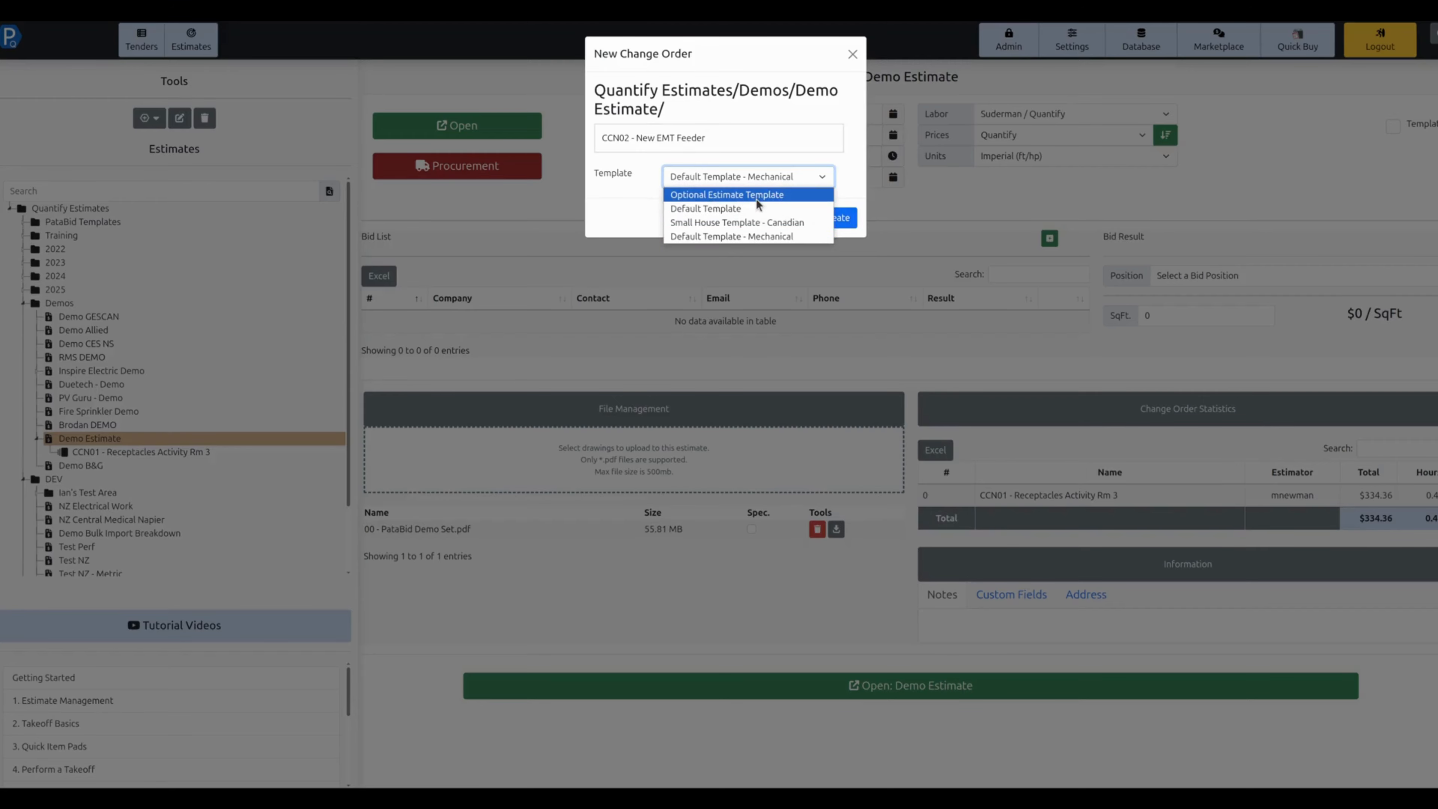
pyautogui.click(805, 211)
pyautogui.click(836, 218)
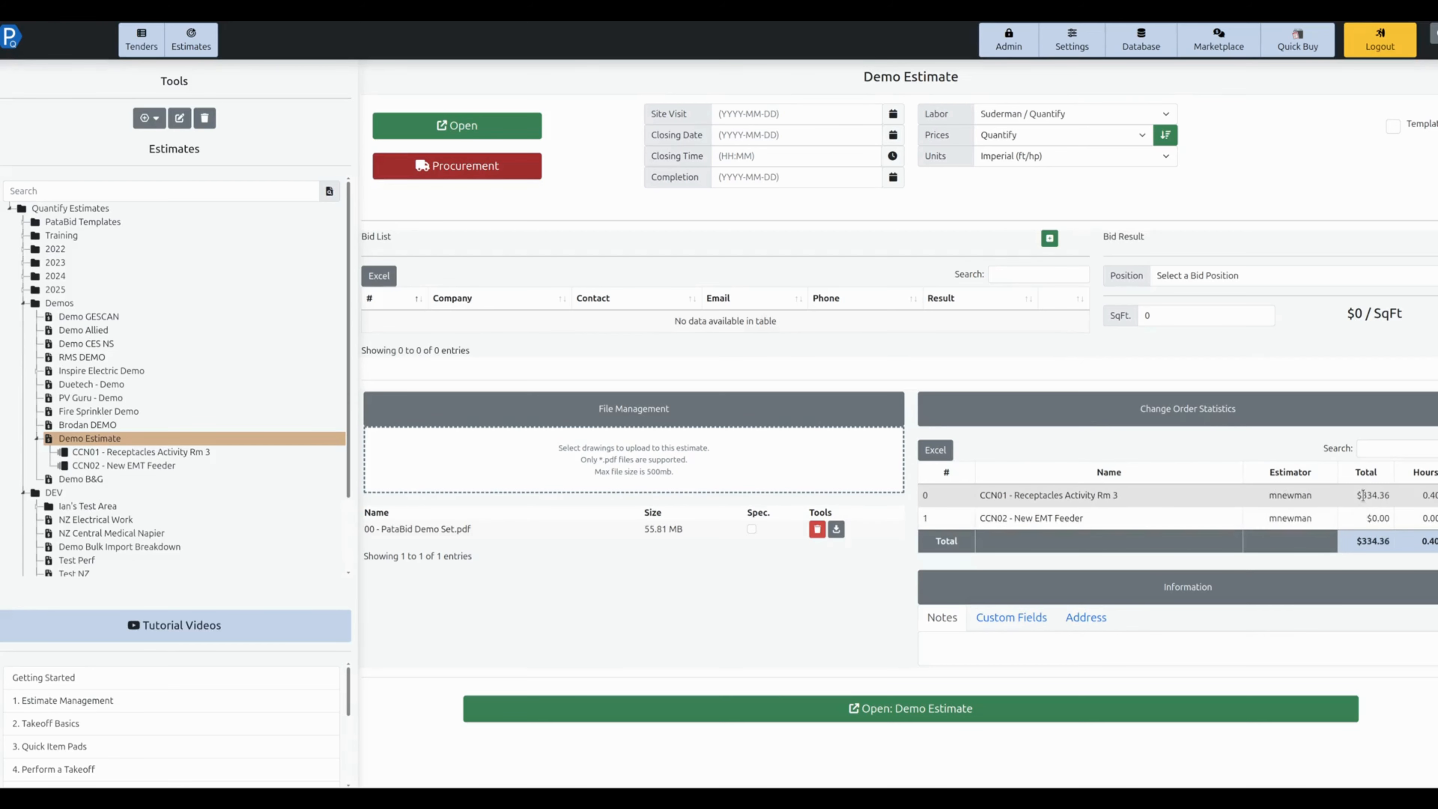
# Check the total and hours of CCN01 in Demo Estimate's change order statistics
pyautogui.moveTo(1362, 495); pyautogui.dragTo(1422, 496)
pyautogui.click(1402, 508)
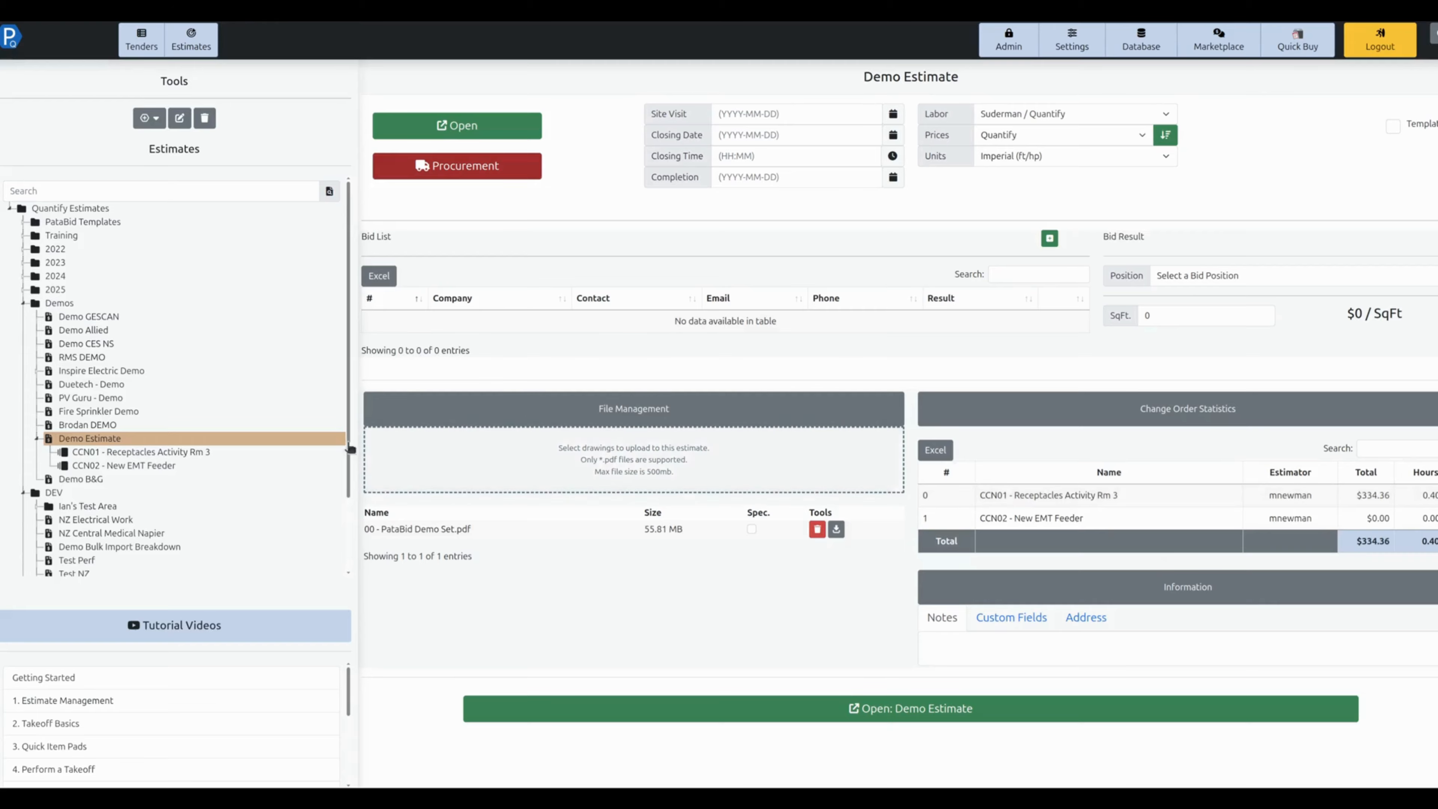
# Upload the drawing file "00 - PataBid Demo Set.pdf" to the CCN02 - New EMT Feeder change order
pyautogui.click(221, 466)
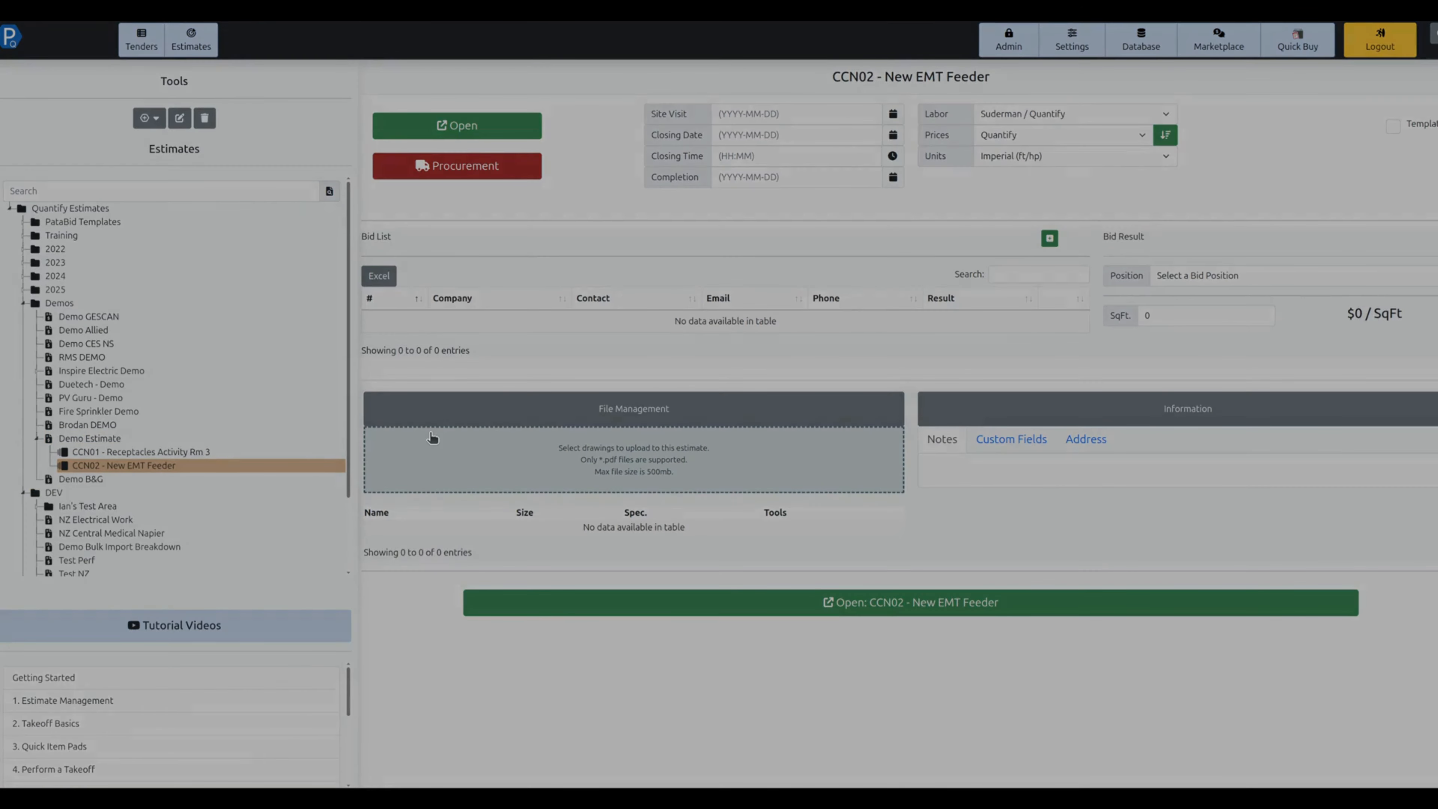
pyautogui.click(431, 438)
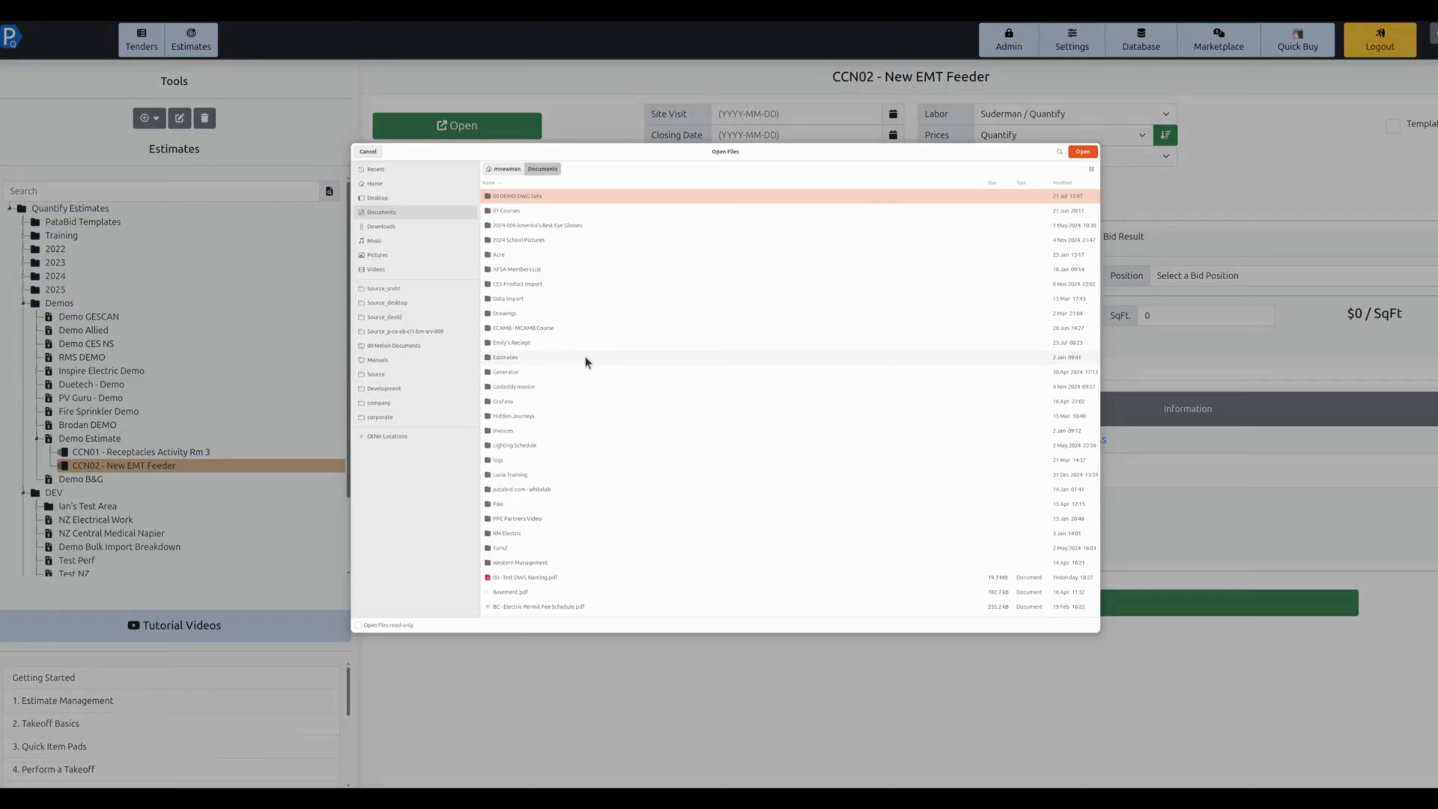
pyautogui.doubleClick(517, 196)
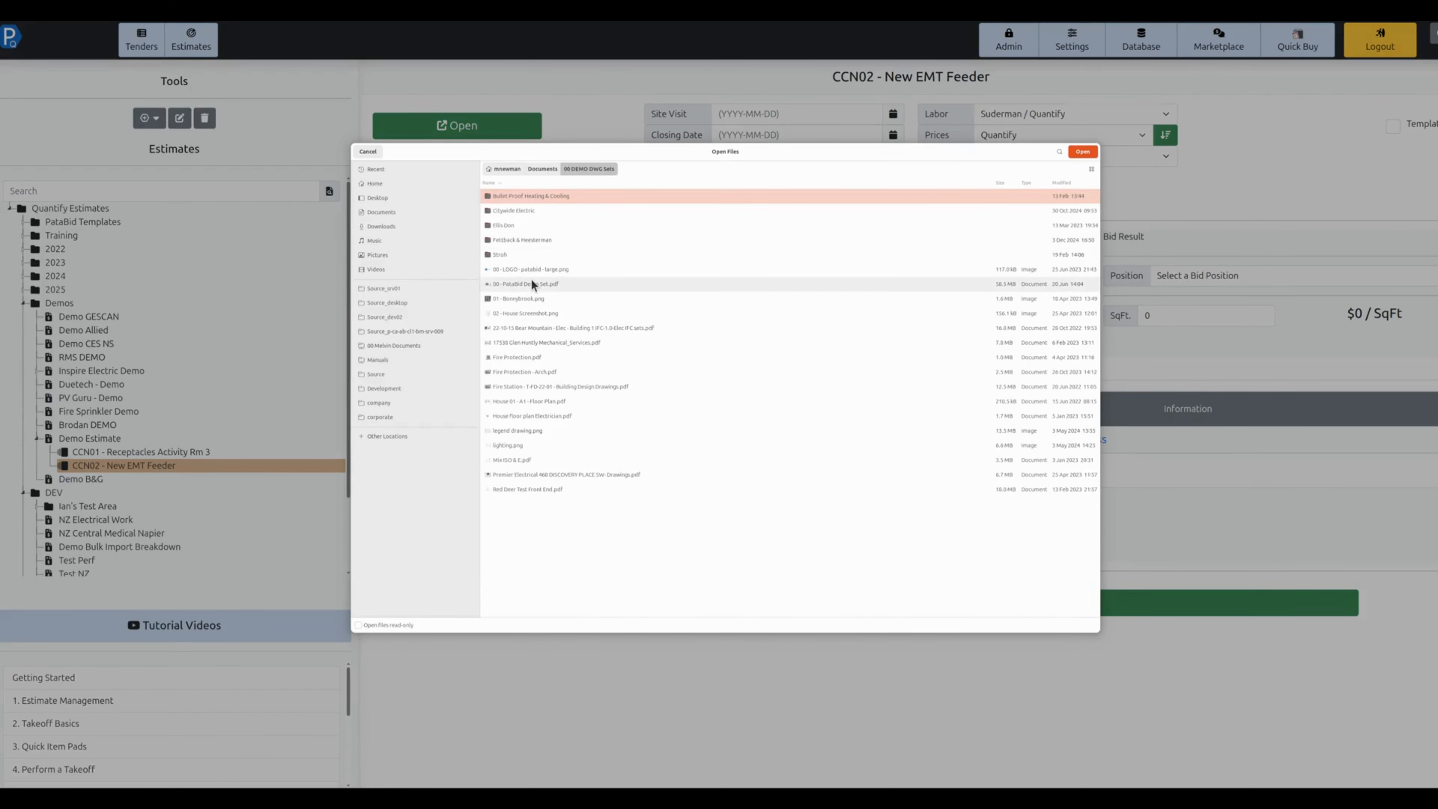
pyautogui.doubleClick(532, 283)
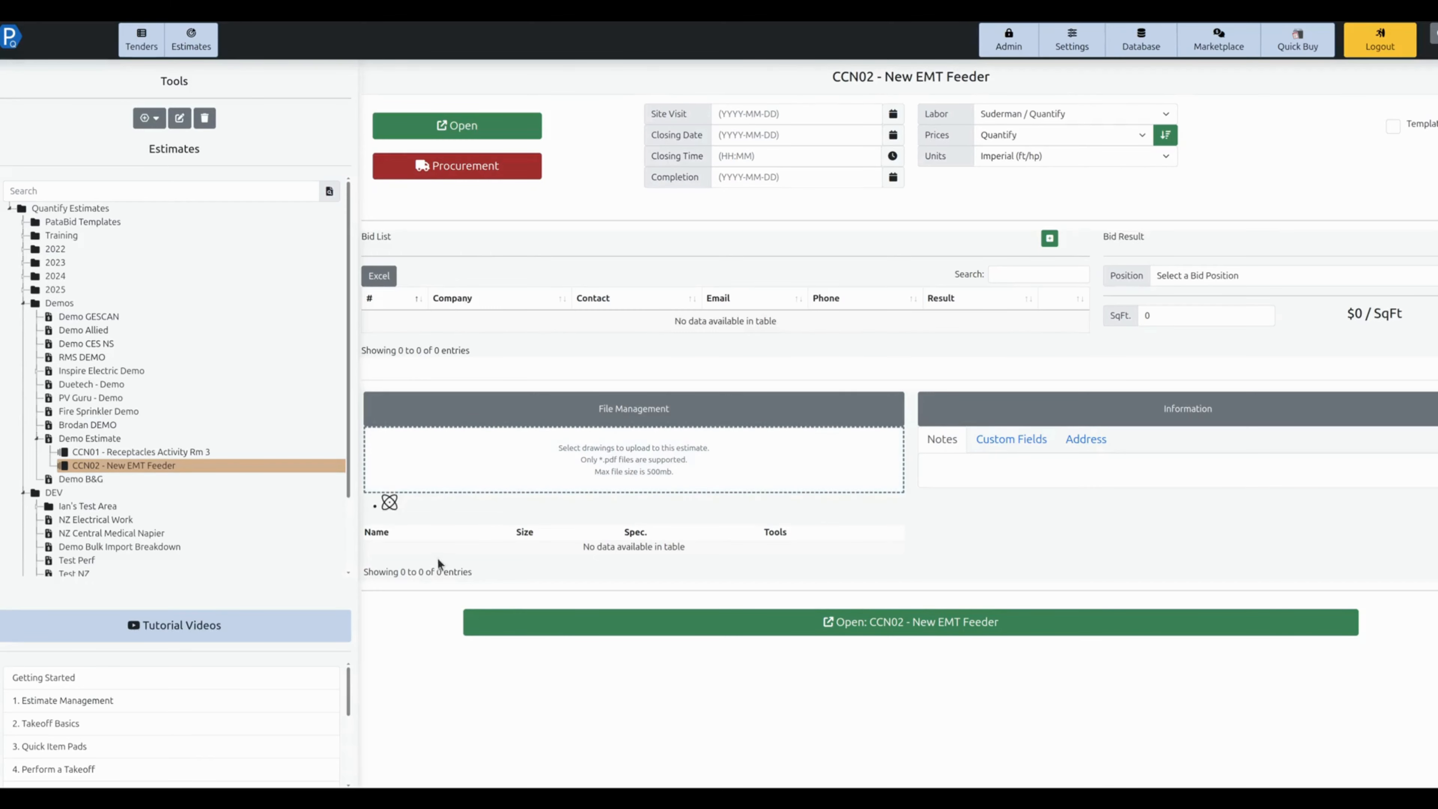
# Open the CCN02 - New EMT Feeder takeoff and display drawing E4 - Power, Data and Security Plan
pyautogui.click(457, 125)
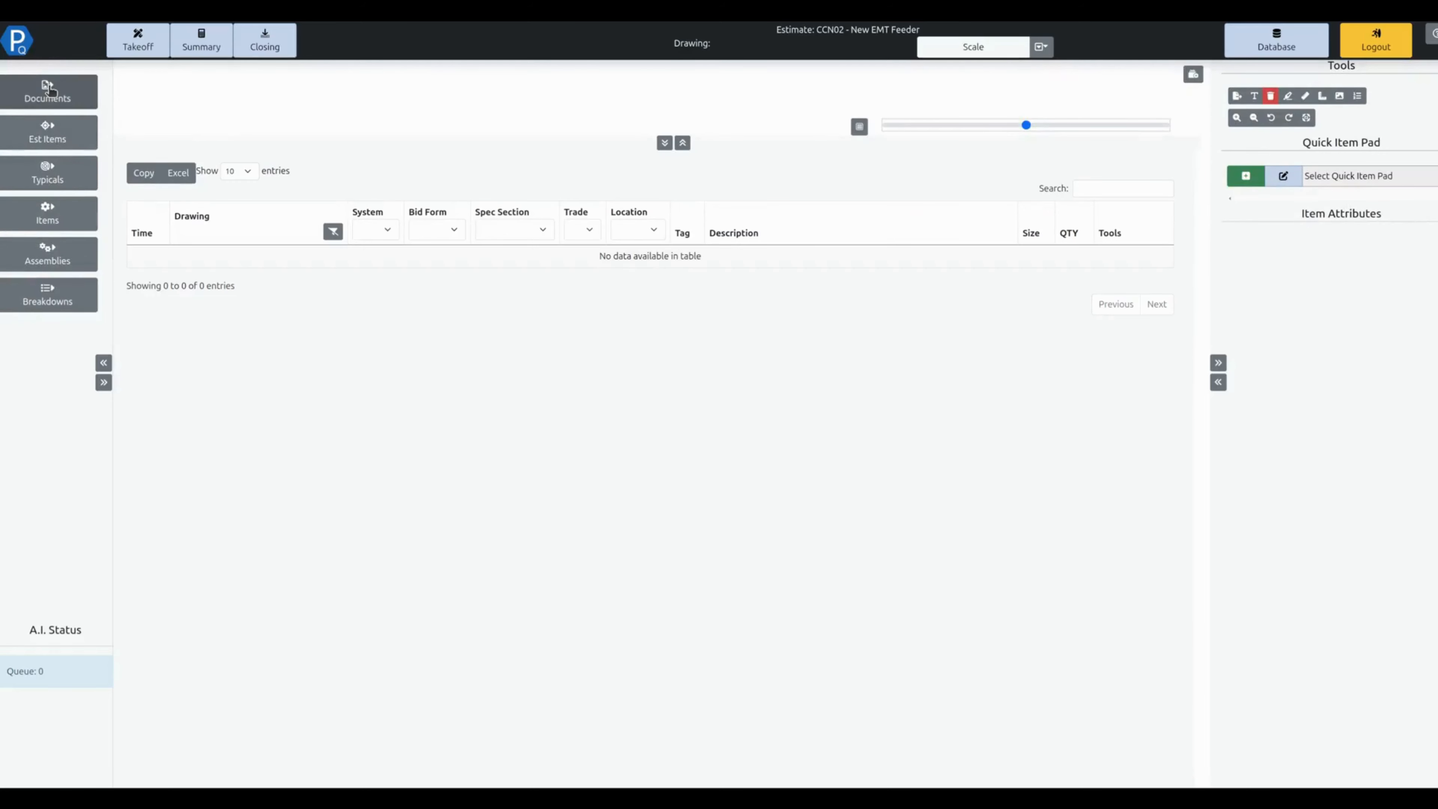
pyautogui.click(49, 90)
pyautogui.click(244, 137)
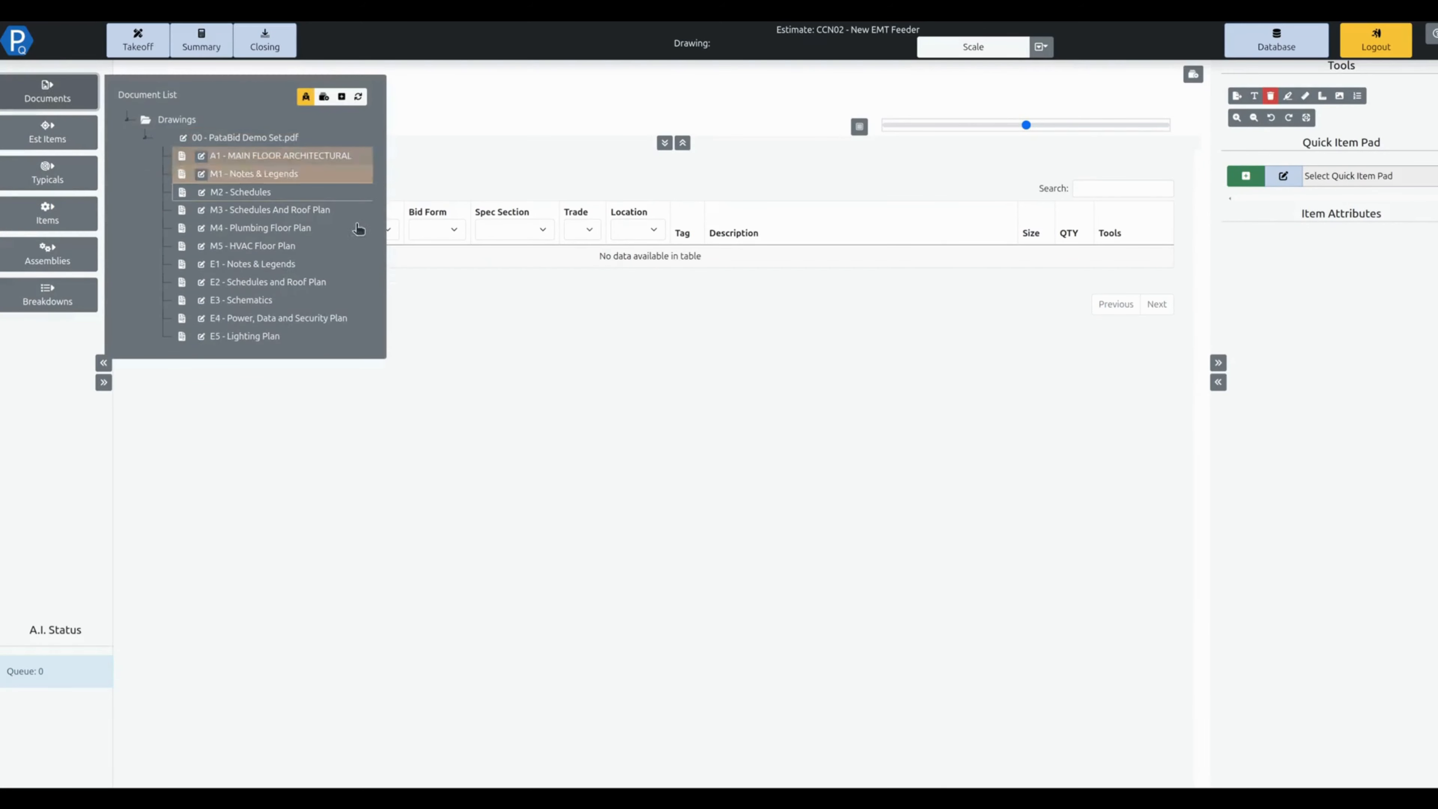
pyautogui.click(348, 320)
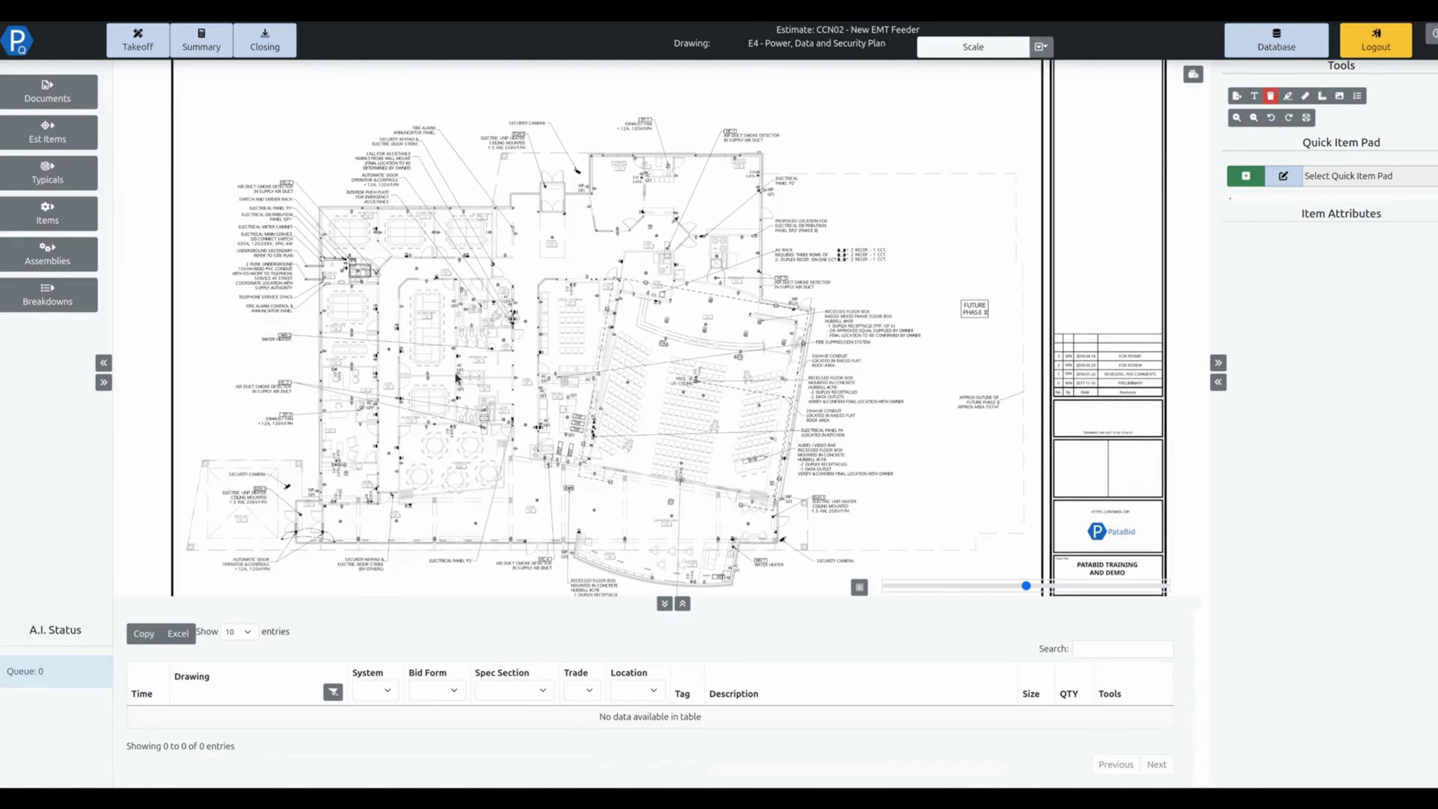
# Examine the E4 plan between electrical distribution panel DP1 and the proposed location of panel DP2
pyautogui.scroll(1, 310, 266)
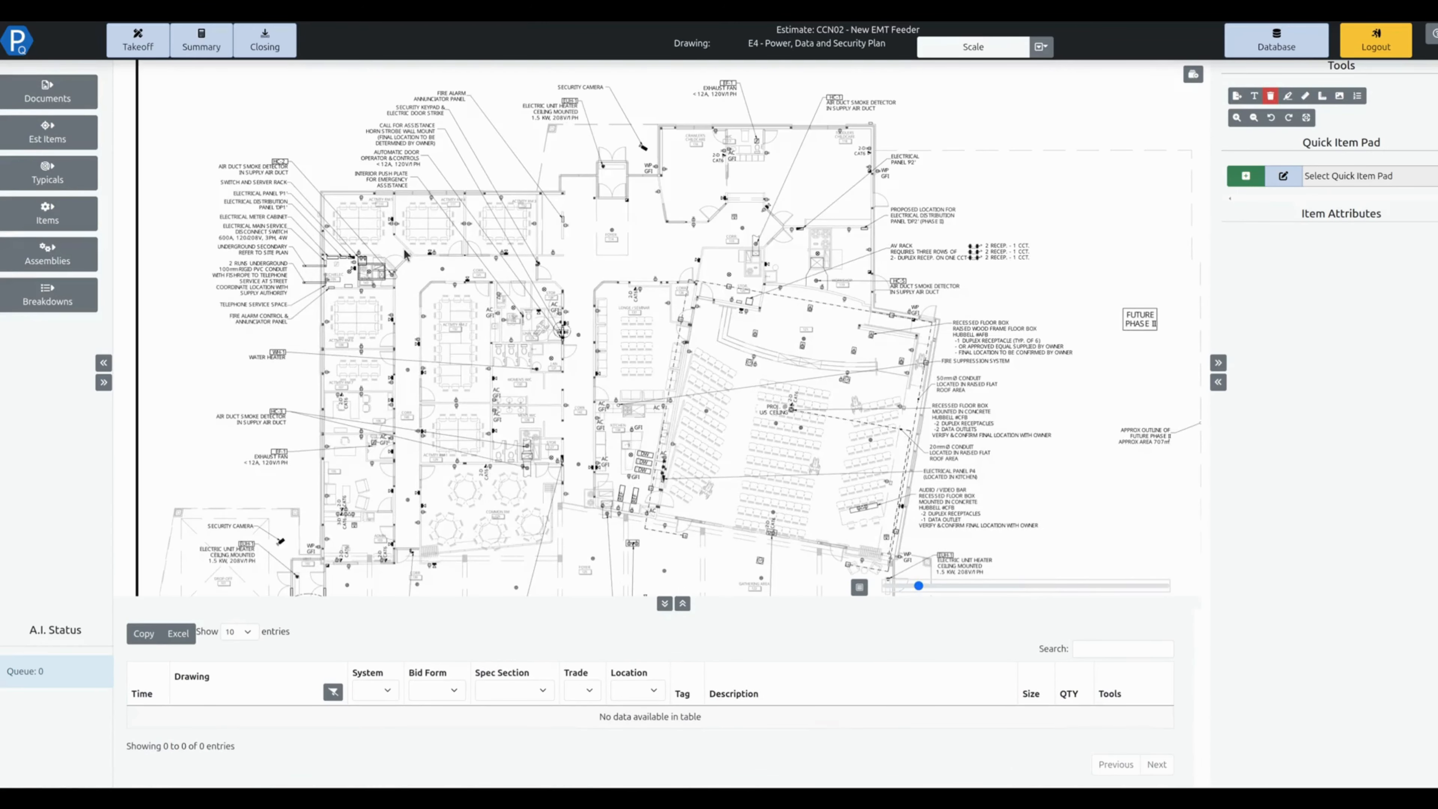
pyautogui.scroll(3, 404, 253)
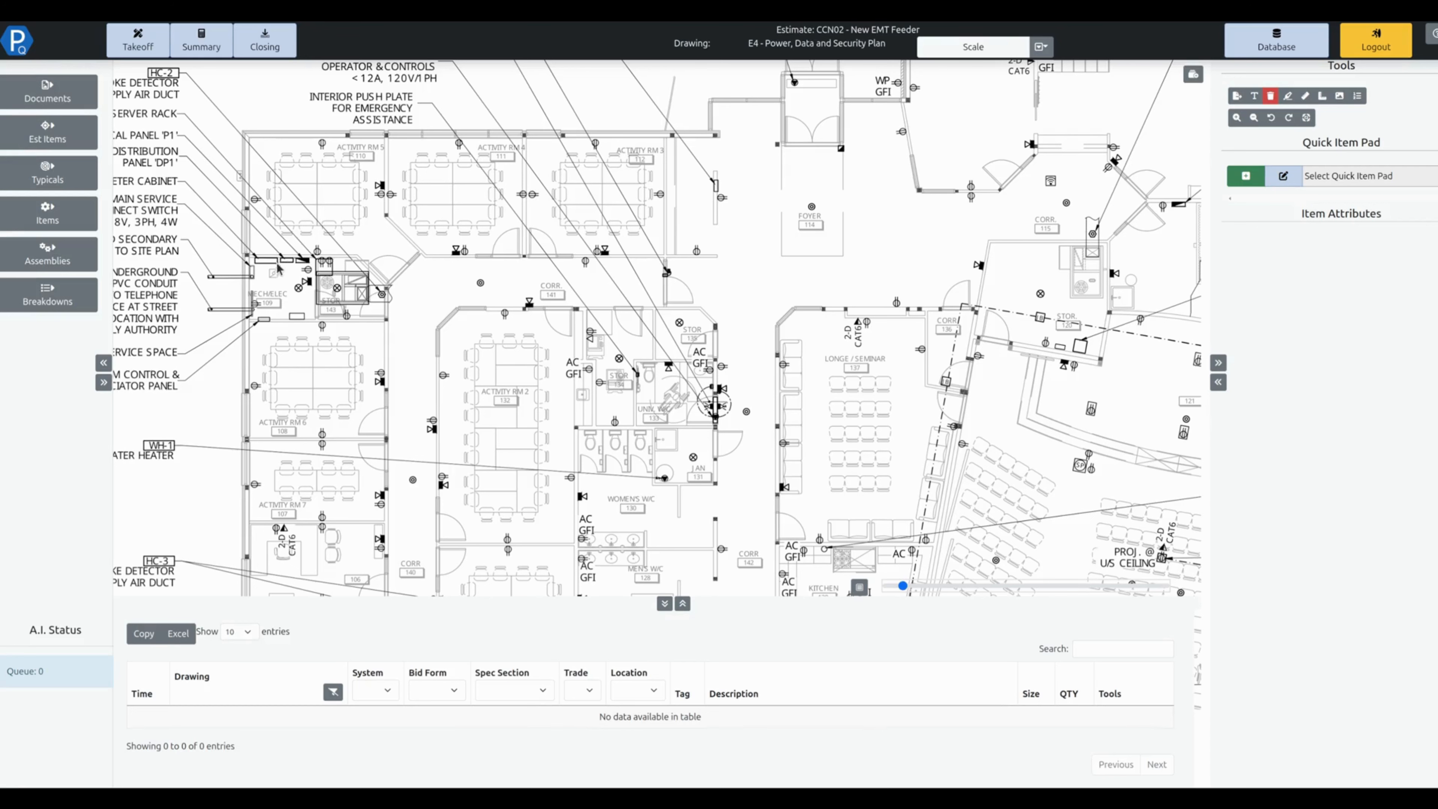
pyautogui.moveTo(718, 297); pyautogui.dragTo(300, 282)
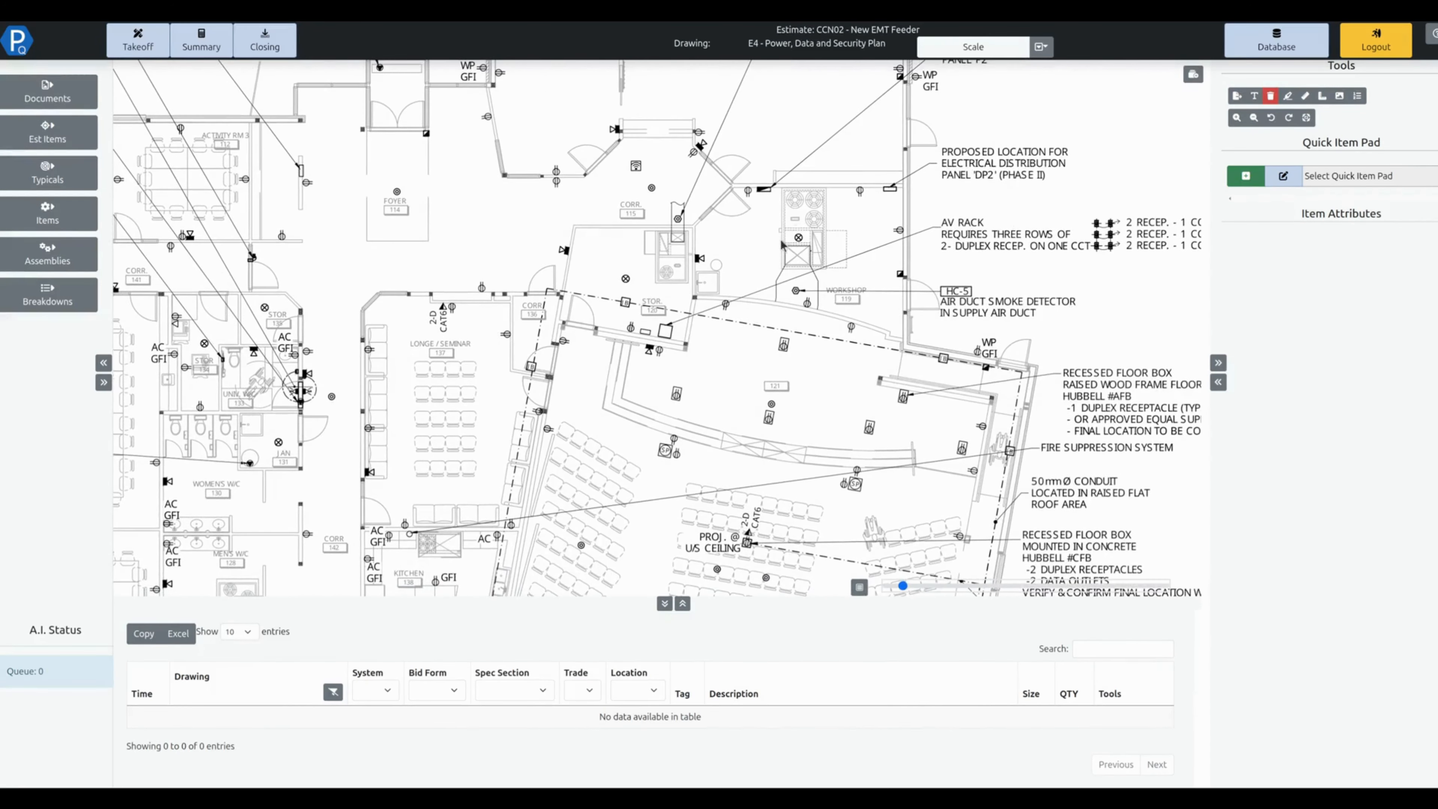
pyautogui.moveTo(753, 203); pyautogui.dragTo(728, 306)
pyautogui.moveTo(281, 386)
pyautogui.mouseDown()
pyautogui.moveTo(891, 312)
pyautogui.moveTo(721, 278)
pyautogui.mouseUp()
pyautogui.scroll(-1, 1032, 218)
# Using the Commercial - Distribution quick item pad, set the feeder item's gauge to #4 - #4, #C to 3 and conduit size to 1-1/2" - 38mm
pyautogui.click(1384, 175)
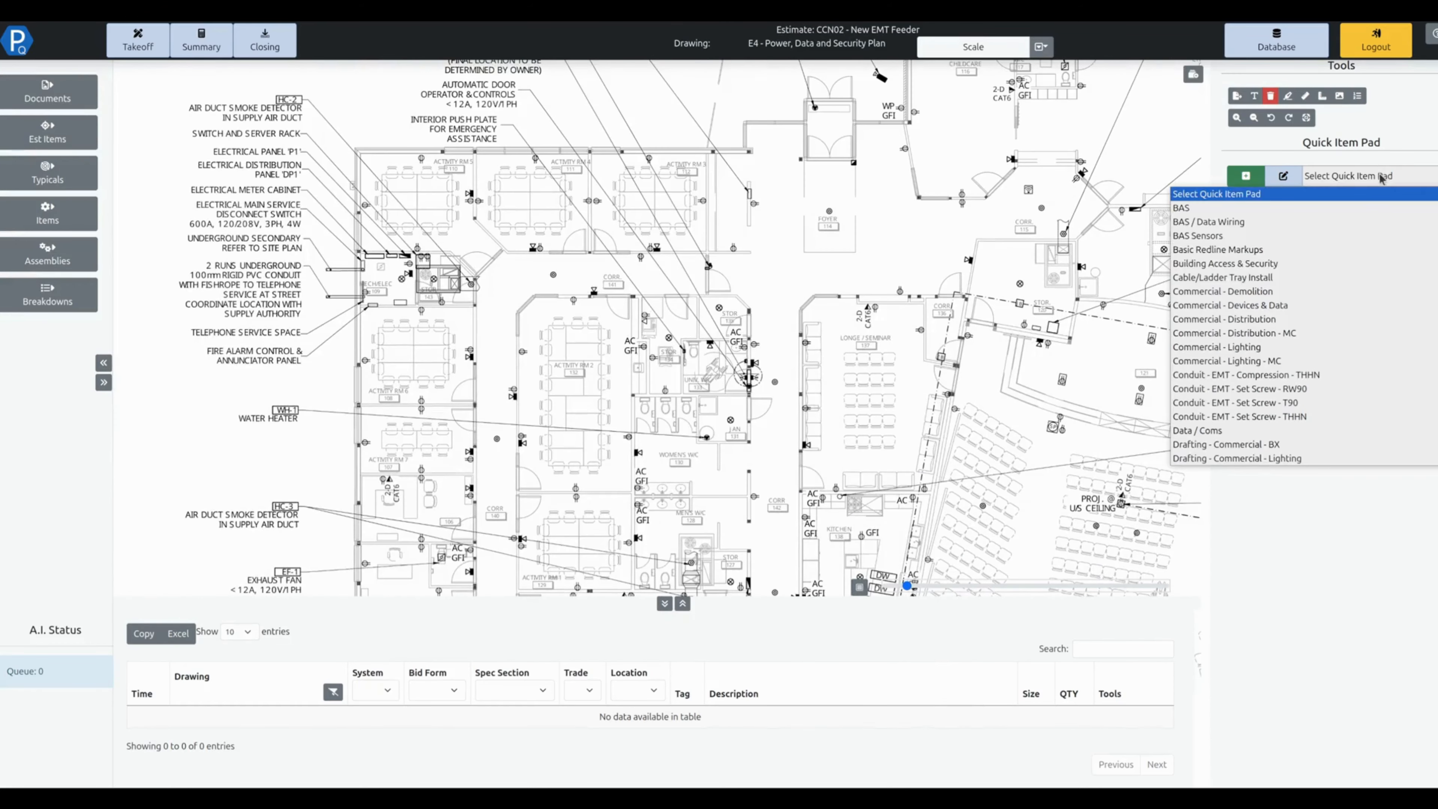
pyautogui.click(1319, 315)
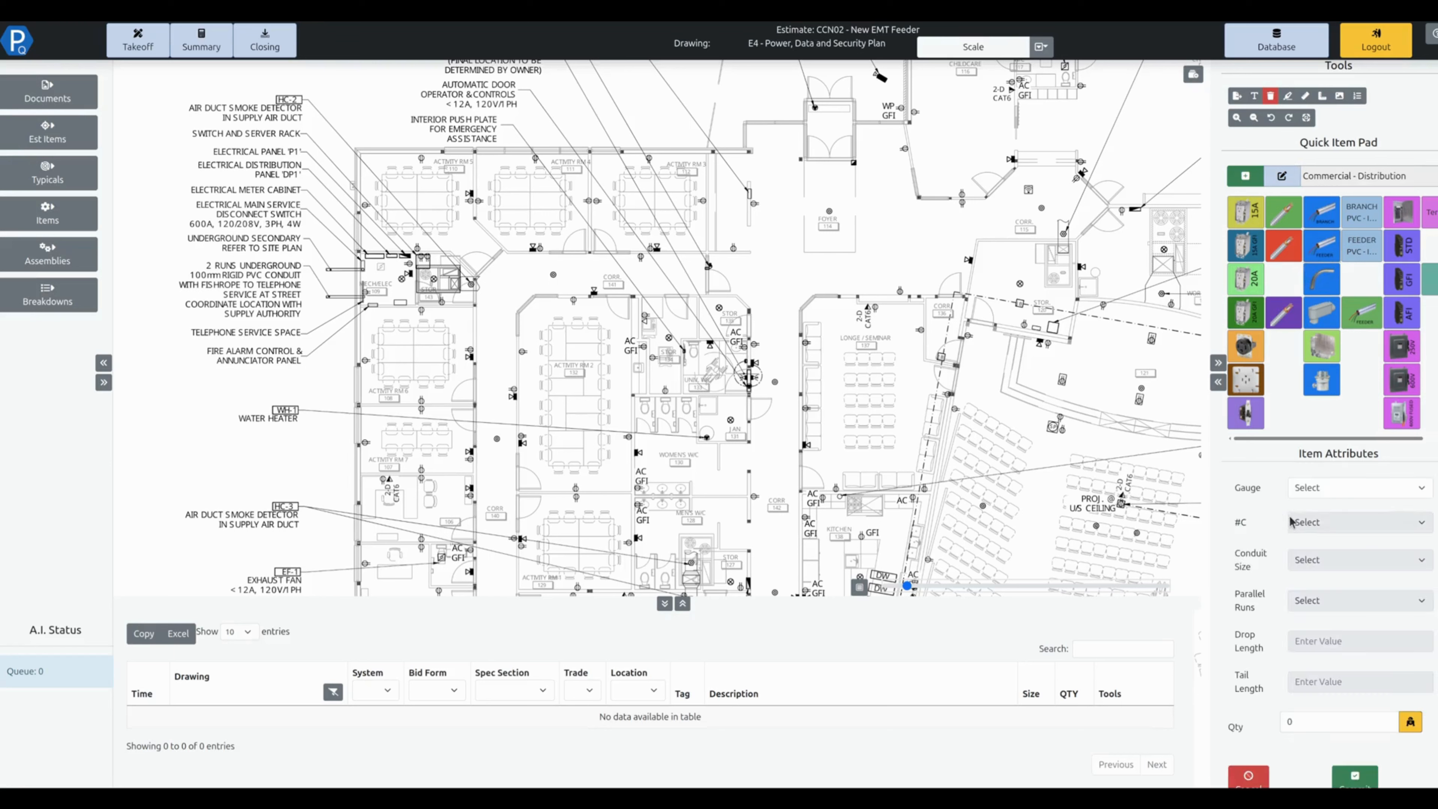
pyautogui.click(1317, 491)
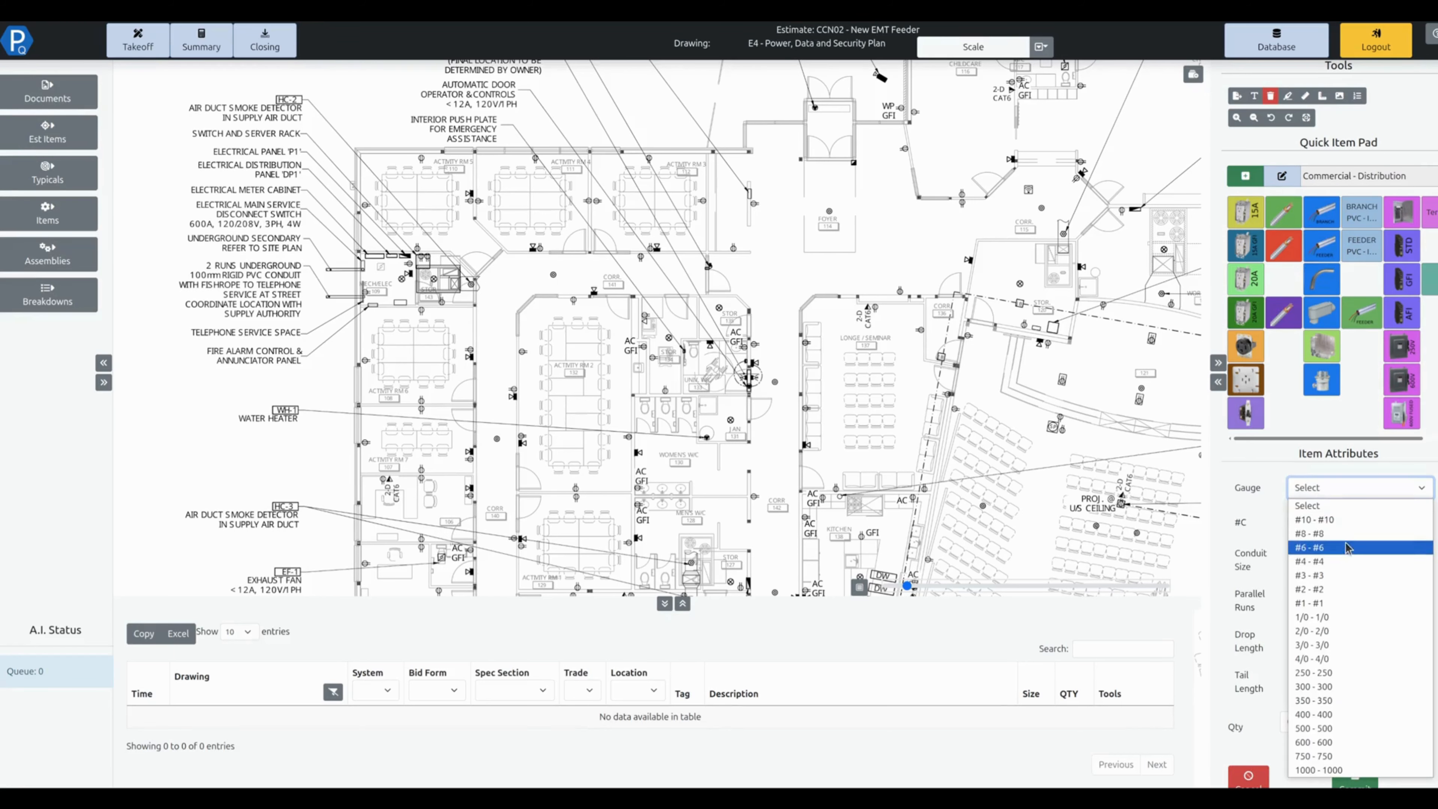
pyautogui.click(1345, 572)
pyautogui.click(1334, 521)
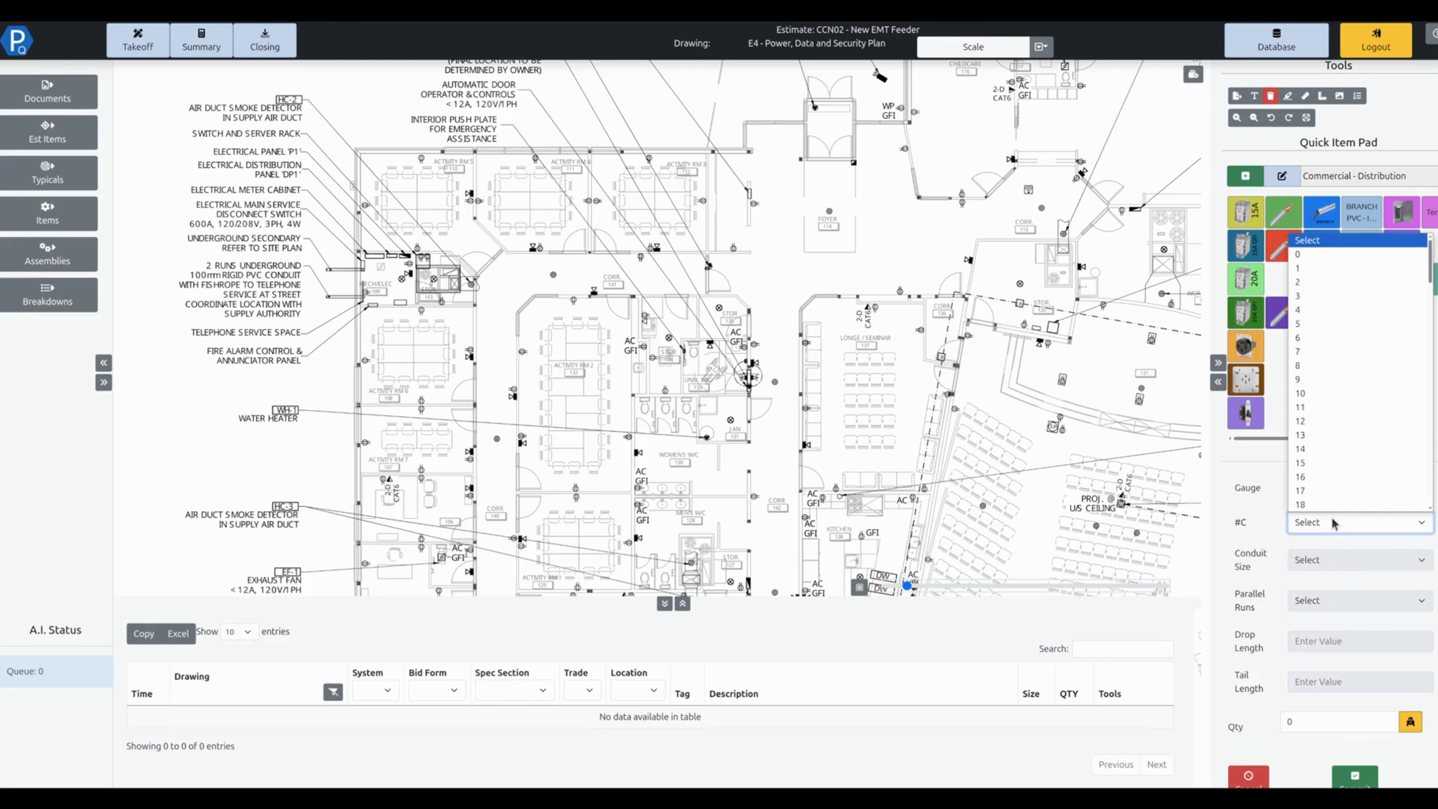
pyautogui.click(1329, 296)
pyautogui.click(1316, 561)
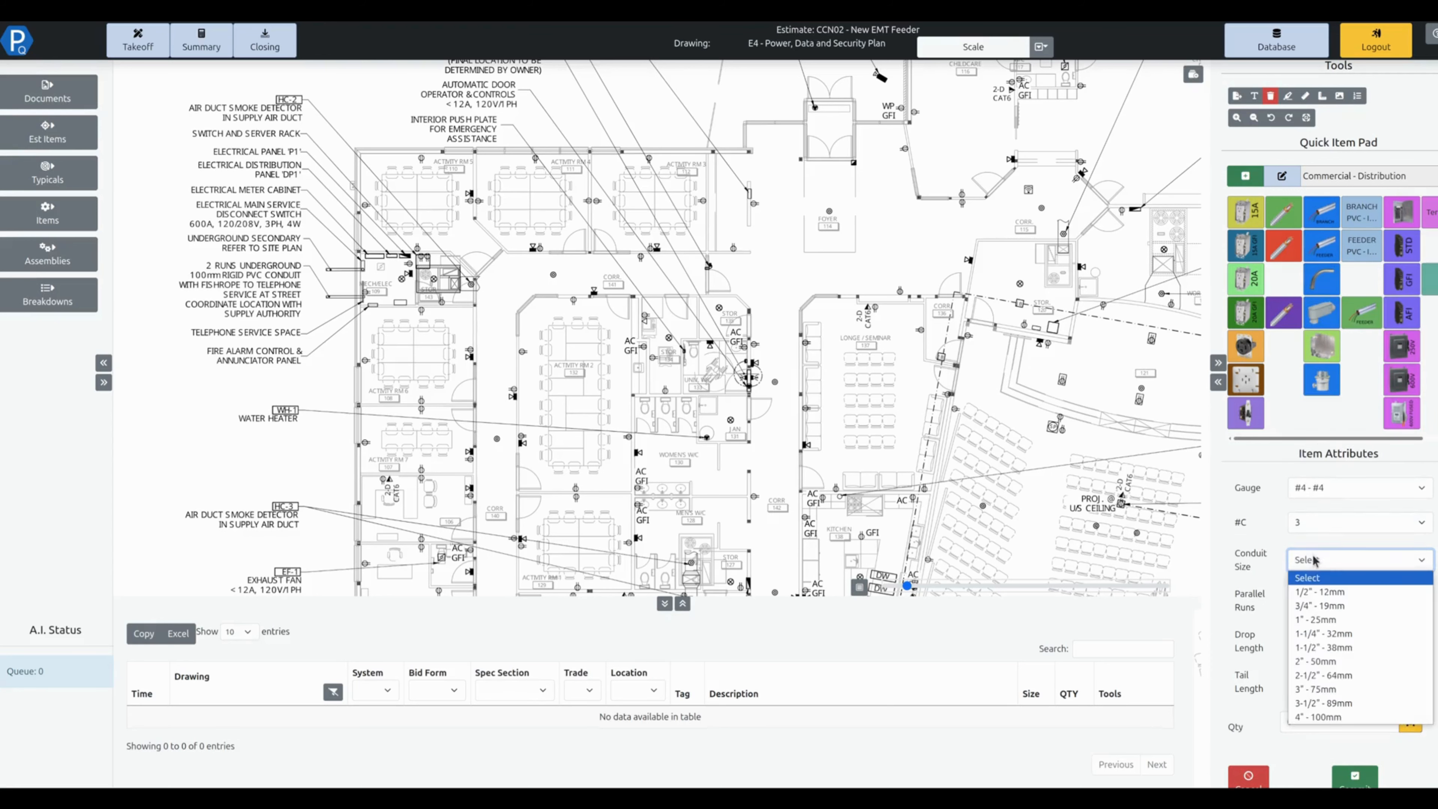
pyautogui.click(1334, 648)
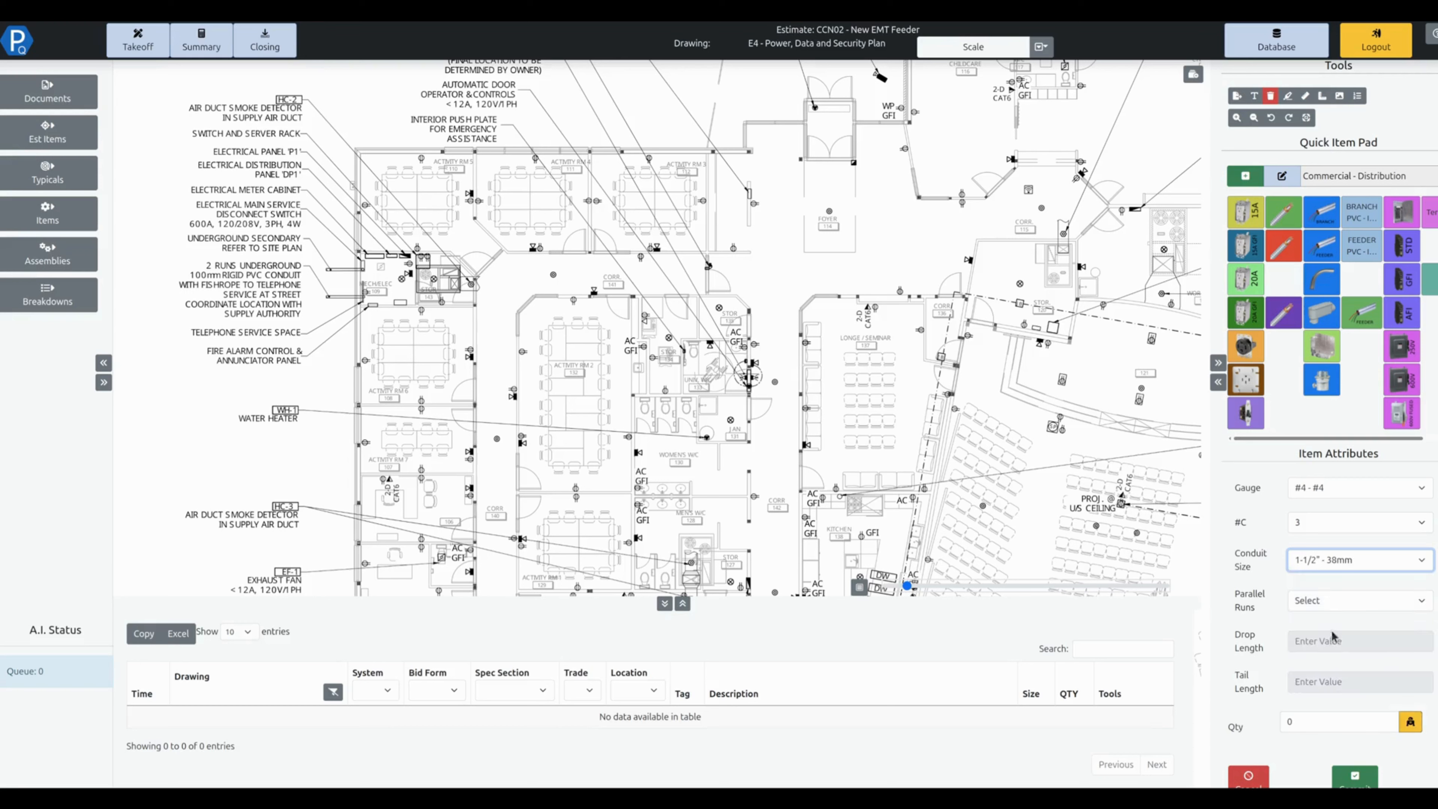
# Set the feeder item's parallel runs to 1 and its drop length to 20
pyautogui.click(1347, 599)
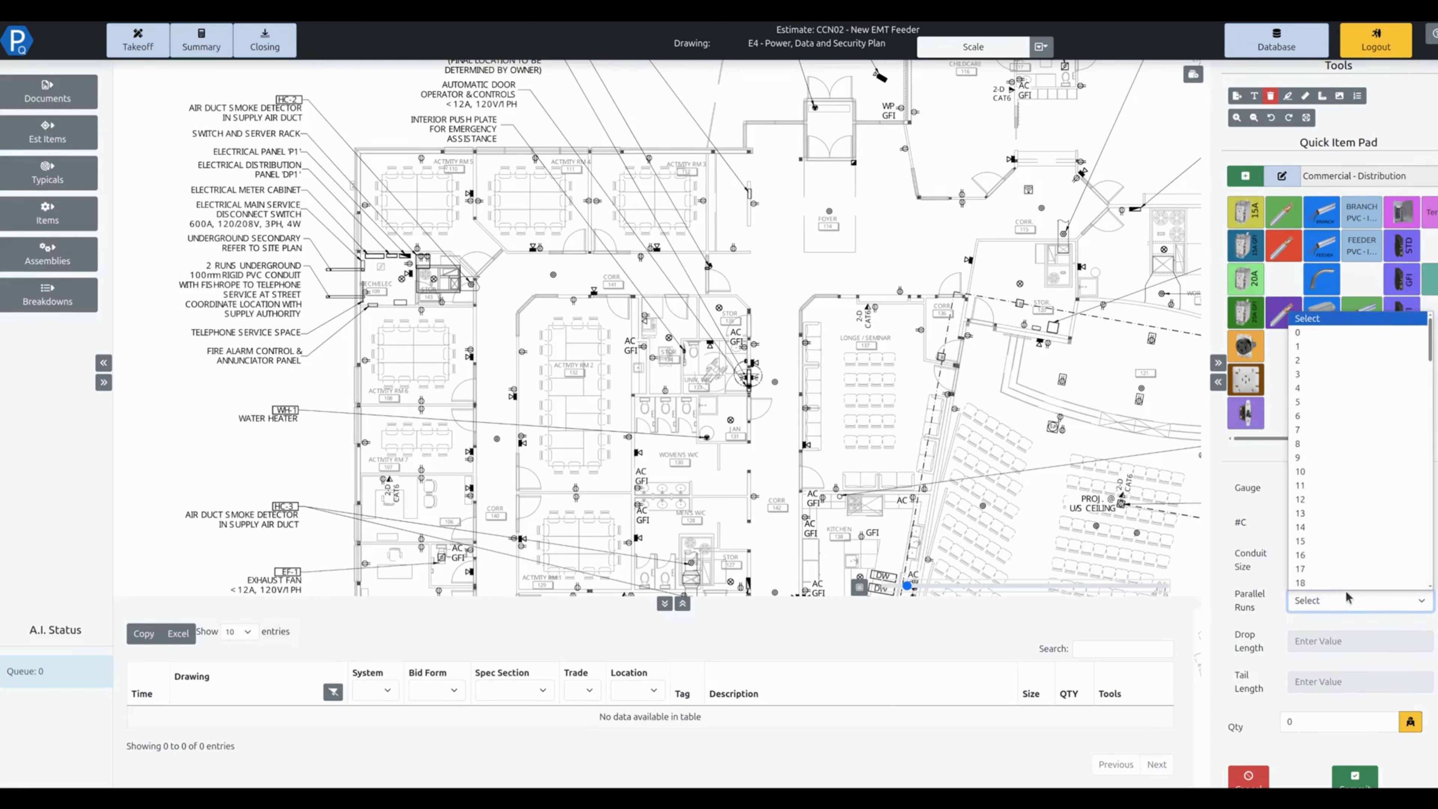
pyautogui.click(1329, 347)
pyautogui.click(1315, 638)
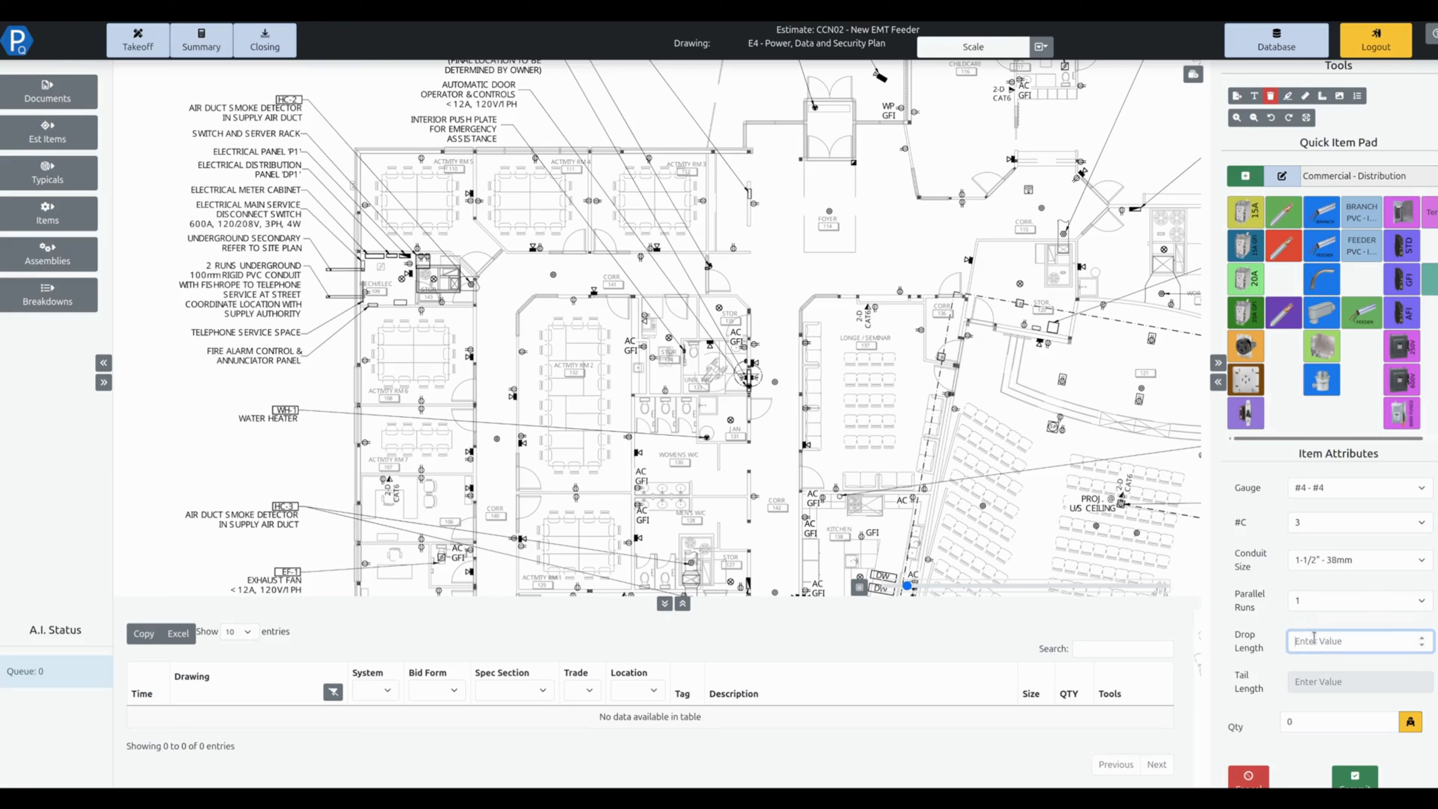
pyautogui.write('20')
pyautogui.click(1279, 639)
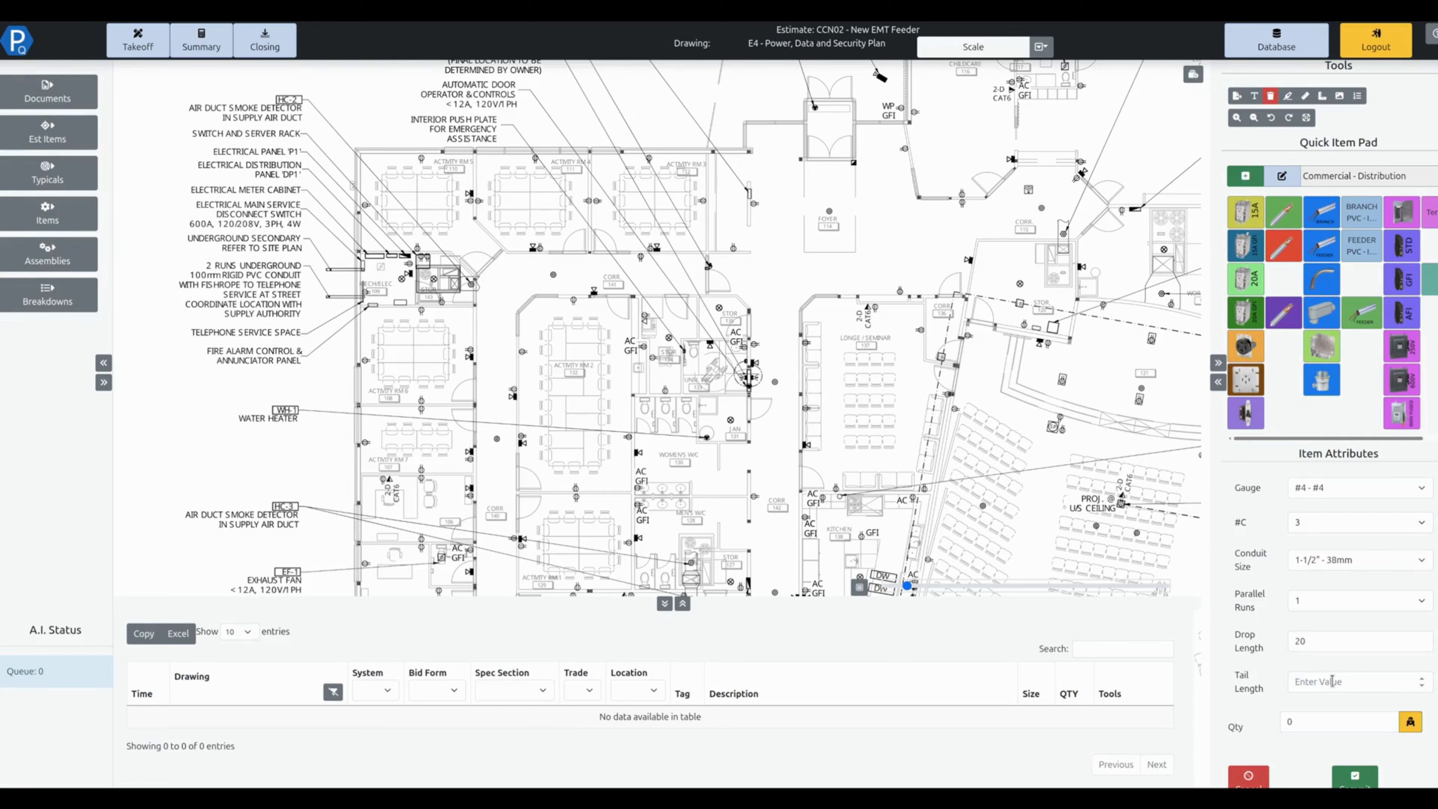
pyautogui.click(1333, 681)
pyautogui.write('10')
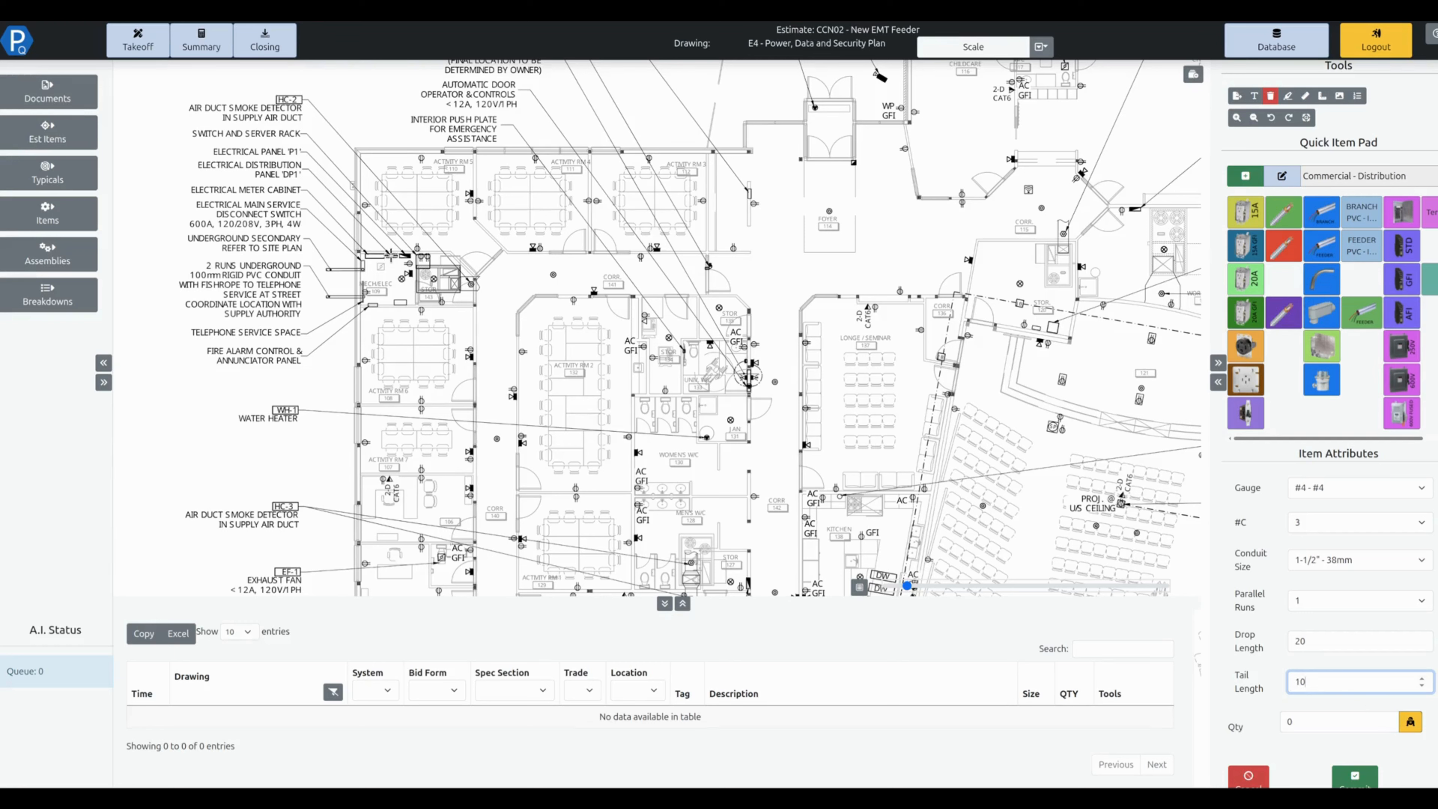
pyautogui.click(391, 255)
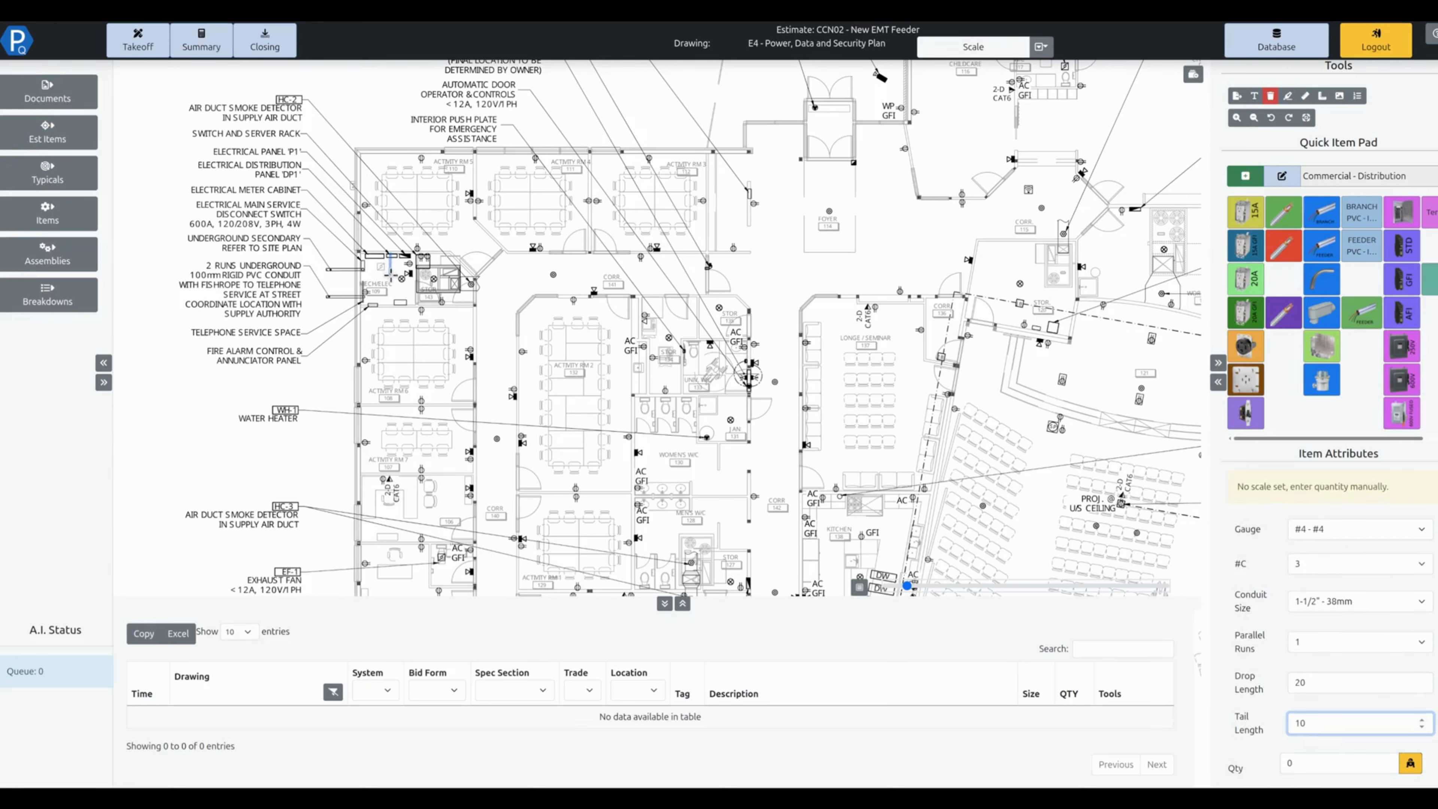
pyautogui.click(1174, 449)
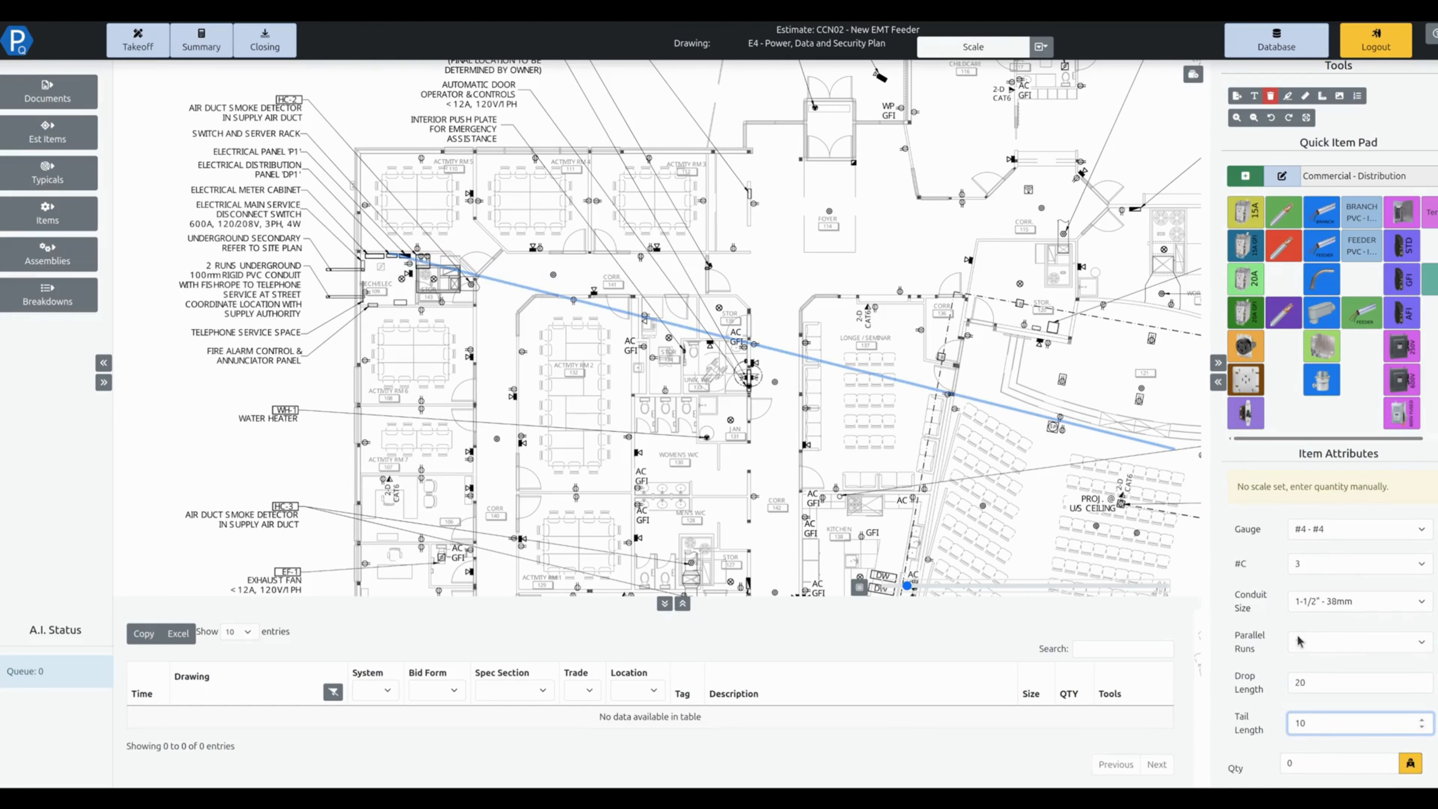
pyautogui.scroll(-1, 1297, 640)
pyautogui.click(1262, 784)
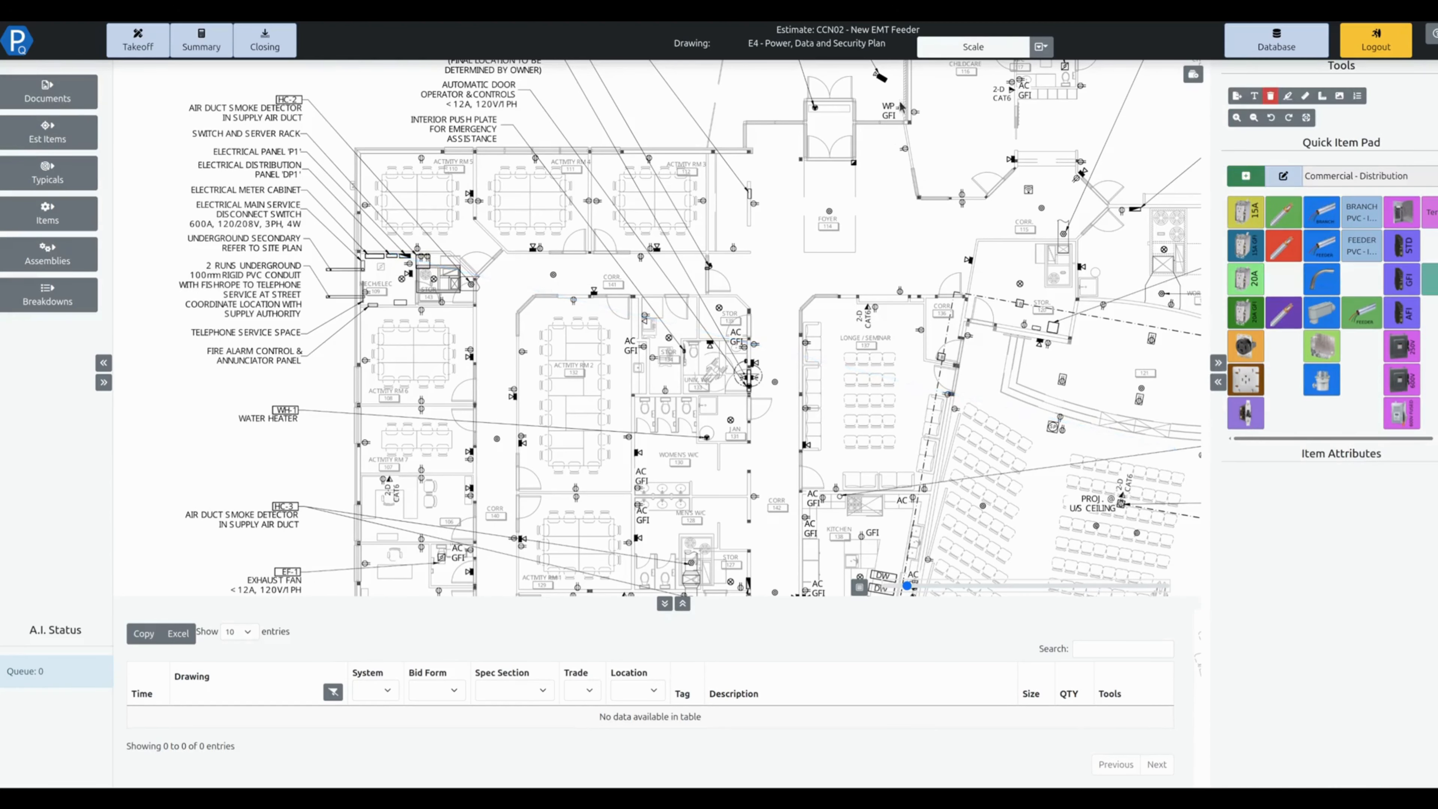
# Calibrate the E4 drawing scale by measuring across the entrance's double-door opening at the Foyer and applying an actual distance of 6.5 ft
pyautogui.scroll(5, 900, 106)
pyautogui.click(1041, 46)
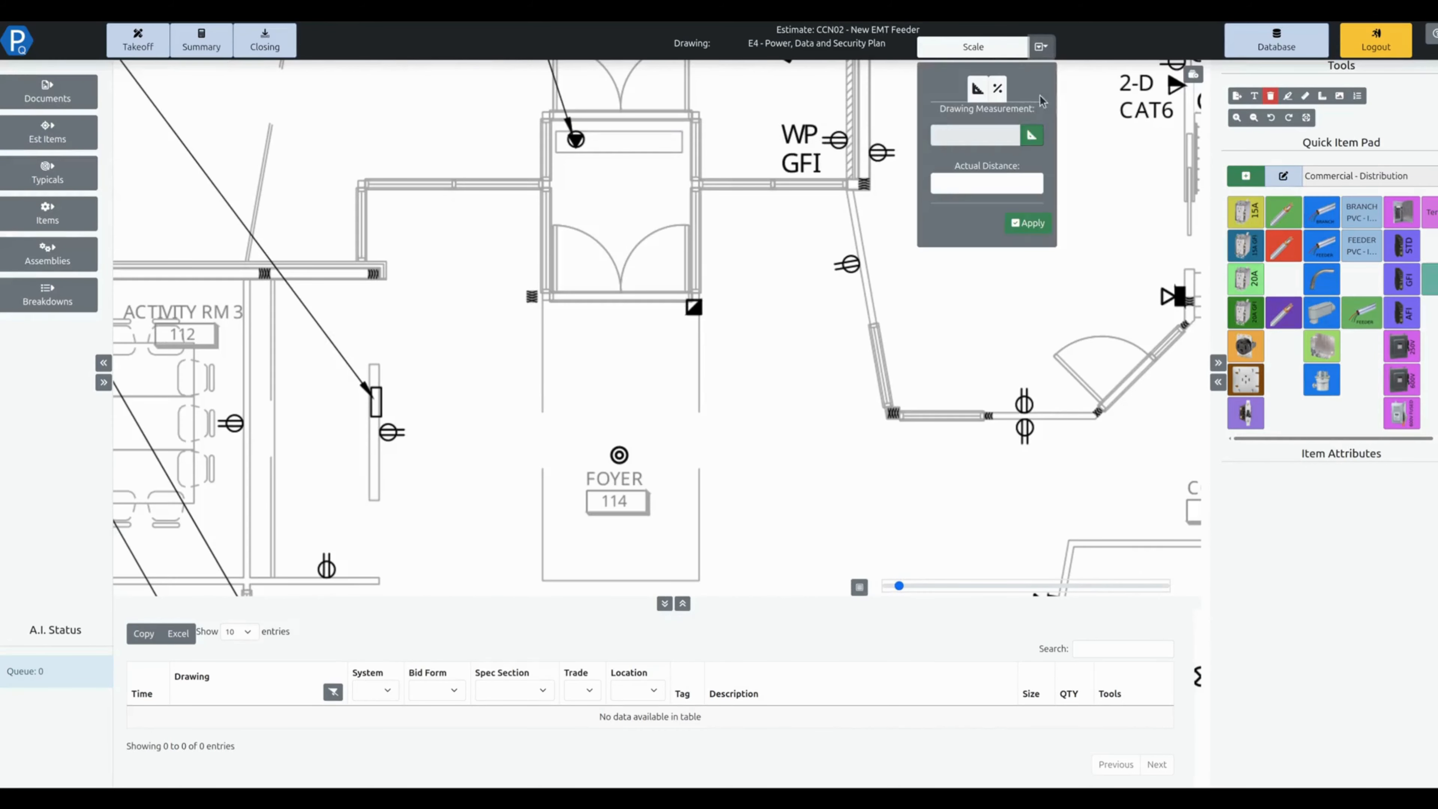
pyautogui.click(1032, 135)
pyautogui.click(552, 295)
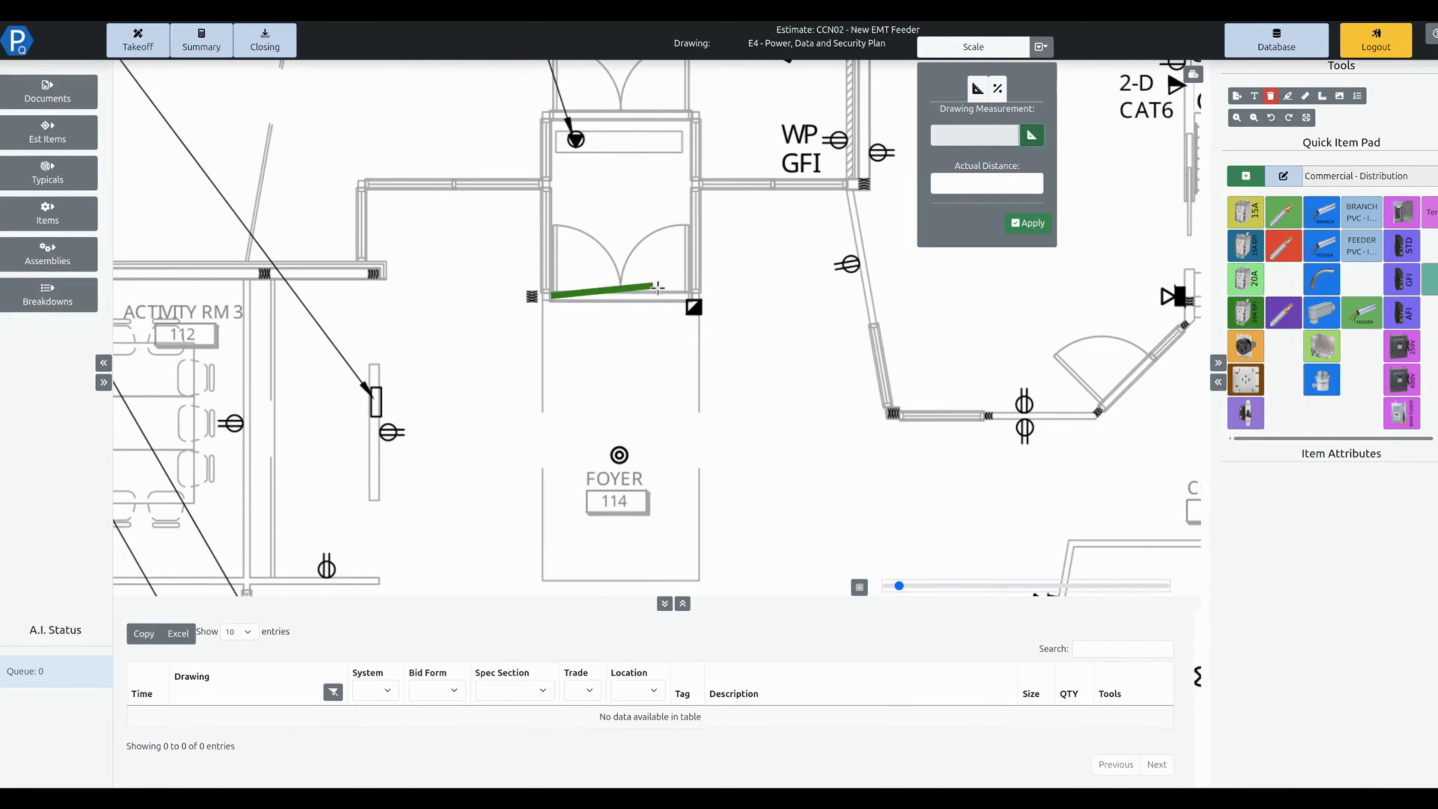
pyautogui.click(691, 295)
pyautogui.click(968, 183)
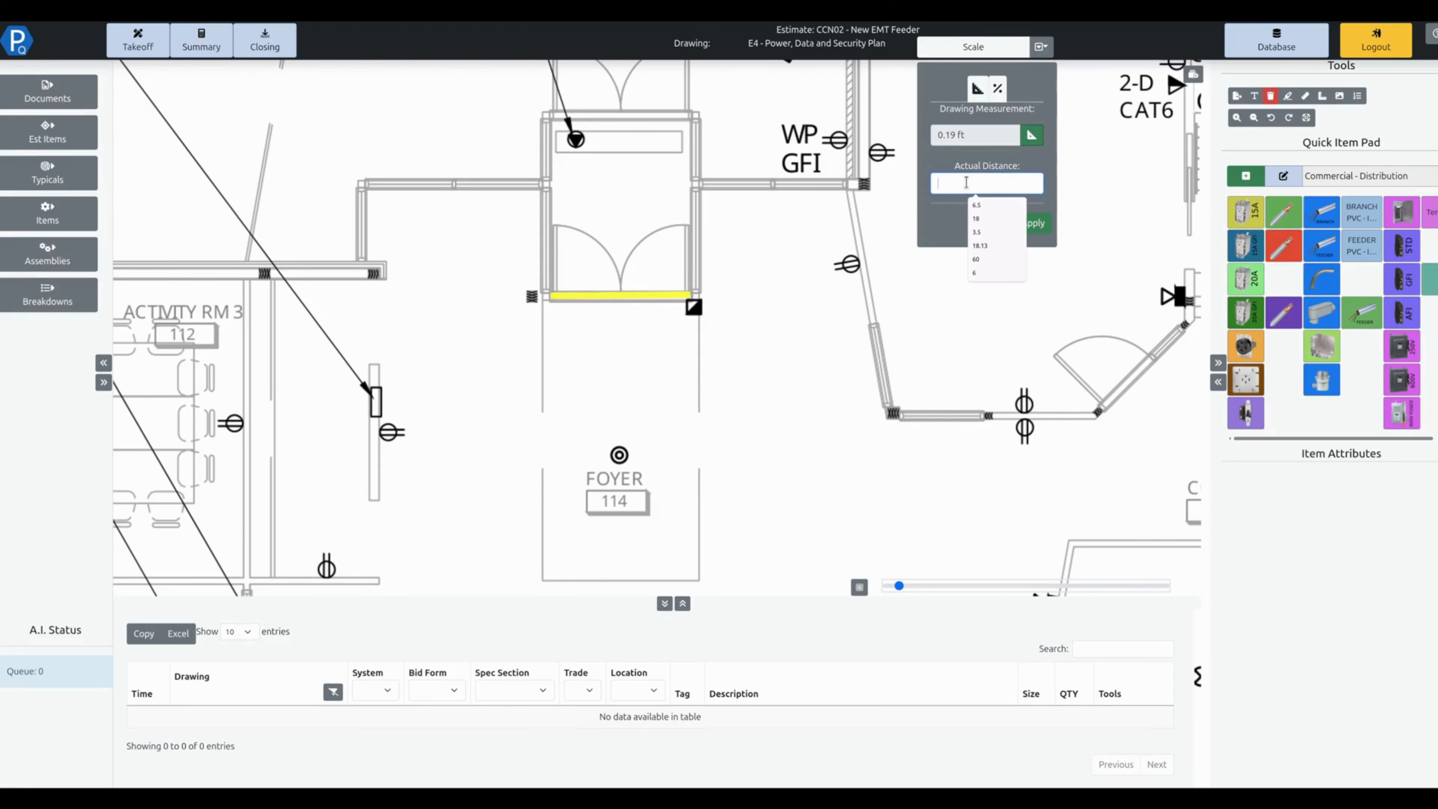
pyautogui.write('6.5')
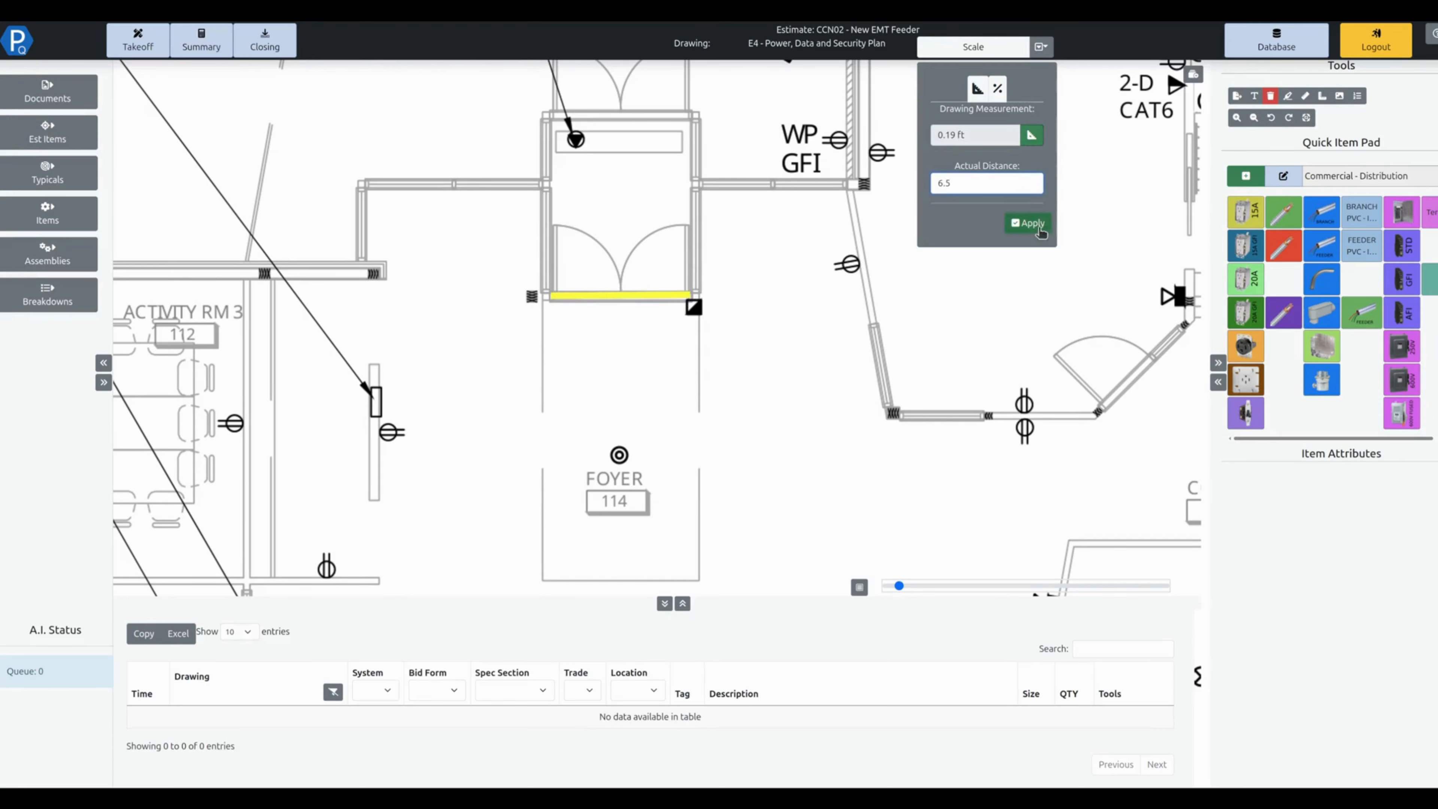
pyautogui.click(1028, 222)
# Start a new EMT feeder item with gauge #4 - #4, #C 3 and conduit size 1-1/2" - 38mm
pyautogui.scroll(-5, 705, 446)
pyautogui.moveTo(683, 445)
pyautogui.mouseDown()
pyautogui.moveTo(582, 422)
pyautogui.moveTo(587, 409)
pyautogui.mouseUp()
pyautogui.click(1331, 256)
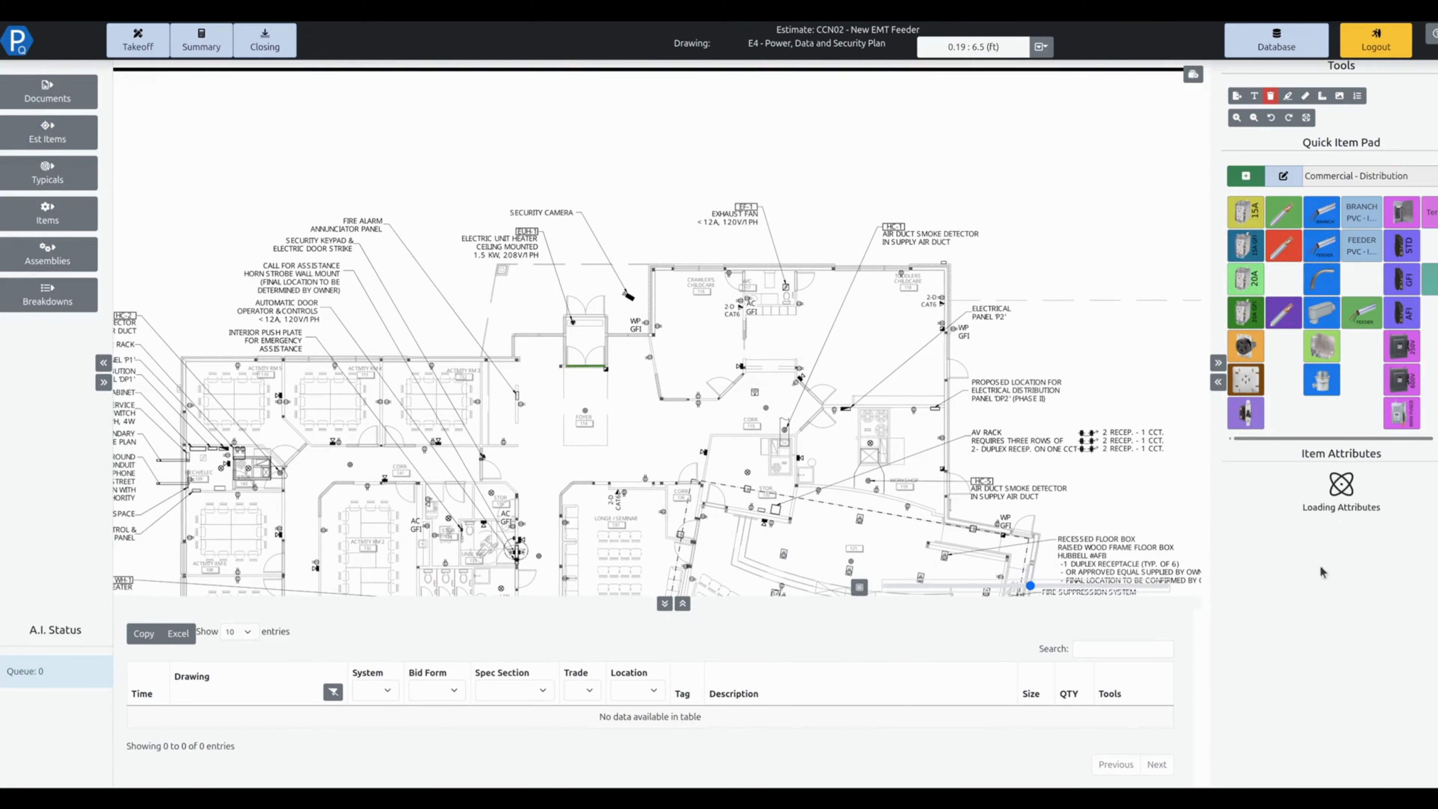
pyautogui.click(1361, 489)
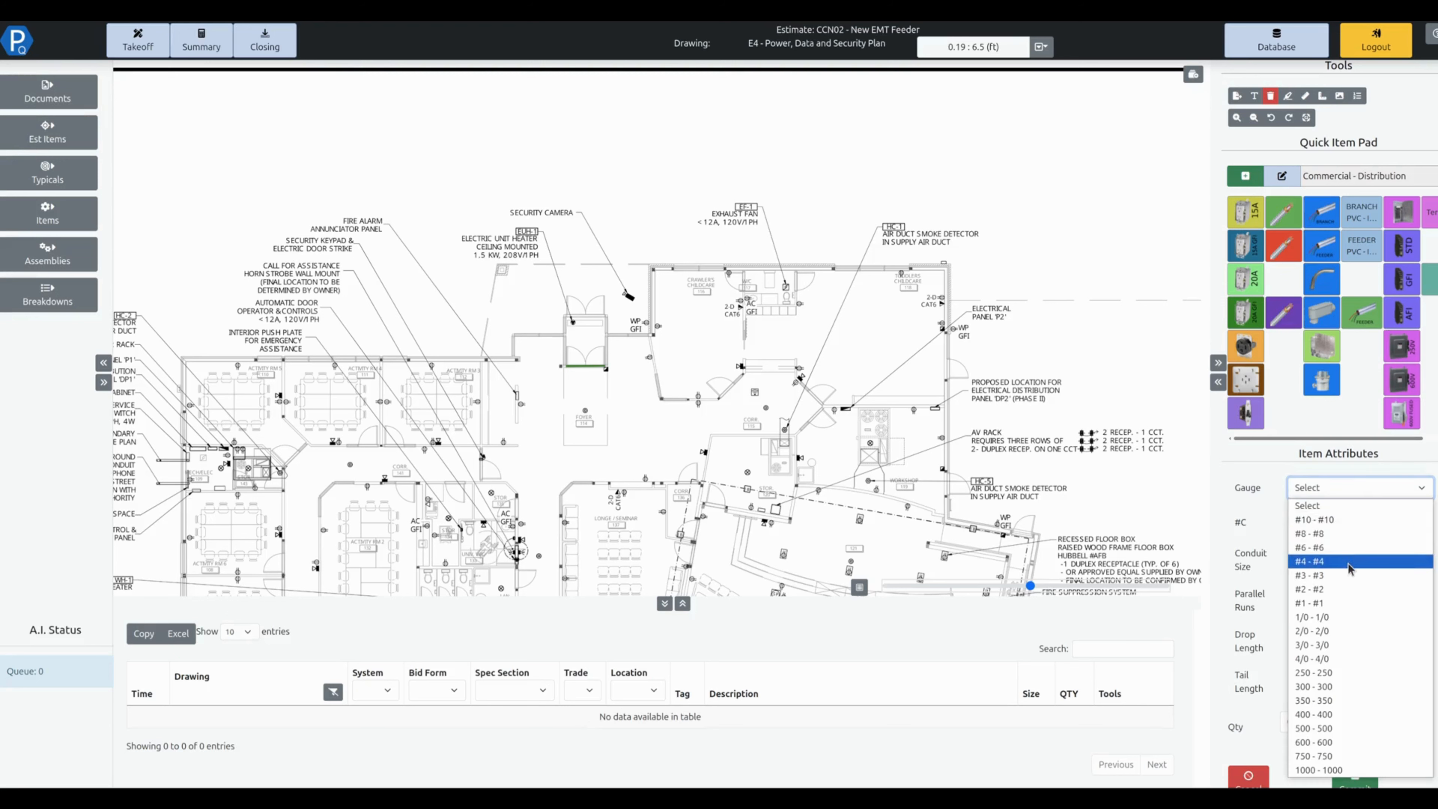
pyautogui.click(1349, 562)
pyautogui.click(1348, 524)
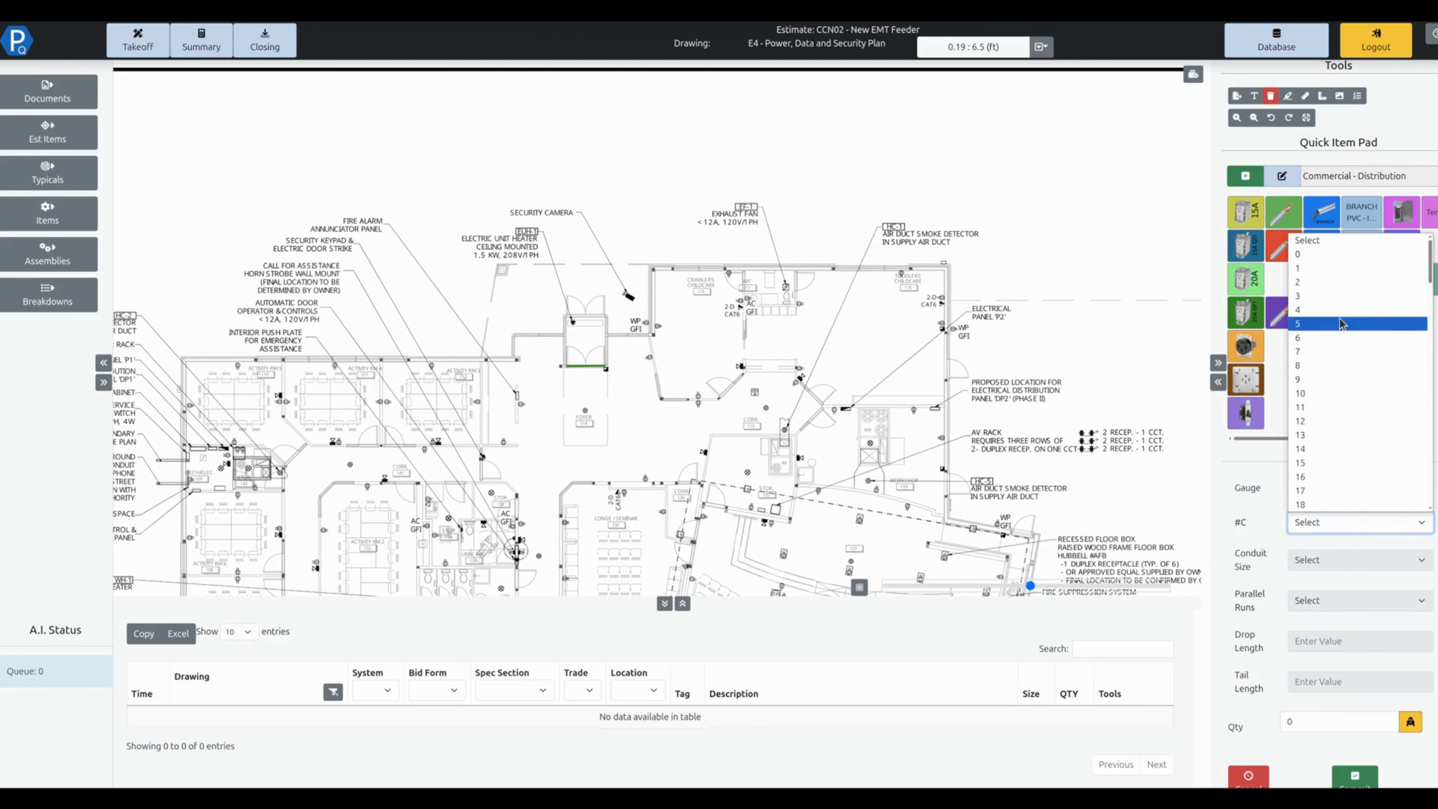
pyautogui.click(1346, 297)
pyautogui.click(1346, 559)
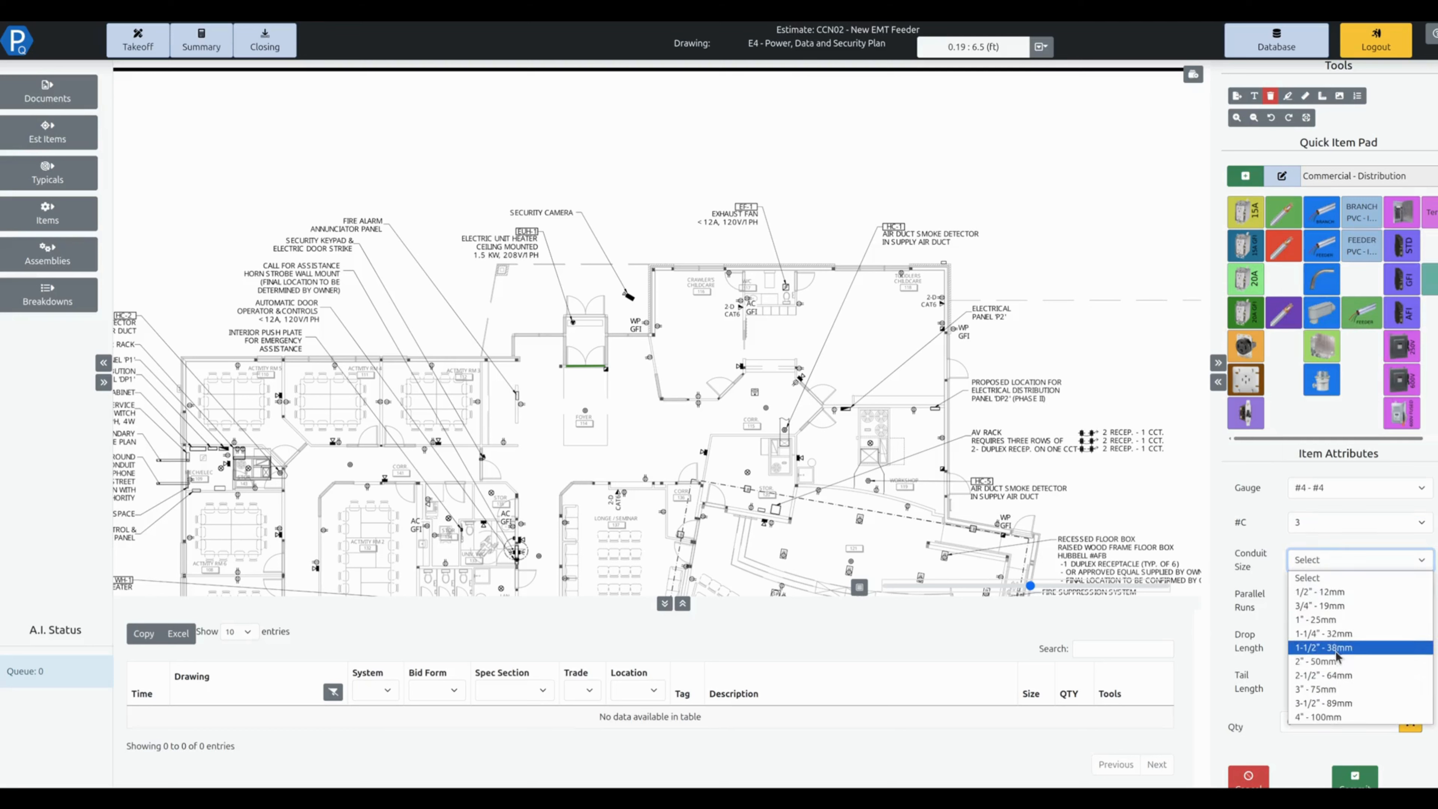
pyautogui.click(1335, 651)
# Set the EMT feeder's parallel runs to 1, drop length to 20 and tail length to 10
pyautogui.click(1359, 599)
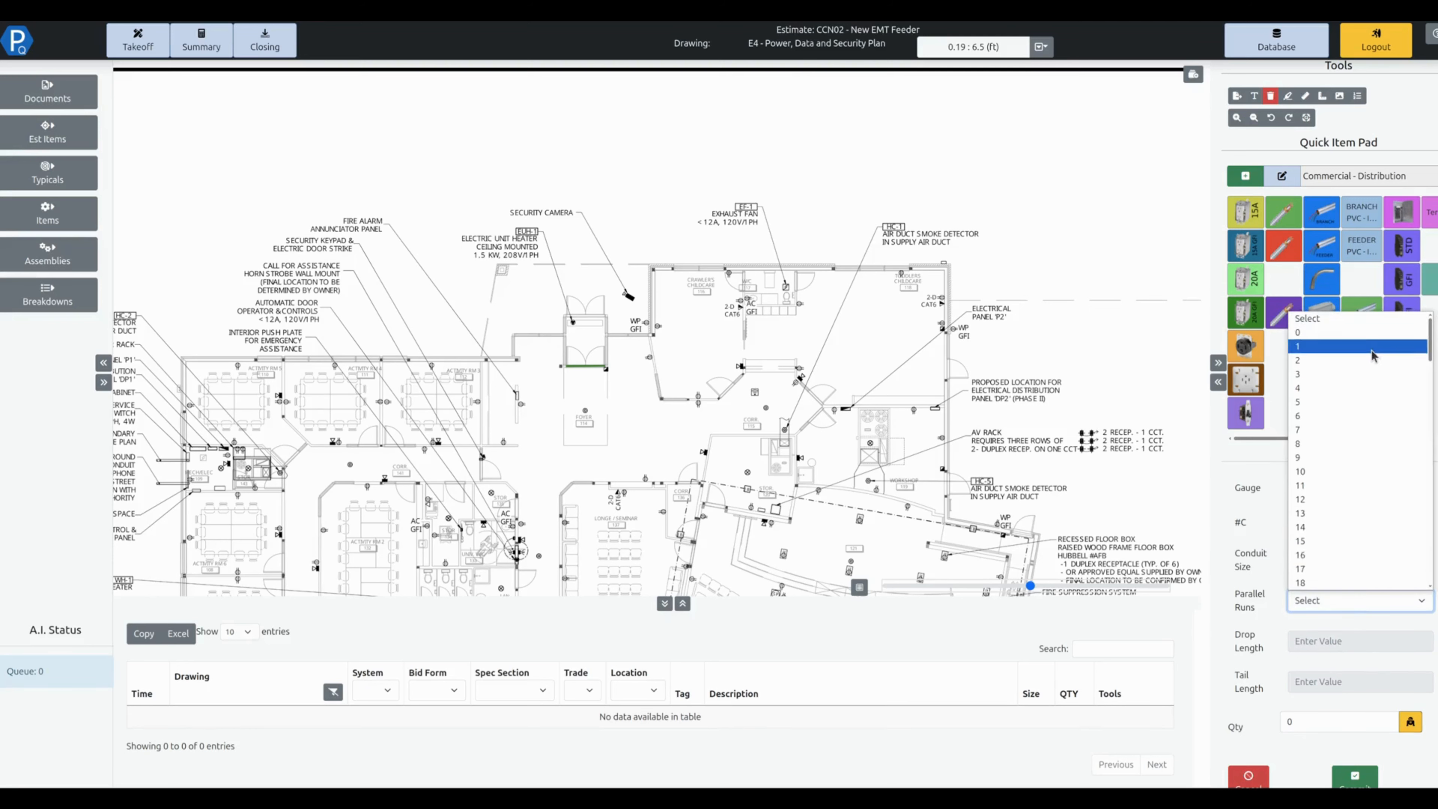
pyautogui.click(1378, 347)
pyautogui.click(1365, 638)
pyautogui.write('20')
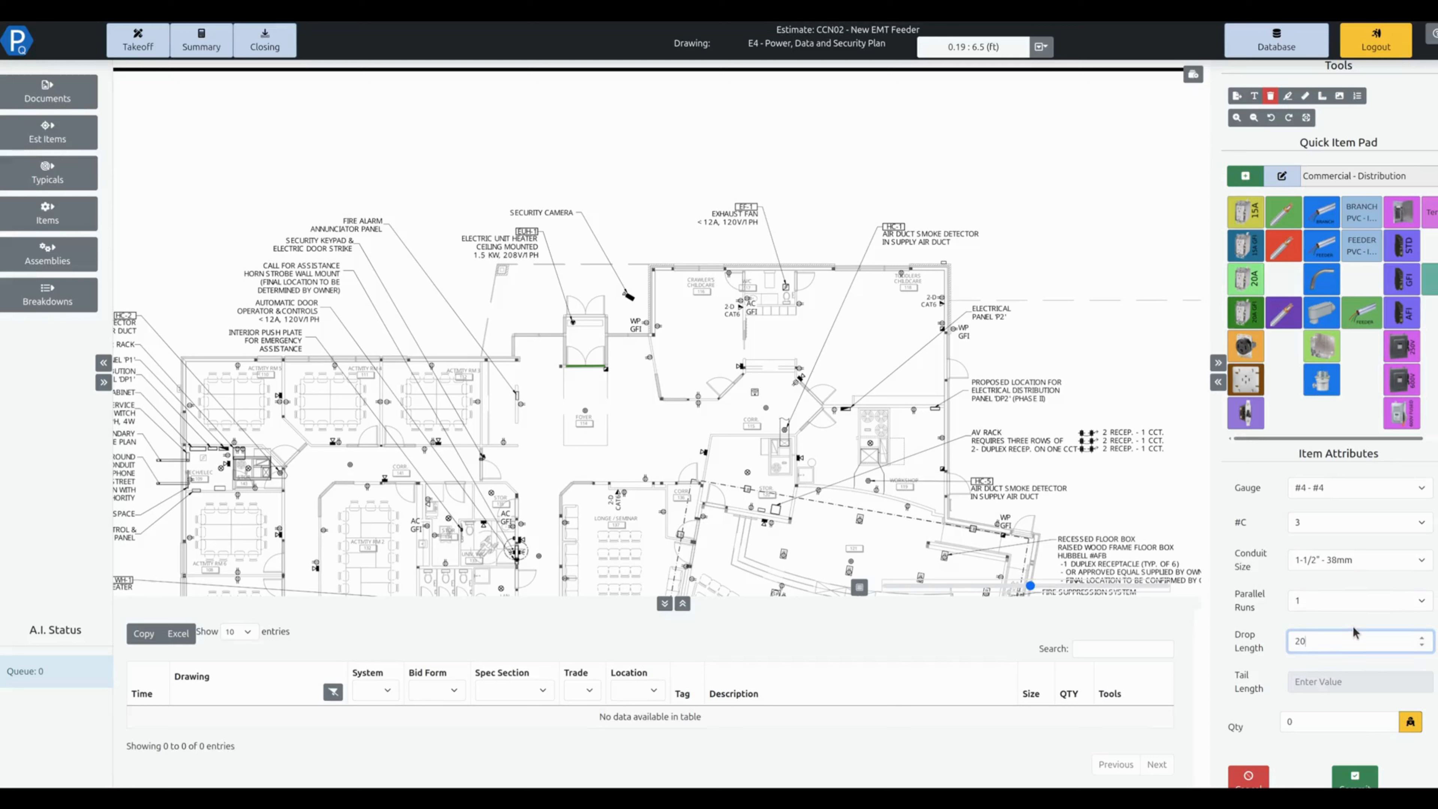
pyautogui.click(1332, 687)
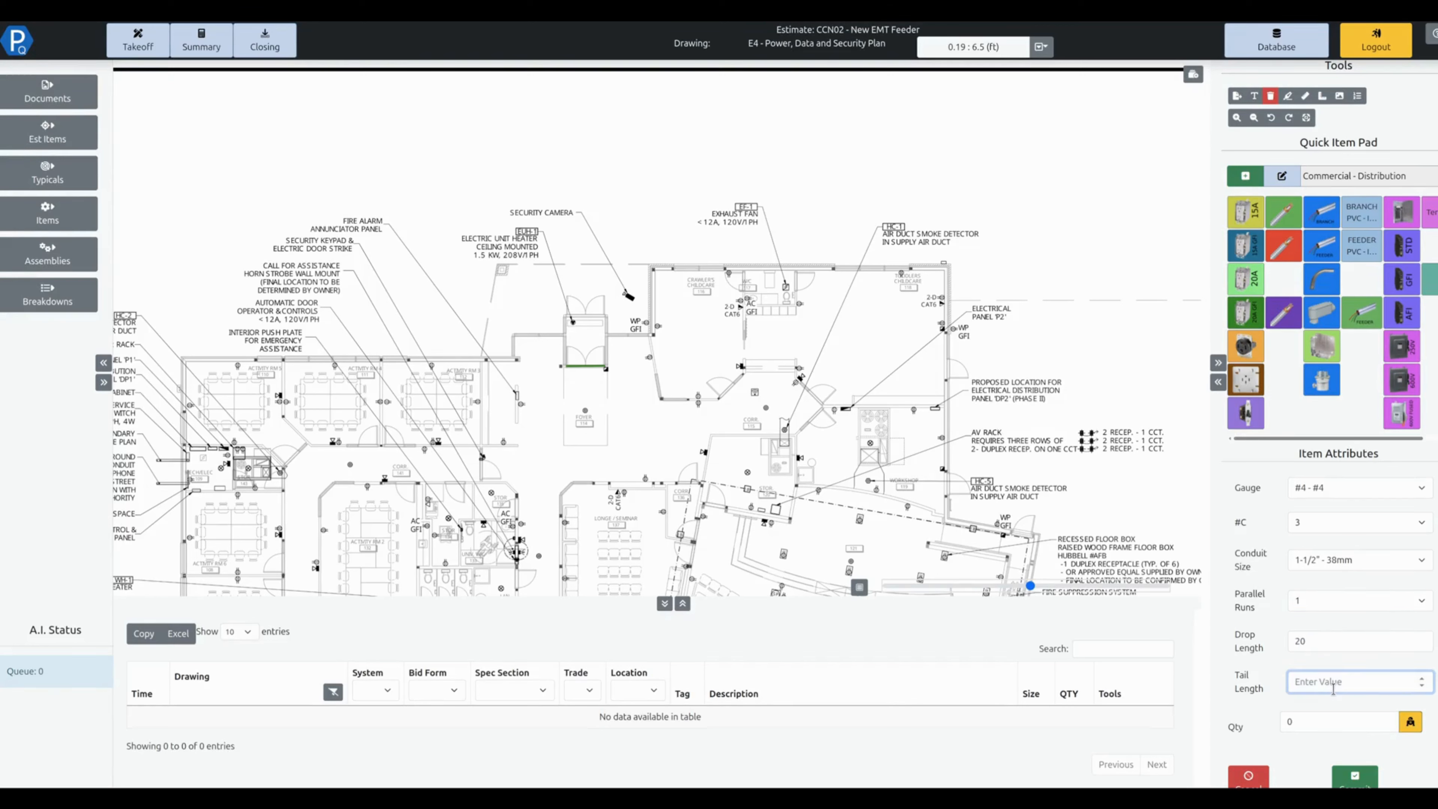
pyautogui.write('10')
# Trace the feeder about 120 ft along the corridor from distribution panel DP1 to the proposed DP2 location and commit it
pyautogui.click(213, 464)
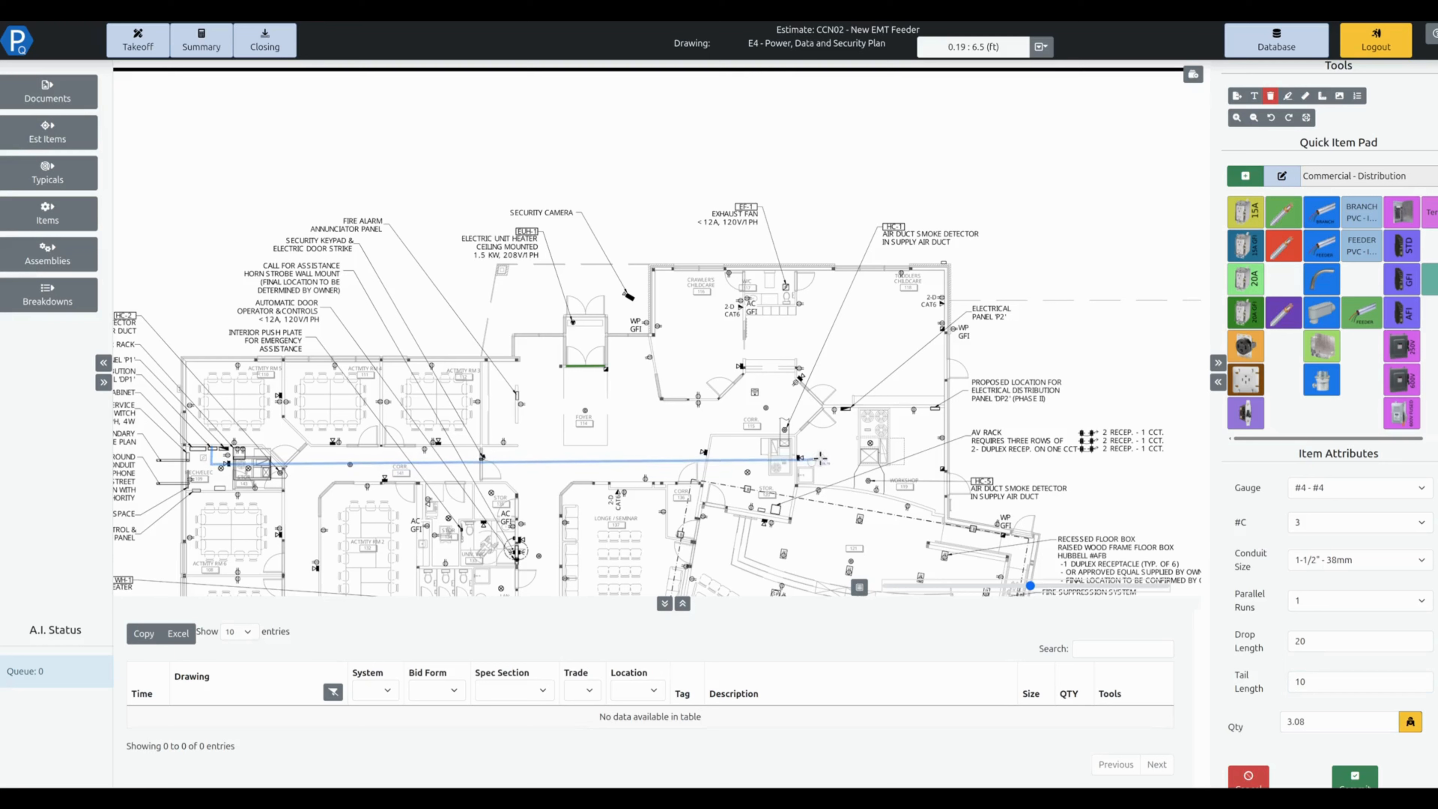
pyautogui.click(847, 454)
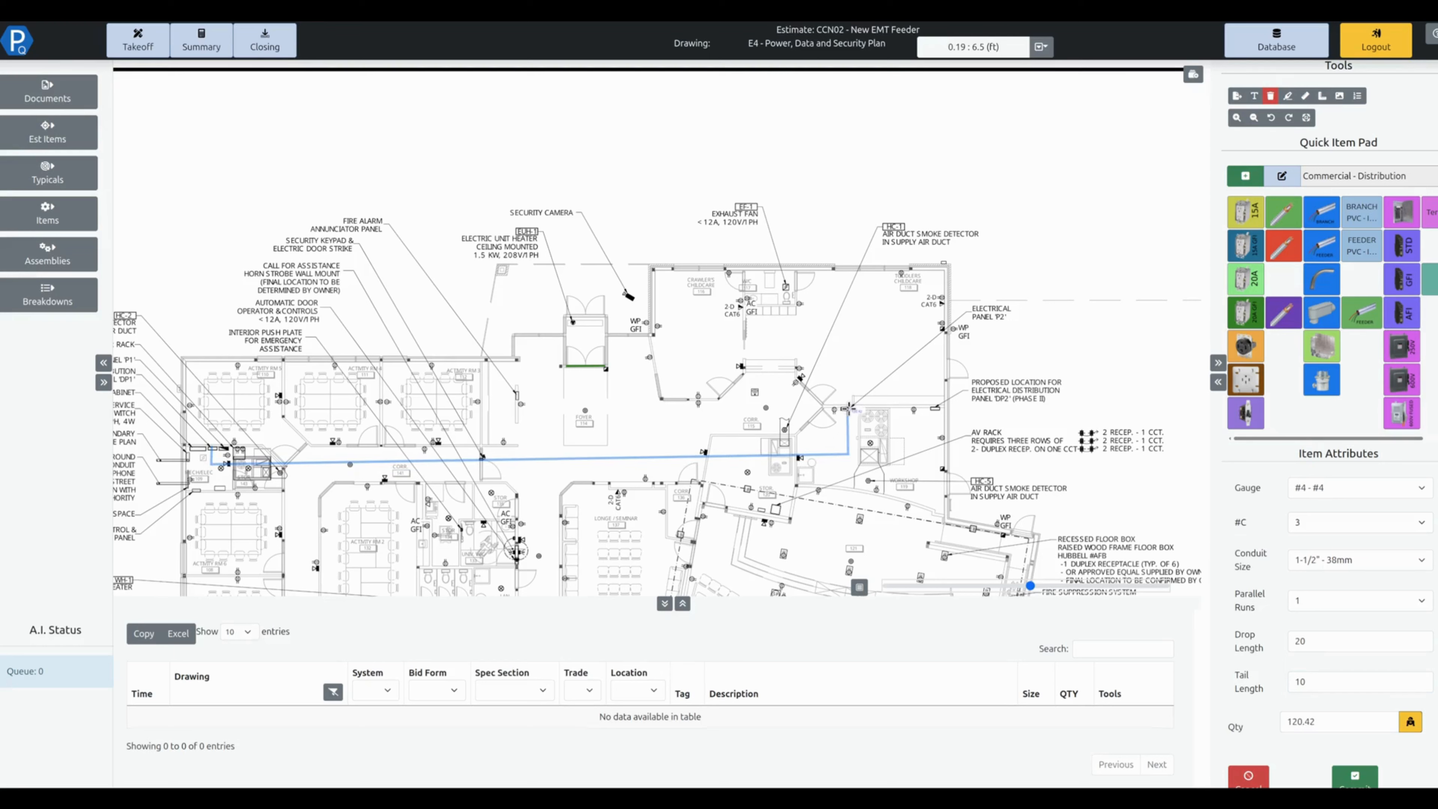
pyautogui.press('Return')
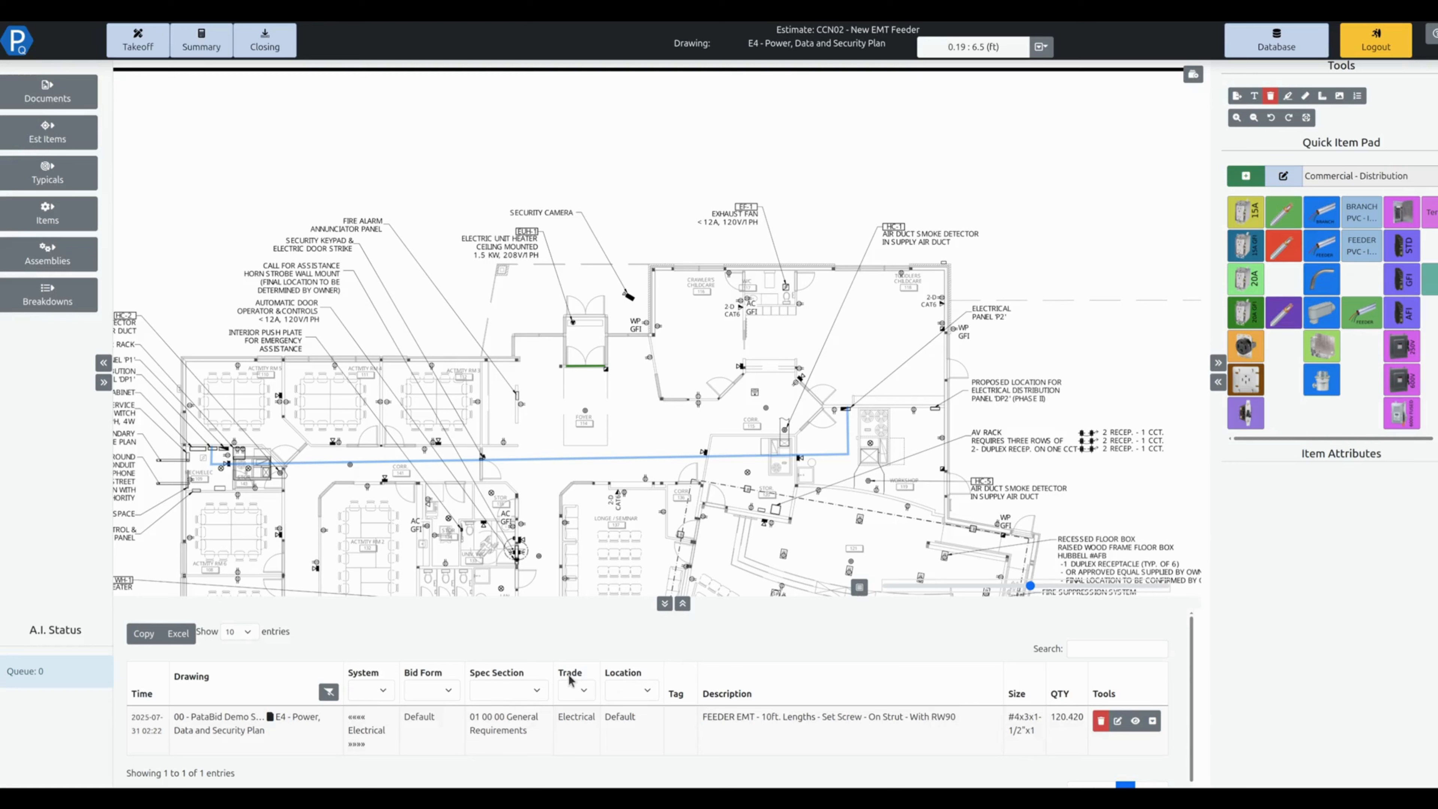
# Start a standard breaker item rated 100A - 100A with 3 - 3 poles
pyautogui.click(1246, 379)
pyautogui.click(1313, 491)
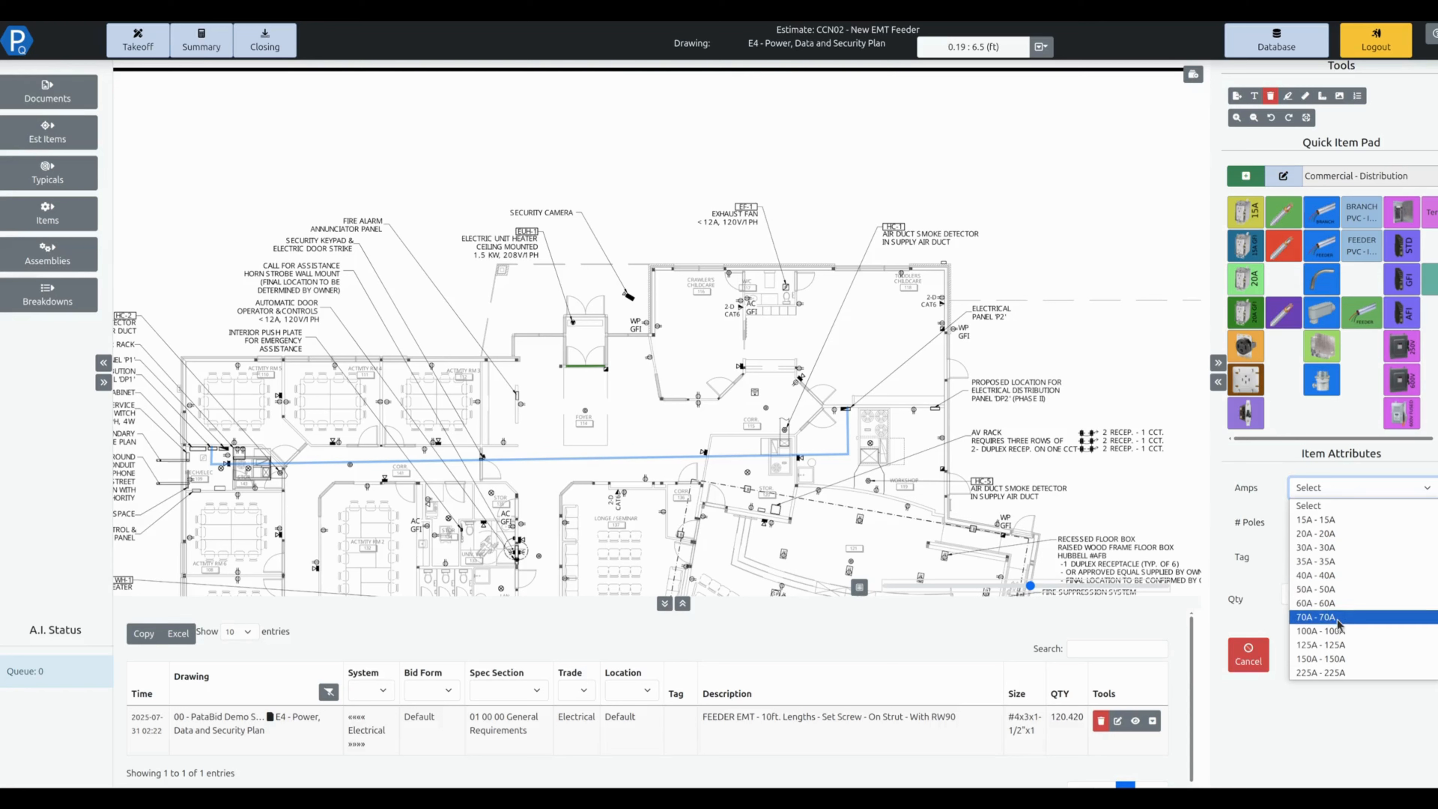
pyautogui.click(1337, 630)
pyautogui.click(1343, 522)
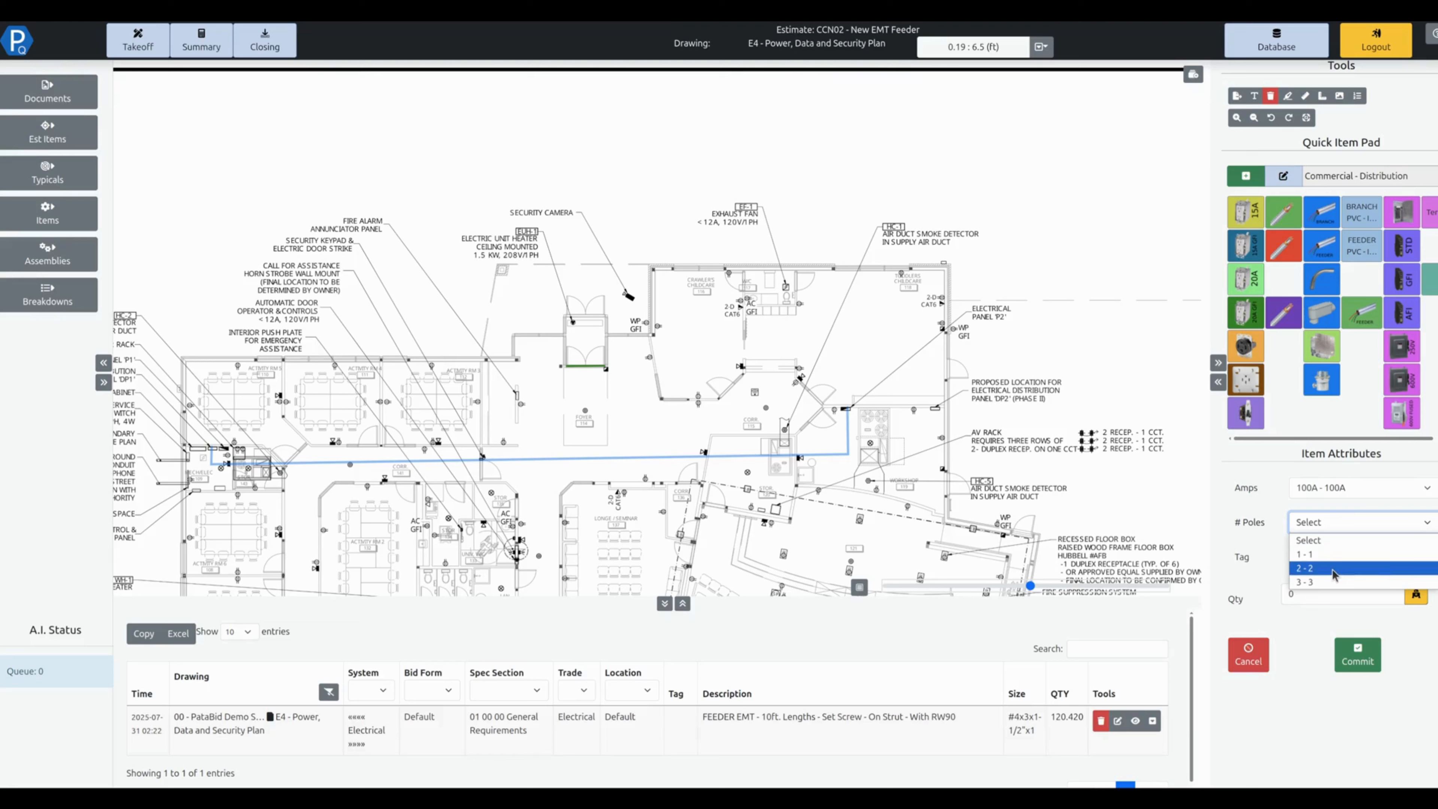
pyautogui.click(1325, 582)
# Tag the breaker "Feeder to Mech Rm Panel P2" and commit it with a quantity of 1
pyautogui.click(1308, 556)
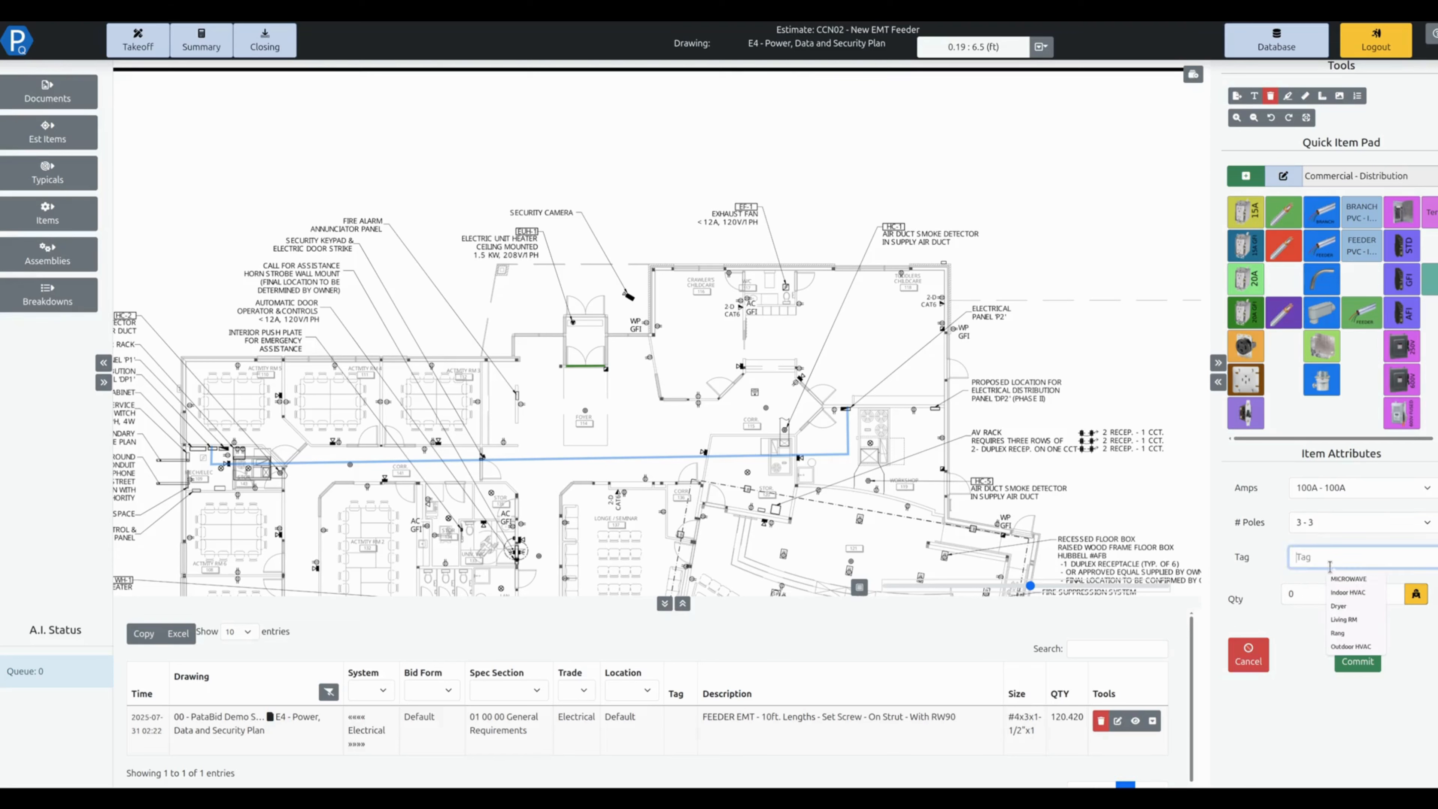
pyautogui.write('Grere')
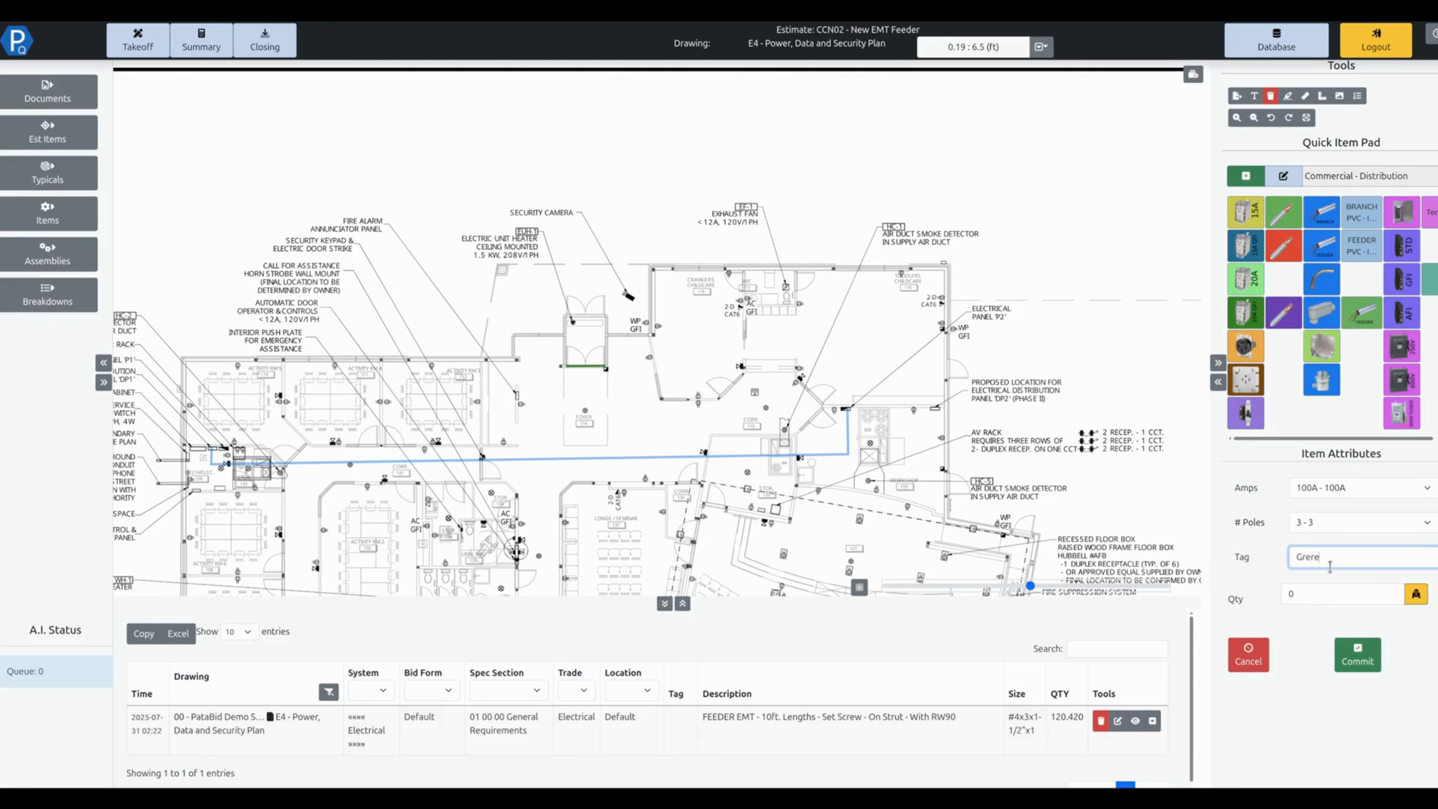
pyautogui.press('BackSpace')
pyautogui.press('BackSpace')
pyautogui.write('Feed')
pyautogui.press('Left')
pyautogui.press('Left')
pyautogui.press('Left')
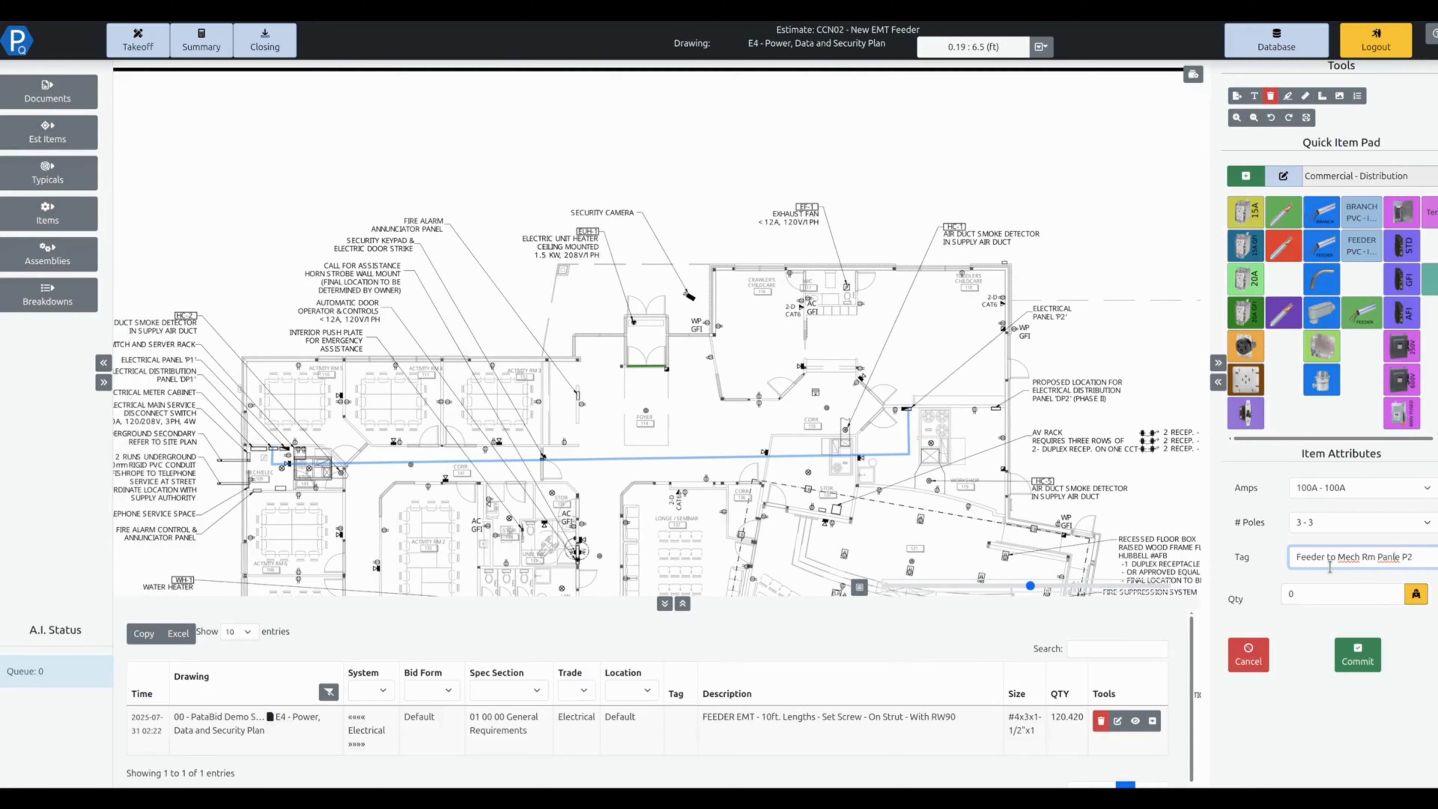
pyautogui.press('Delete')
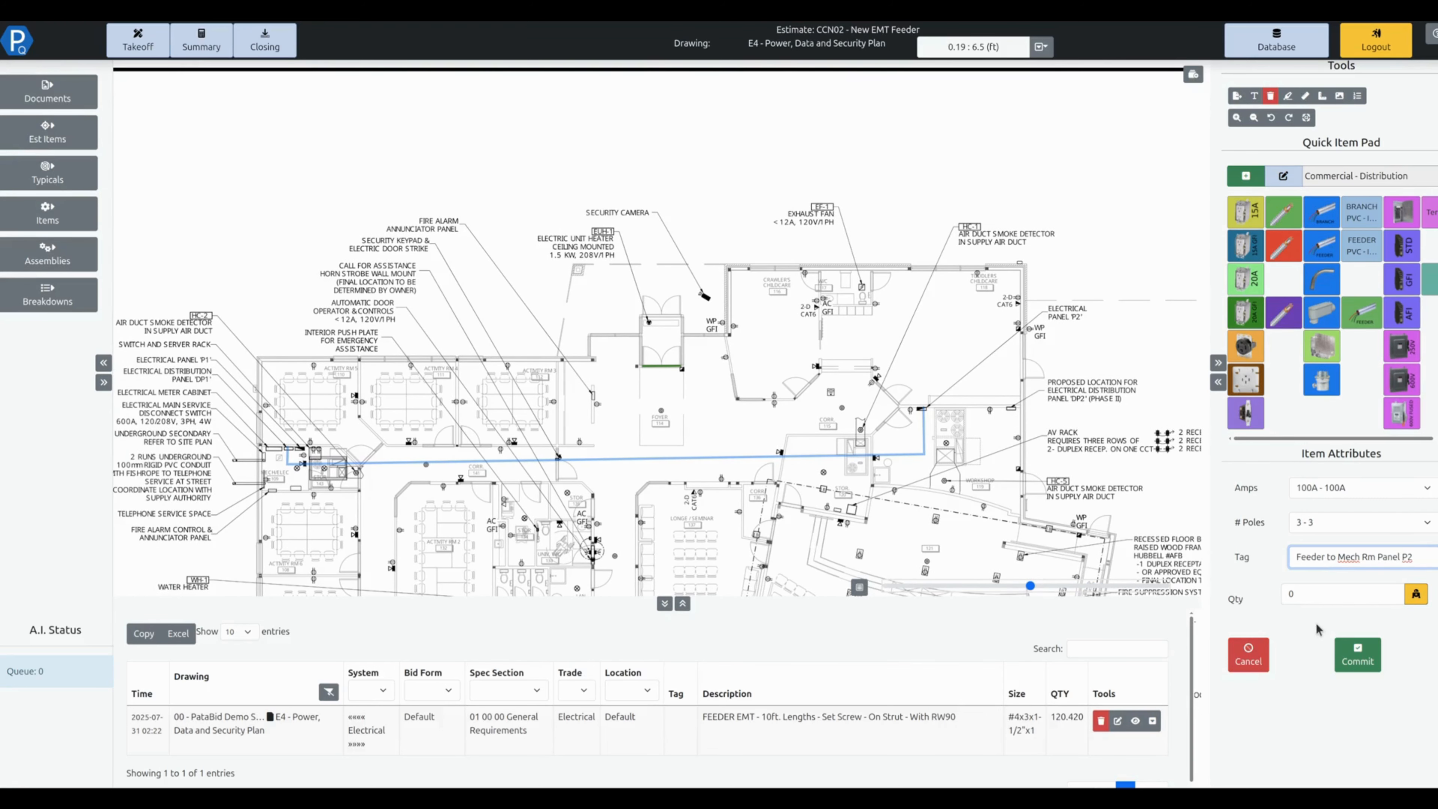
pyautogui.click(1315, 594)
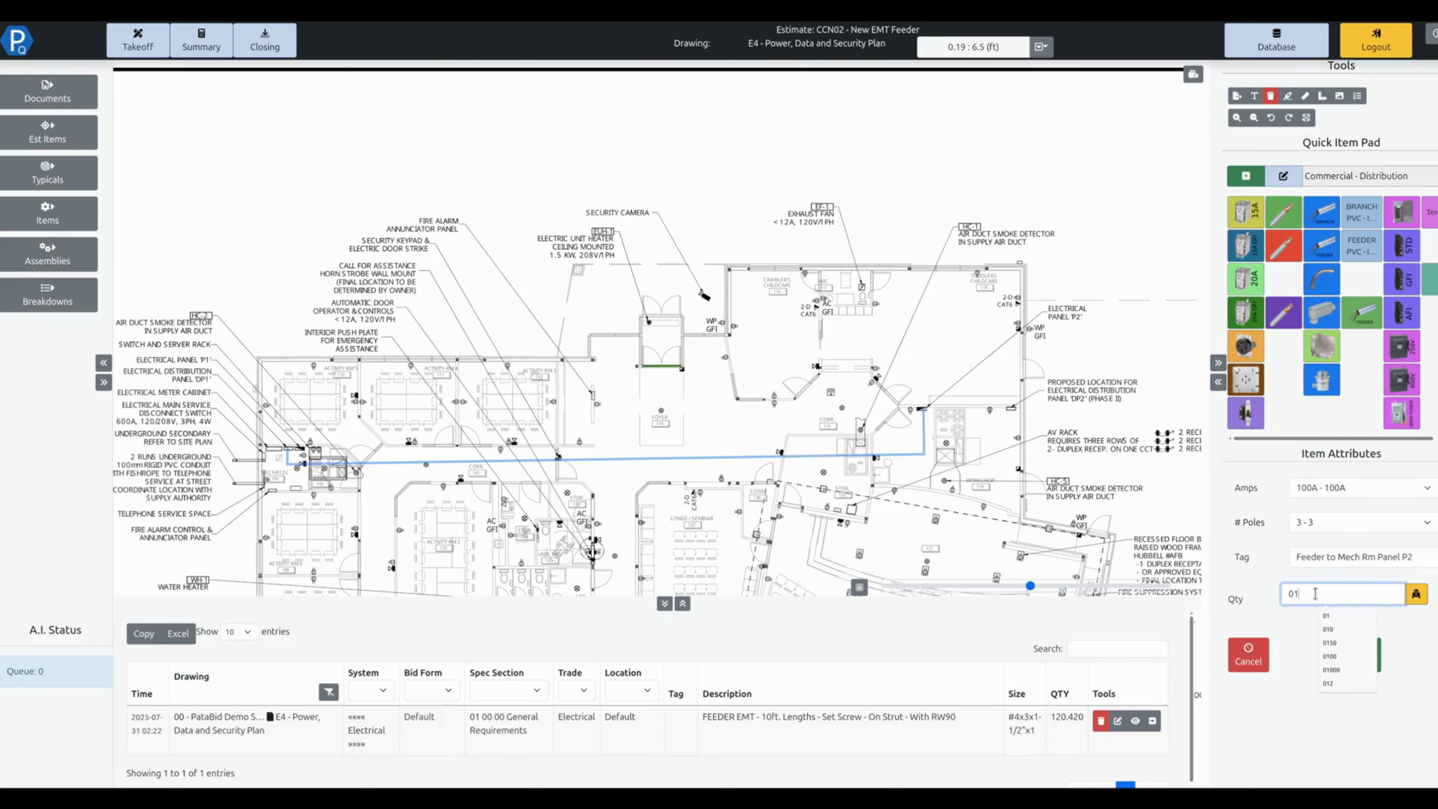
pyautogui.write('1')
pyautogui.click(1376, 662)
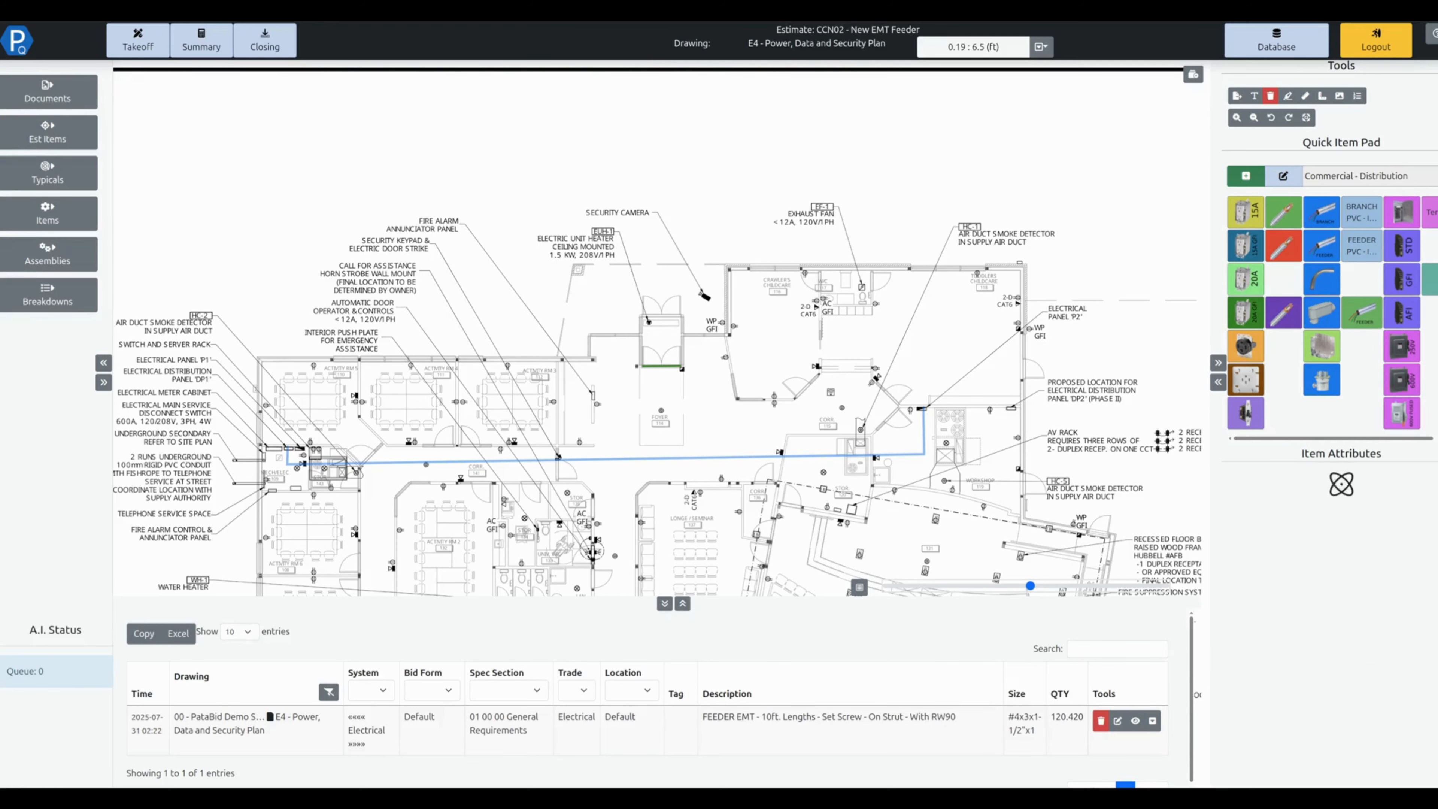
# Review the estimate summary and assign the Default Blended Crew to the E4 - Power, Data and Security Plan labor in the closing
pyautogui.click(198, 46)
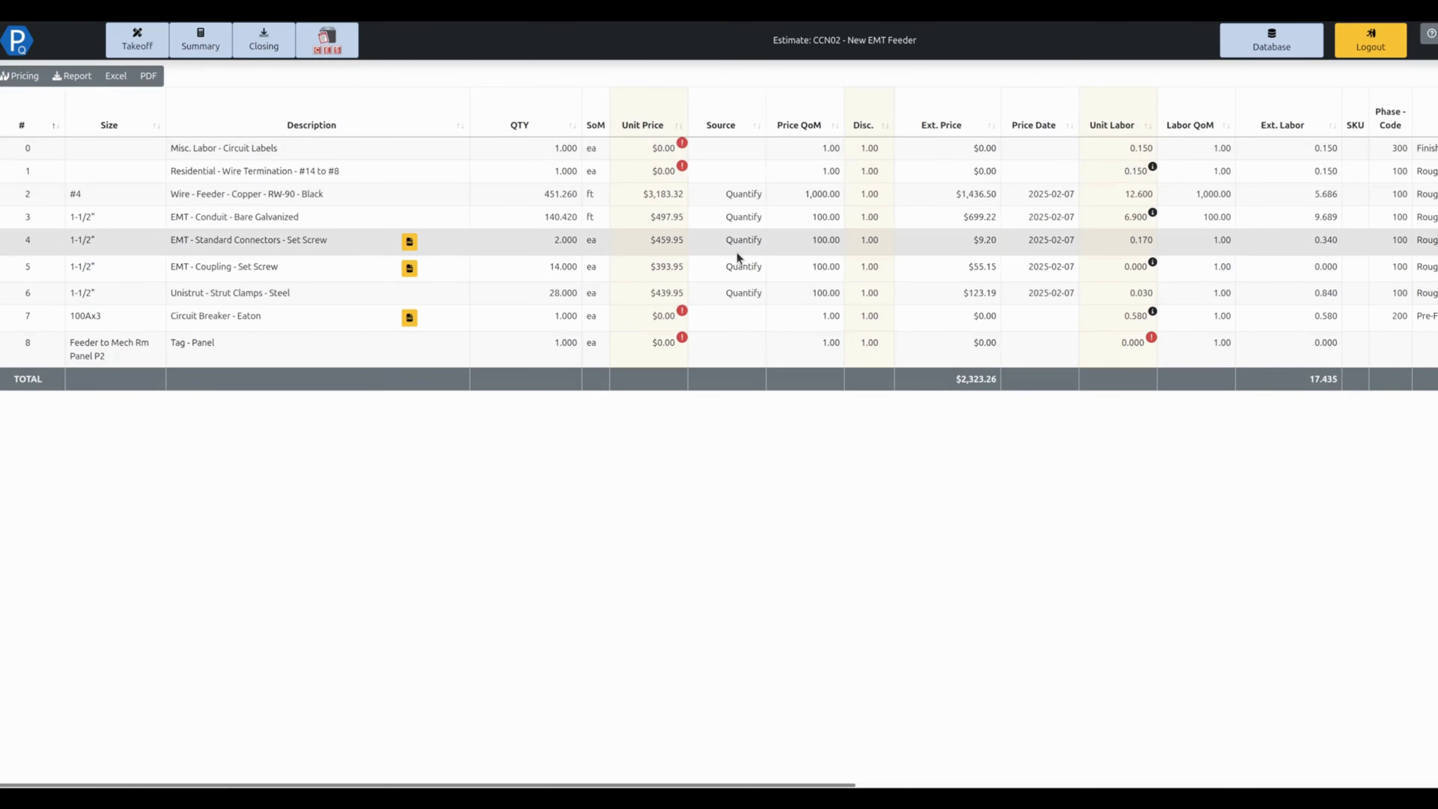
pyautogui.click(249, 48)
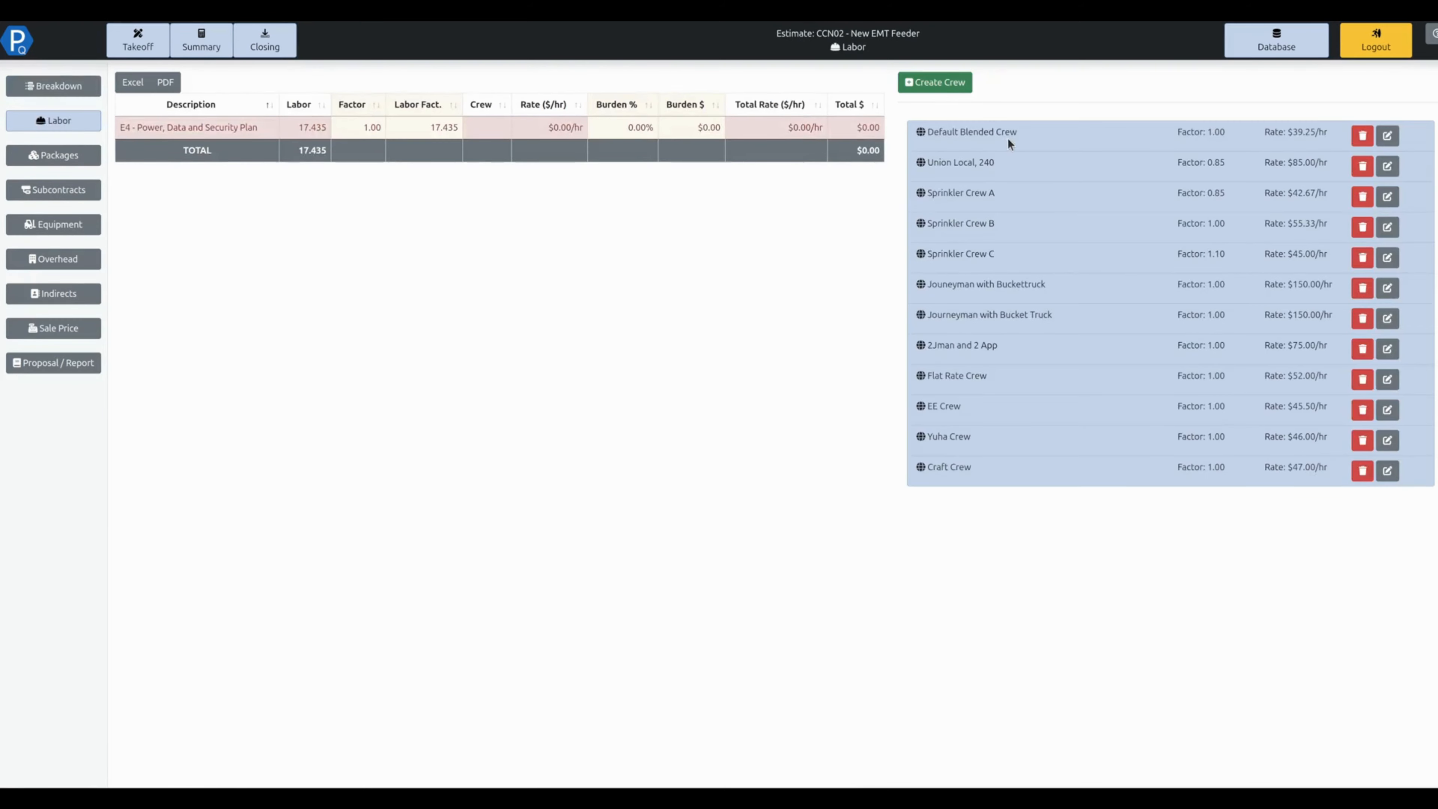
pyautogui.moveTo(1011, 136); pyautogui.dragTo(427, 129)
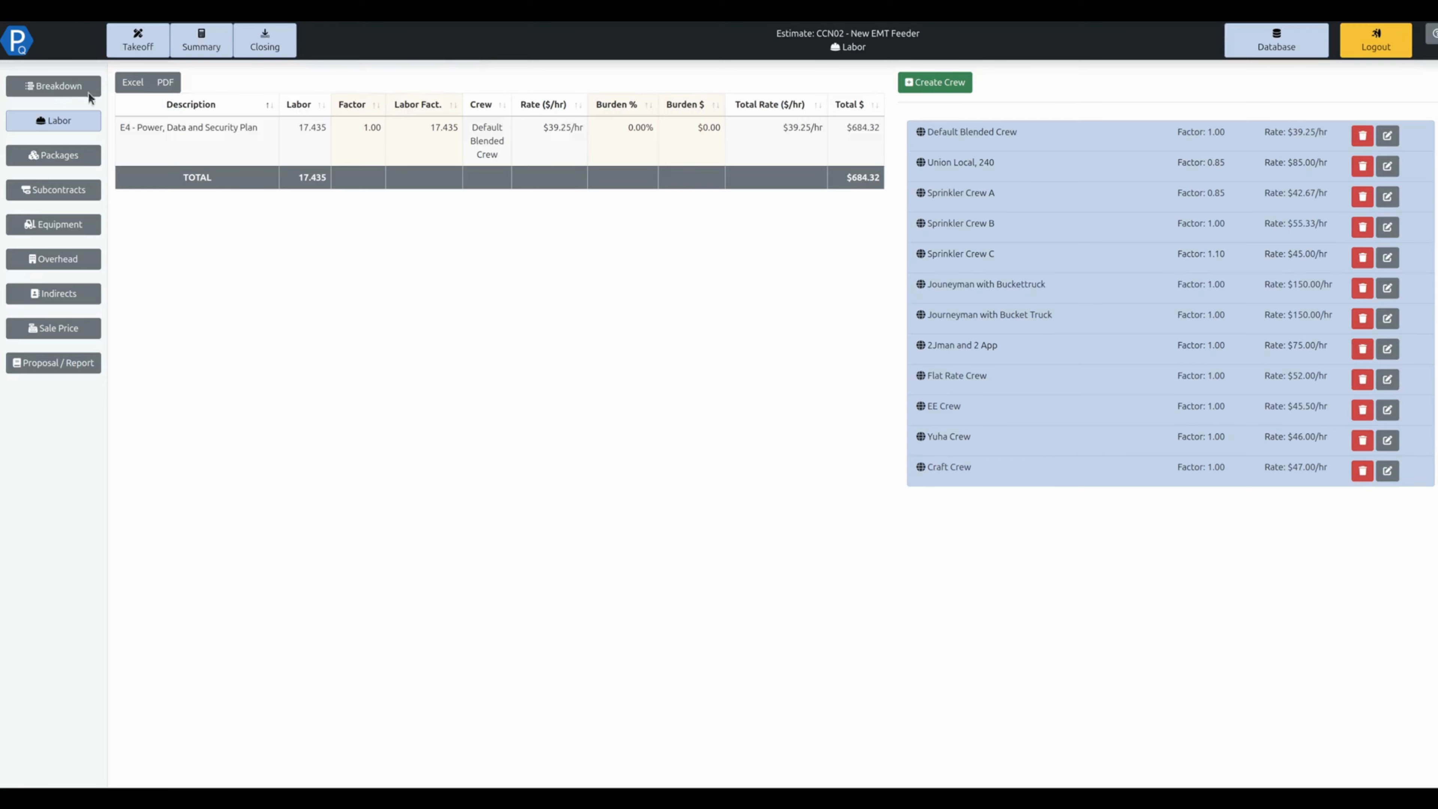
# Return to the takeoff and rename the E4 - Power, Data and Security Plan drawing as "E4 - New Feeder"
pyautogui.click(137, 40)
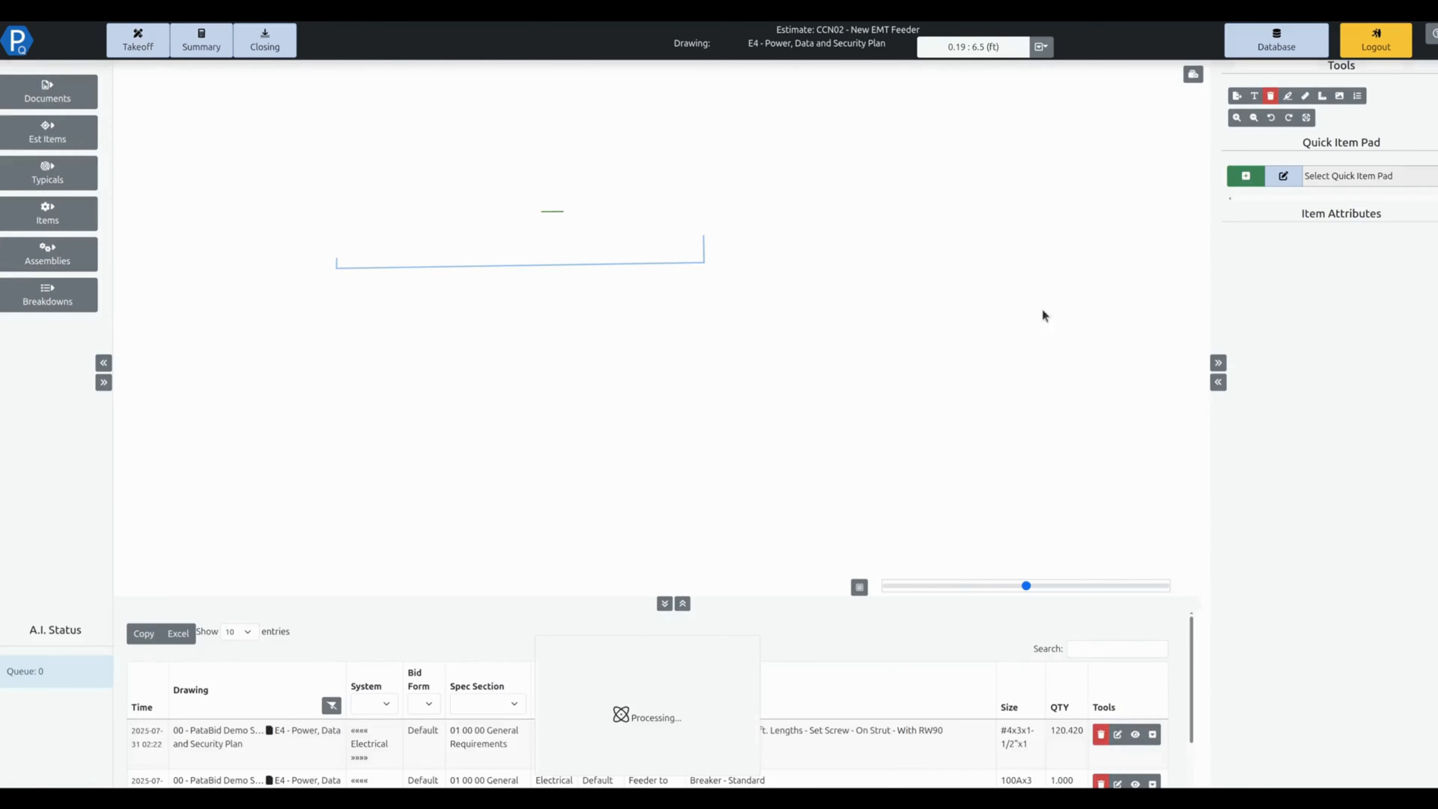
pyautogui.scroll(3, 419, 244)
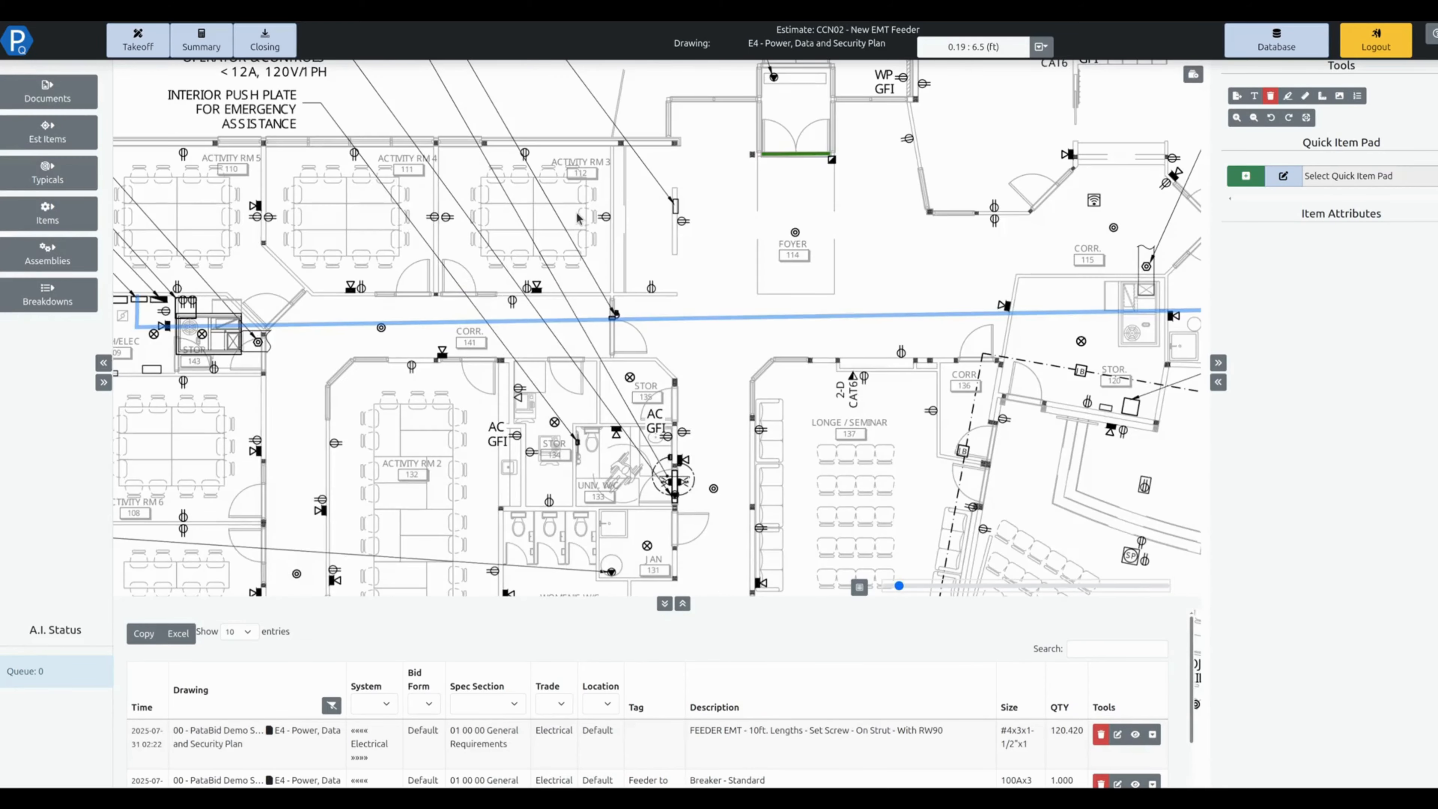
pyautogui.scroll(-2, 789, 332)
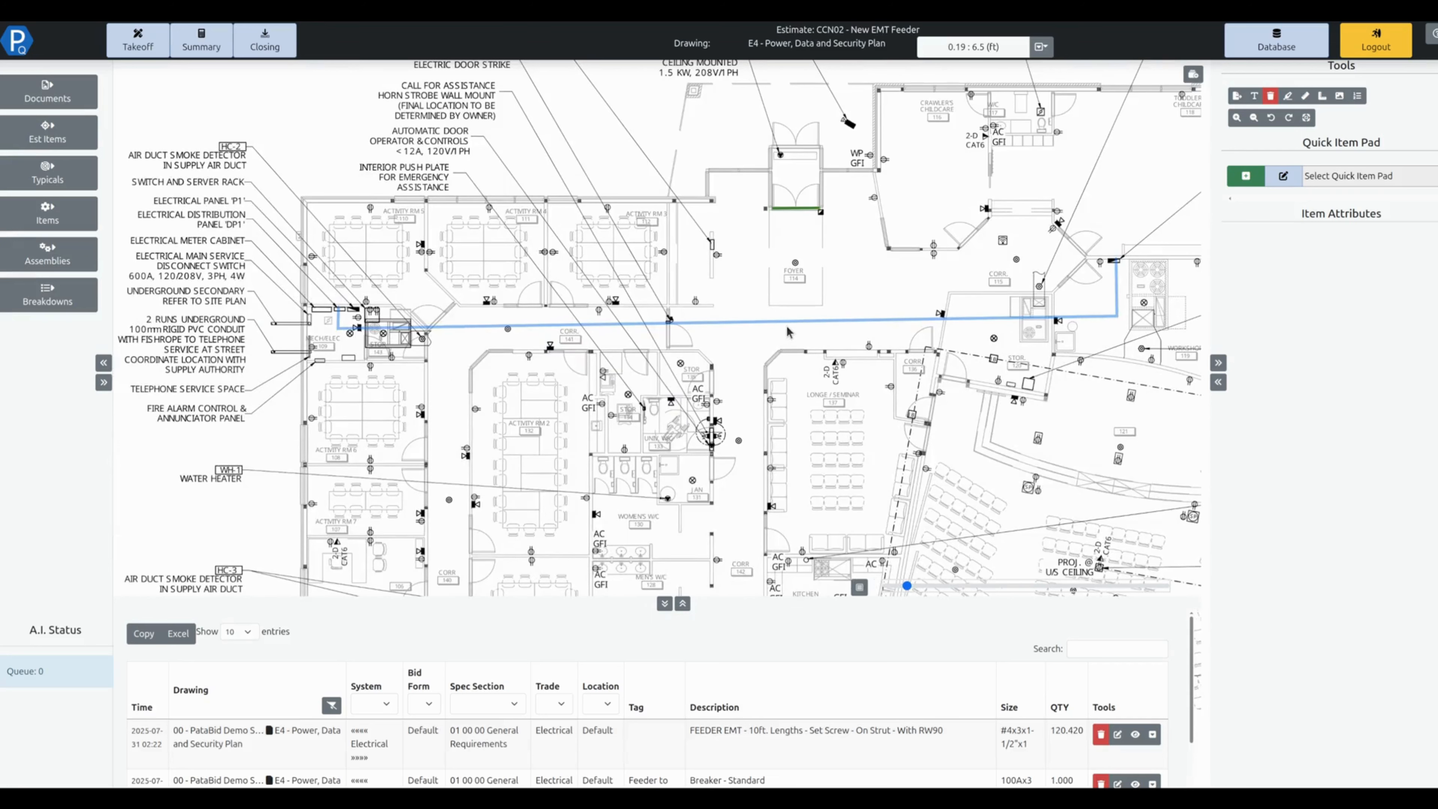
pyautogui.scroll(-1, 855, 322)
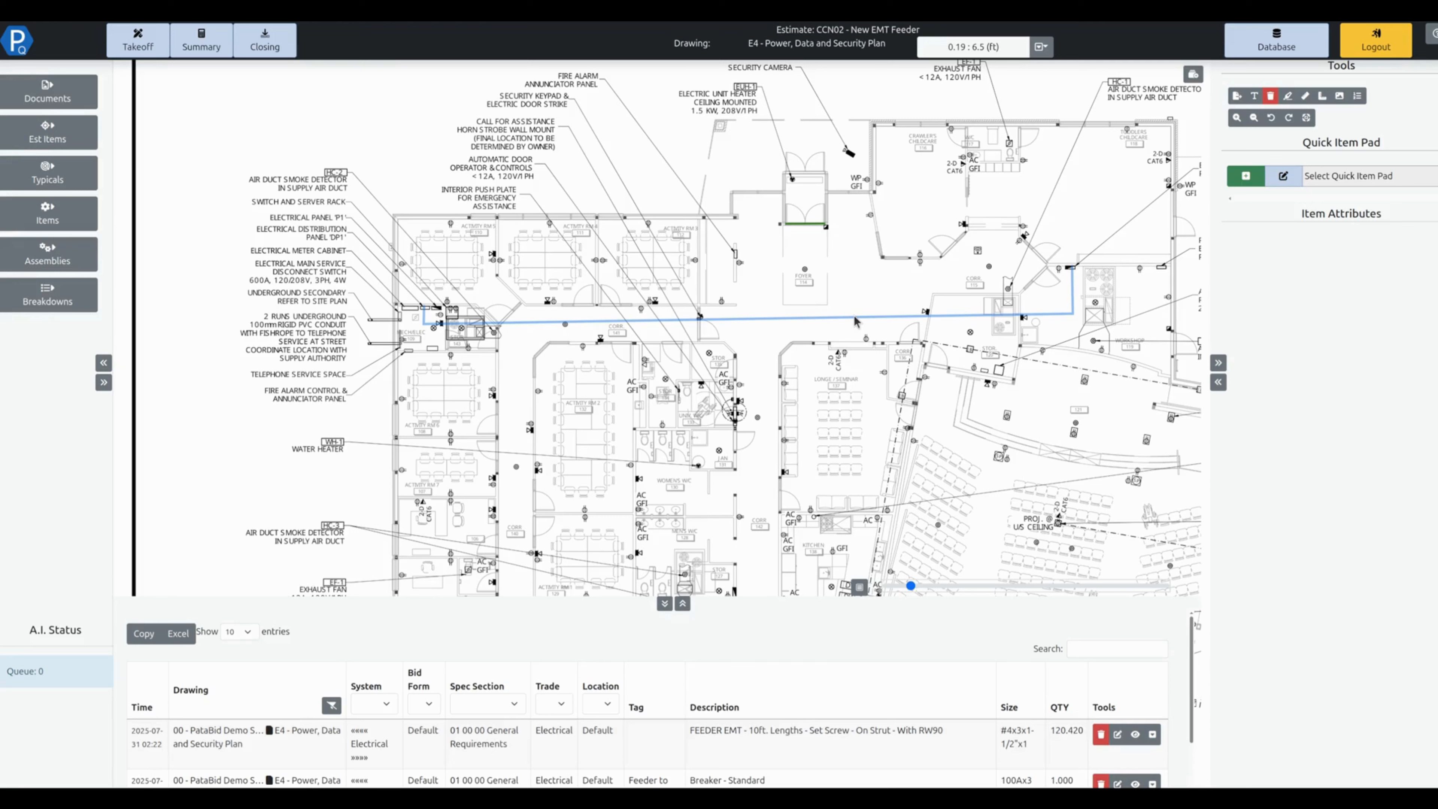
pyautogui.click(51, 91)
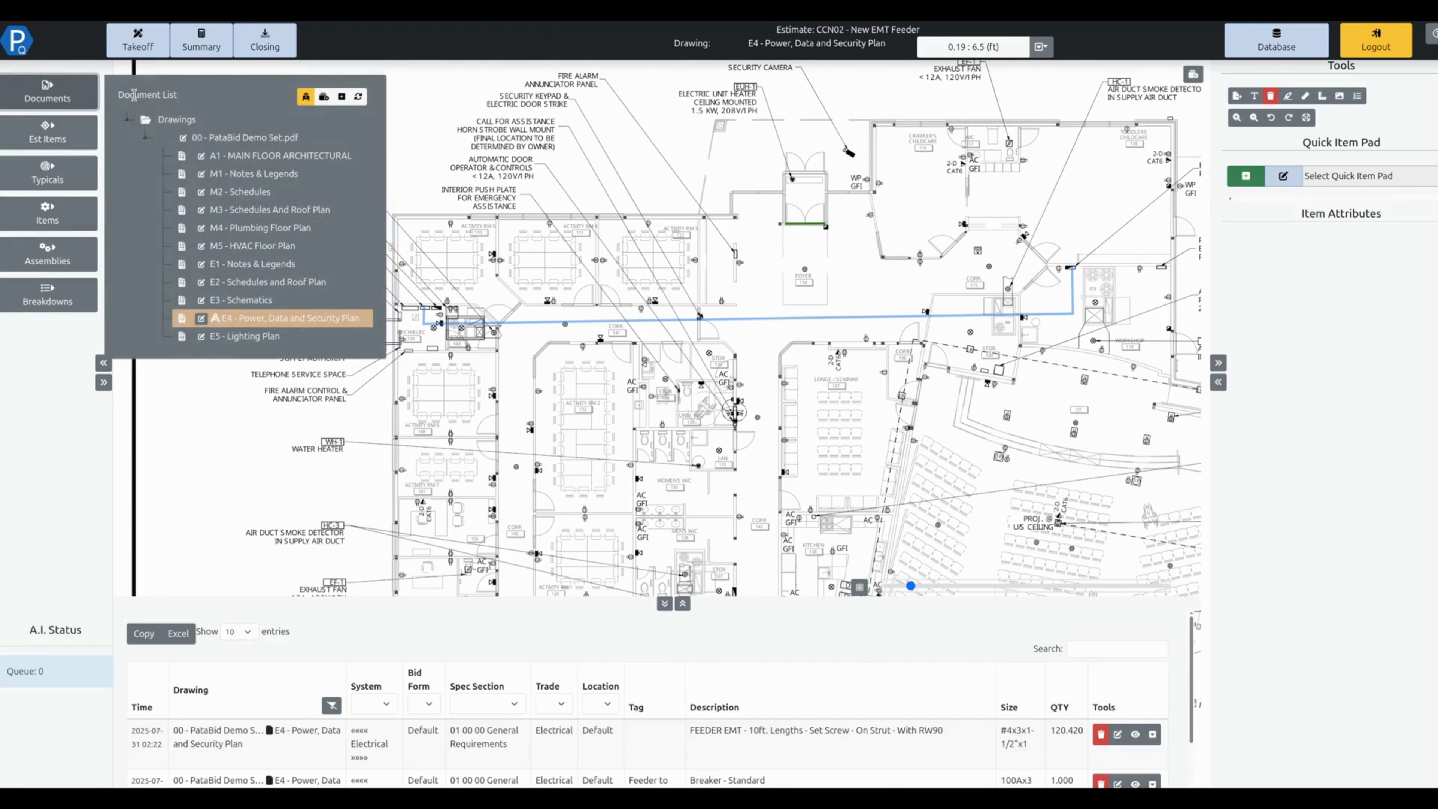
pyautogui.click(202, 317)
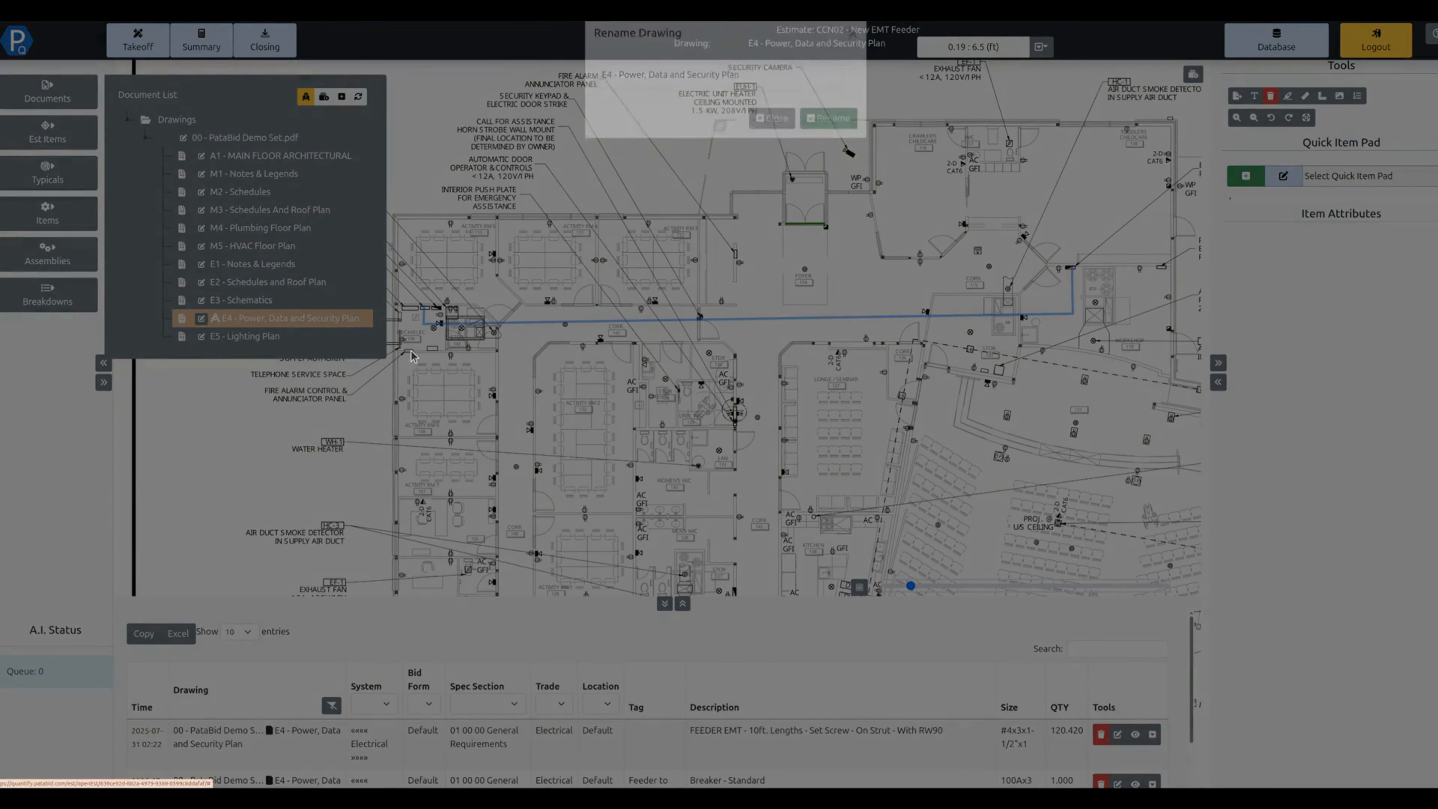
pyautogui.moveTo(619, 95); pyautogui.dragTo(1050, 107)
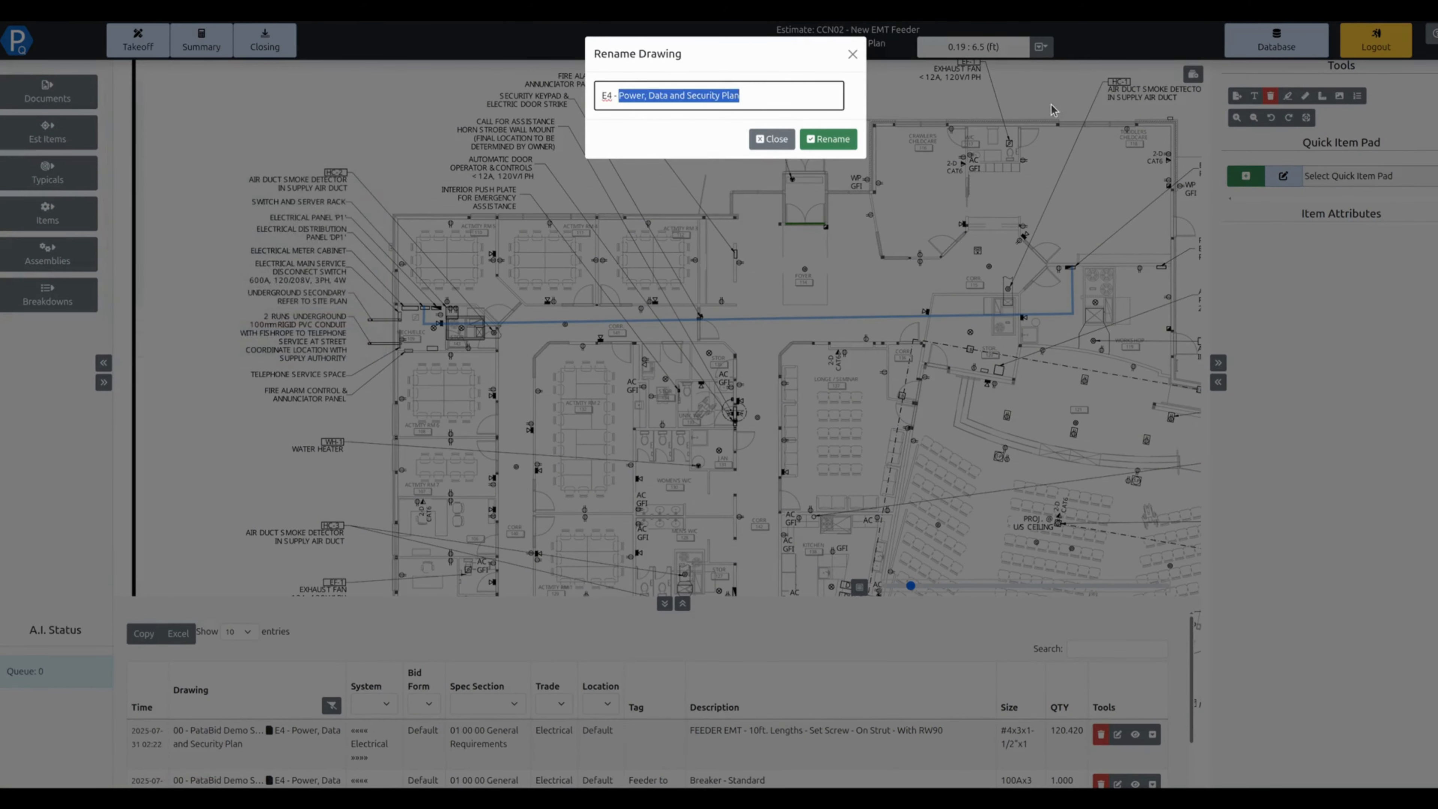
pyautogui.write('New')
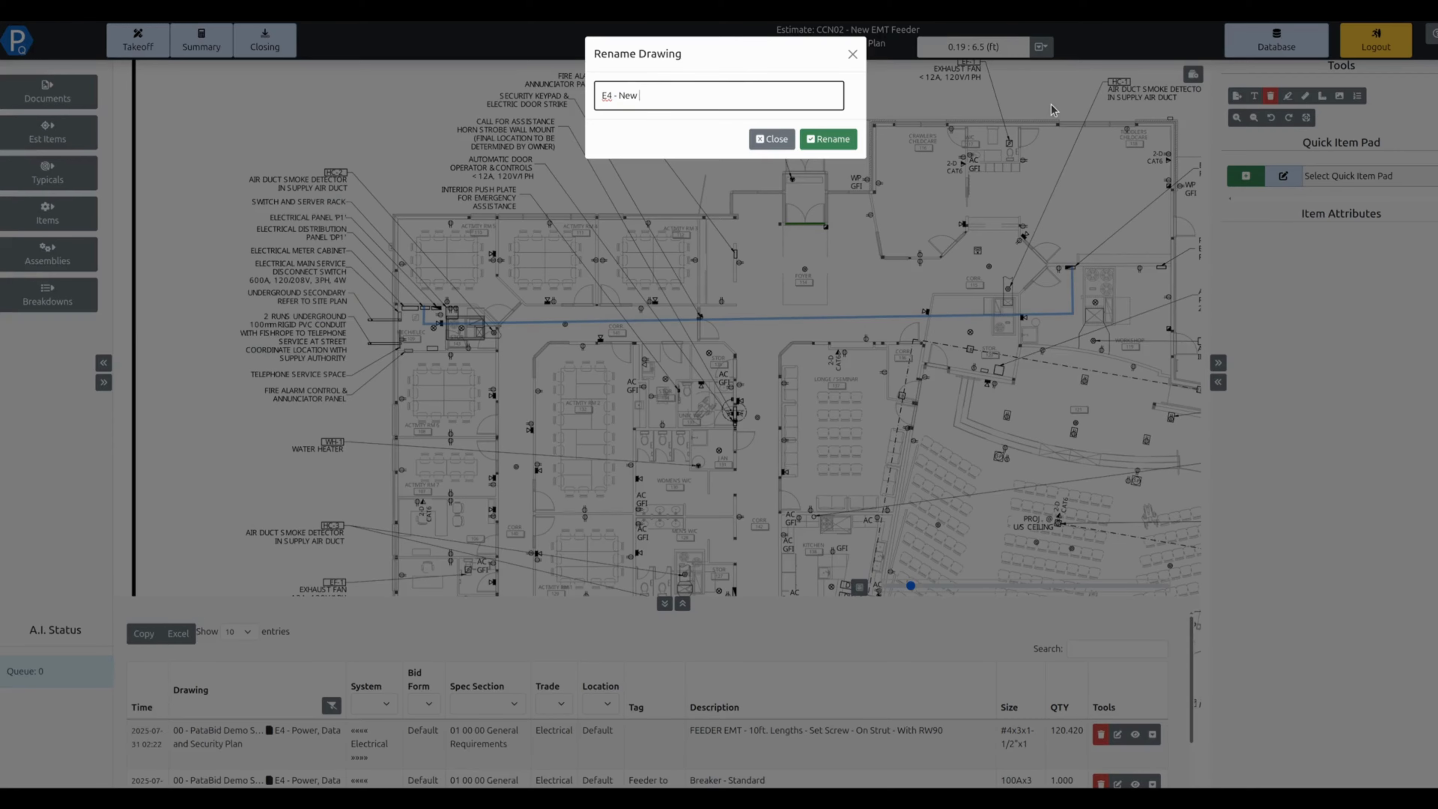
pyautogui.write(' Feeder')
pyautogui.press('Tab')
pyautogui.press('Tab')
pyautogui.press('Return')
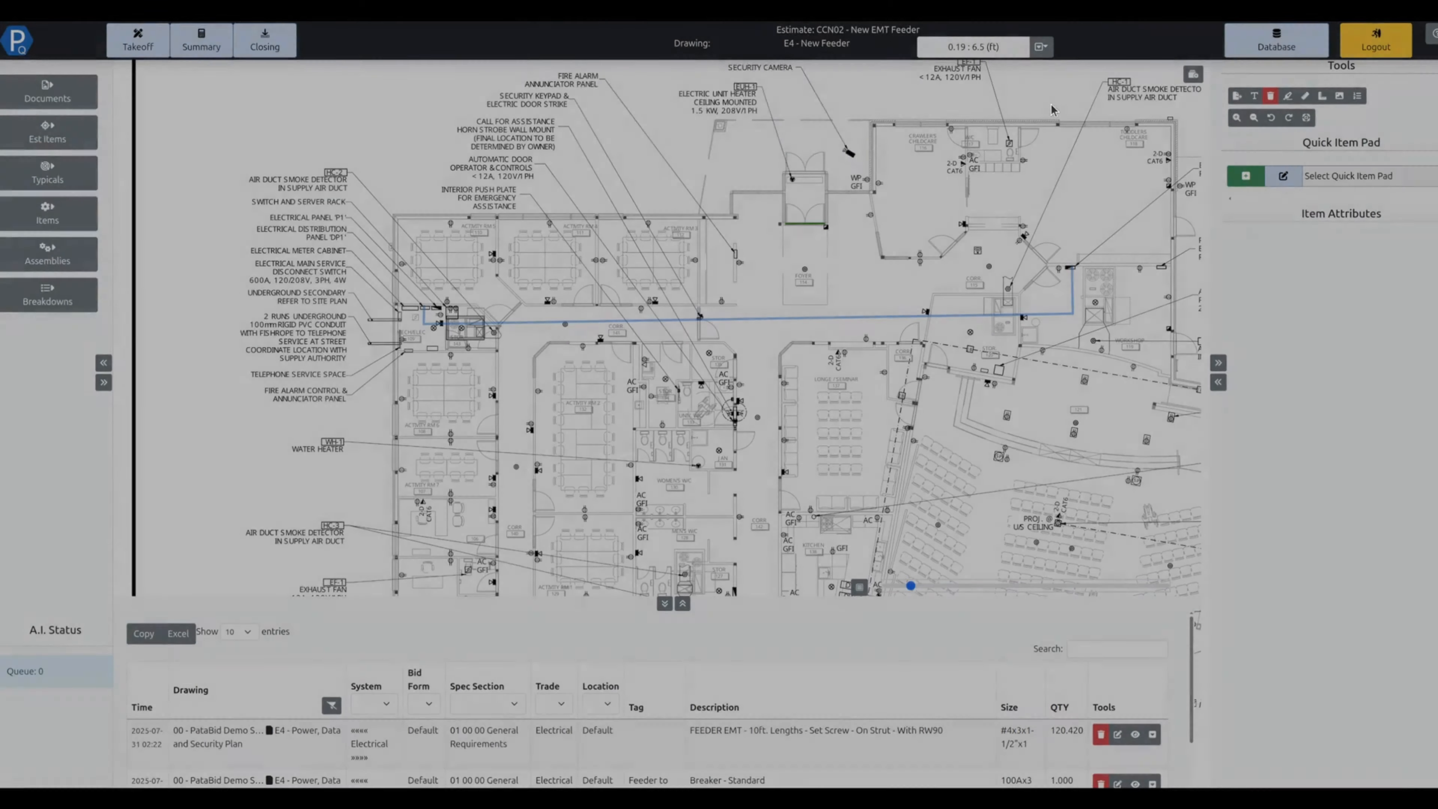
# Copy E4 - New Feeder as a clean page and paste it into the 00 - PataBid Demo Set.pdf drawing set
pyautogui.click(48, 90)
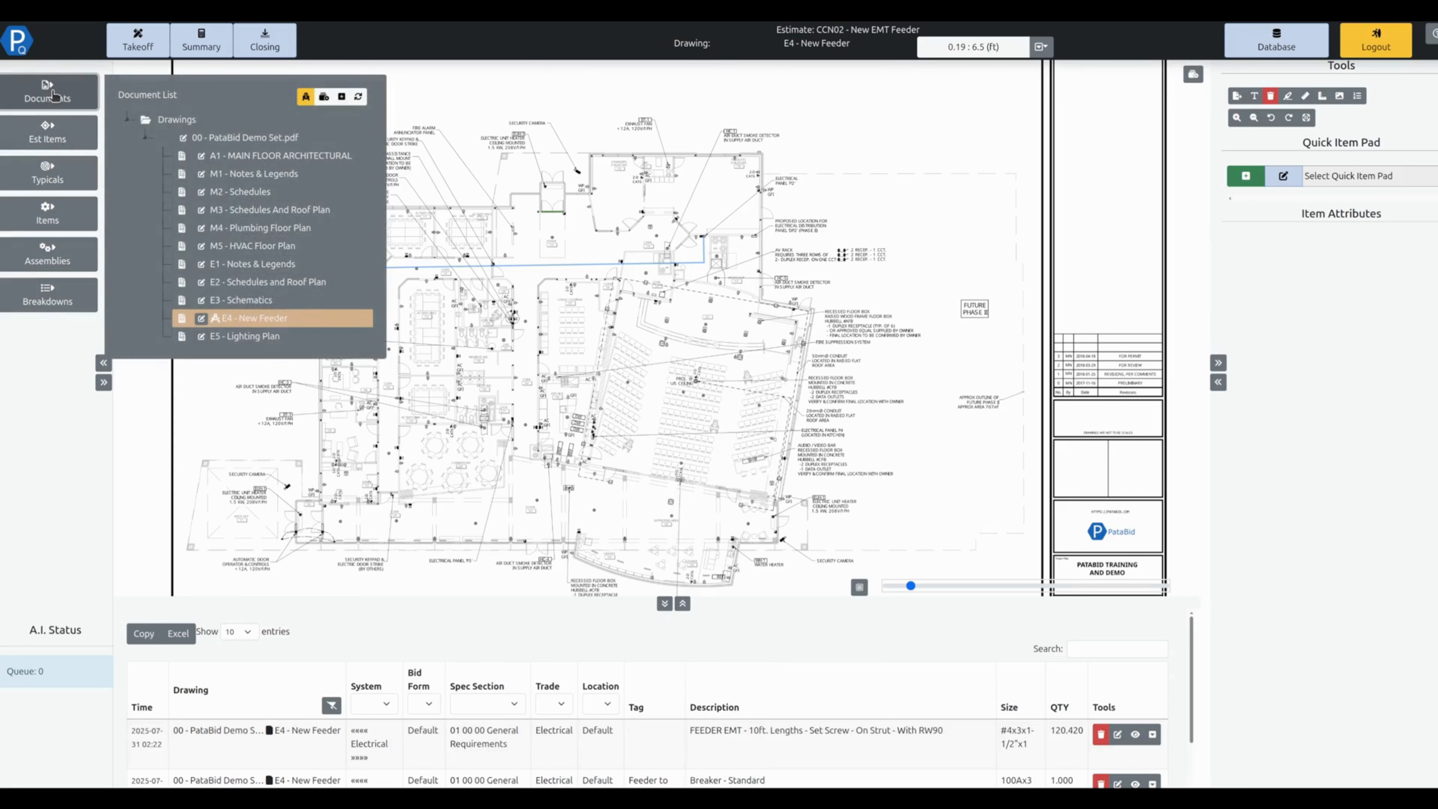
pyautogui.rightClick(174, 344)
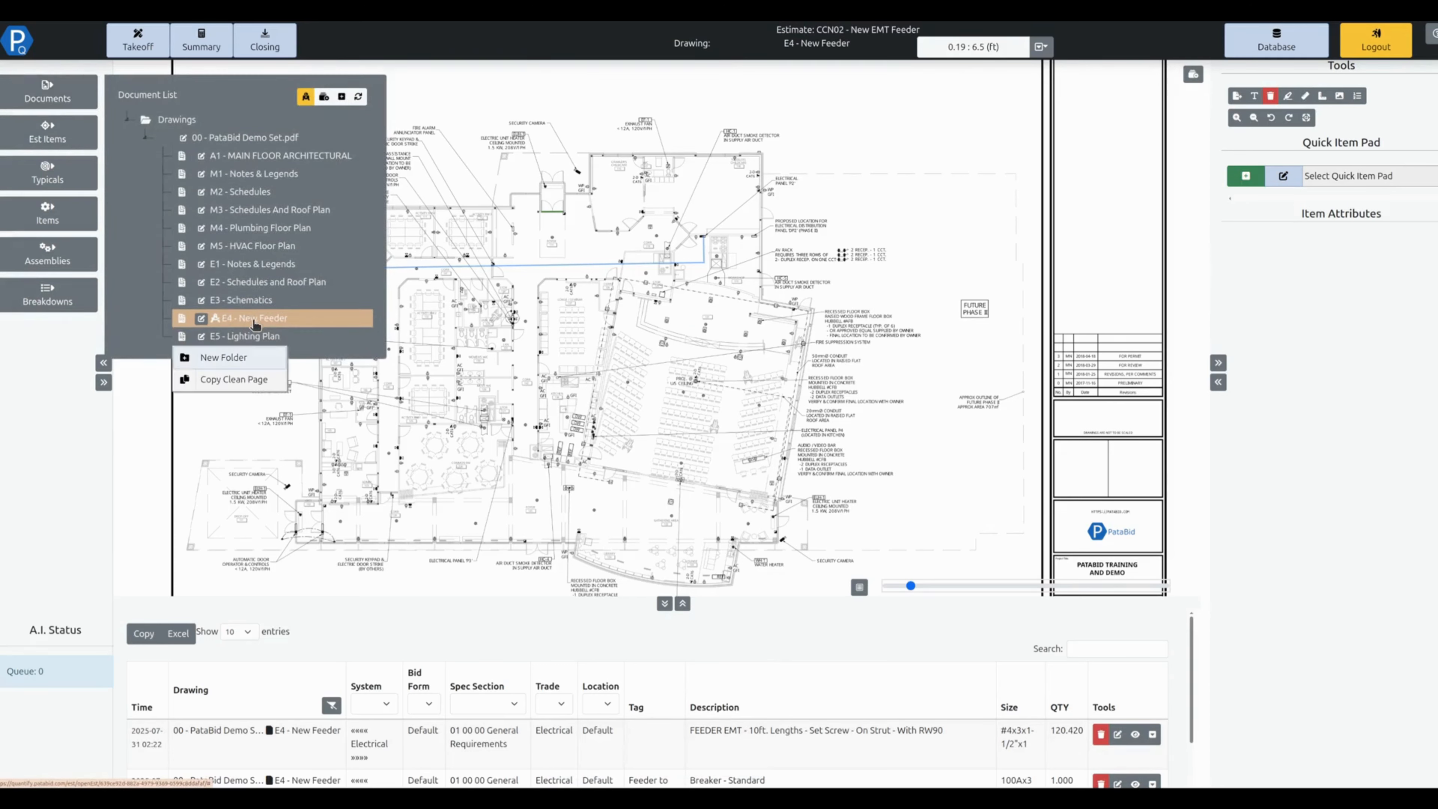
pyautogui.click(221, 379)
pyautogui.click(48, 90)
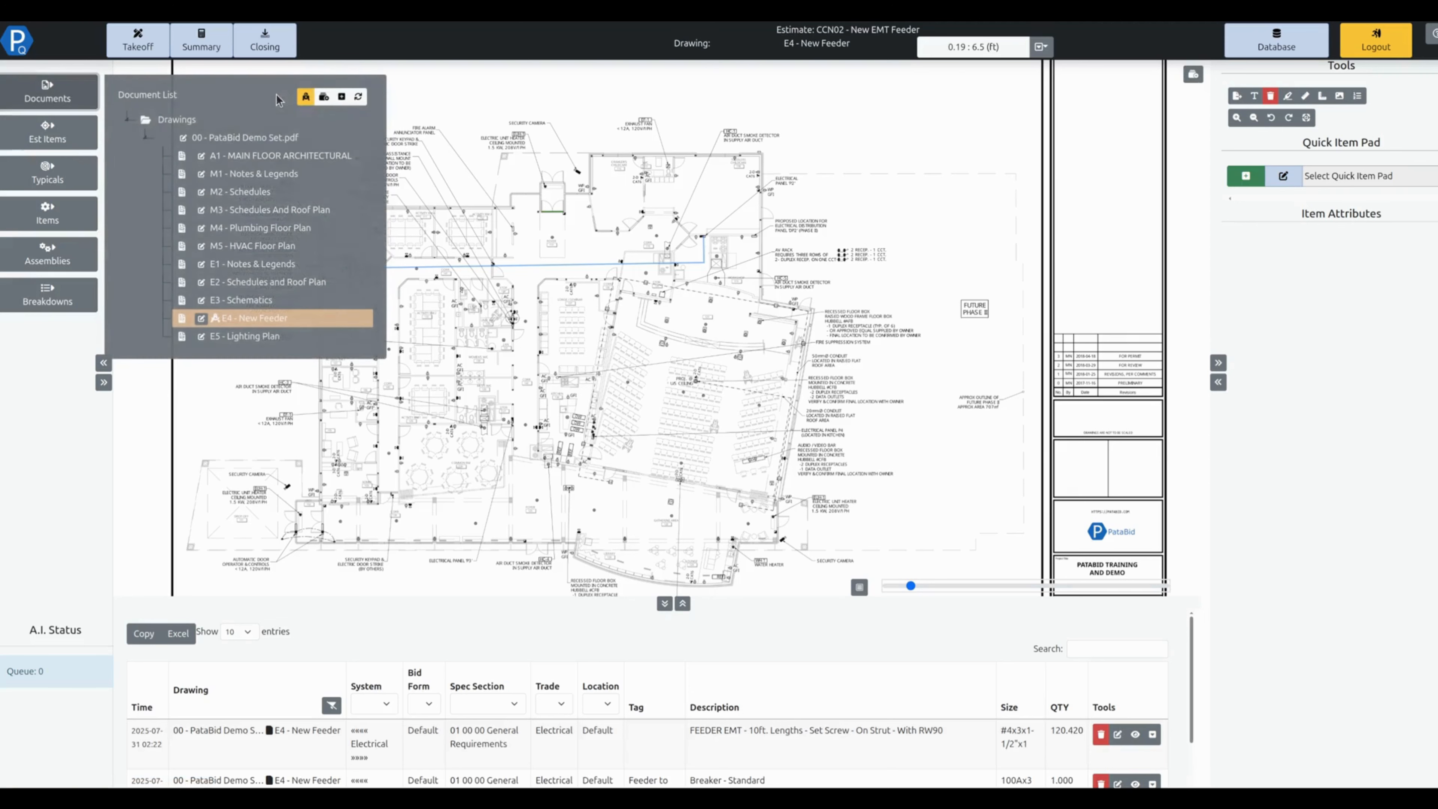
pyautogui.rightClick(259, 136)
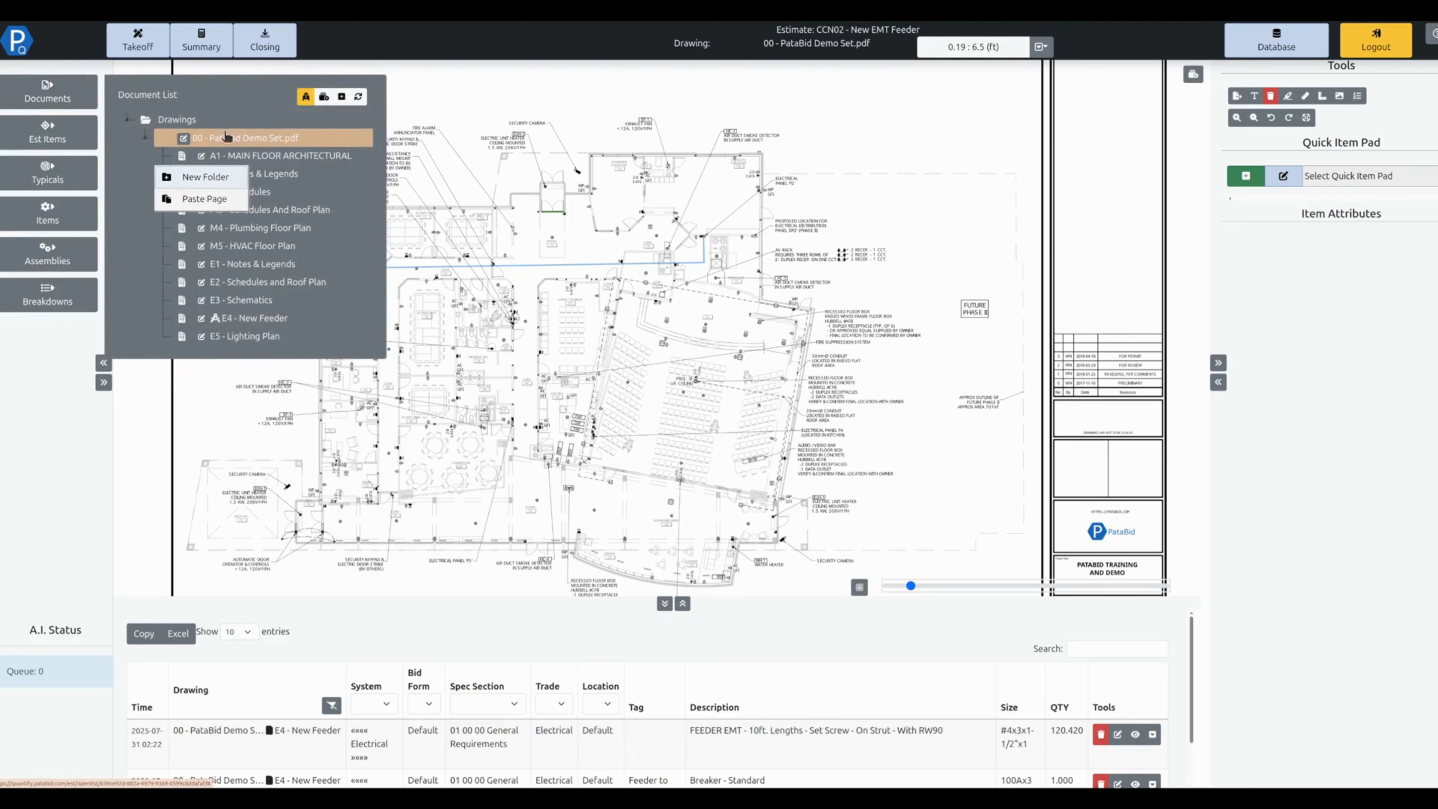
pyautogui.click(217, 196)
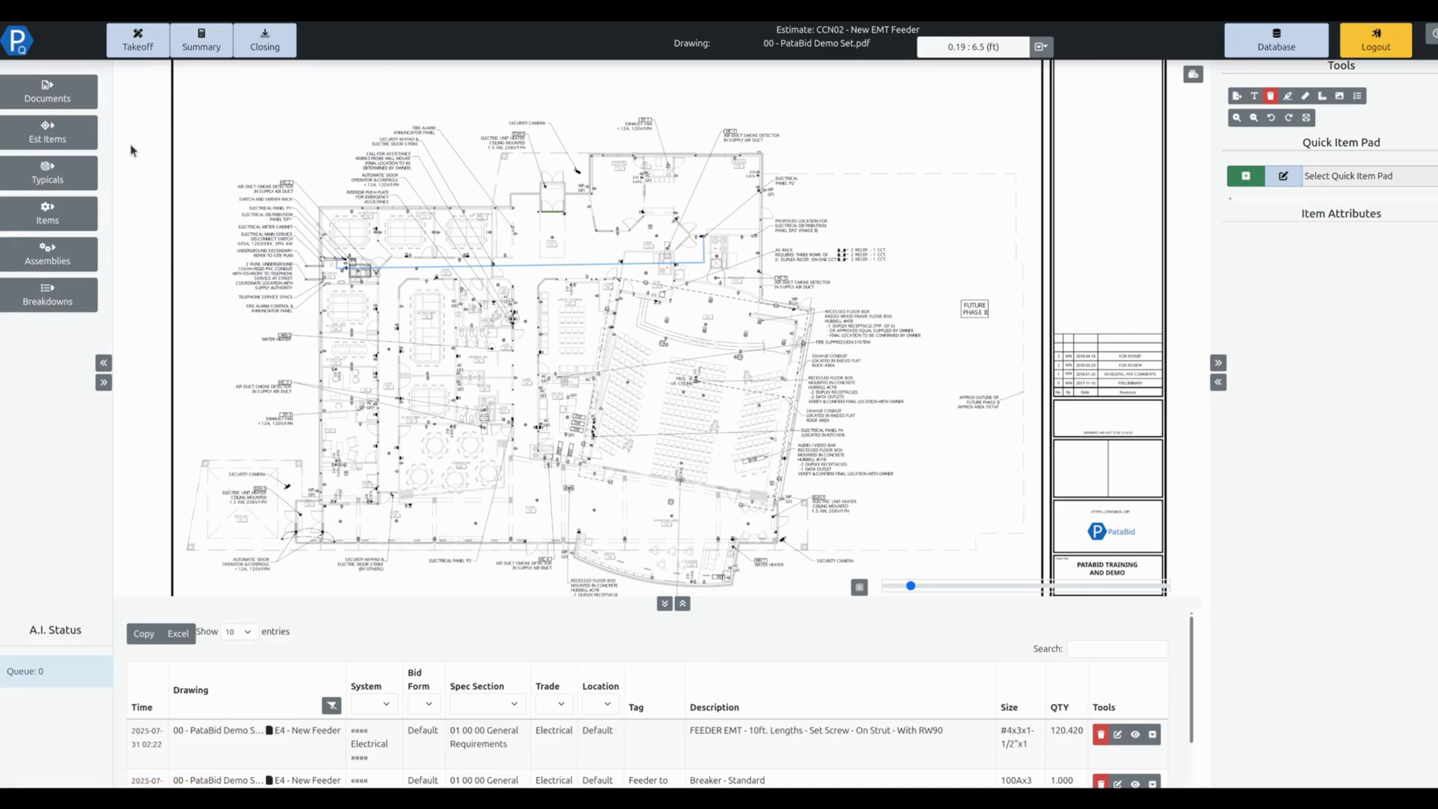
# Move the pasted copy directly above E4 - New Feeder in the document list and rename it "E4 - Demo Existing Feeder"
pyautogui.click(74, 100)
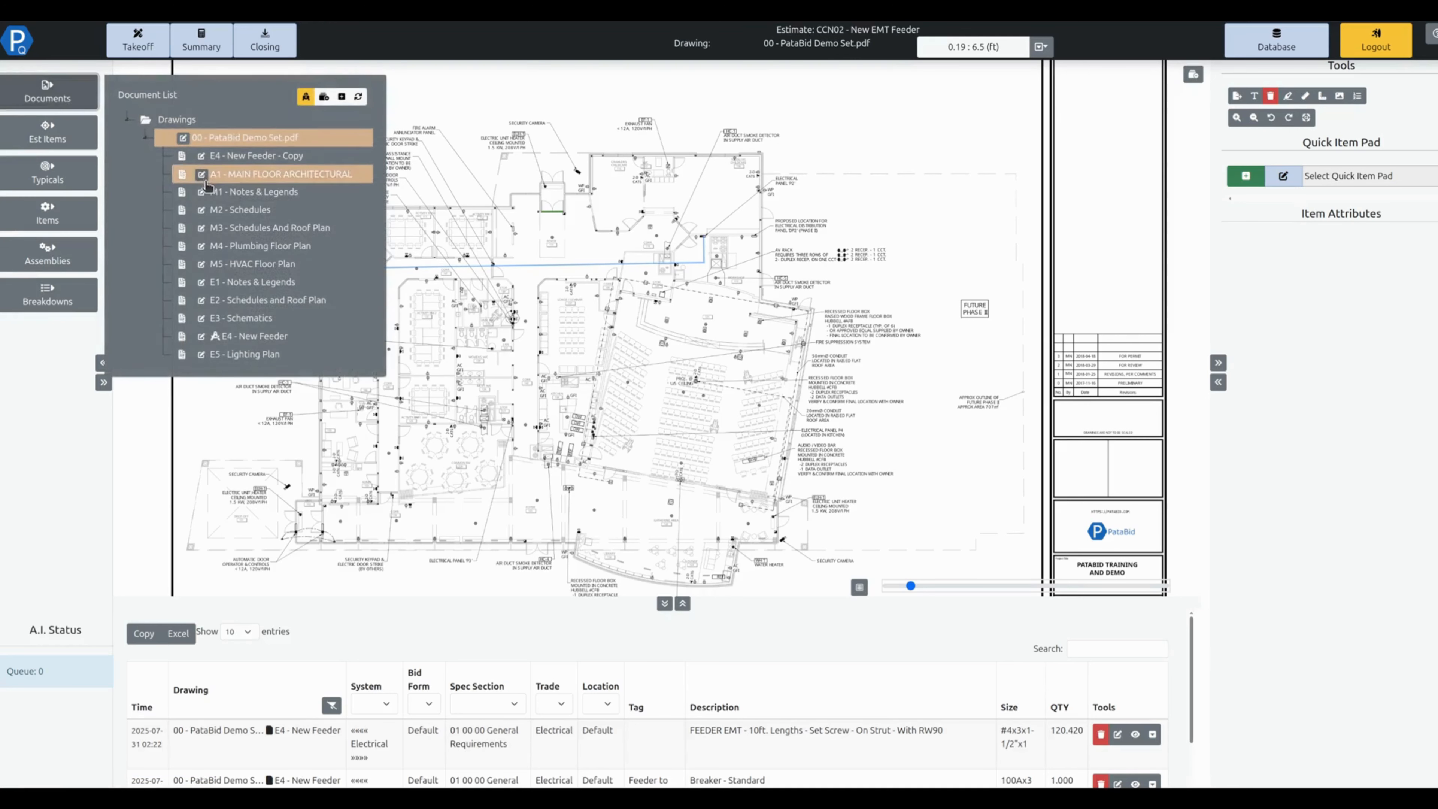
pyautogui.moveTo(284, 158); pyautogui.dragTo(202, 323)
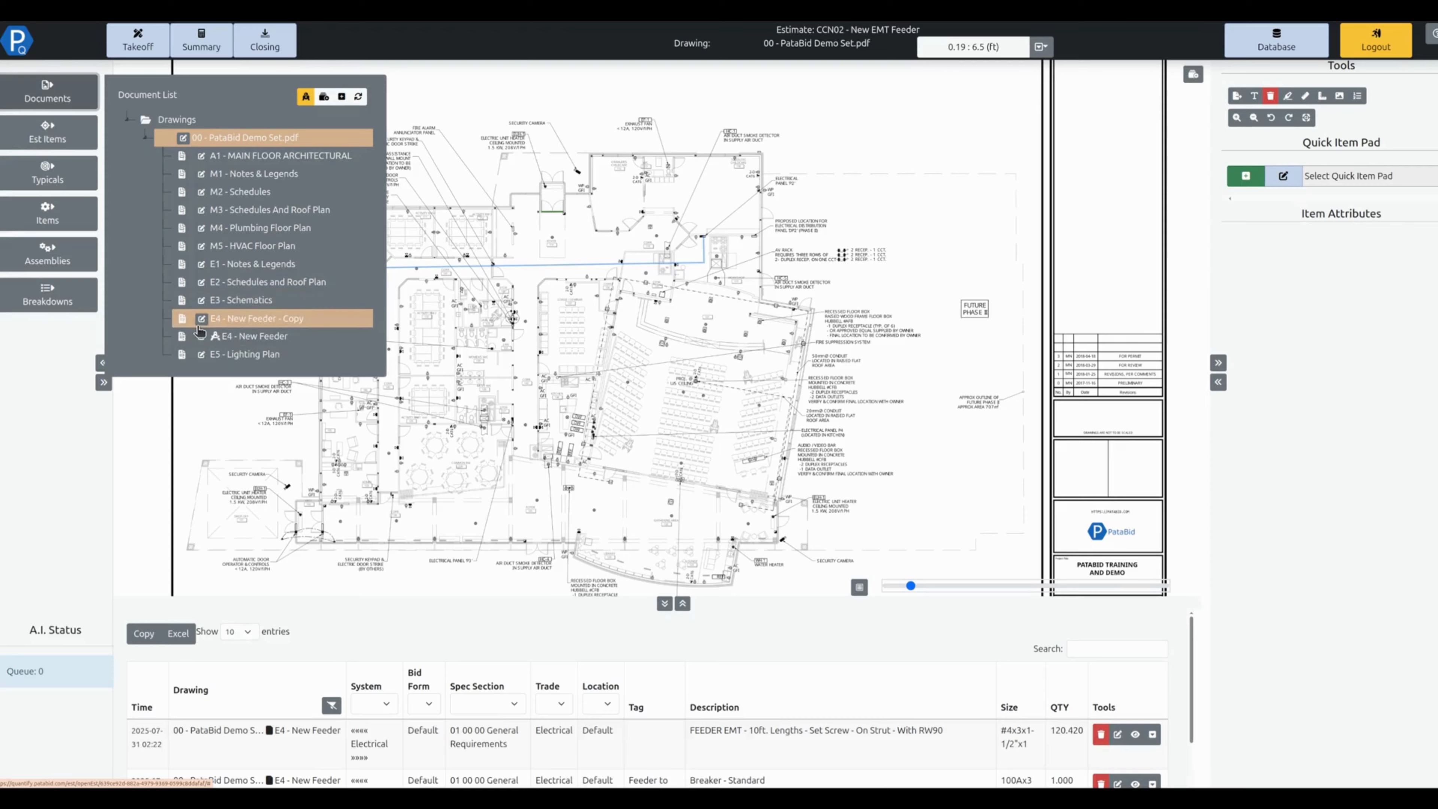
pyautogui.click(201, 320)
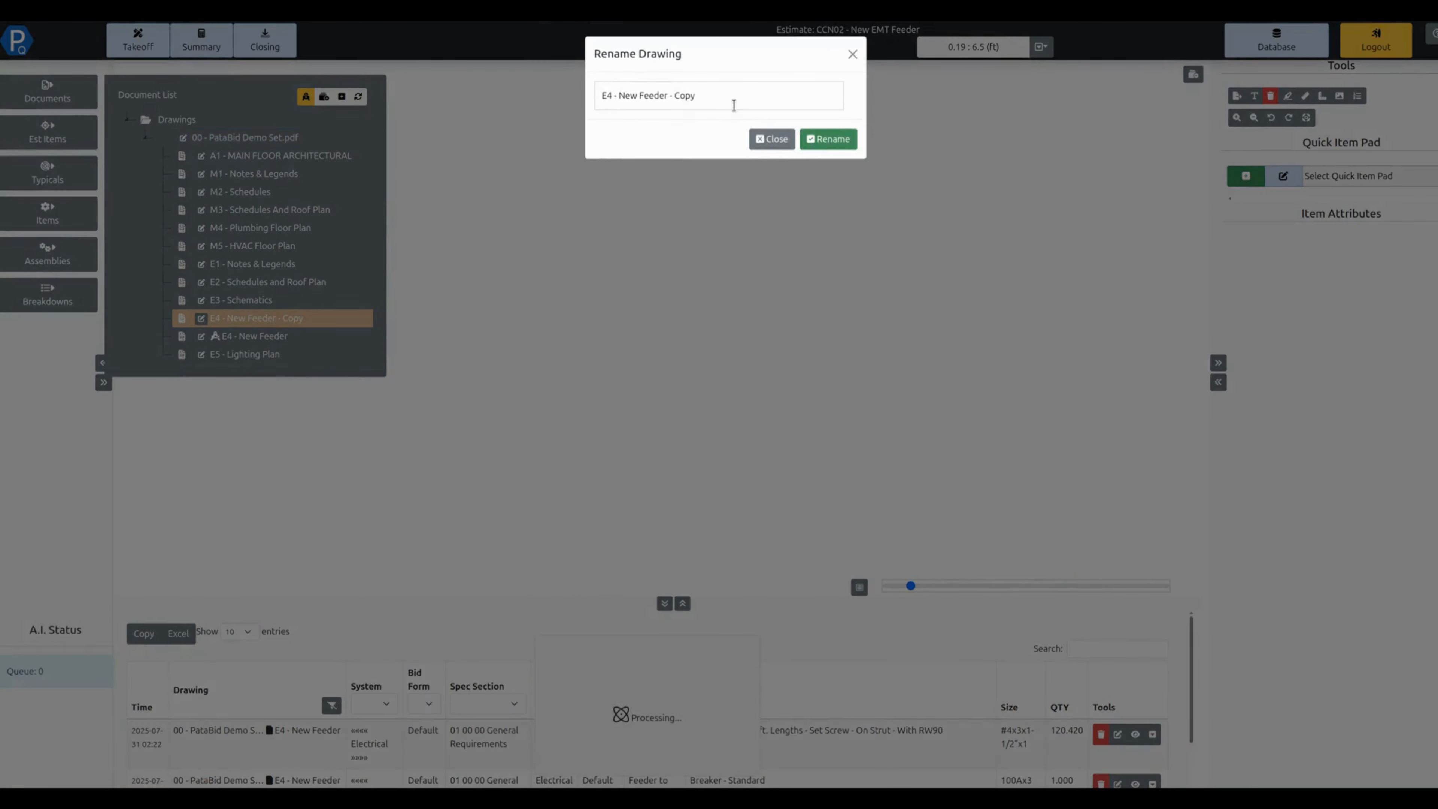
pyautogui.moveTo(718, 96); pyautogui.dragTo(618, 100)
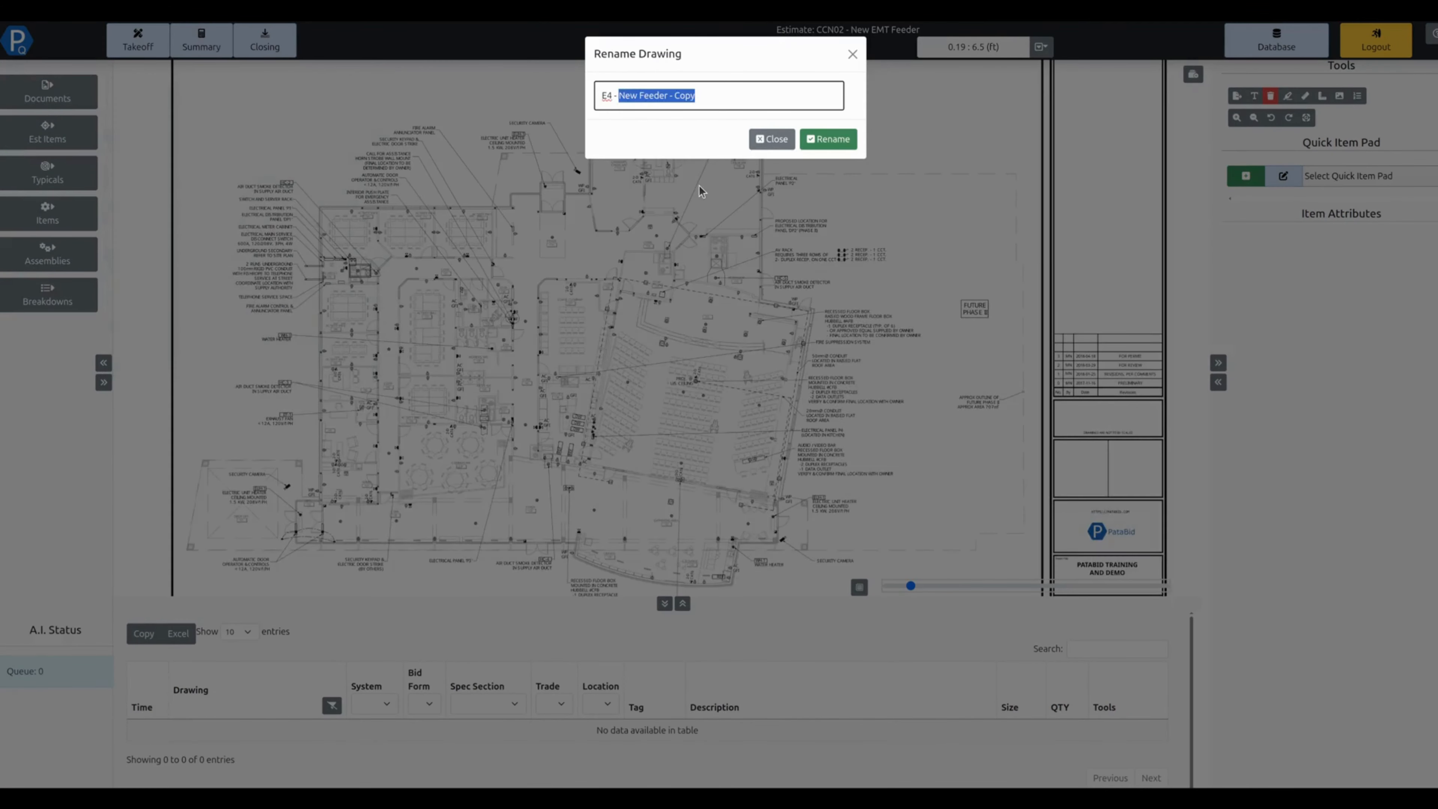
pyautogui.write('Dem')
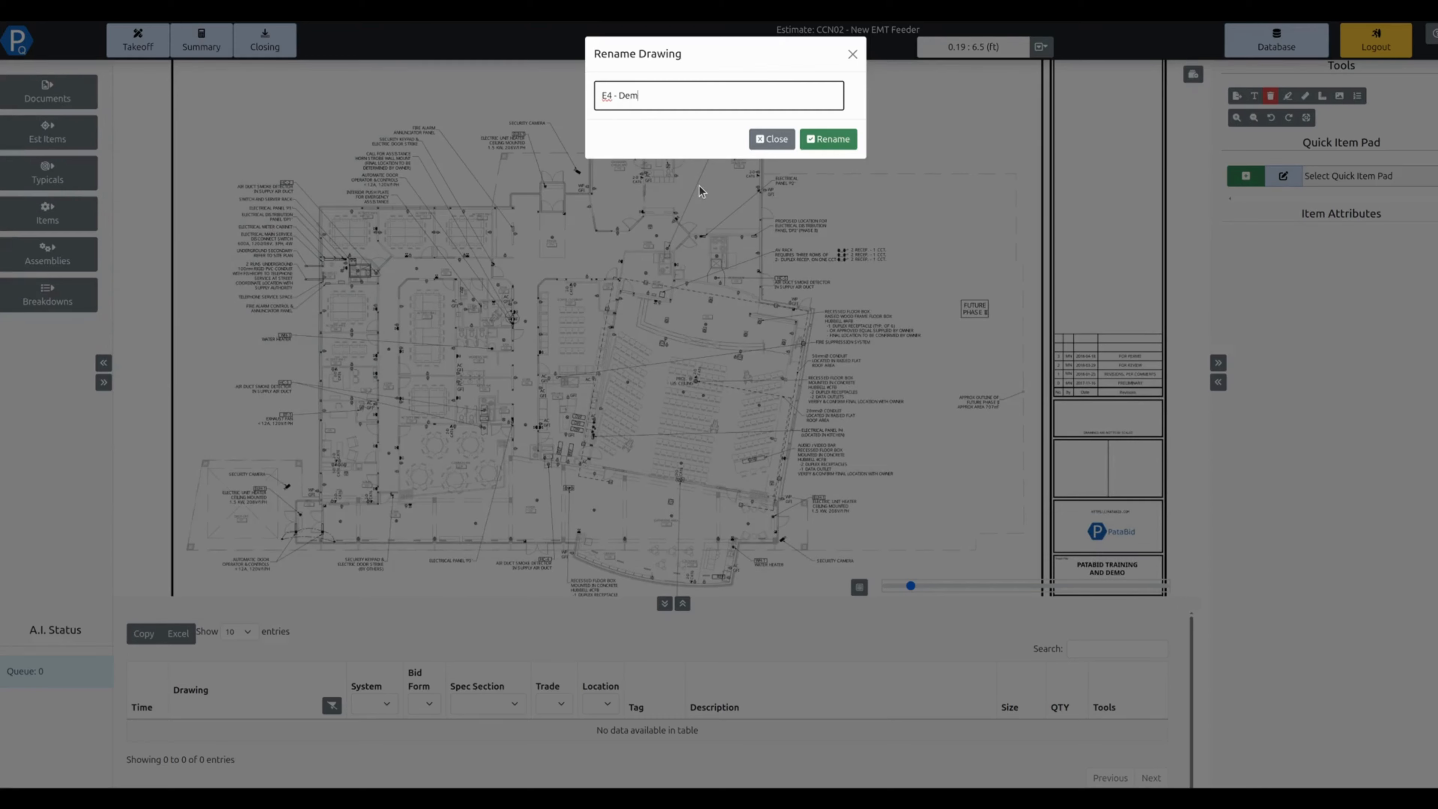
pyautogui.write('o Existing Feeder')
pyautogui.press('Return')
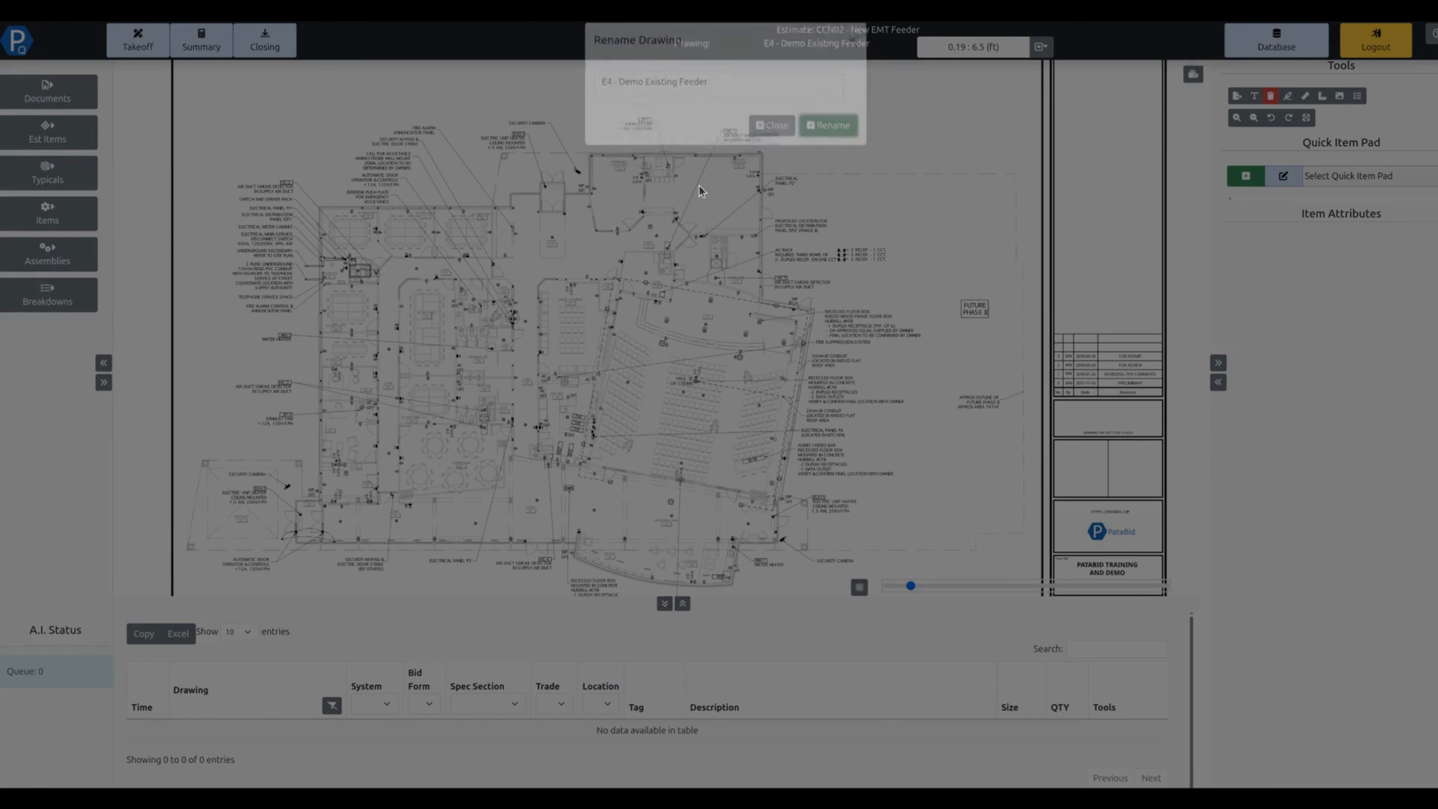
# Using the Commercial - Demolition item pad, trace about 118 ft of Demo - Feeder - Wire and Conduit from the mech/elec room along the corridor to the workshop panel
pyautogui.scroll(1, 374, 261)
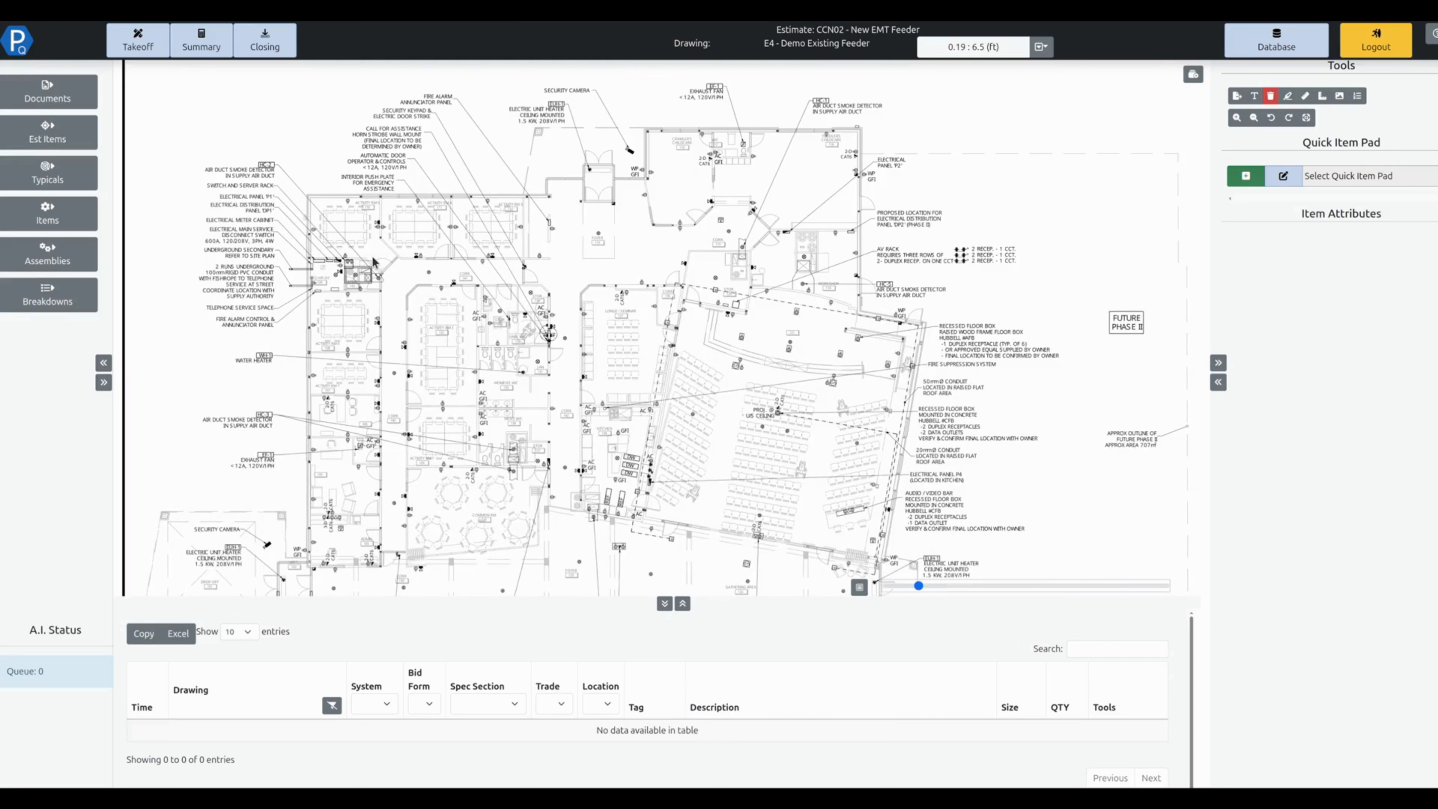
pyautogui.scroll(2, 492, 272)
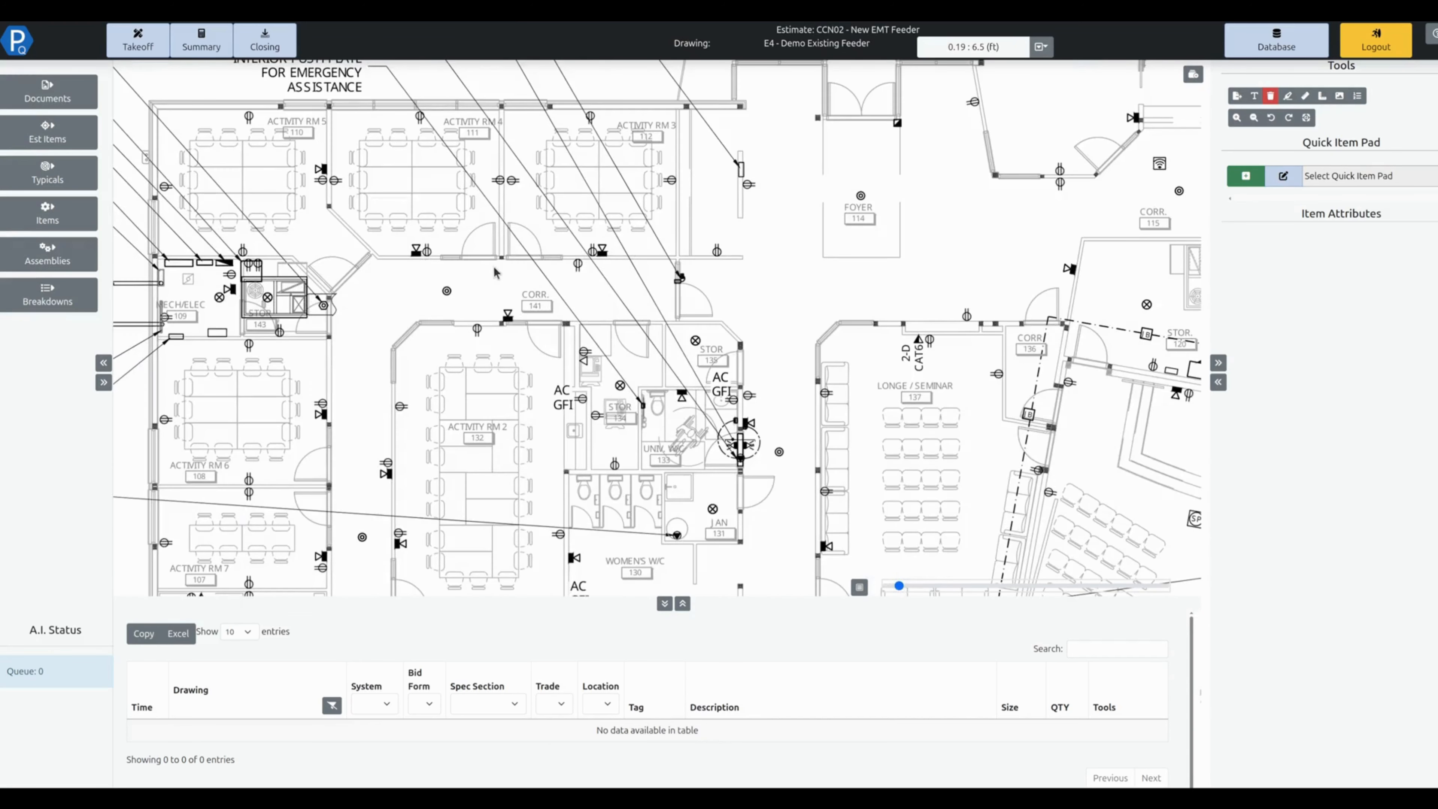
pyautogui.click(1388, 177)
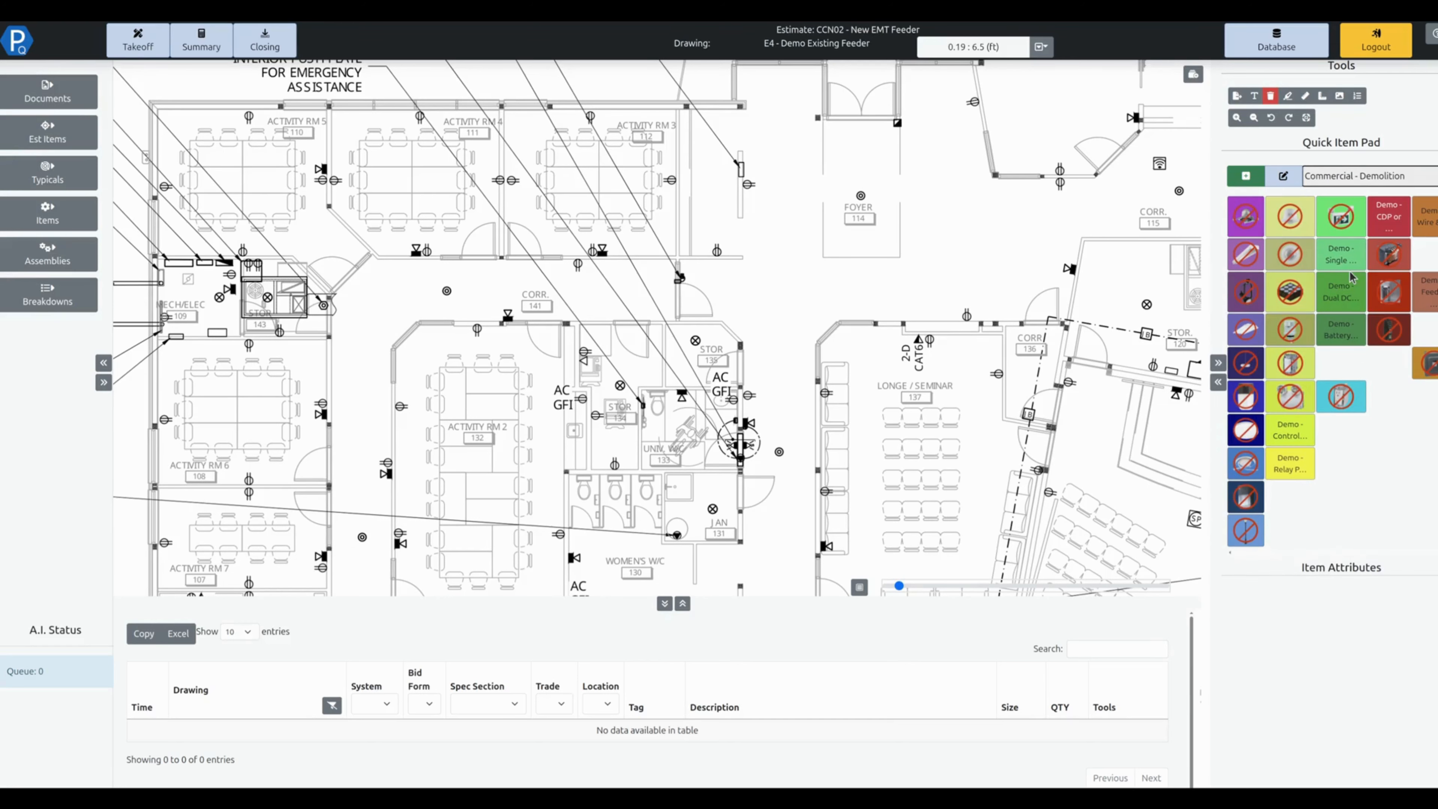
pyautogui.click(1428, 294)
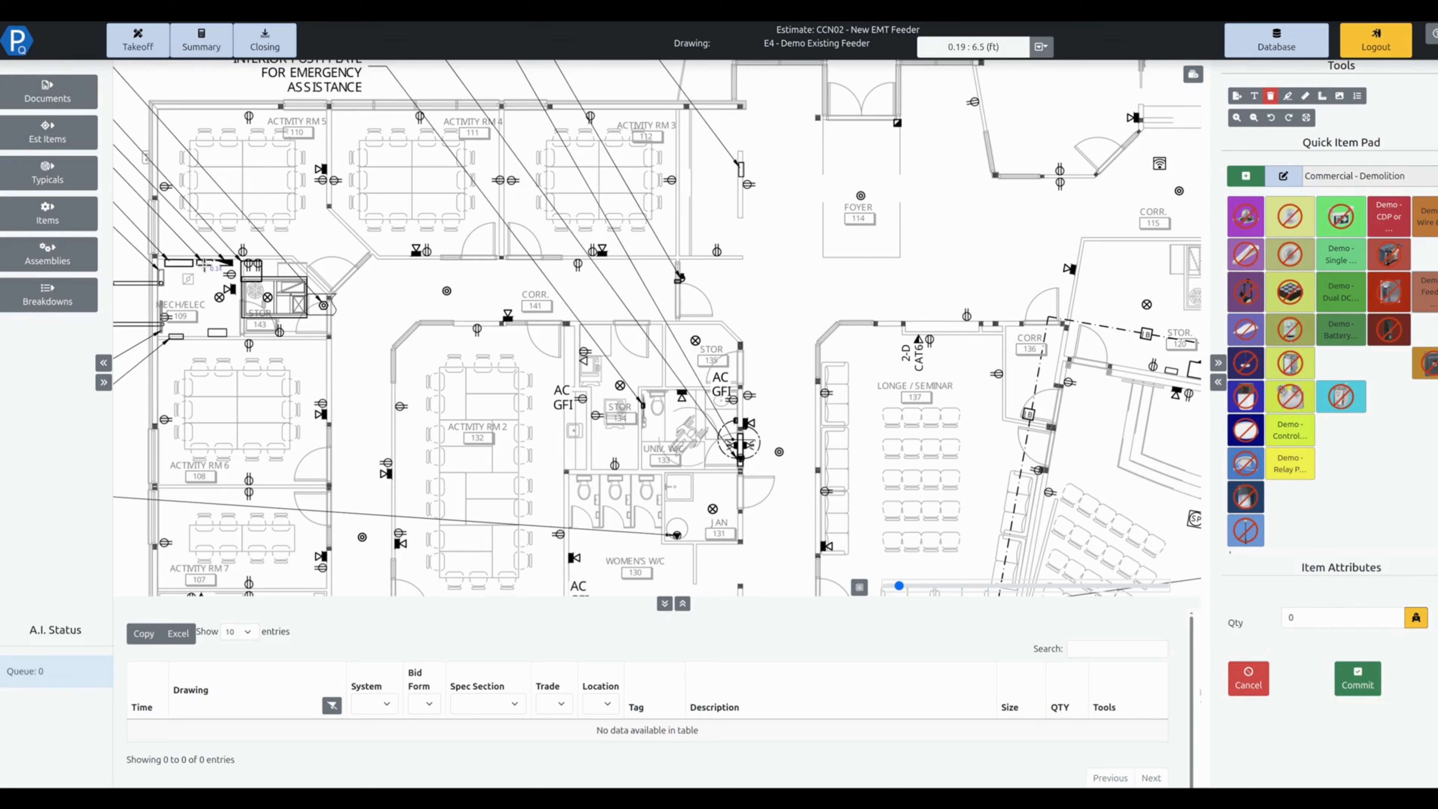
pyautogui.click(204, 289)
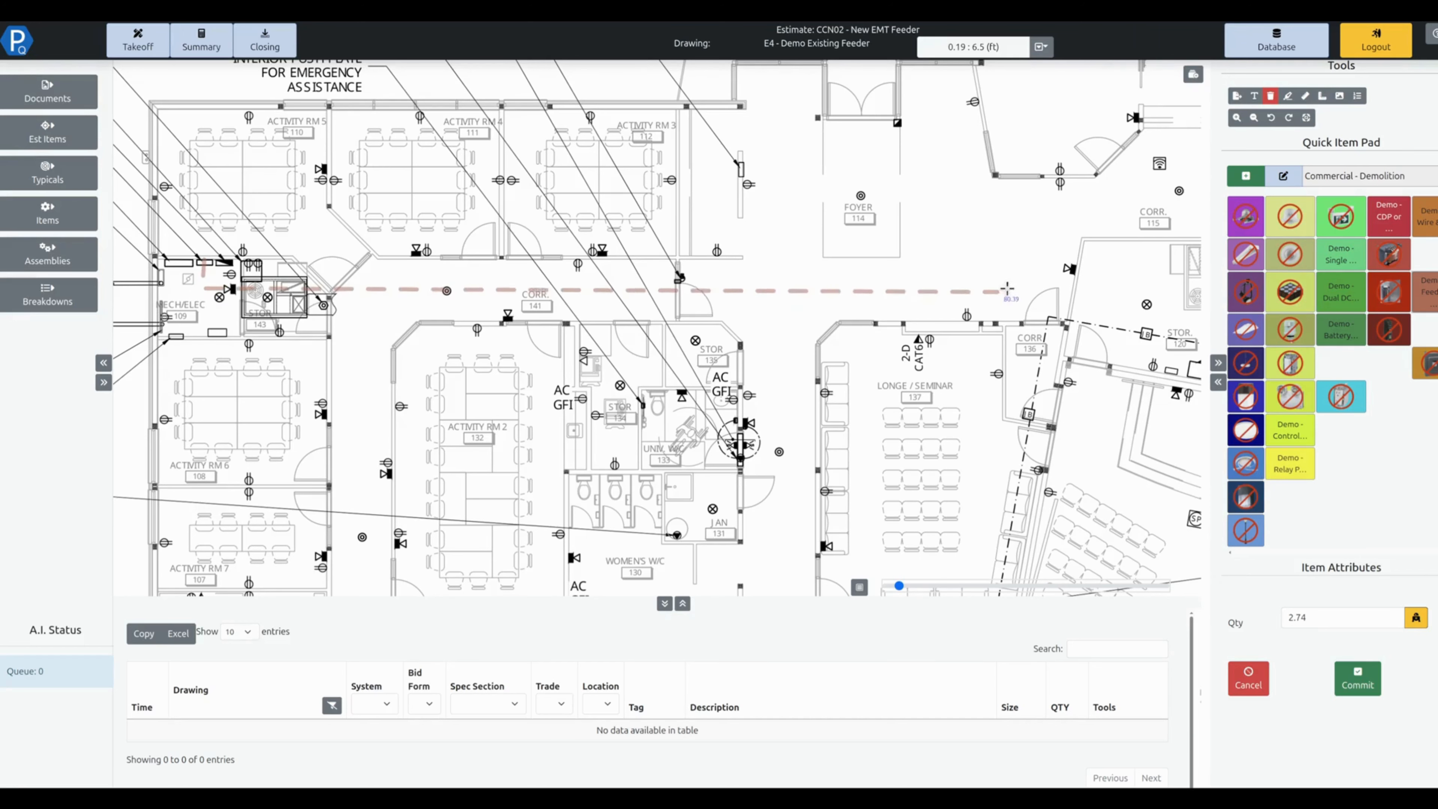
pyautogui.moveTo(1135, 277); pyautogui.dragTo(823, 301)
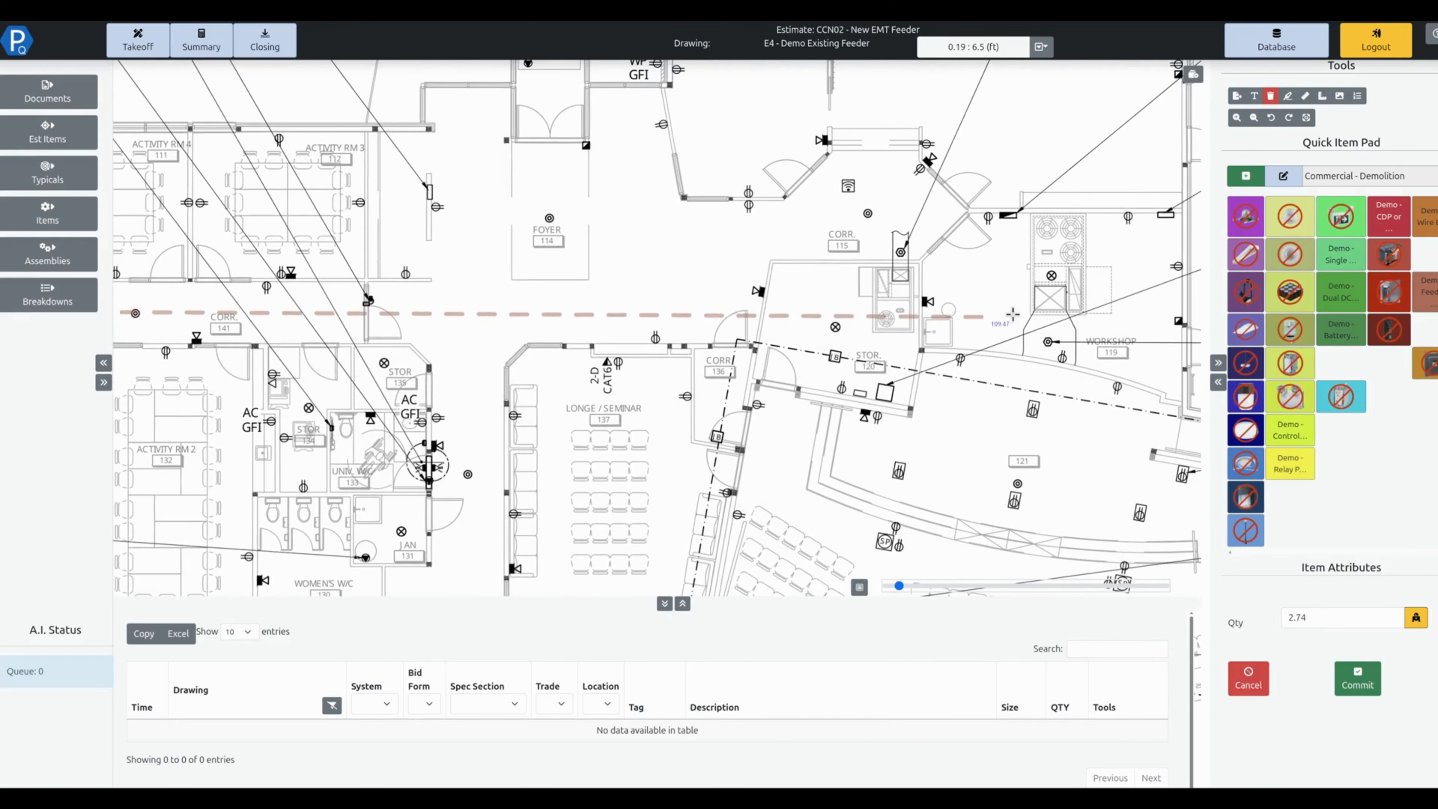
pyautogui.click(1005, 288)
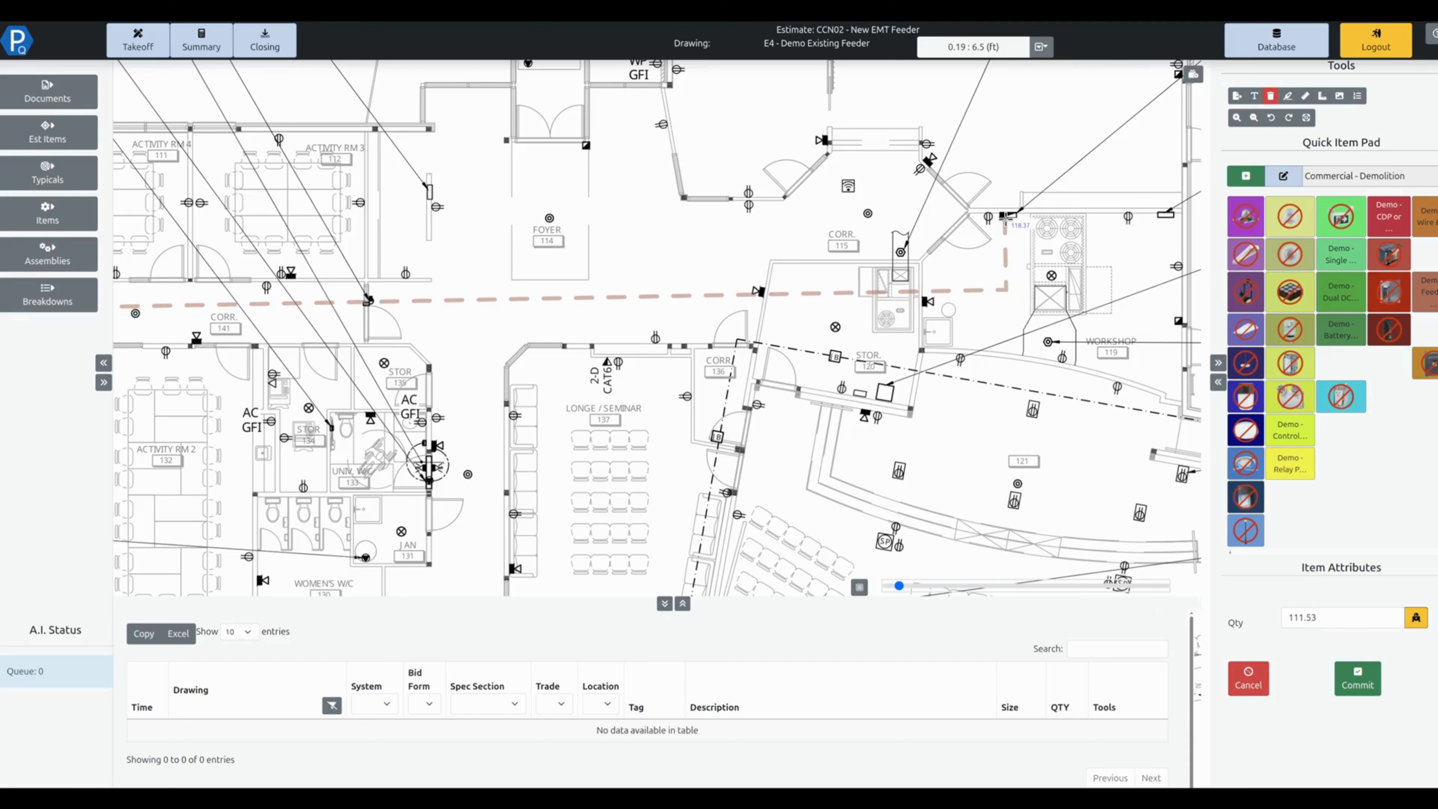
pyautogui.doubleClick(1006, 216)
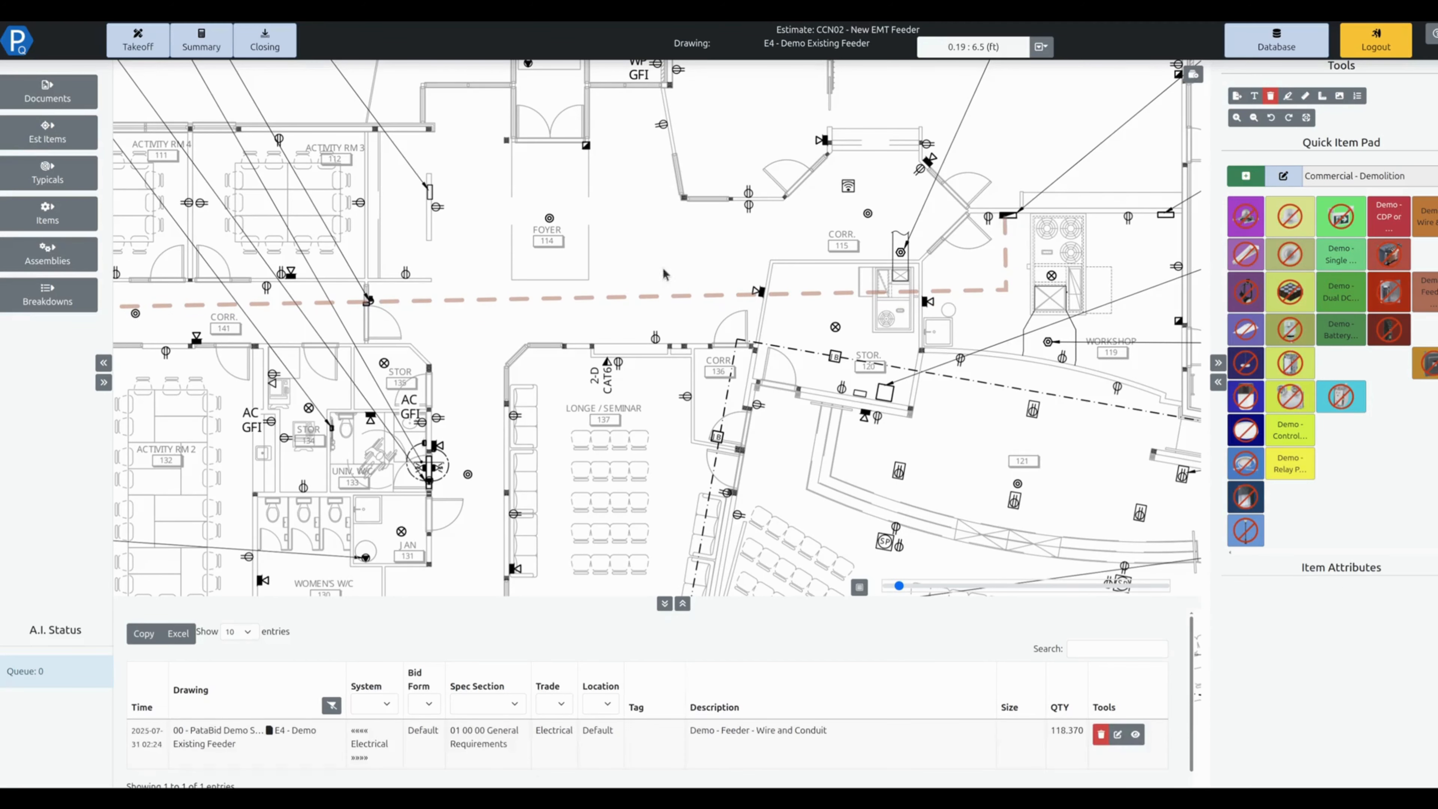
# In the estimate summary, set the unit labor of Demo - Feeder - Wire and Conduit to 0.05
pyautogui.click(201, 41)
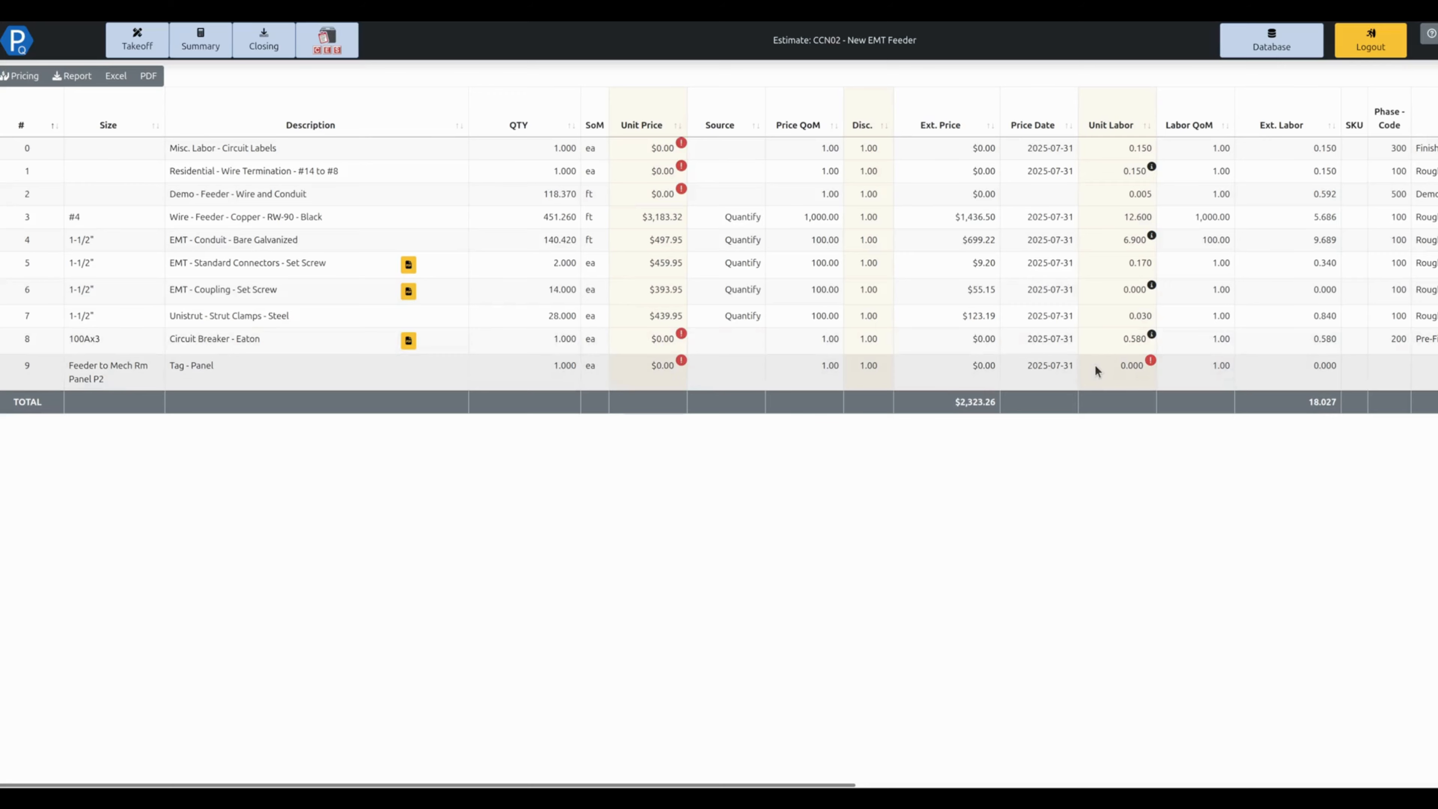
pyautogui.click(275, 201)
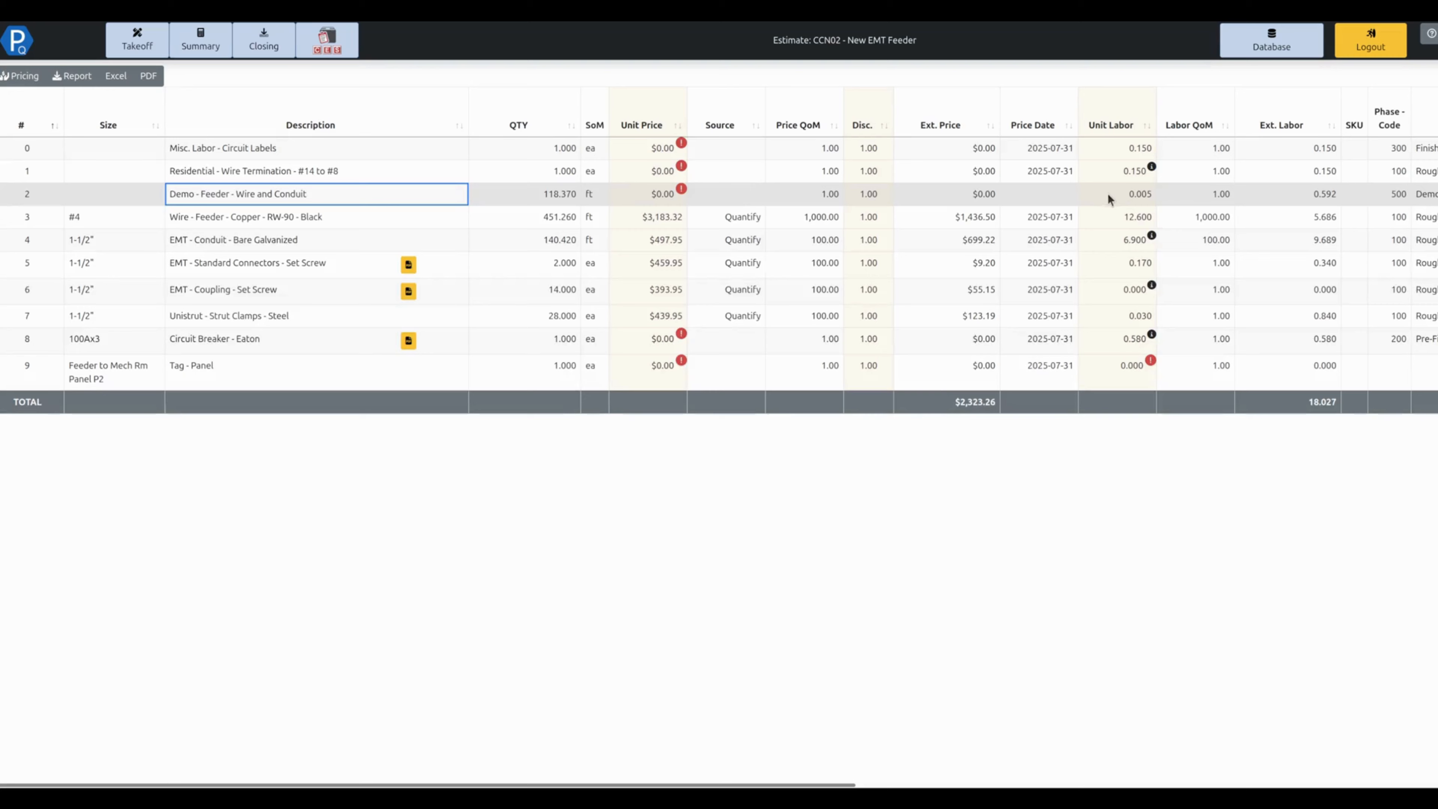
pyautogui.click(1141, 194)
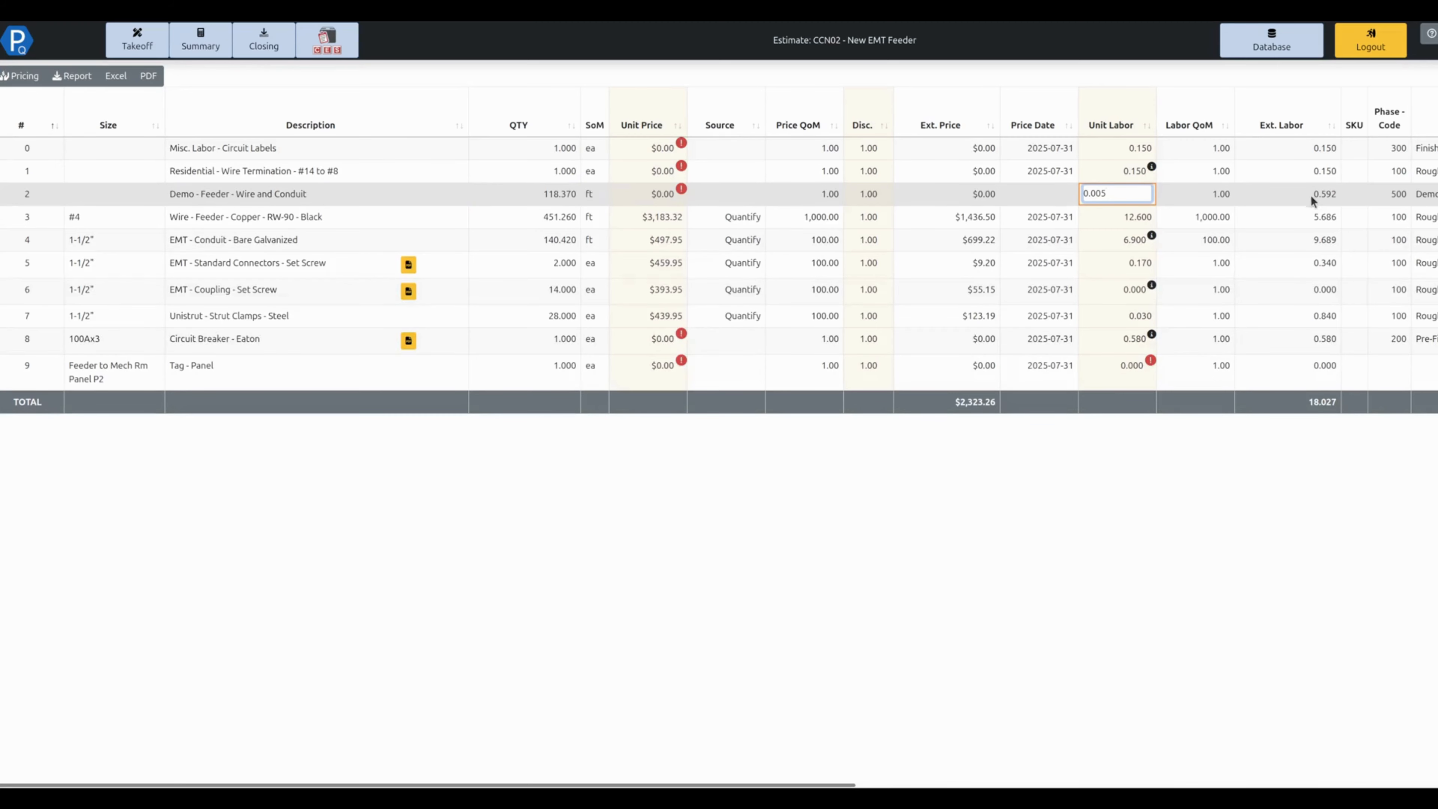
pyautogui.moveTo(1131, 191); pyautogui.dragTo(1096, 193)
pyautogui.write('5')
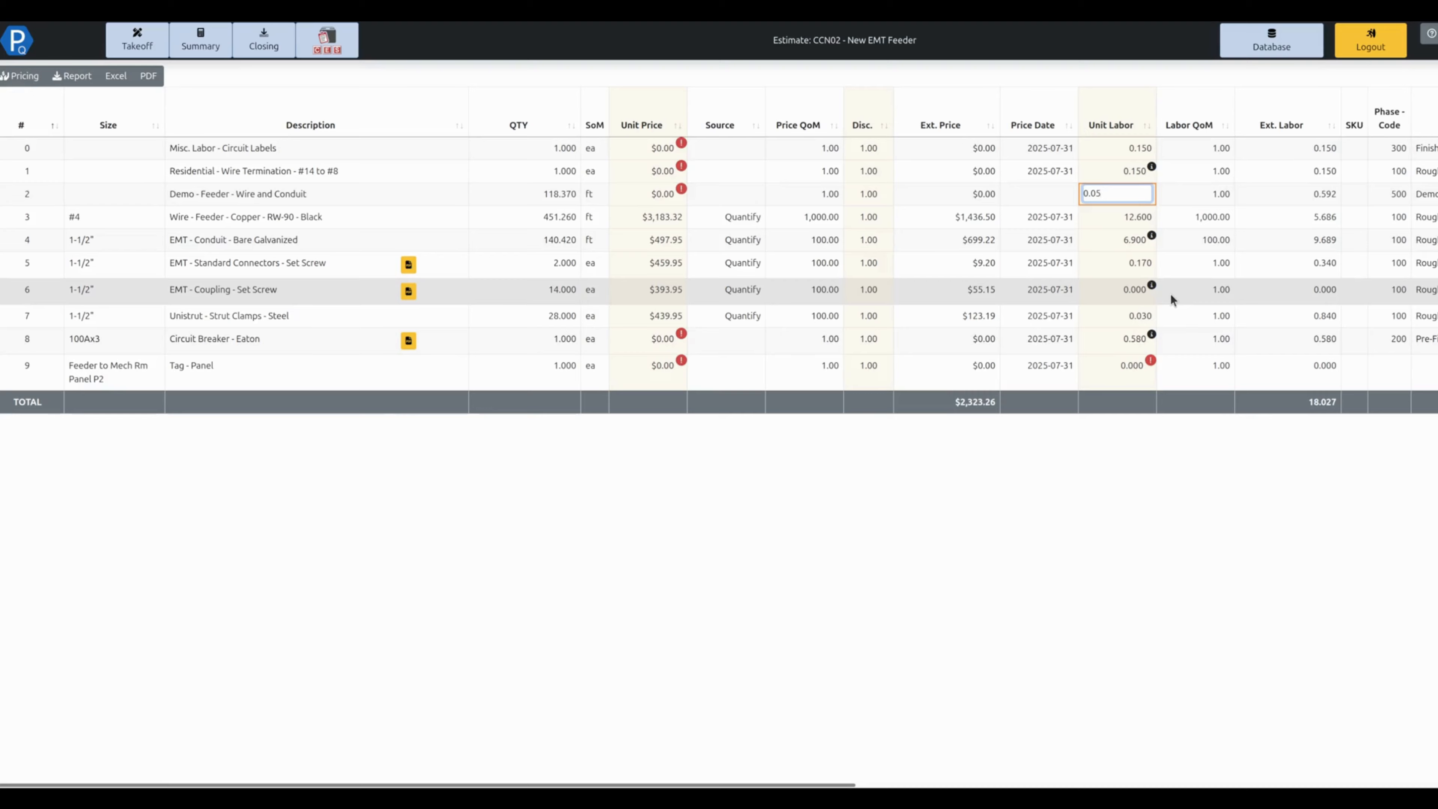
pyautogui.press('Return')
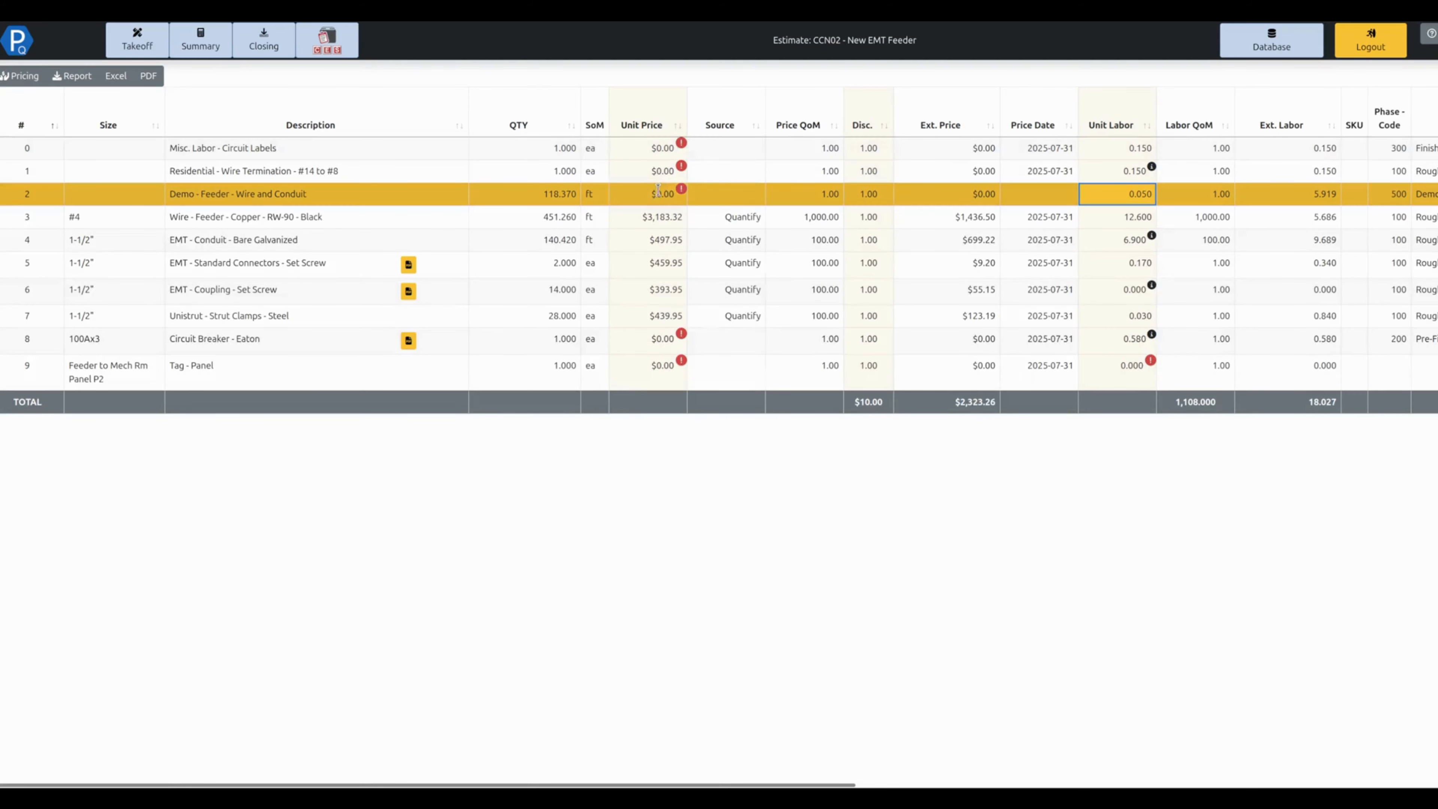
# Set the unit price of Demo - Feeder - Wire and Conduit to $1.00
pyautogui.click(640, 193)
pyautogui.write('0')
pyautogui.moveTo(641, 191); pyautogui.dragTo(614, 194)
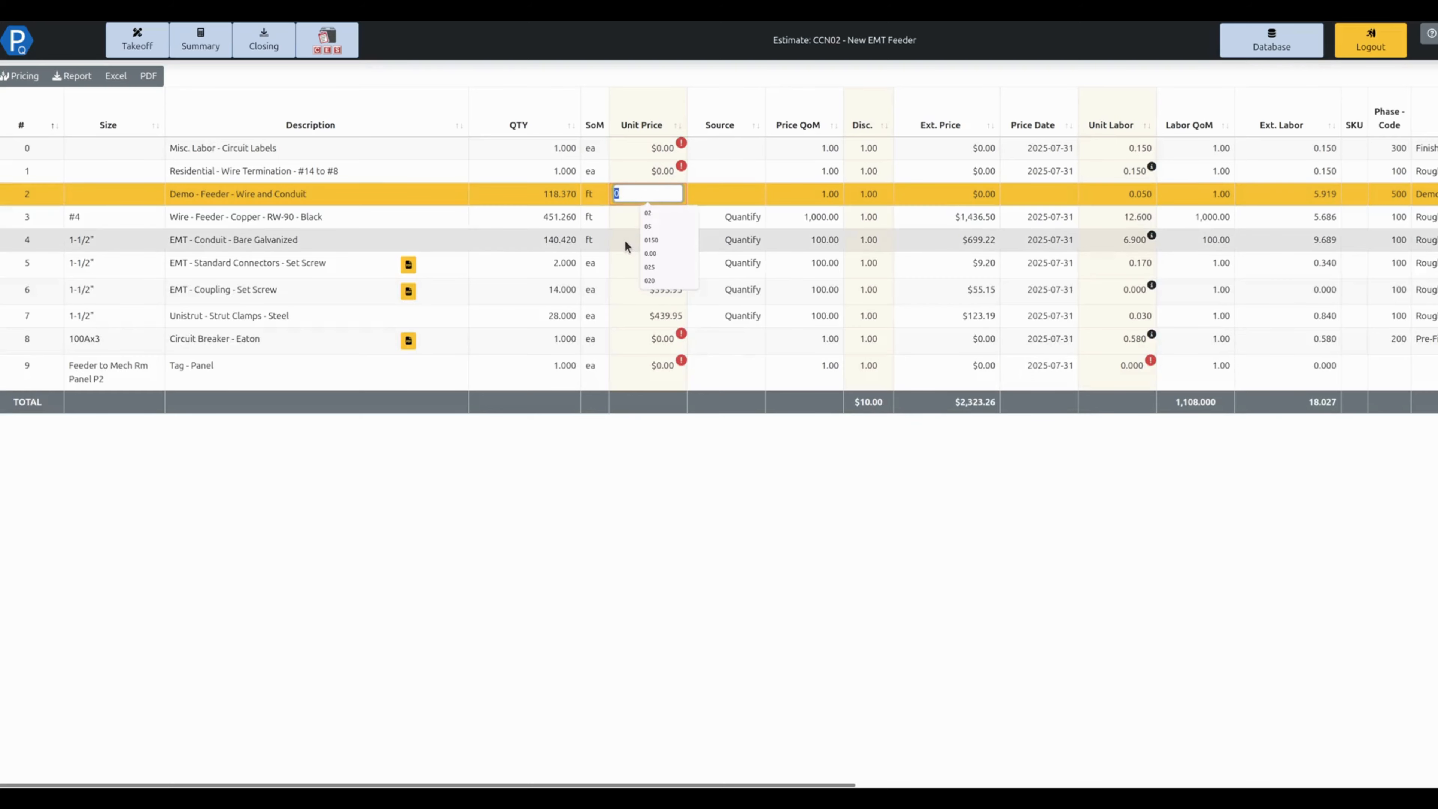
pyautogui.write('1')
pyautogui.press('Return')
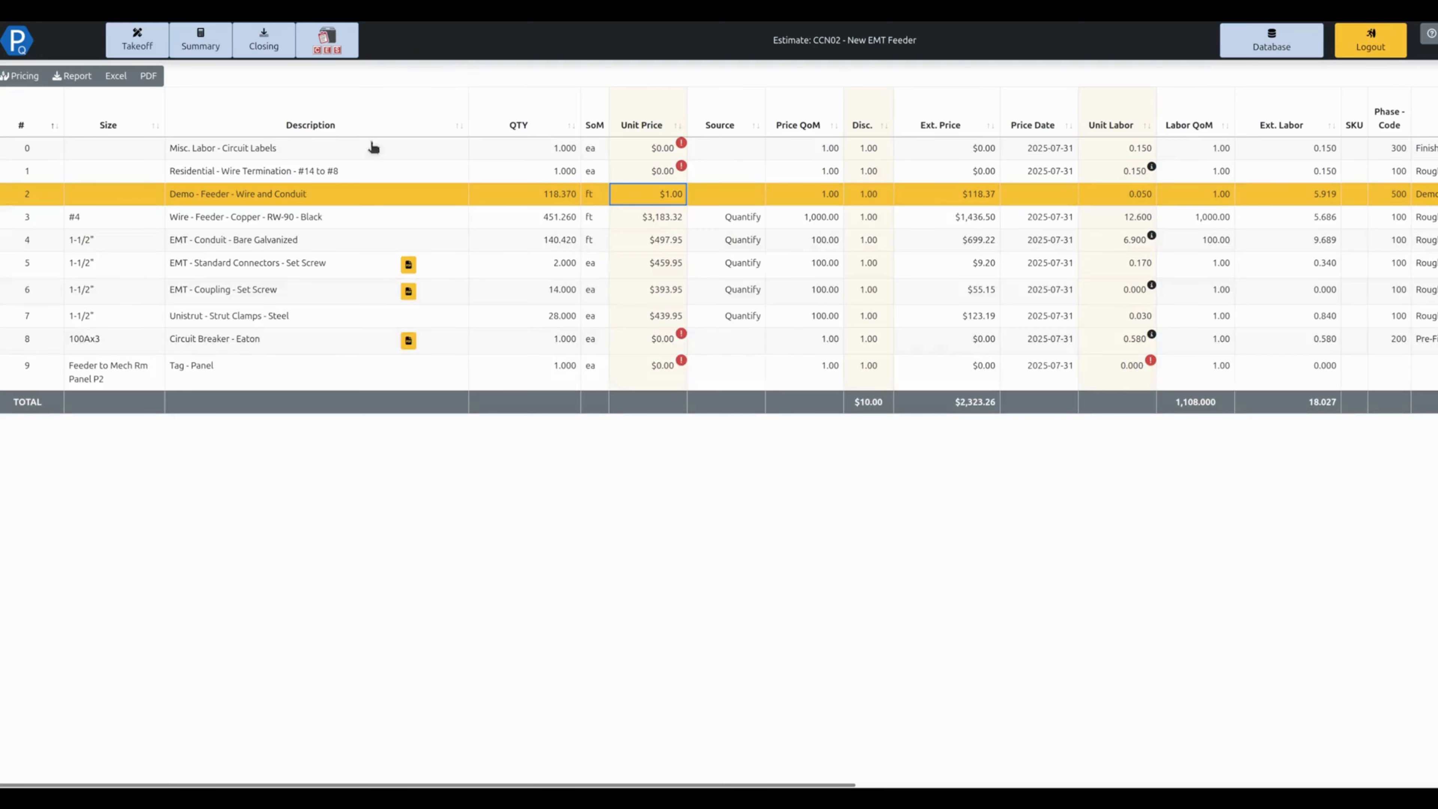
# Close out the estimate by drawing, assigning Default Blended Crew to E4 - Demo Existing Feeder and Jouneyman with Buckettruck to E4 - New Feeder
pyautogui.click(264, 41)
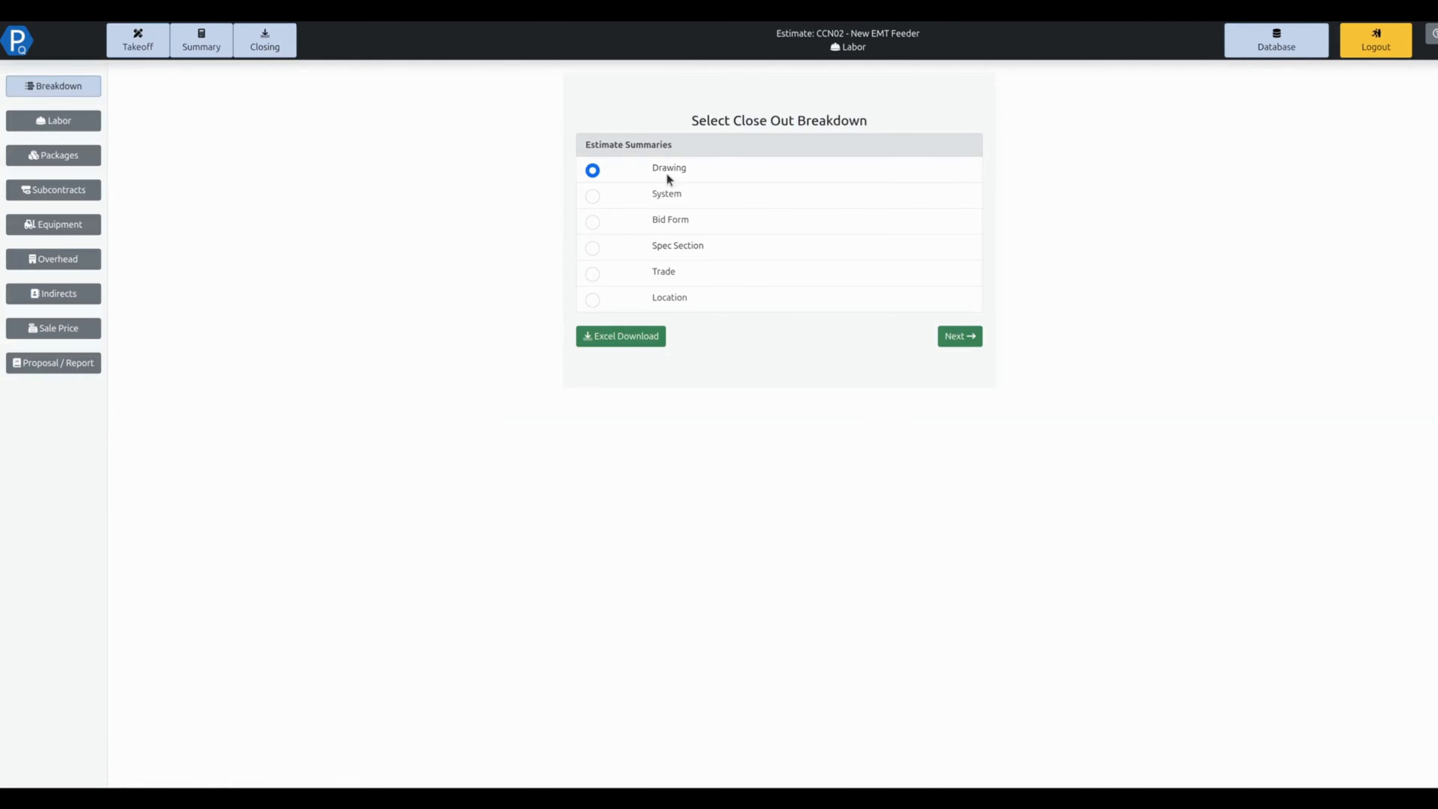
pyautogui.click(945, 332)
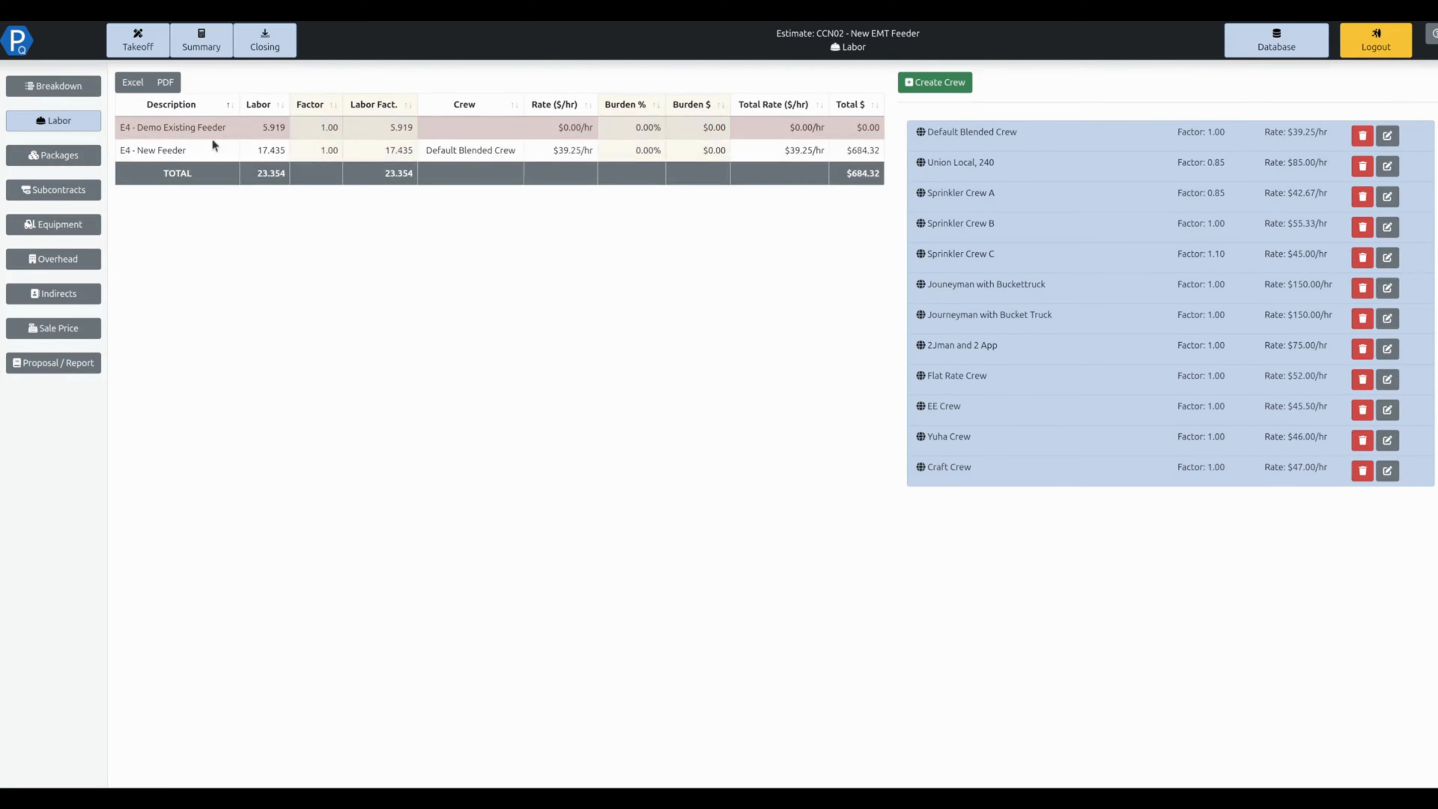
pyautogui.moveTo(144, 150); pyautogui.dragTo(282, 153)
pyautogui.click(176, 127)
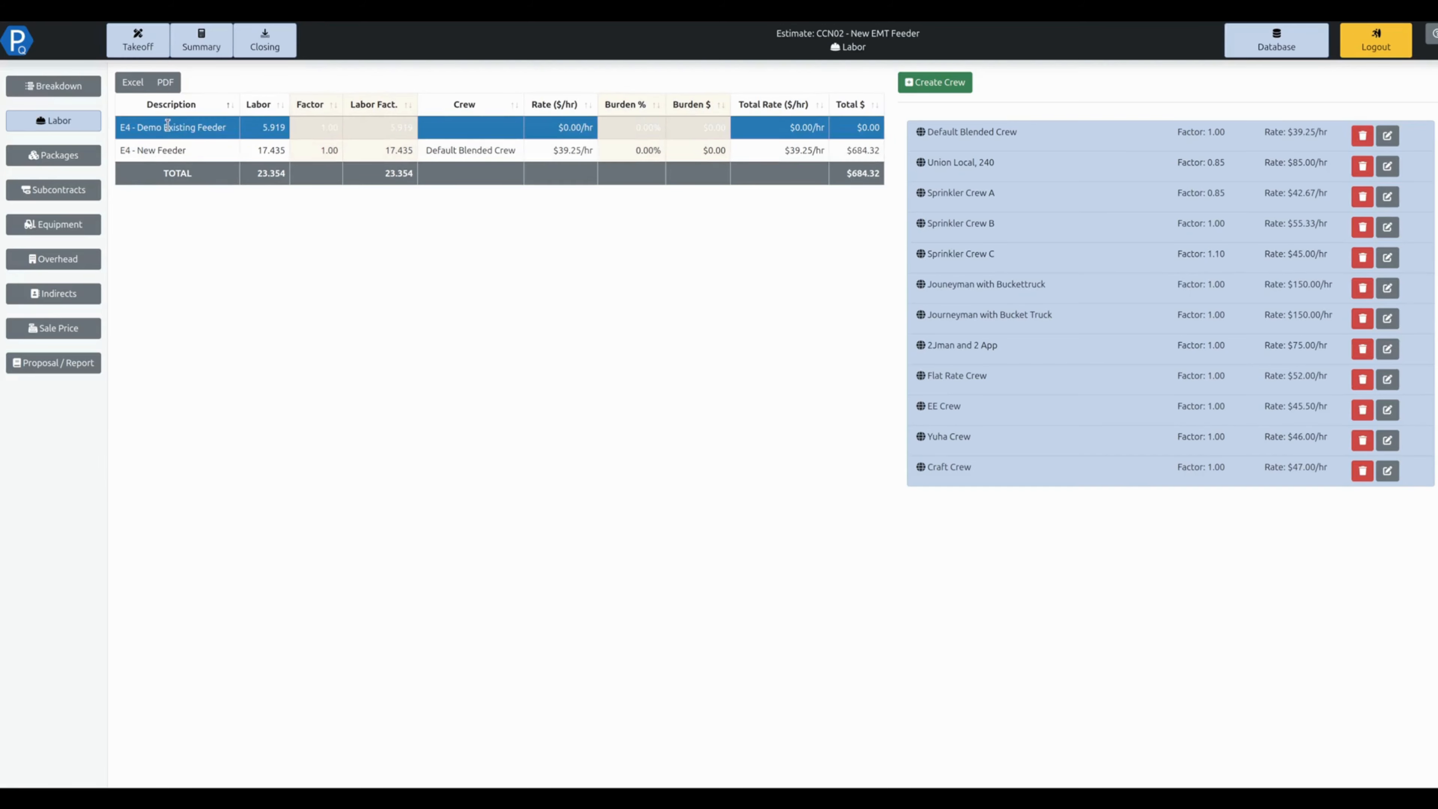
pyautogui.moveTo(1021, 141); pyautogui.dragTo(396, 133)
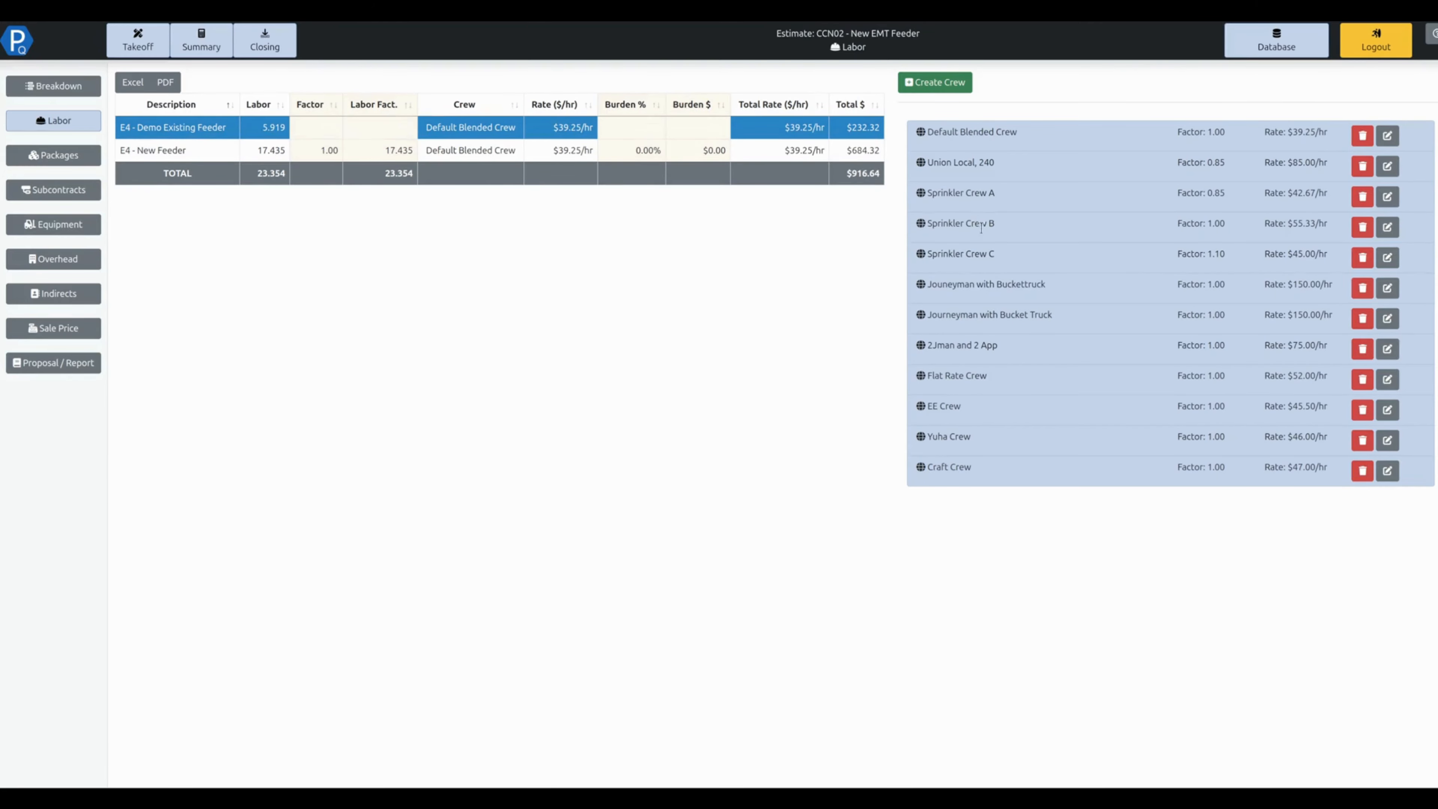
pyautogui.moveTo(1001, 283); pyautogui.dragTo(300, 151)
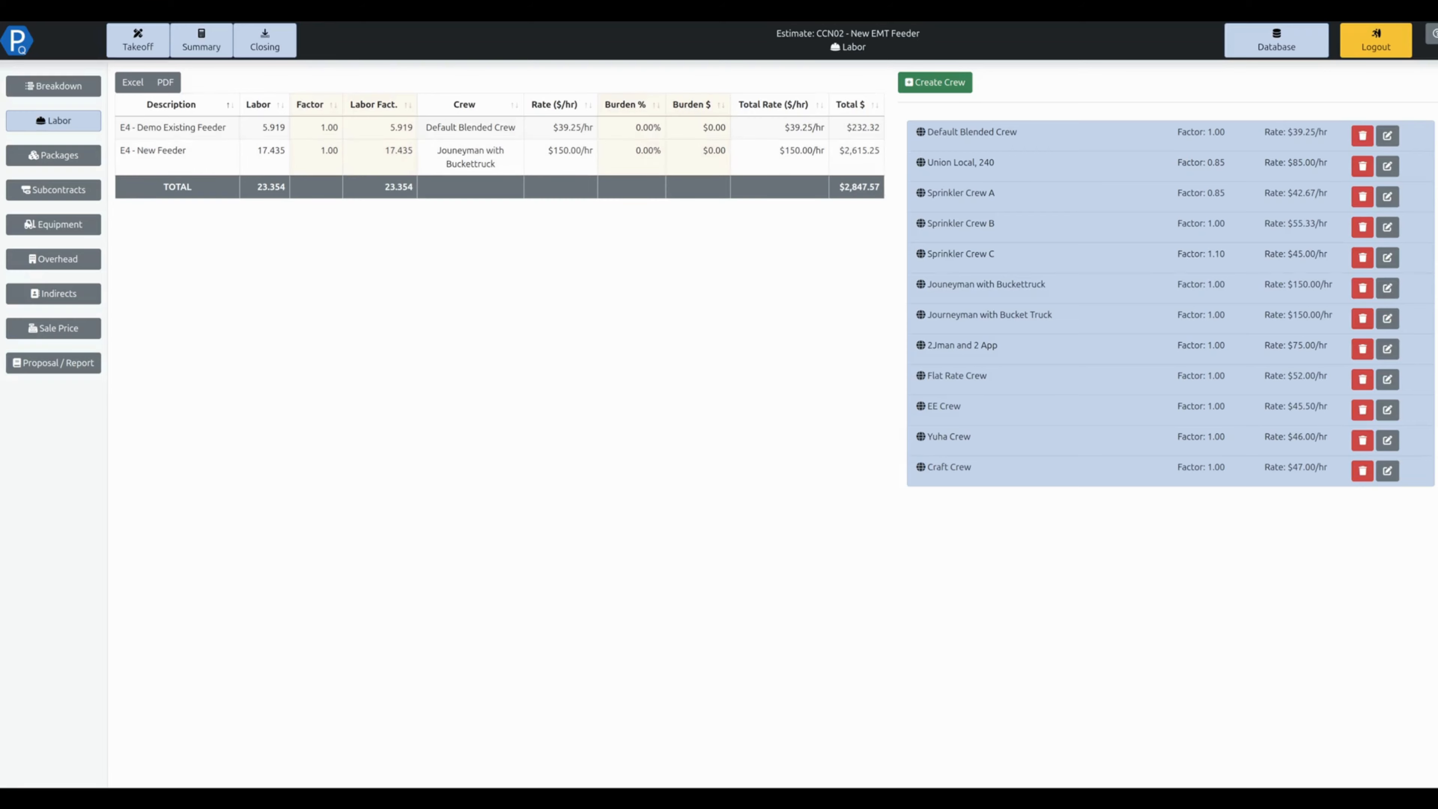
# Start a new overhead row with the description "Cleanup - demolition debris", correcting the spelling of the last word
pyautogui.click(58, 268)
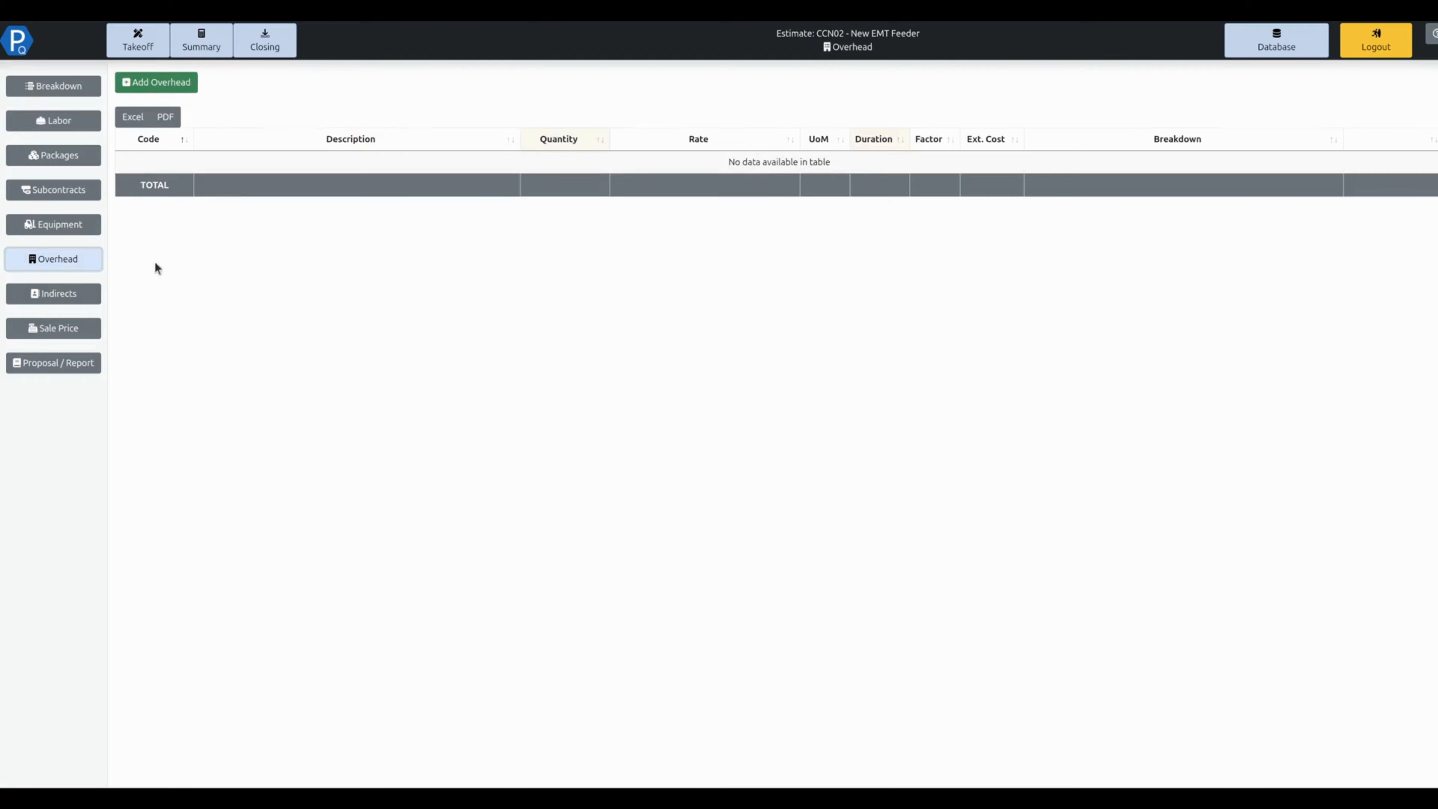
pyautogui.click(190, 88)
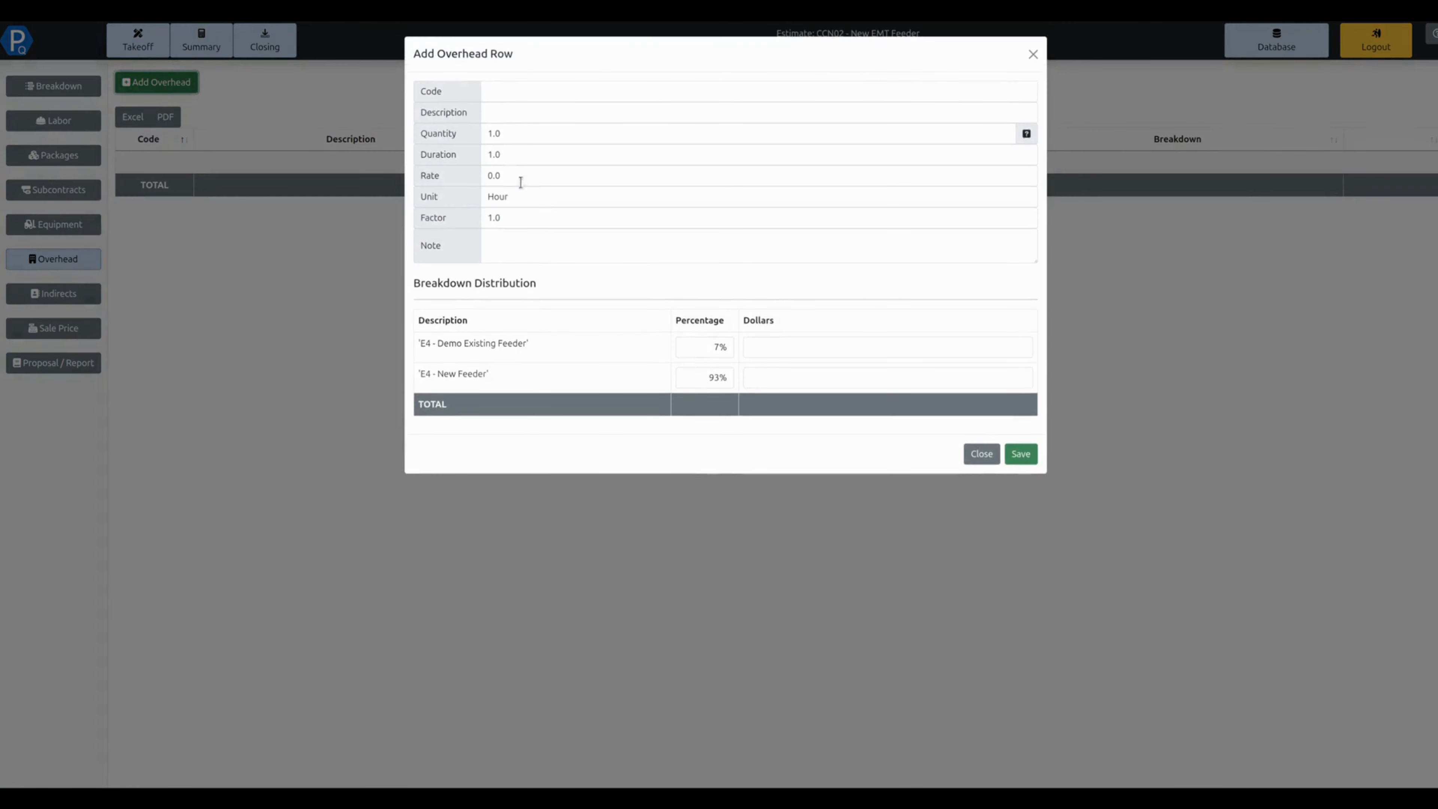
pyautogui.click(518, 115)
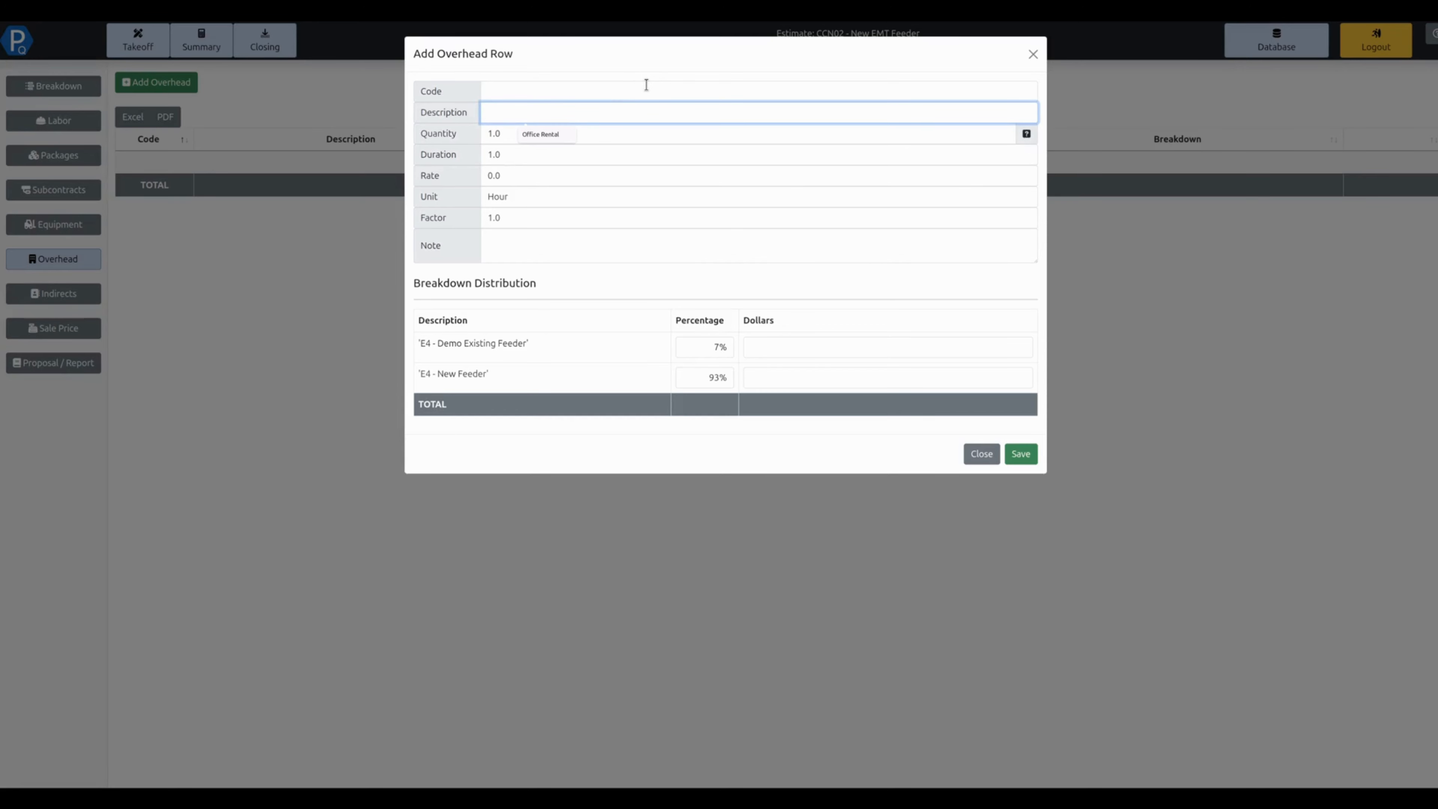
pyautogui.write('Cleanup - demolition depreese')
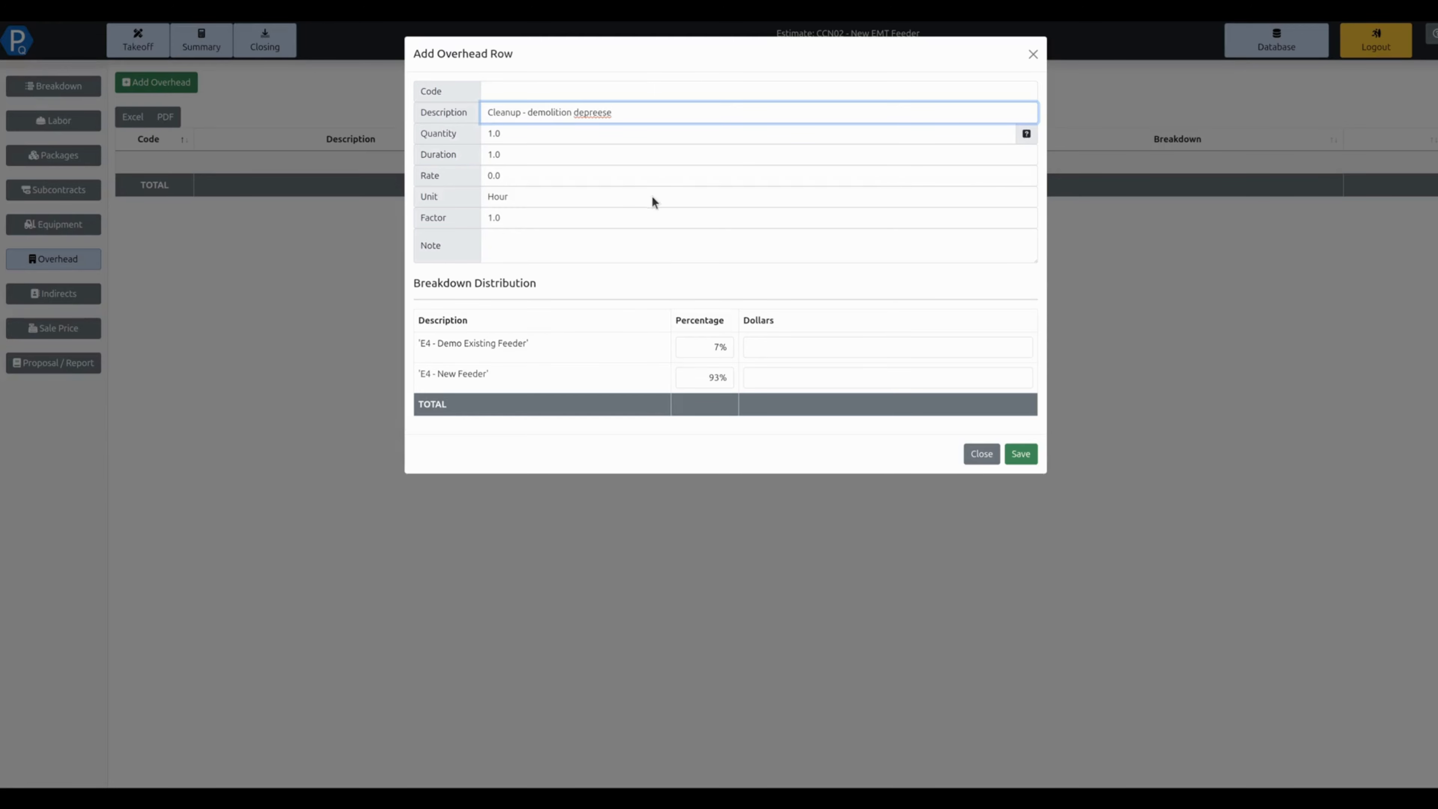
pyautogui.rightClick(598, 113)
pyautogui.press('Escape')
pyautogui.write('debrees')
pyautogui.rightClick(591, 113)
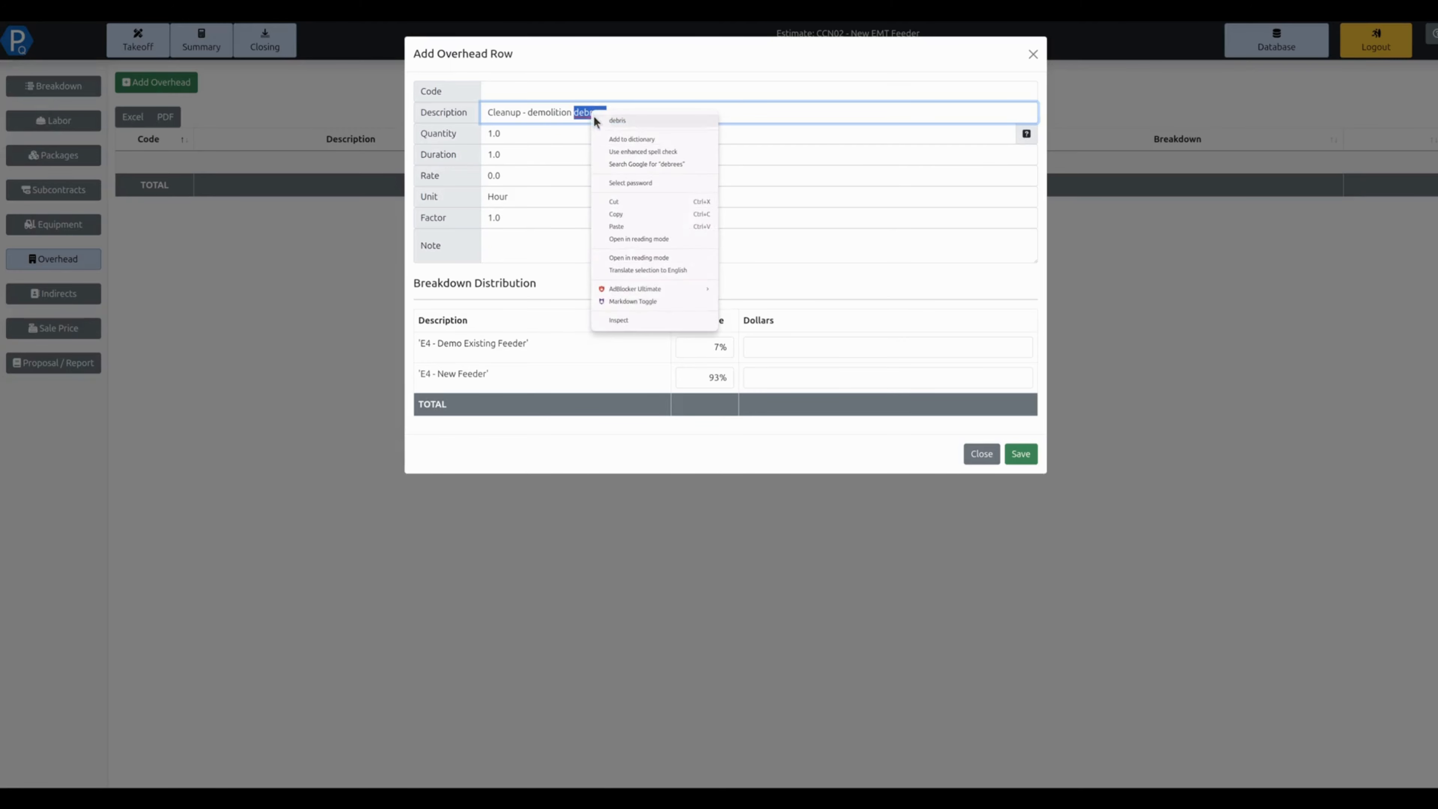
pyautogui.click(602, 117)
# Set the cleanup row's quantity to =[factored hours]*10% and its rate to 75, and save the row
pyautogui.click(615, 138)
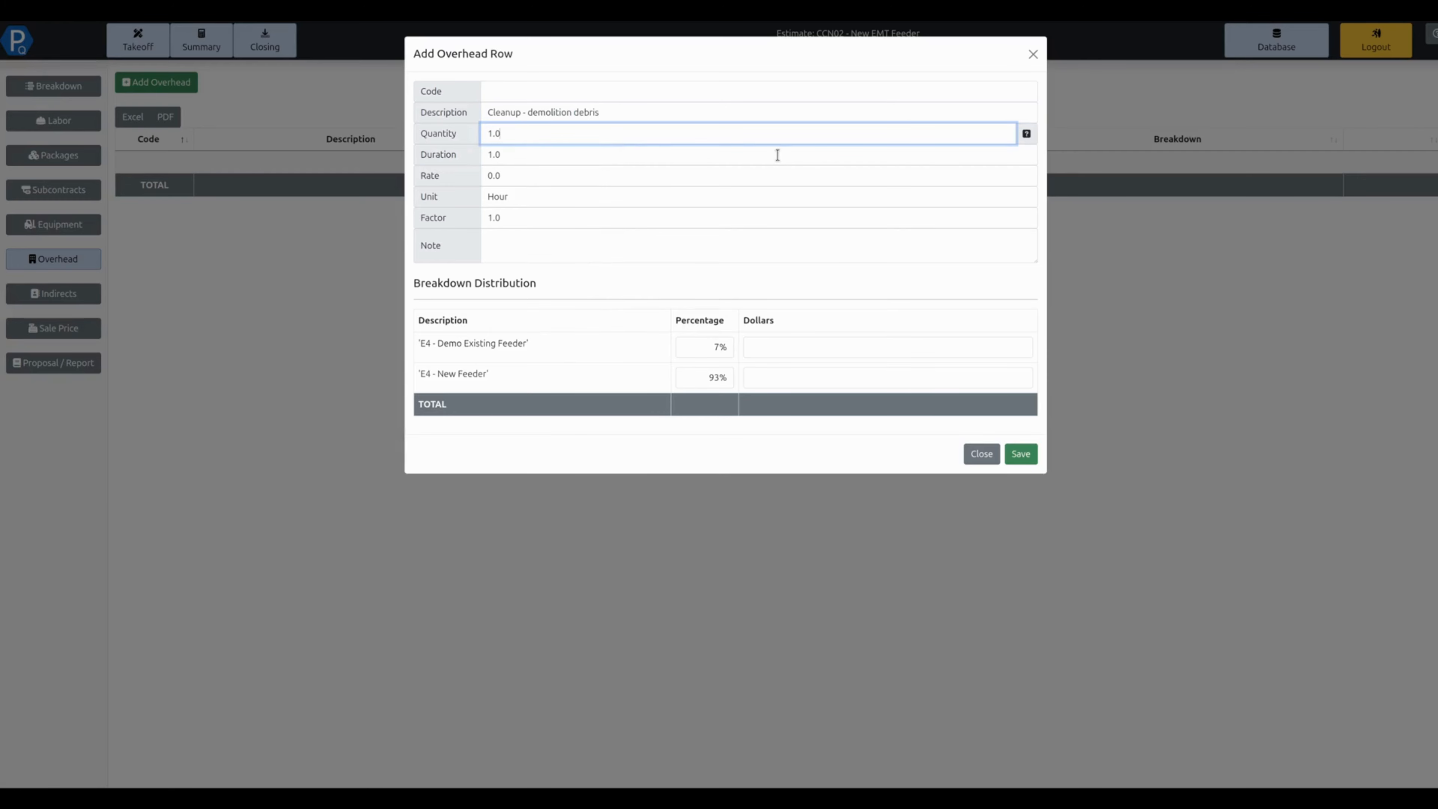
pyautogui.moveTo(1033, 142)
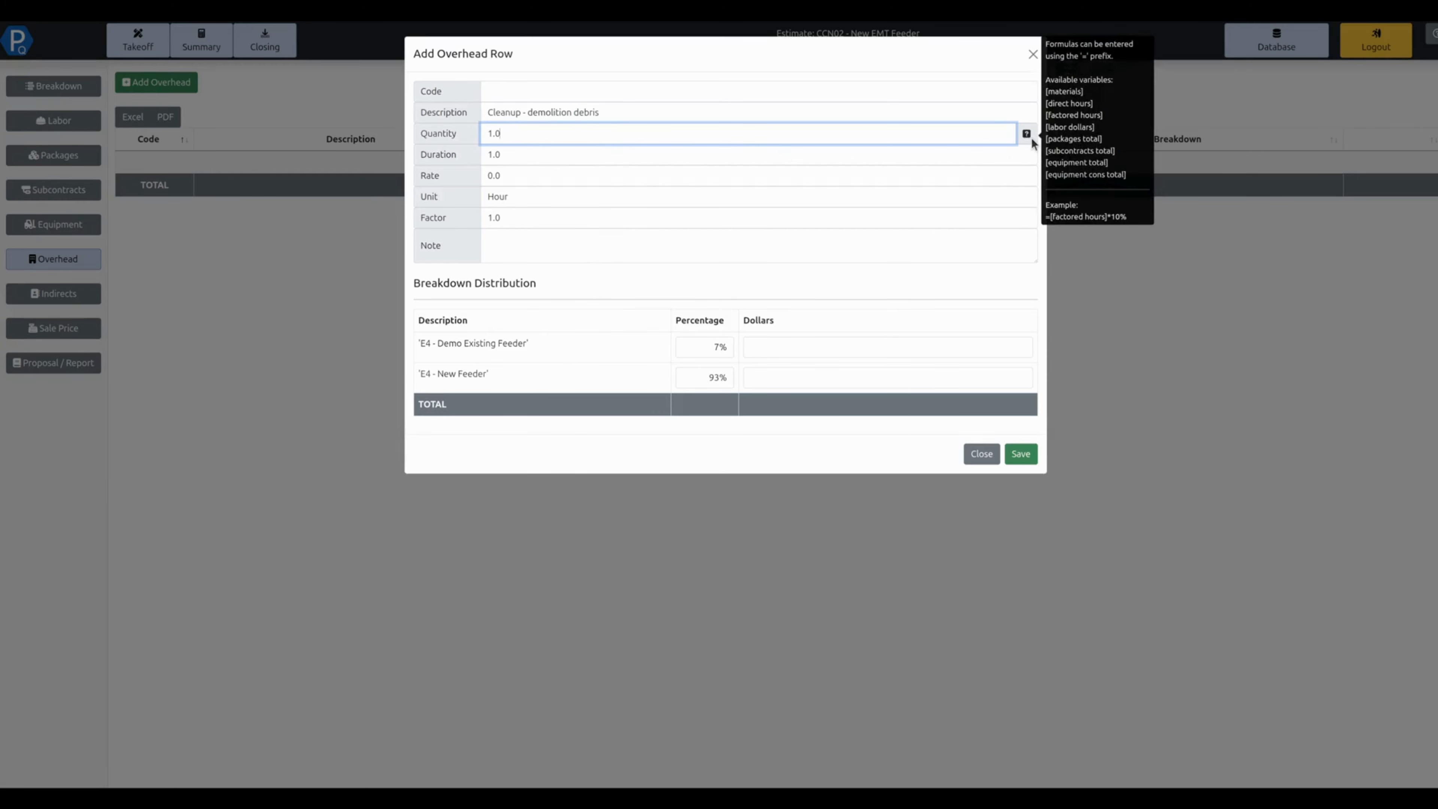
pyautogui.press('BackSpace')
pyautogui.press('BackSpace')
pyautogui.press('BackSpace')
pyautogui.write('ctored hourse')
pyautogui.write('*10%')
pyautogui.press('Tab')
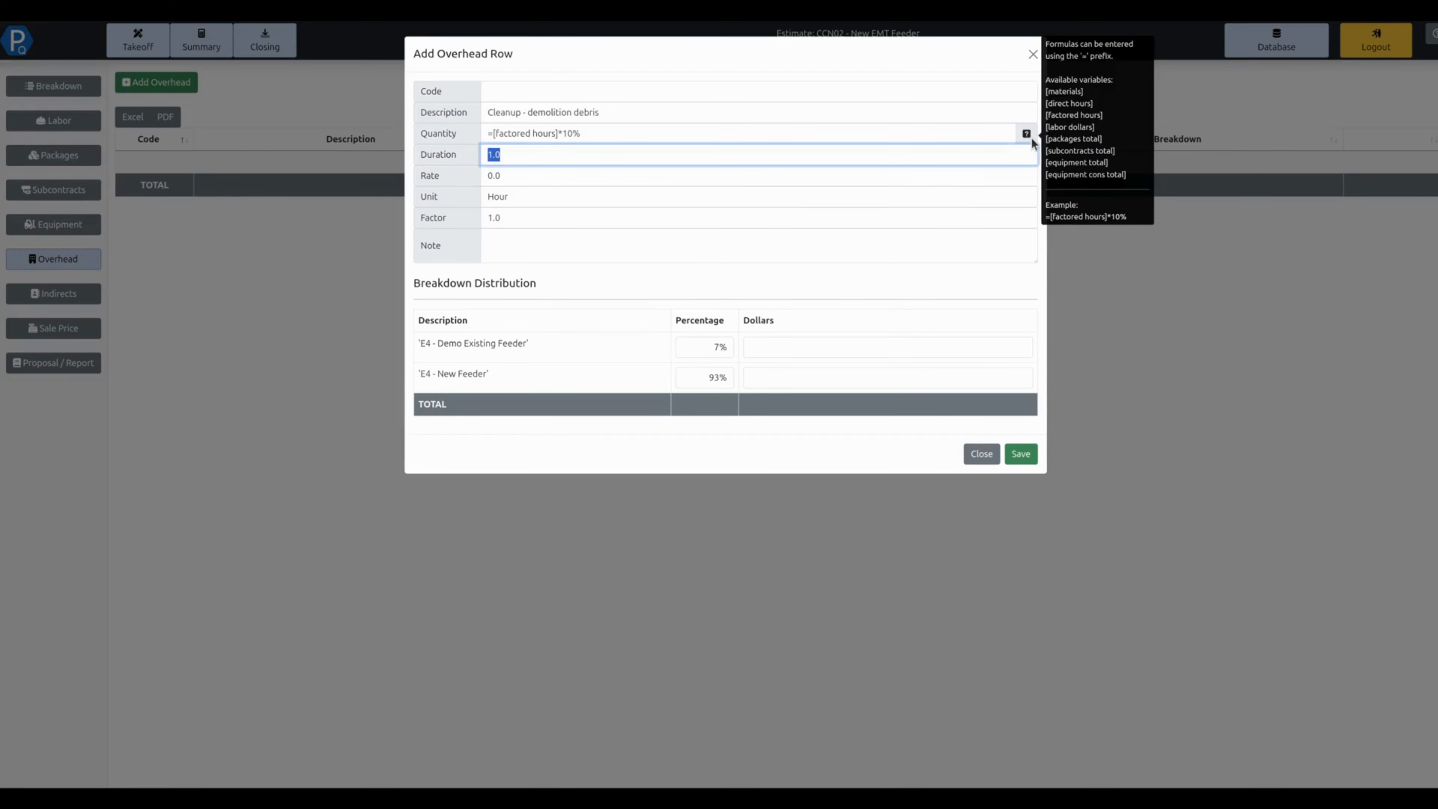
pyautogui.press('Tab')
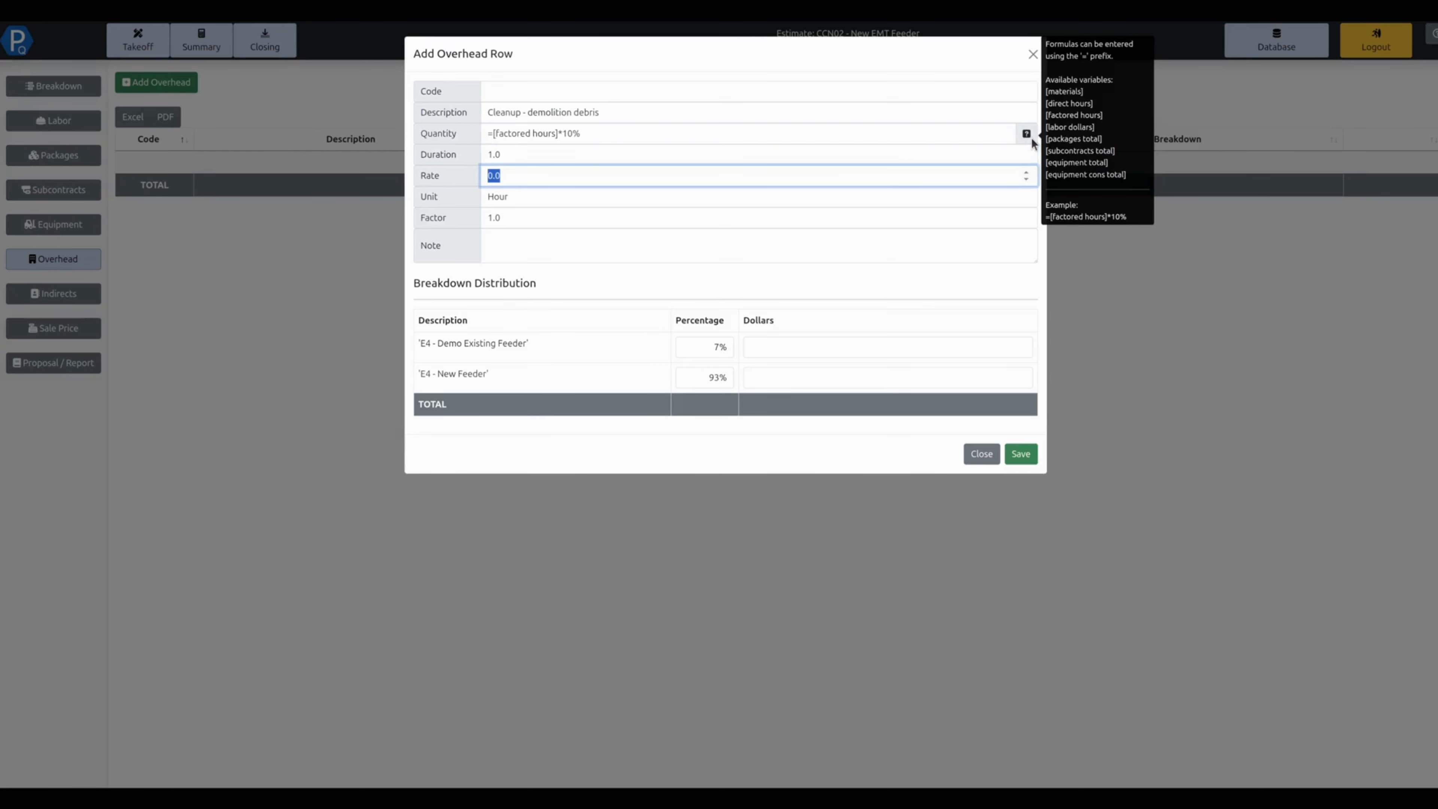
pyautogui.write('75')
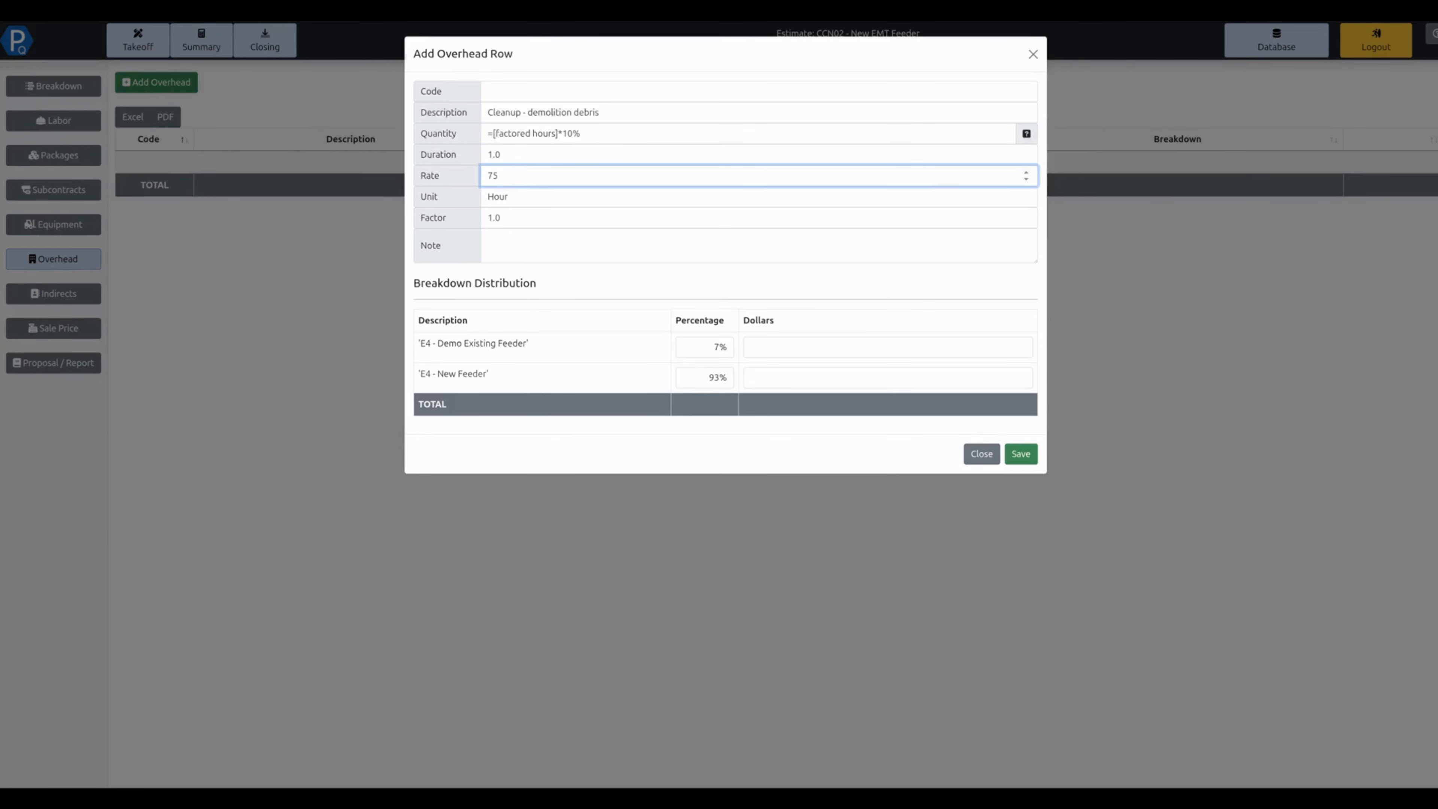
pyautogui.click(1021, 453)
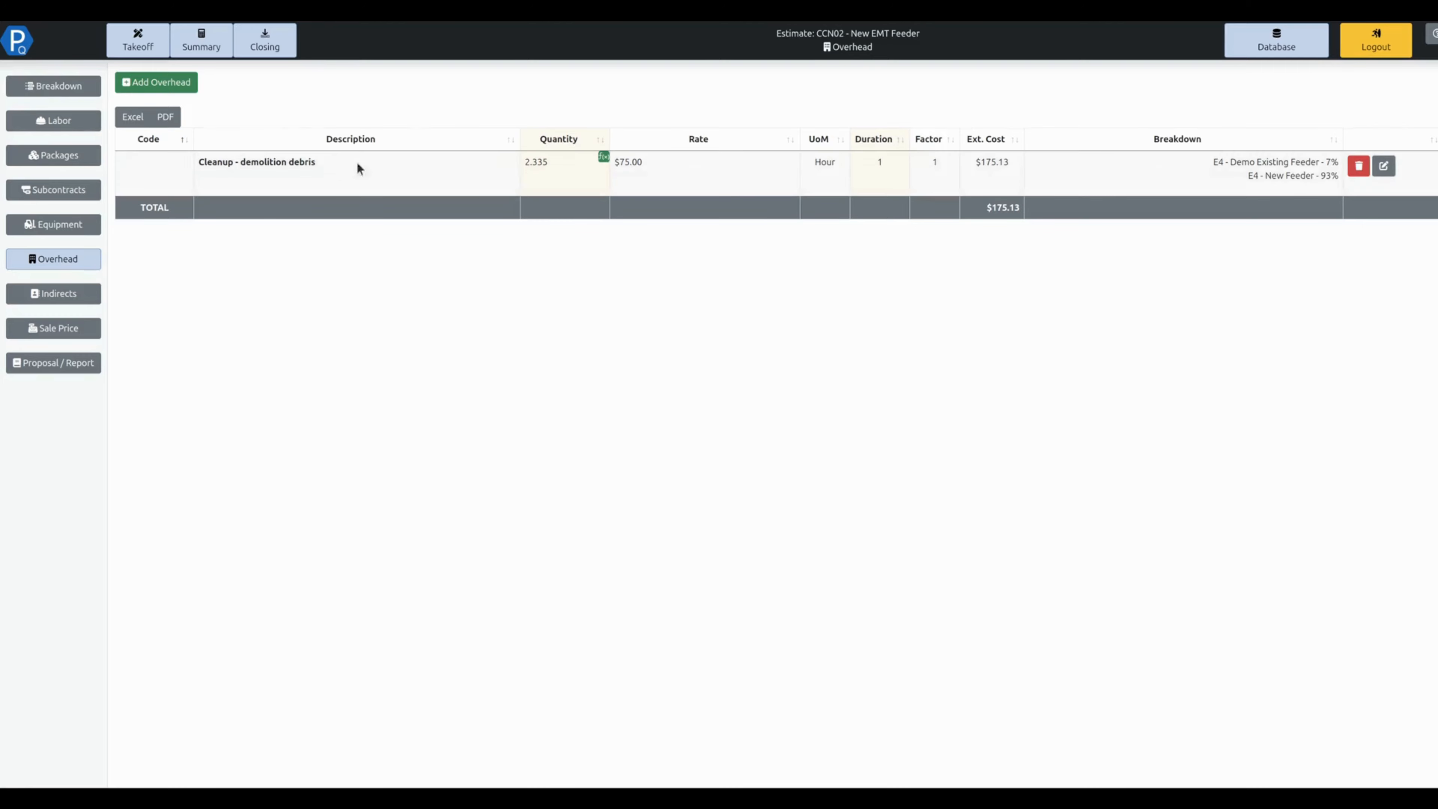
# Add the $90.00 per hour Project Manager to the indirects with the default breakdown distribution and a quantity of =[factored hours]*10%
pyautogui.click(85, 300)
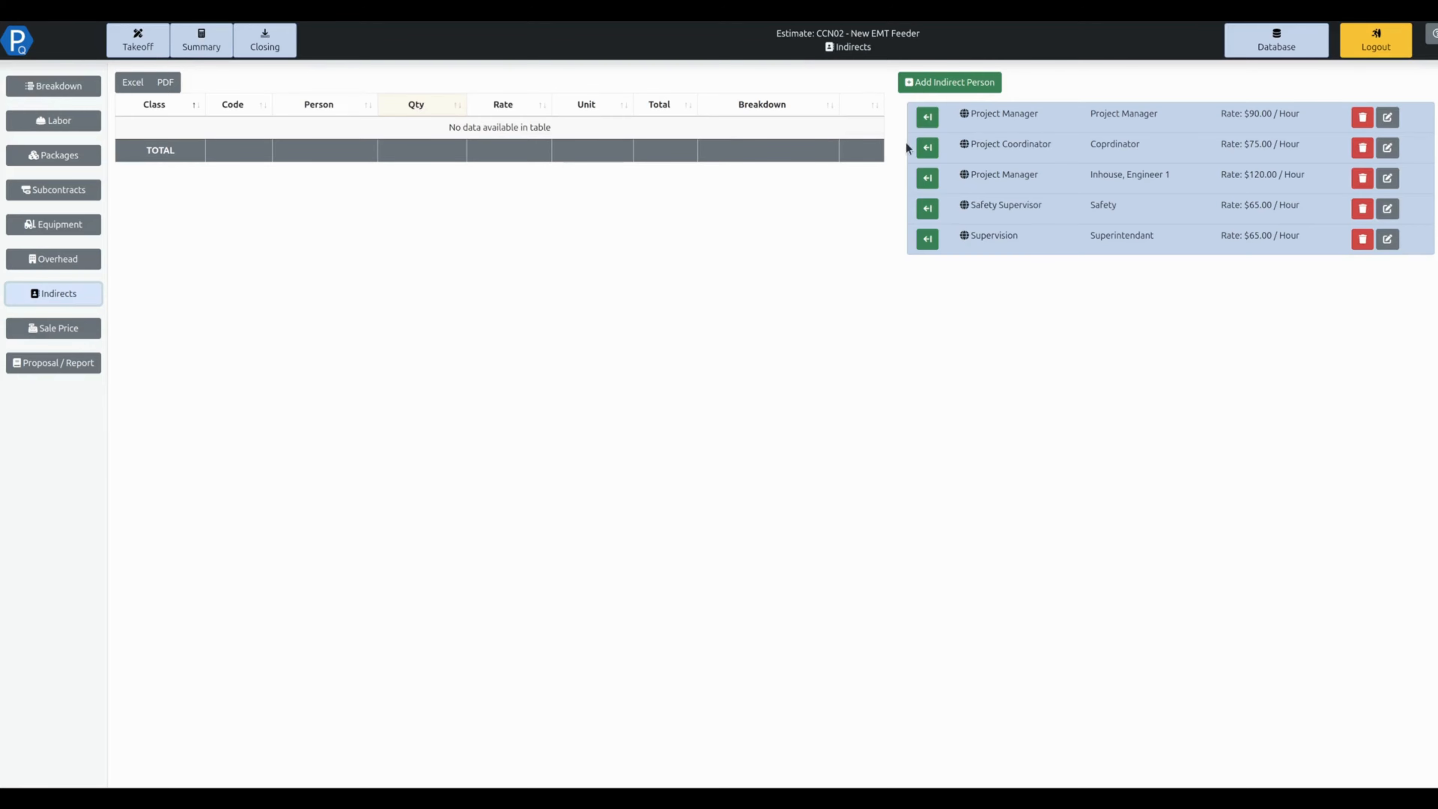
pyautogui.click(929, 118)
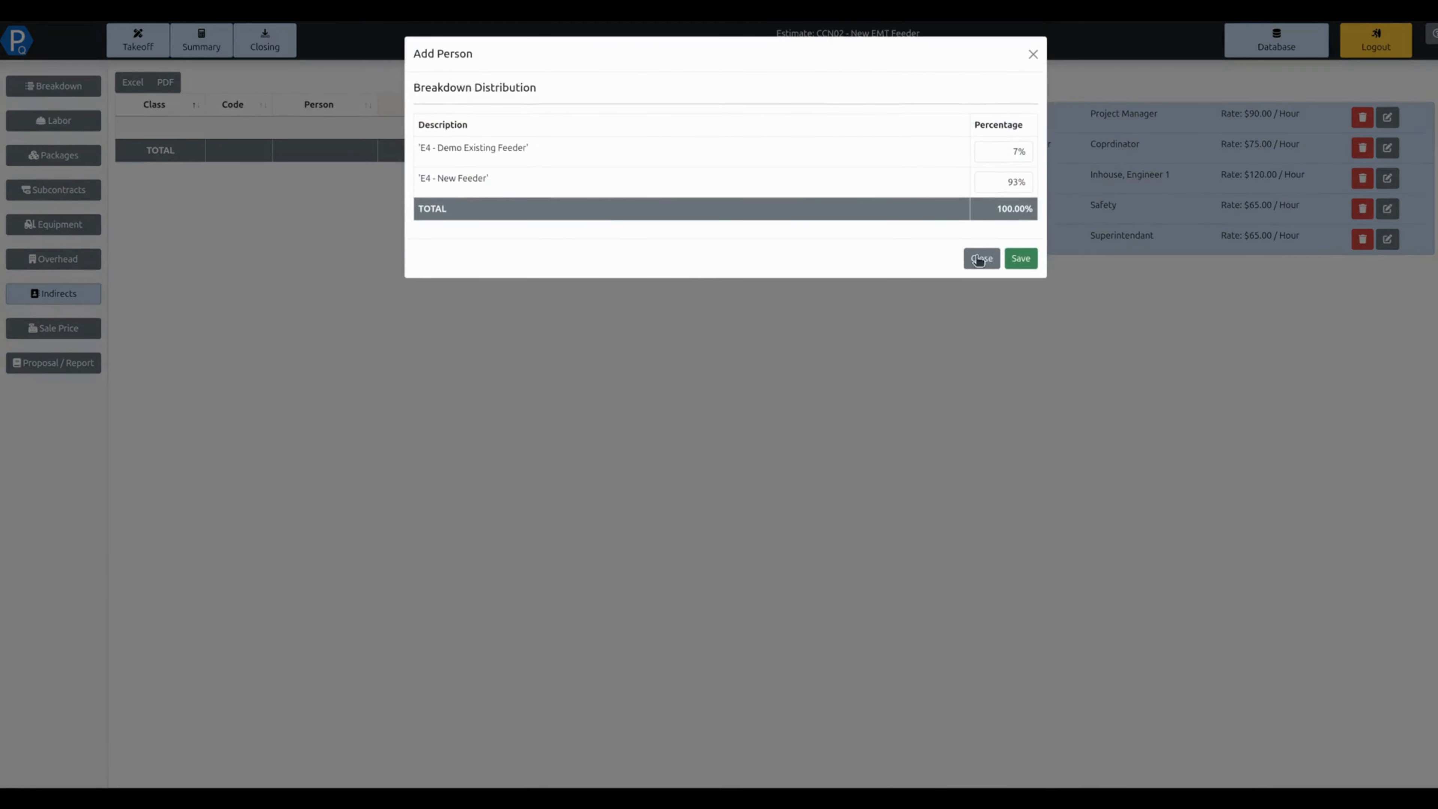
pyautogui.click(1021, 258)
pyautogui.click(399, 126)
pyautogui.write('=[factored hours]*10%')
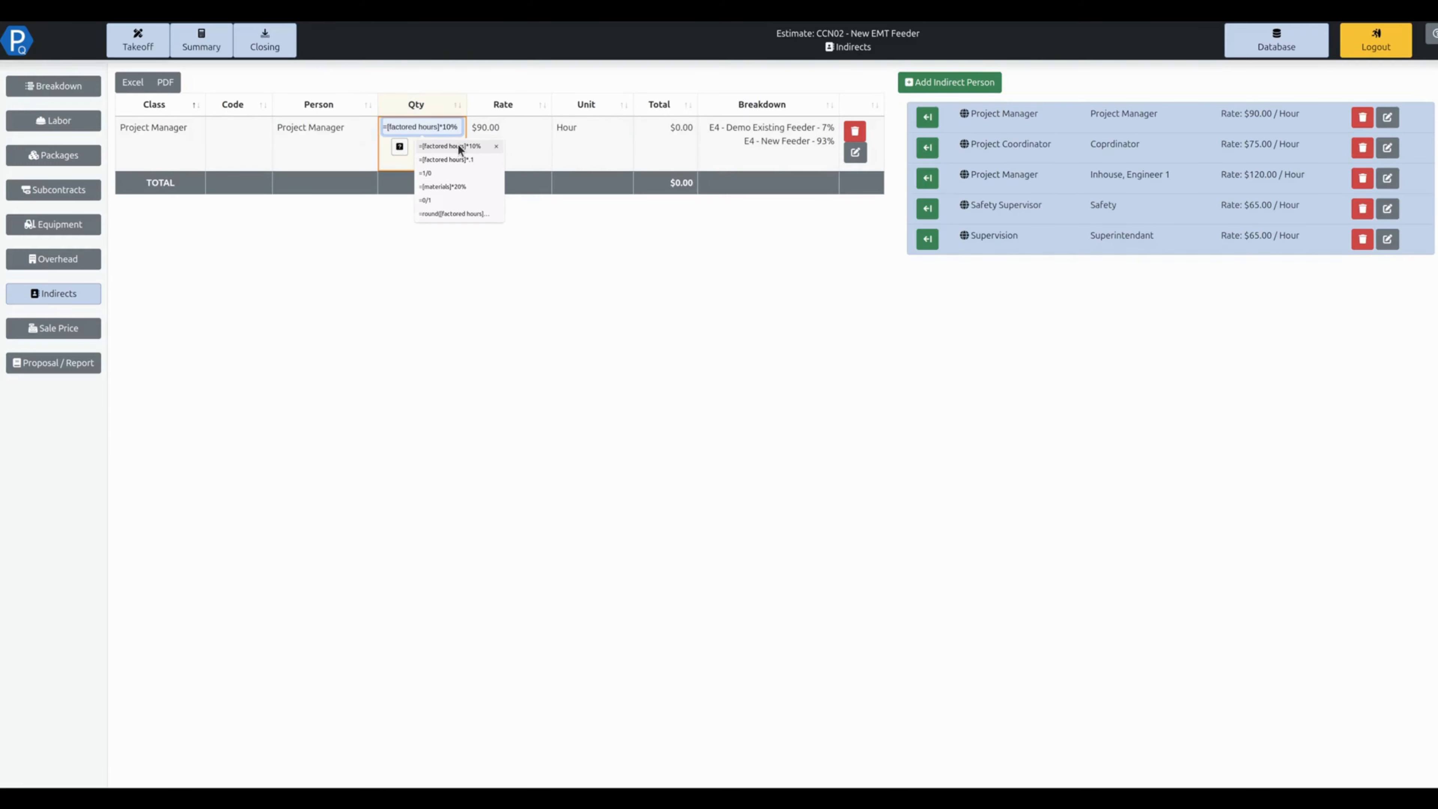
pyautogui.click(457, 146)
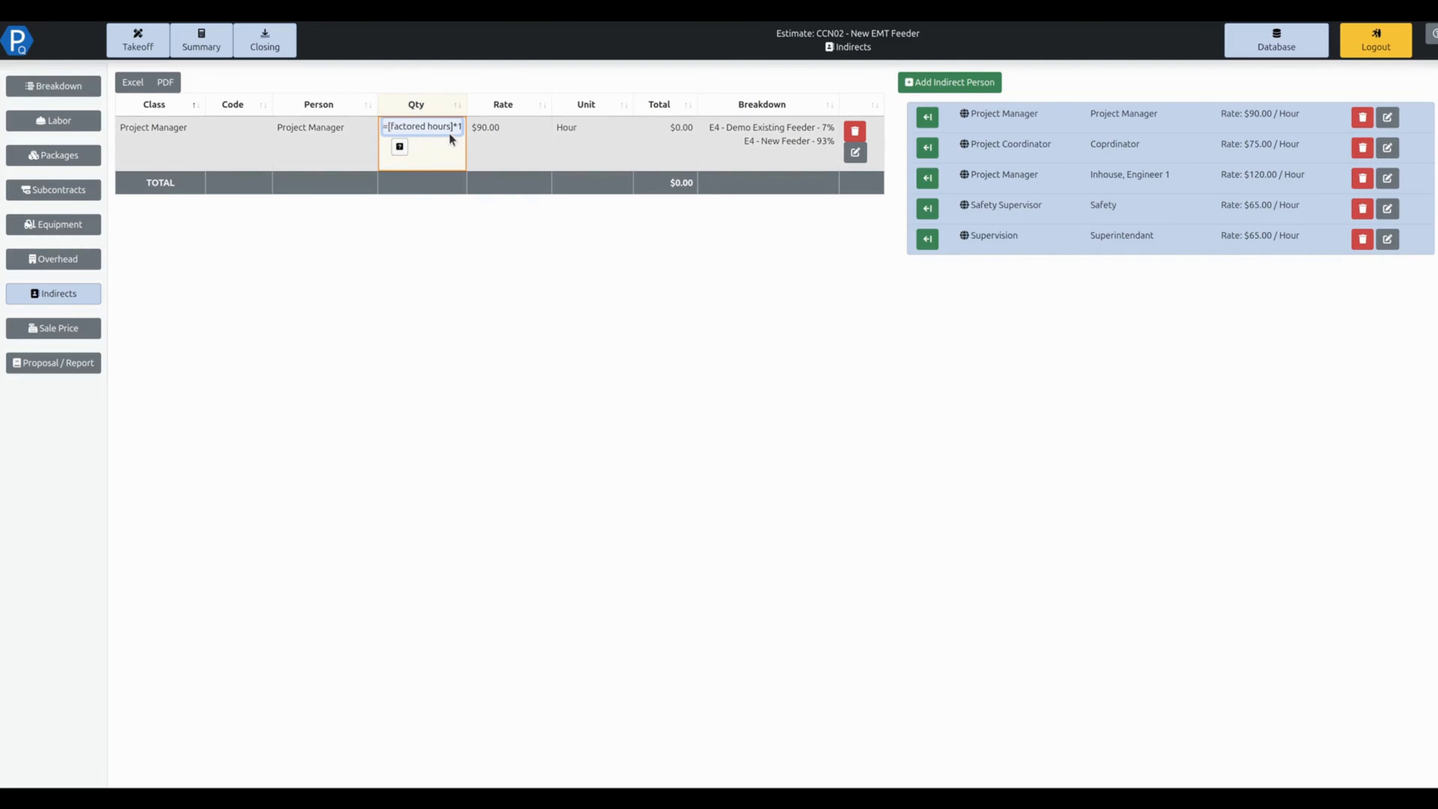
pyautogui.click(467, 241)
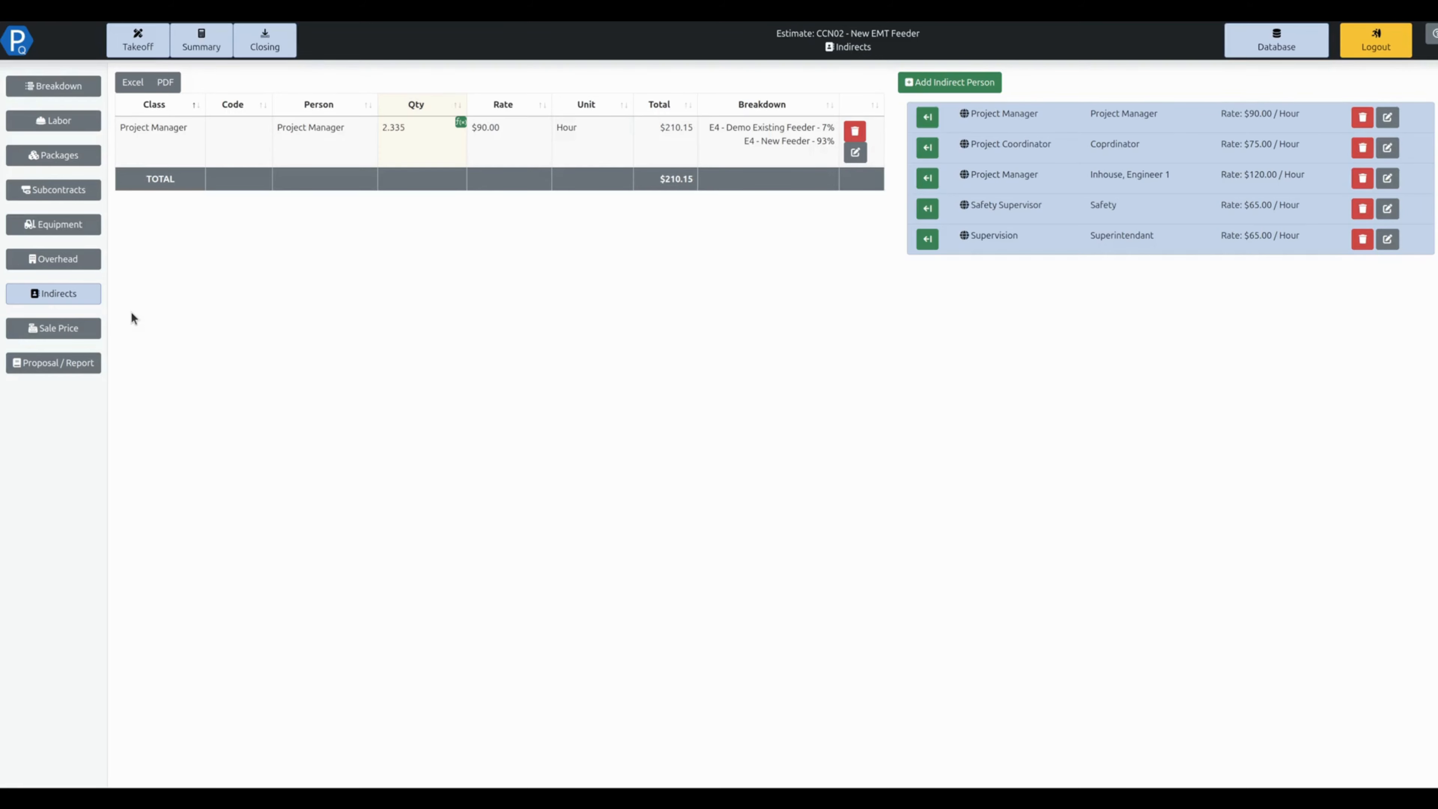
# Change the Project Manager's quantity formula to =[factored hours]*100%
pyautogui.click(428, 128)
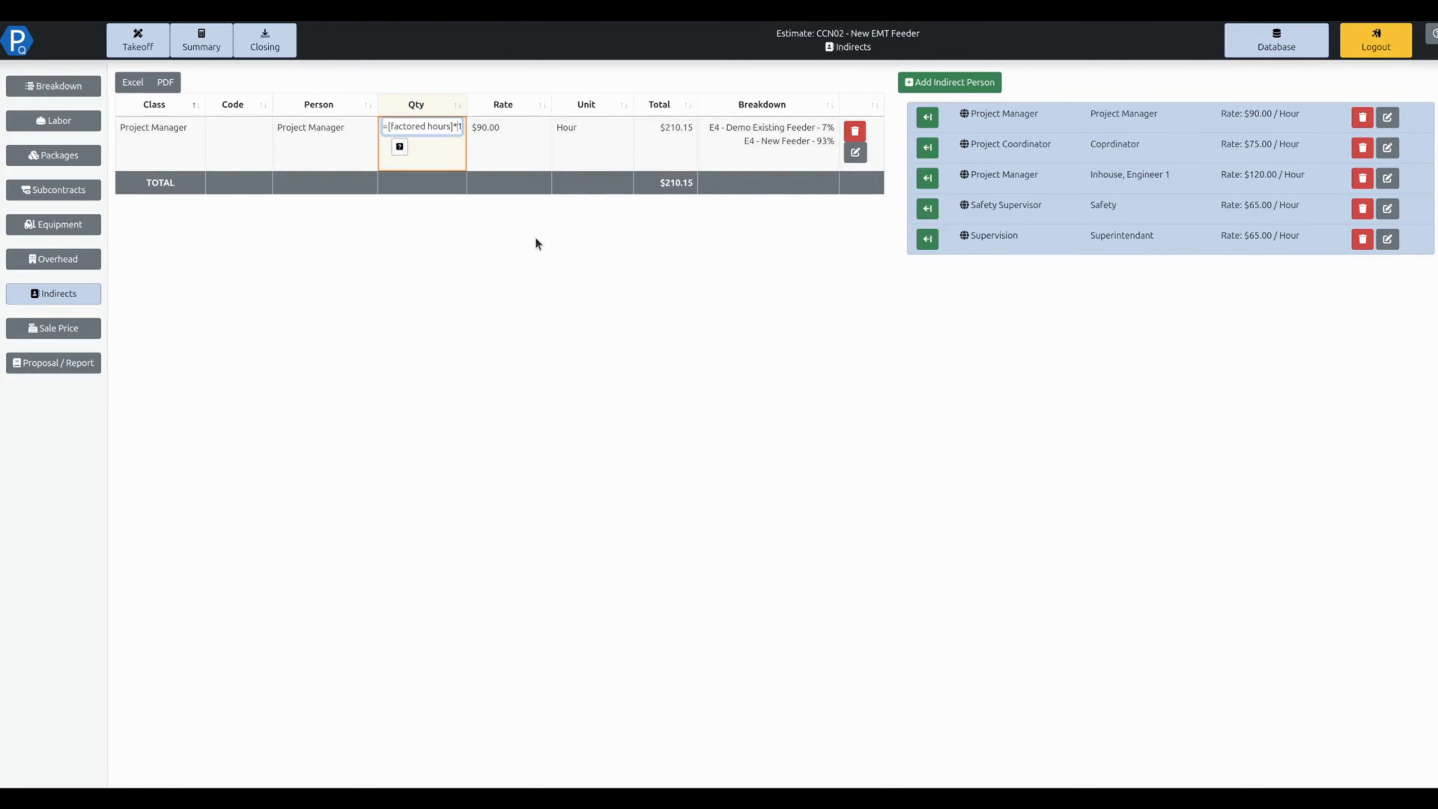
pyautogui.write('0')
pyautogui.press('Return')
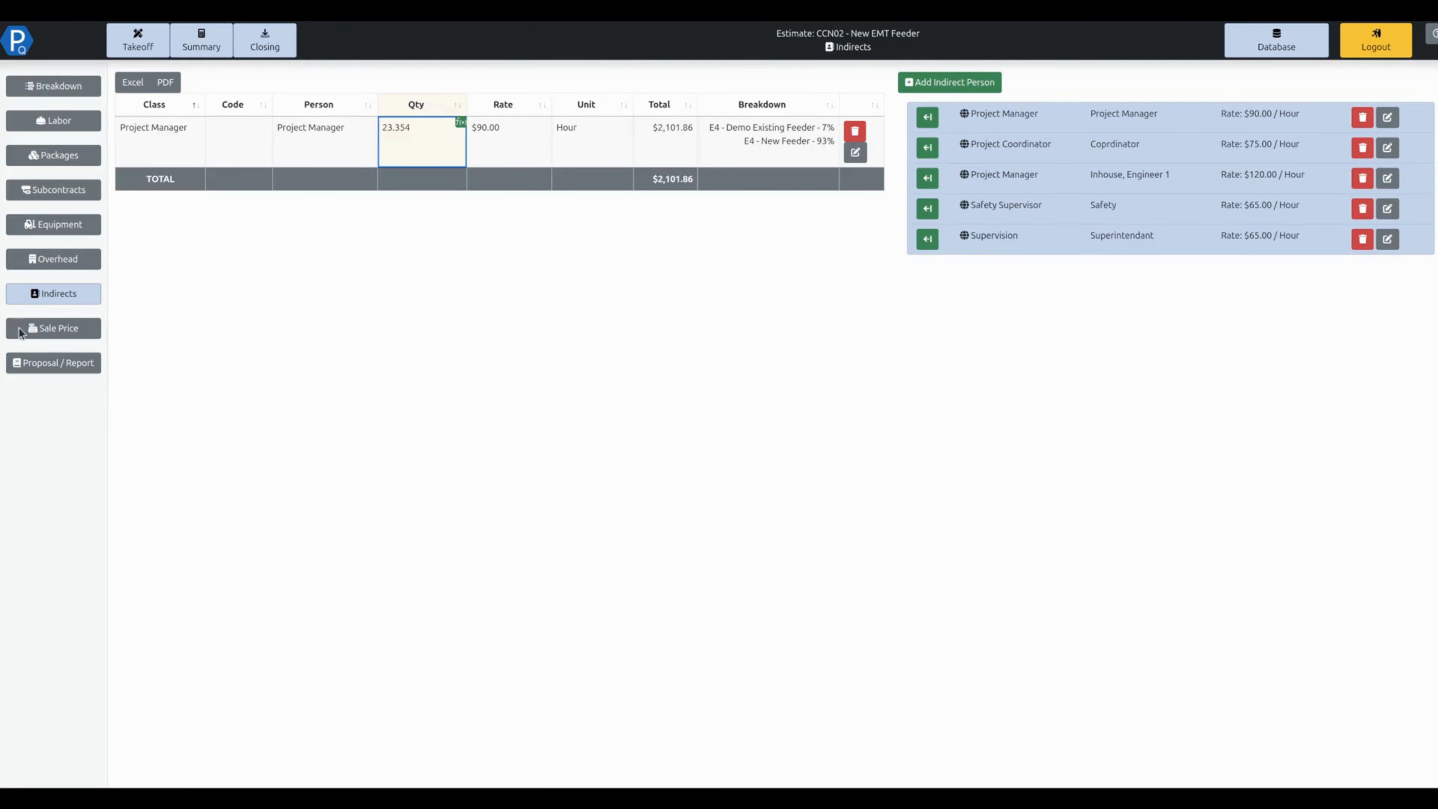
# In the sale price table, apply a 10% markup to all rows and delete the Bonding row
pyautogui.click(57, 329)
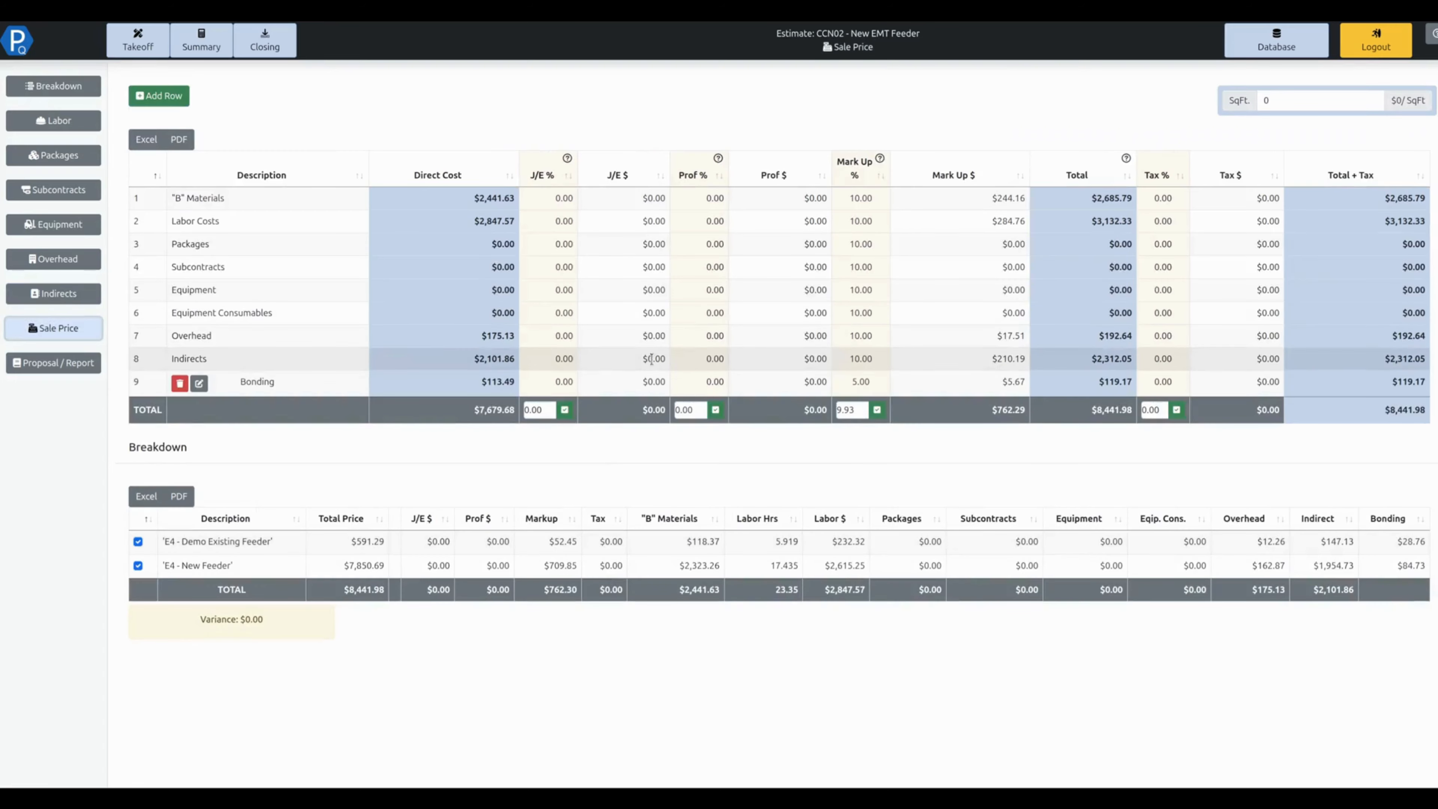
pyautogui.doubleClick(845, 410)
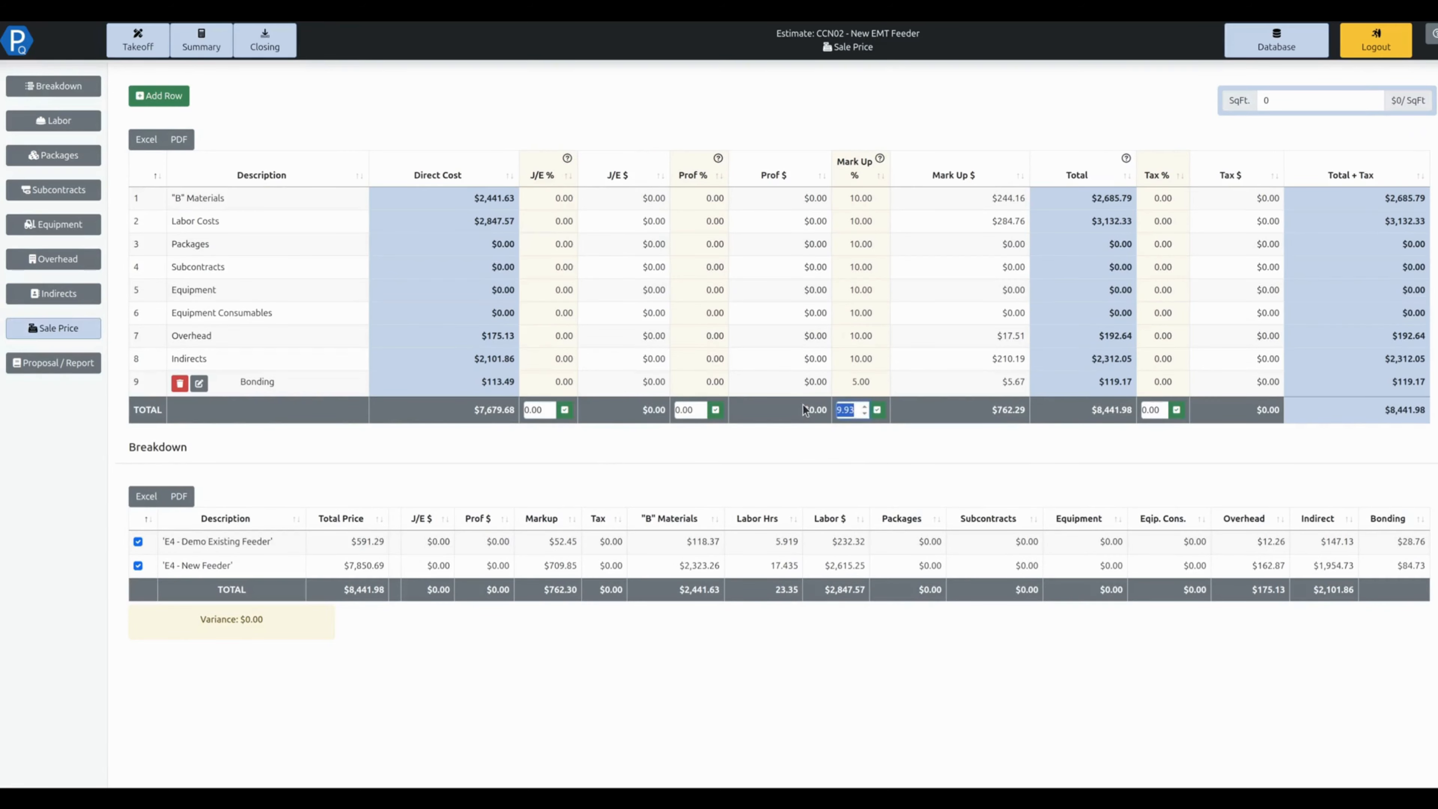
pyautogui.write('10')
pyautogui.click(877, 409)
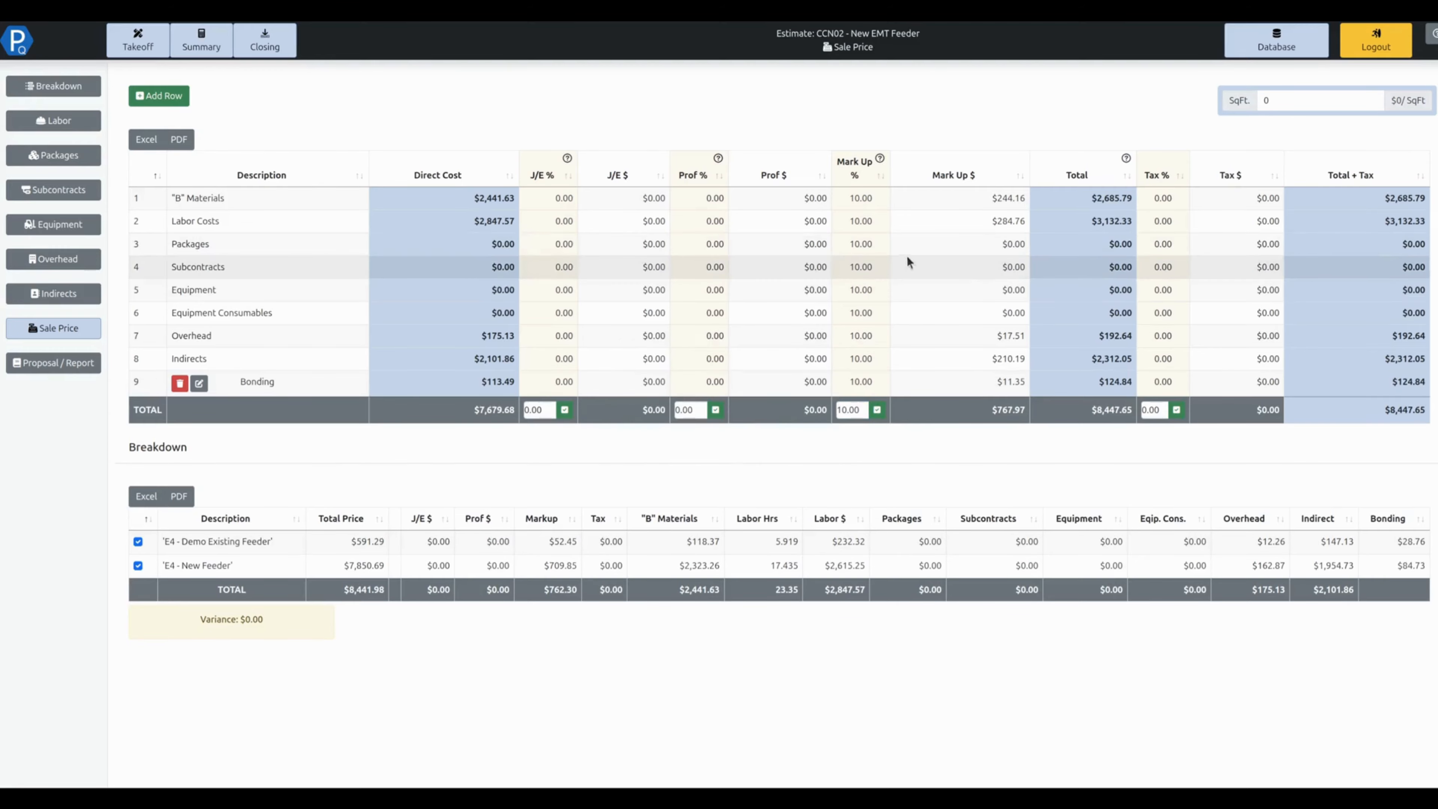
pyautogui.click(180, 383)
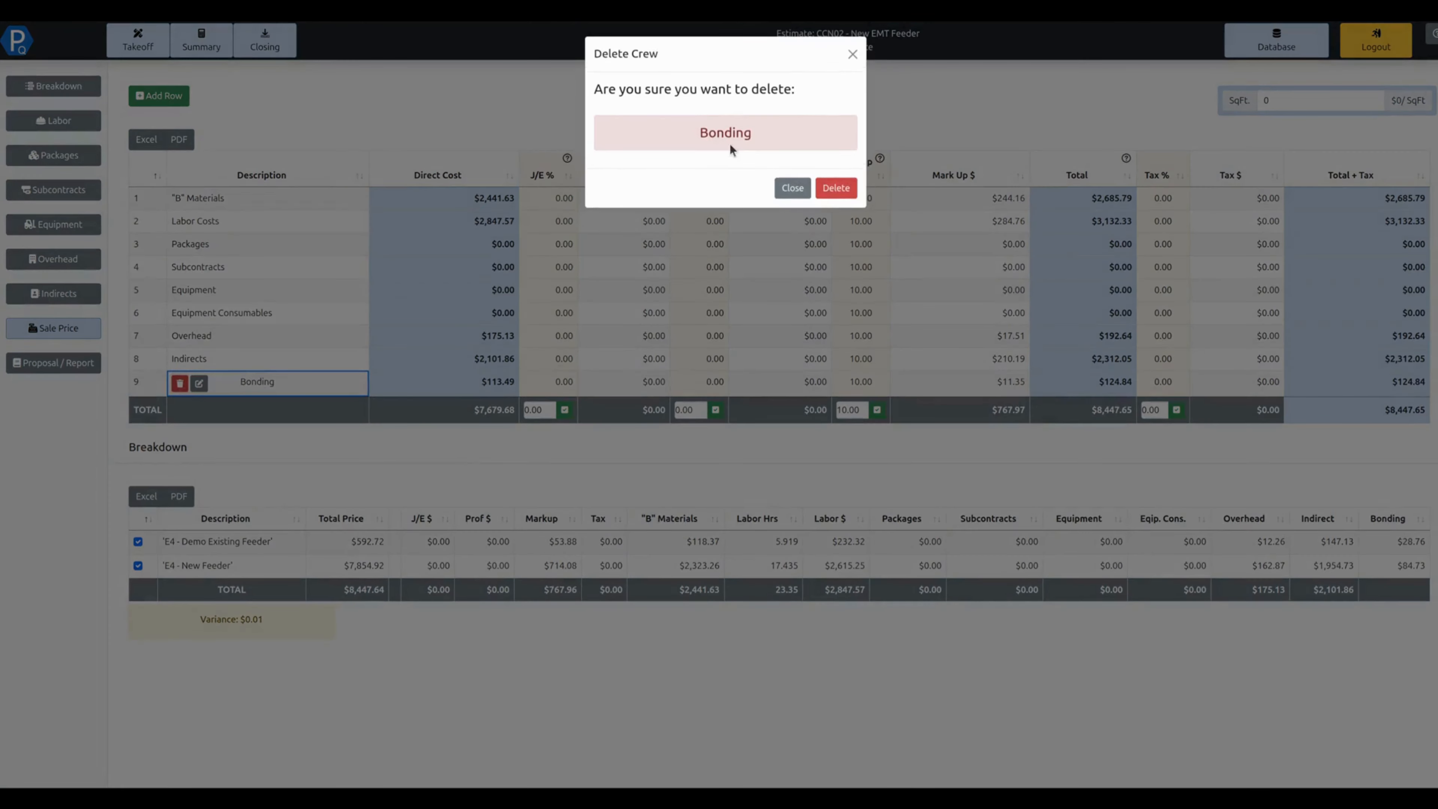
pyautogui.click(835, 191)
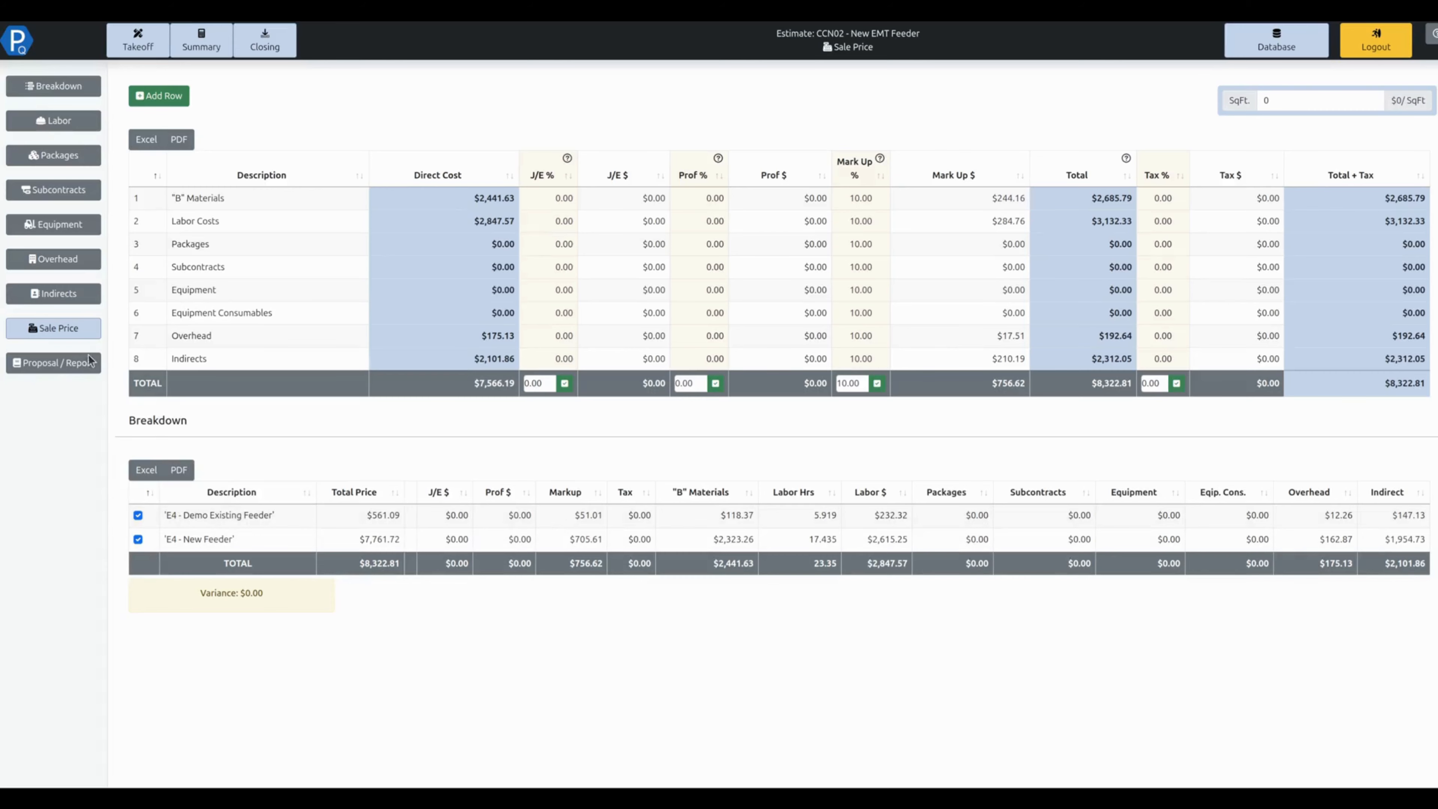
# Create a new proposal from the Change Order Report.xlsx template, named "CCN02 - EMT FEEDER REPLACEMENT"
pyautogui.click(53, 365)
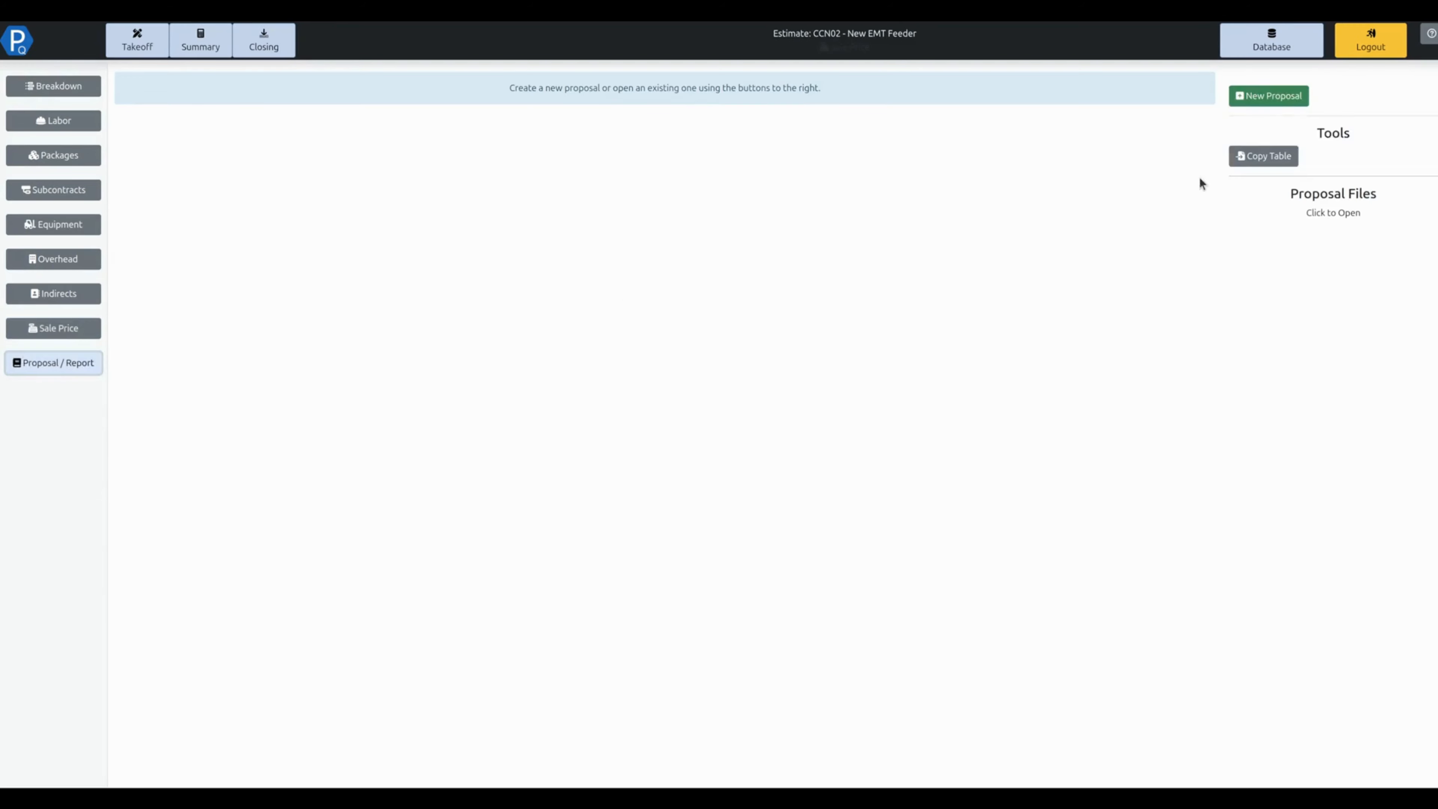
pyautogui.click(1282, 101)
pyautogui.click(740, 138)
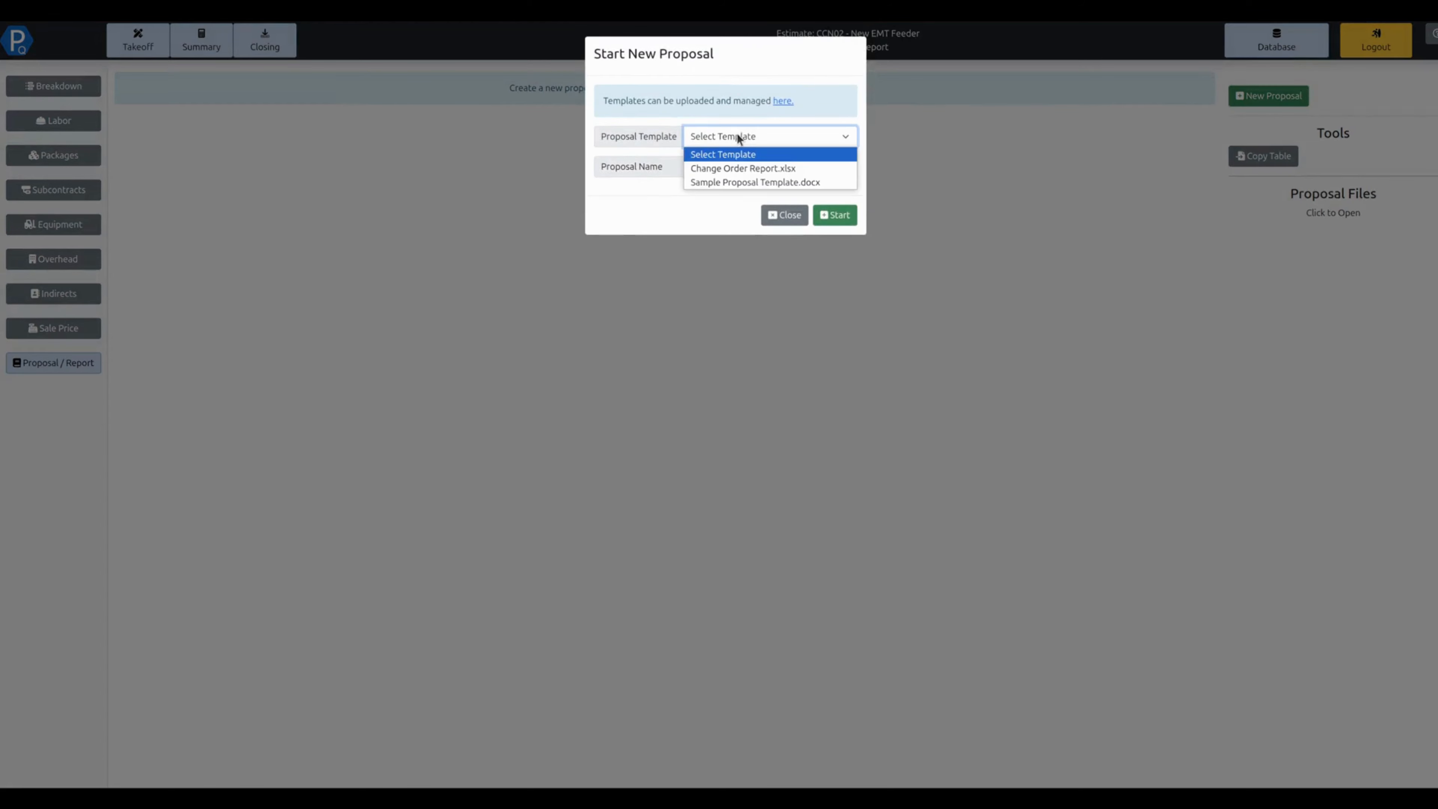
pyautogui.click(750, 170)
pyautogui.click(750, 170)
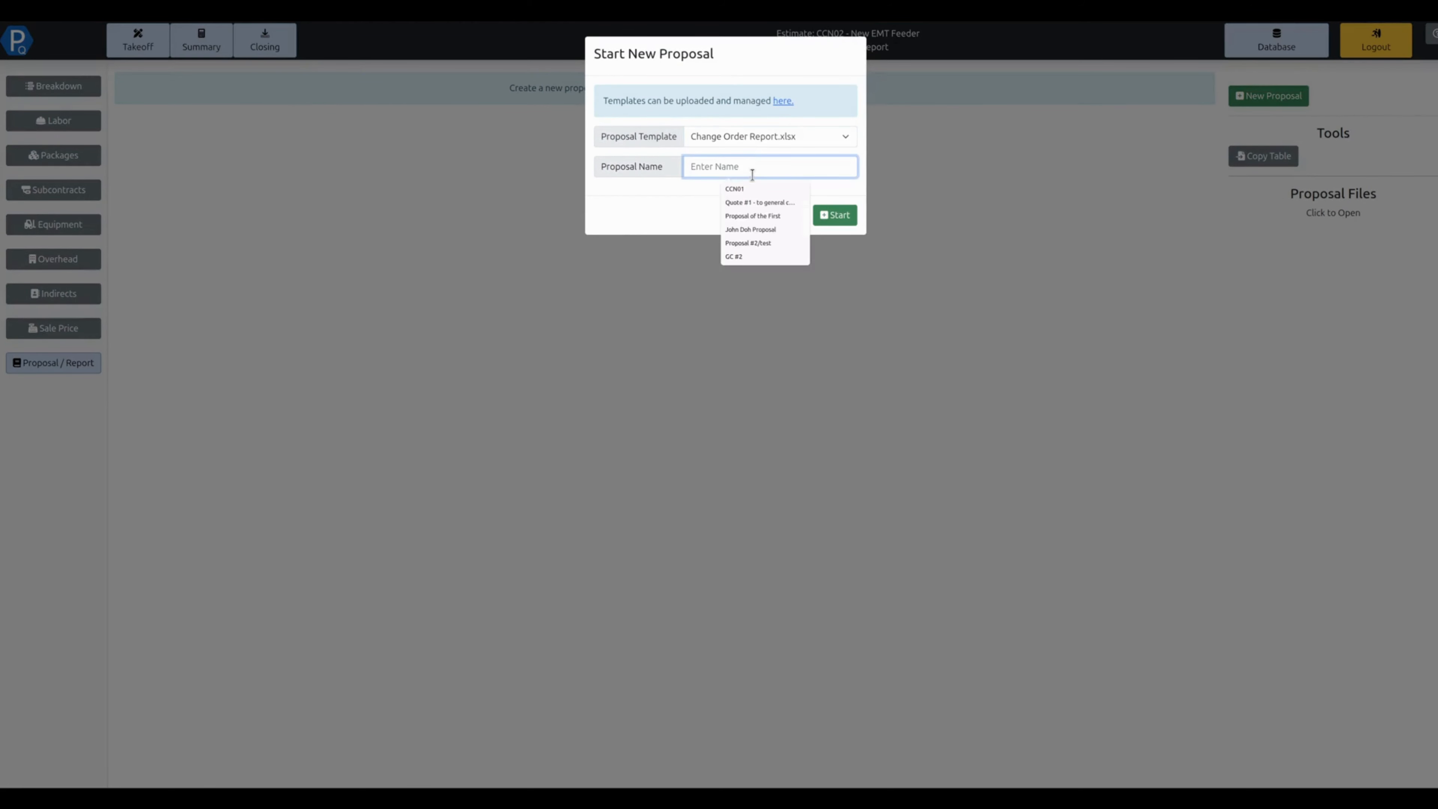
pyautogui.write('CCN')
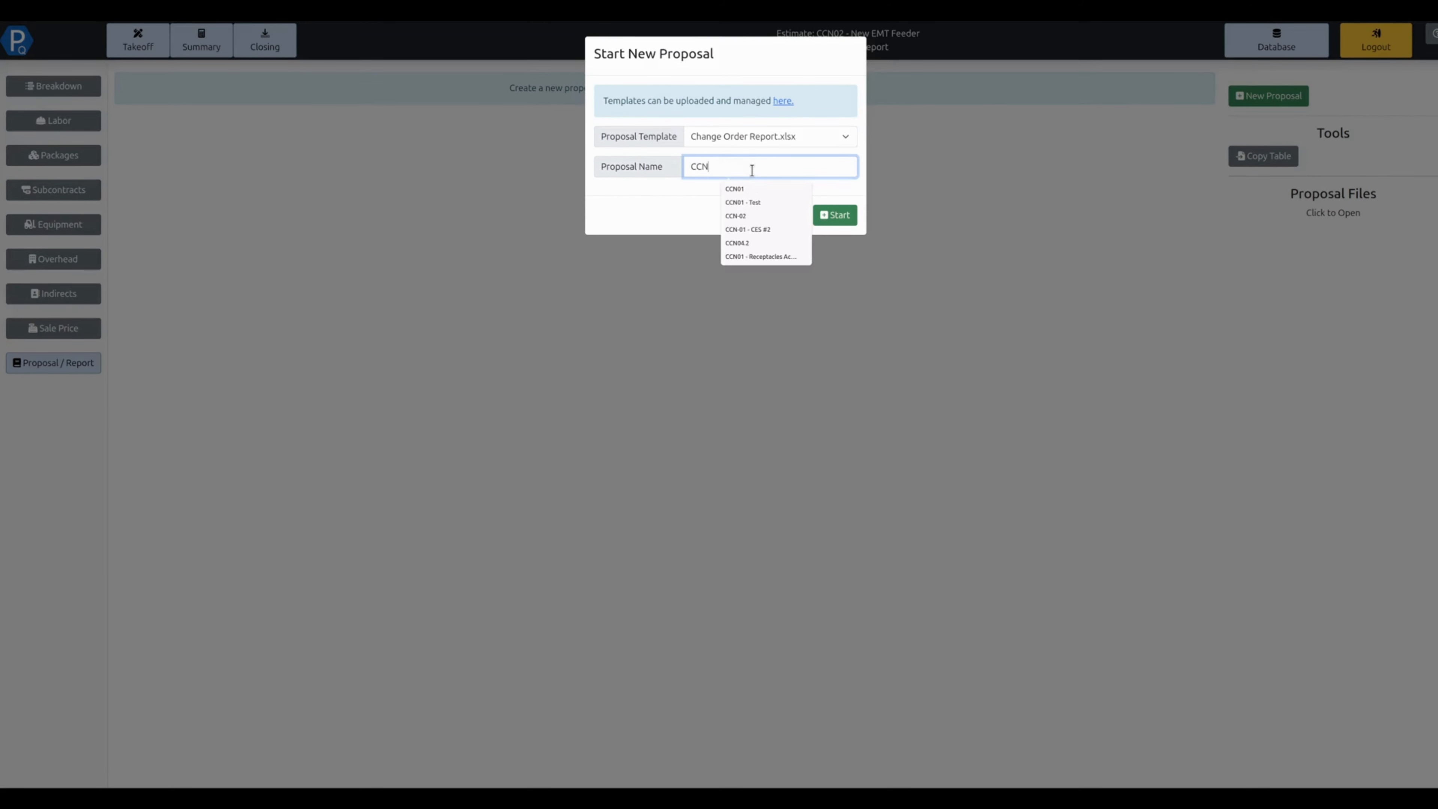
pyautogui.write('02 - EMT Fe')
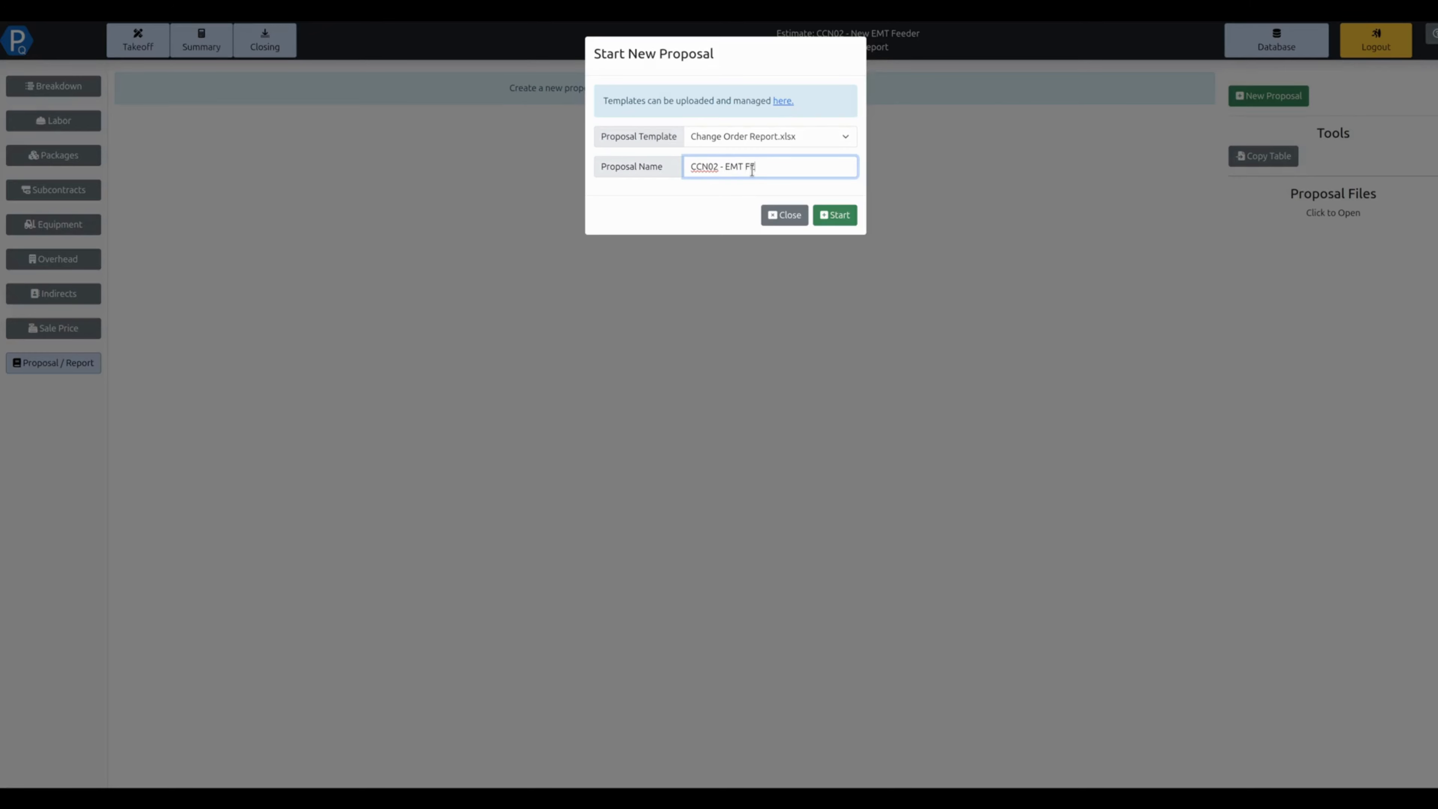
pyautogui.write('EDER REPLACEMENT')
pyautogui.press('Tab')
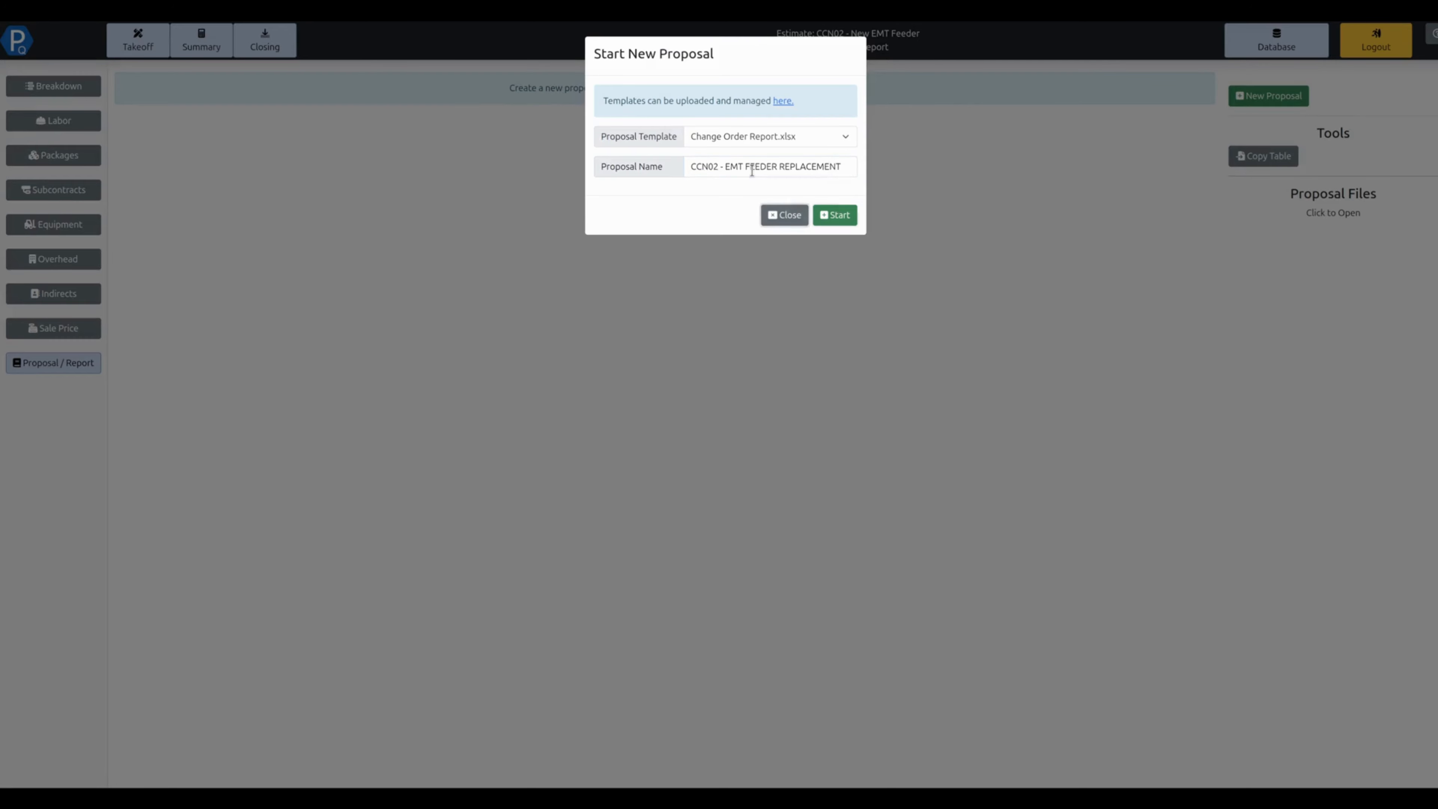
pyautogui.press('Tab')
pyautogui.press('Return')
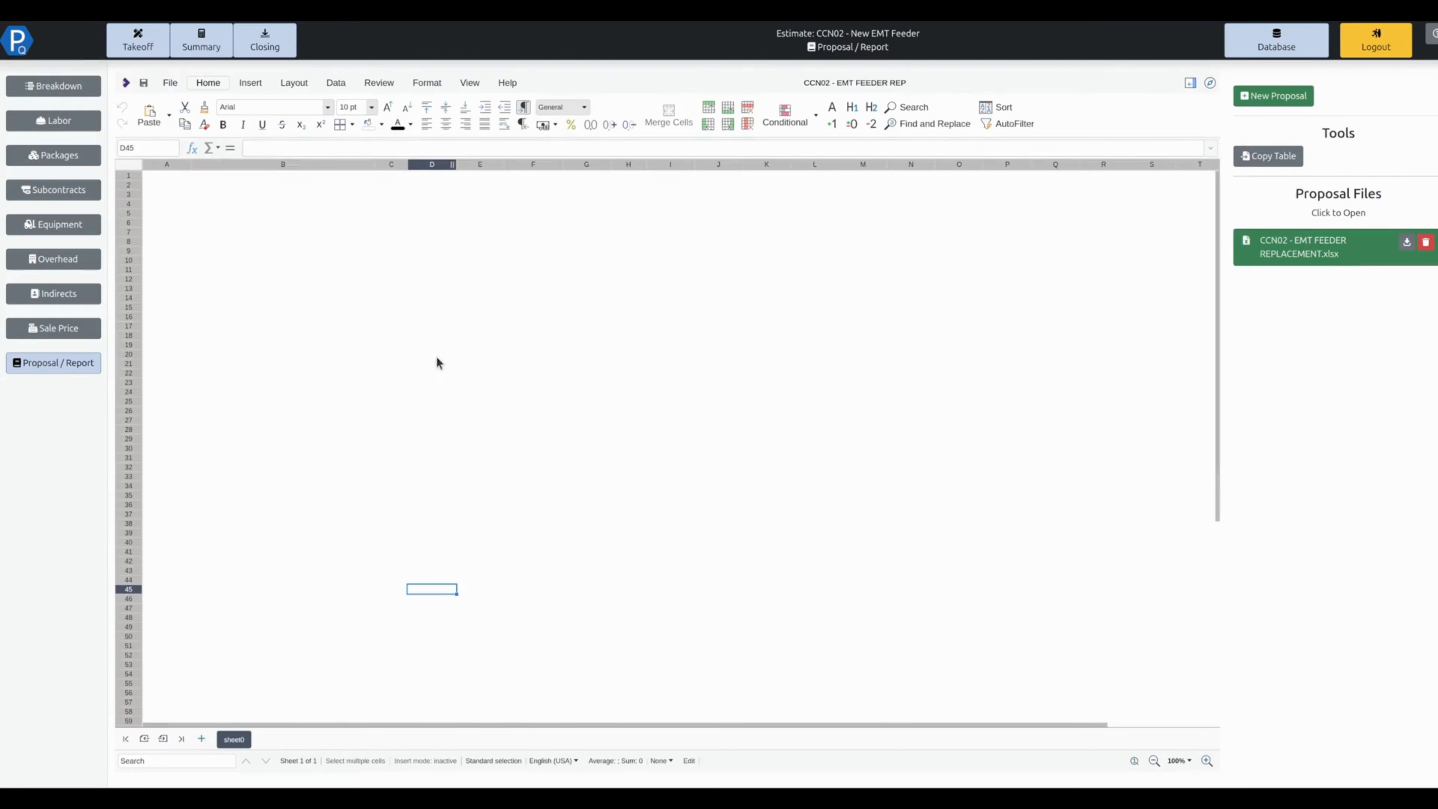
# Extract the E4 - Demo Existing Feeder and E4 - New Feeder takeoff drawings into a PDF named "CCN02 - EMT Layout"
pyautogui.scroll(-2, 433, 412)
pyautogui.scroll(-2, 340, 385)
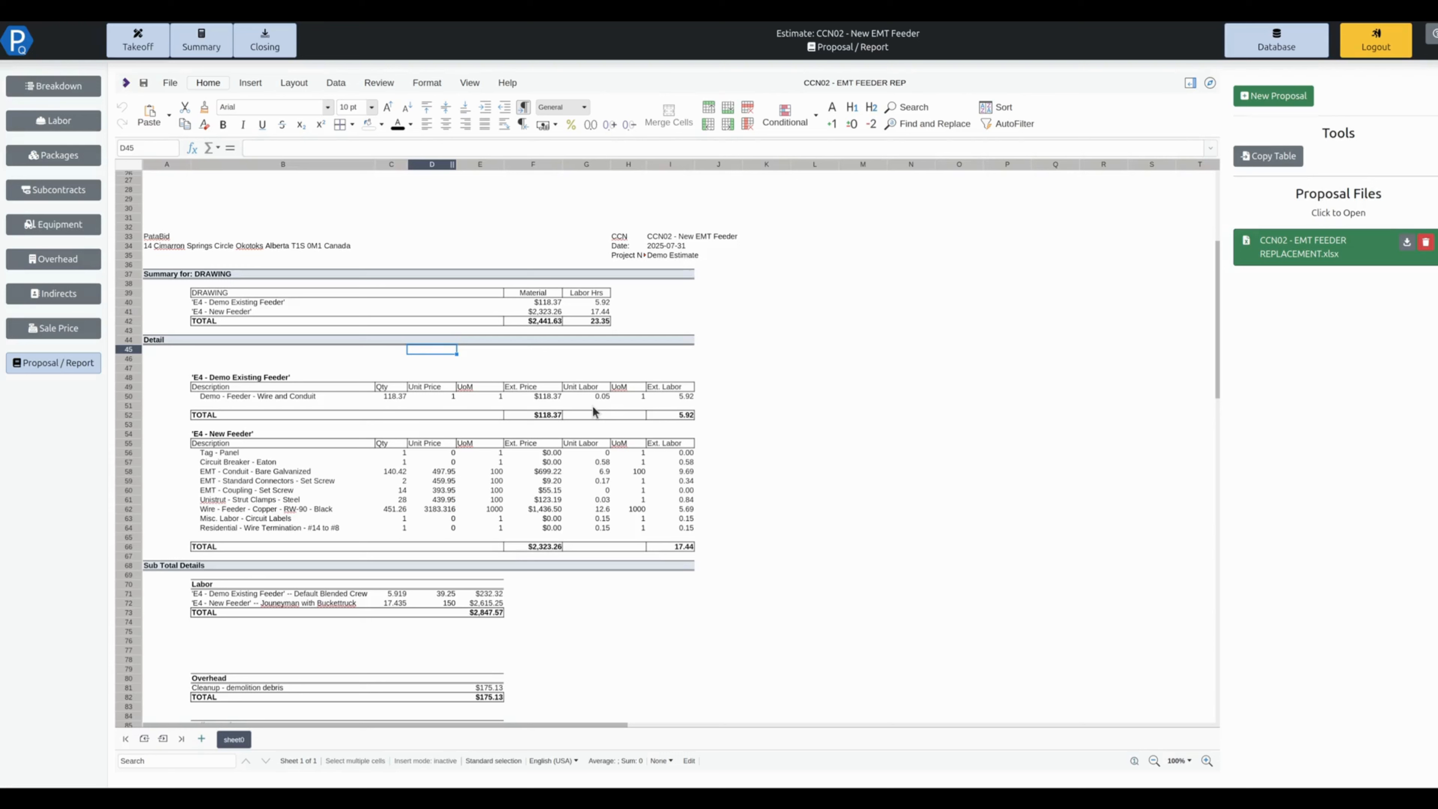
pyautogui.click(141, 44)
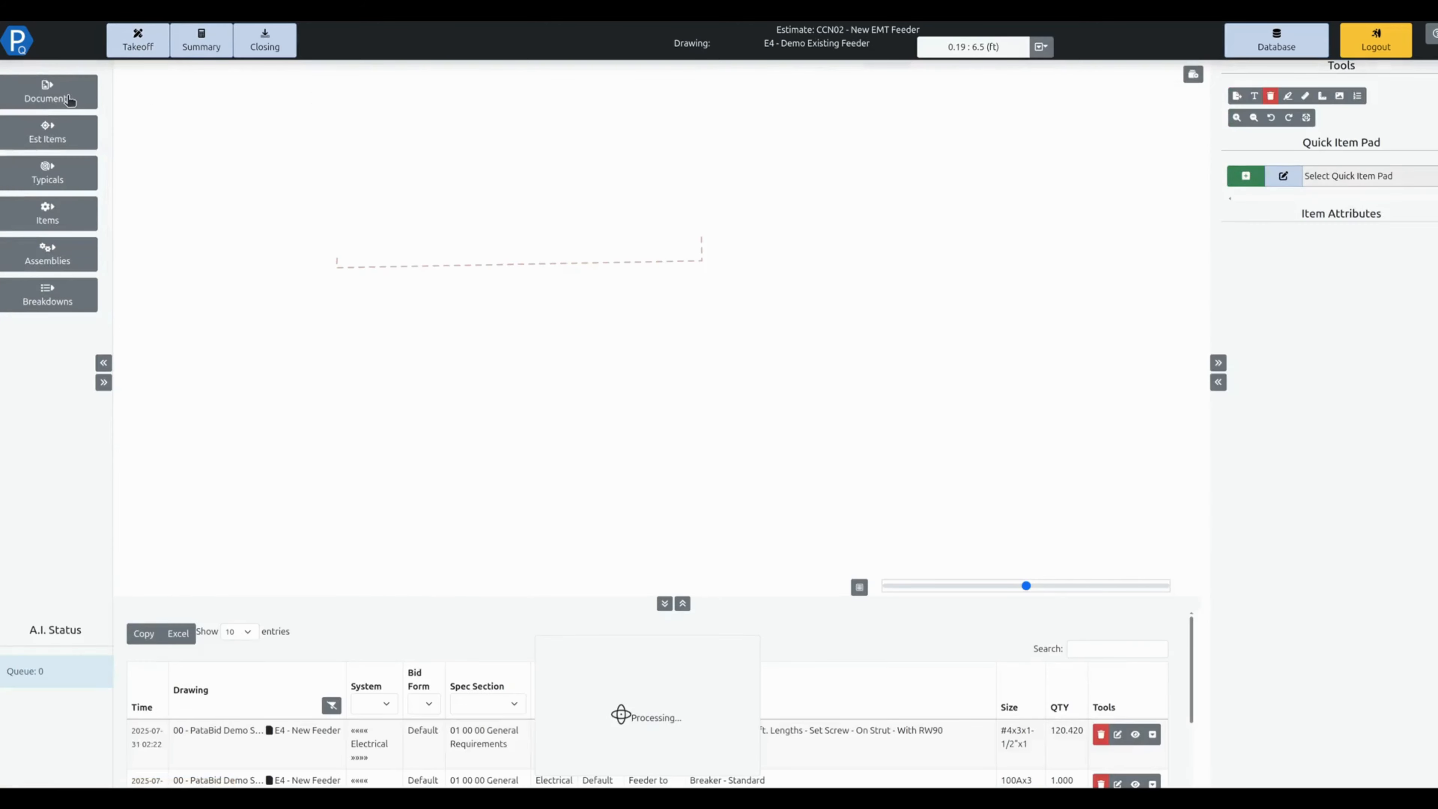
pyautogui.click(69, 100)
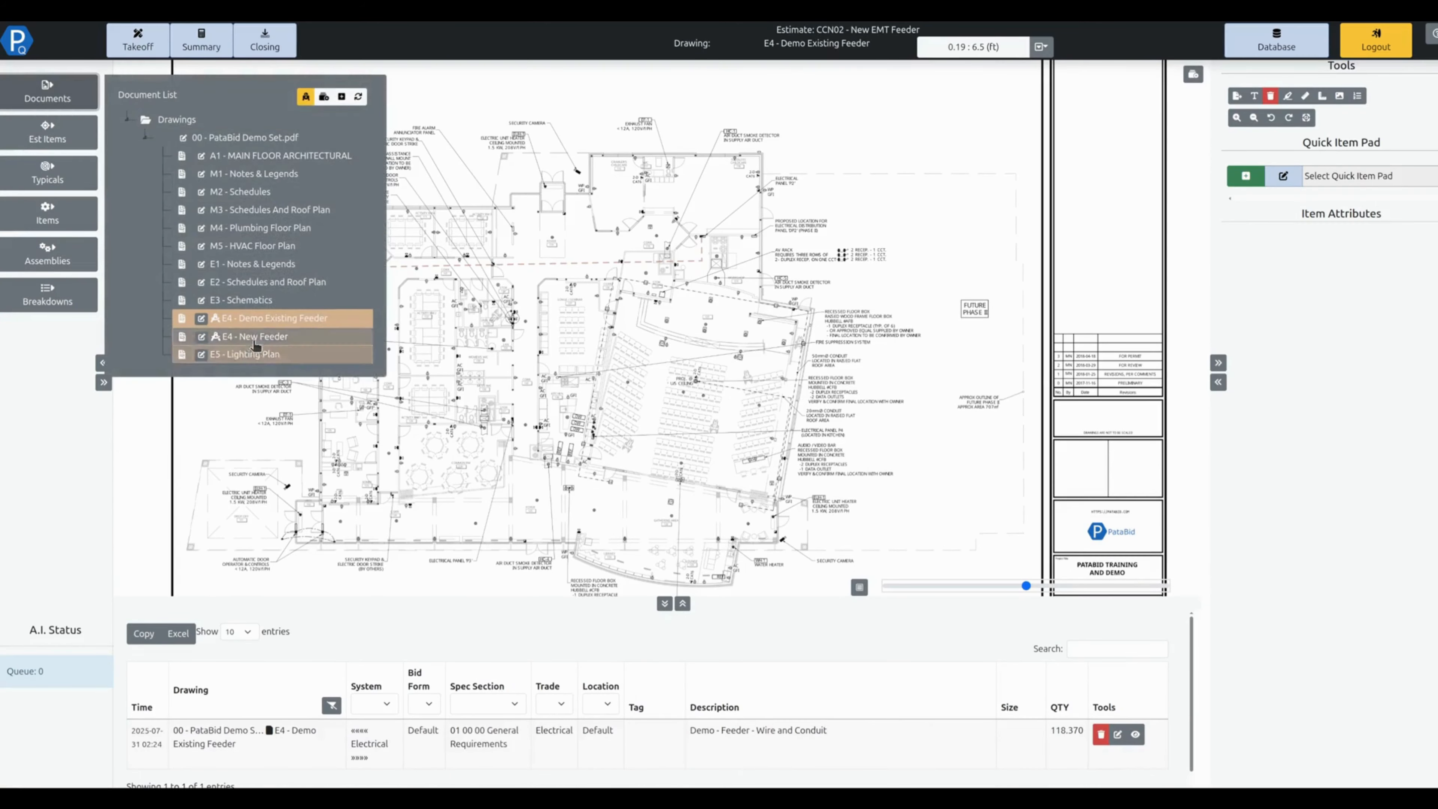
pyautogui.click(324, 97)
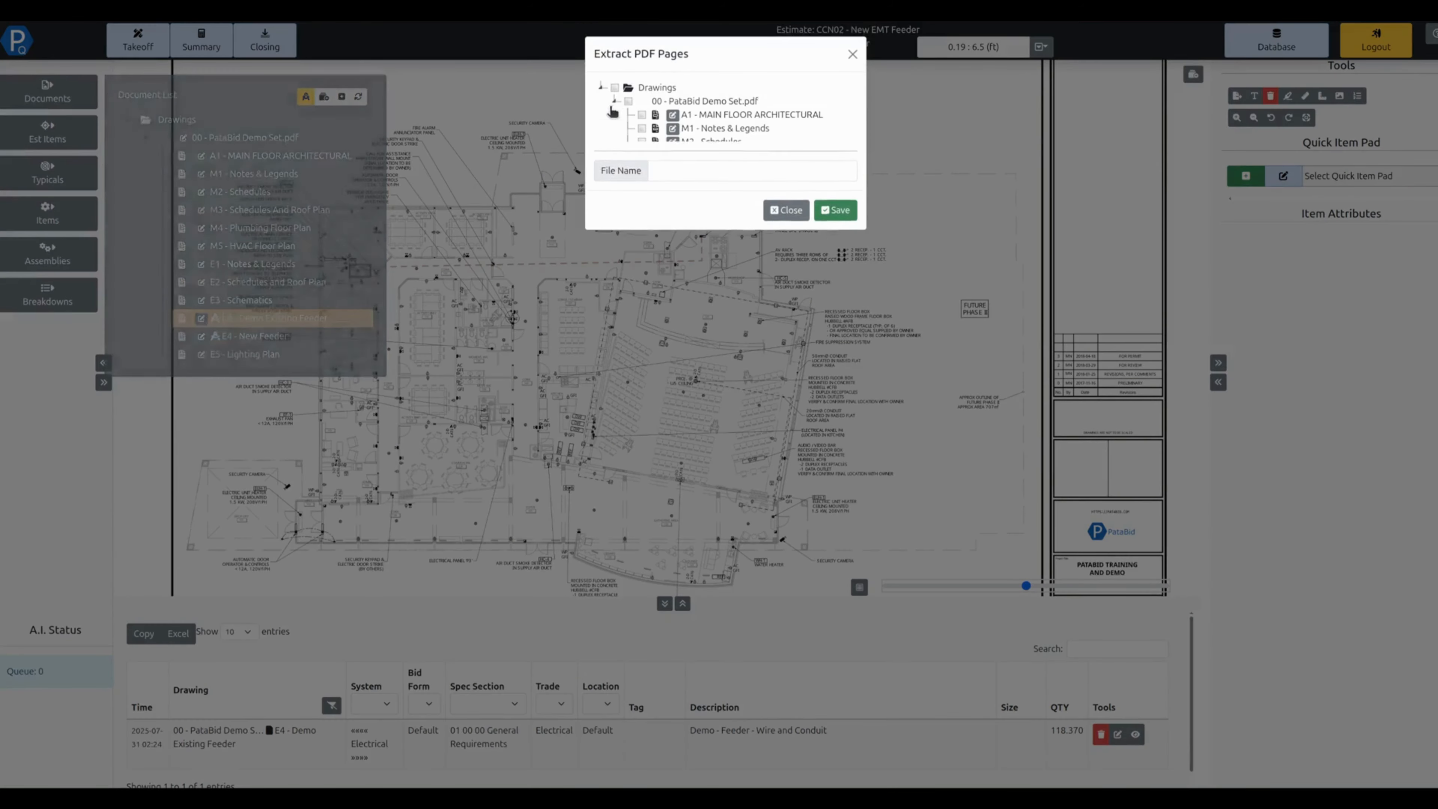
pyautogui.click(641, 236)
pyautogui.click(641, 250)
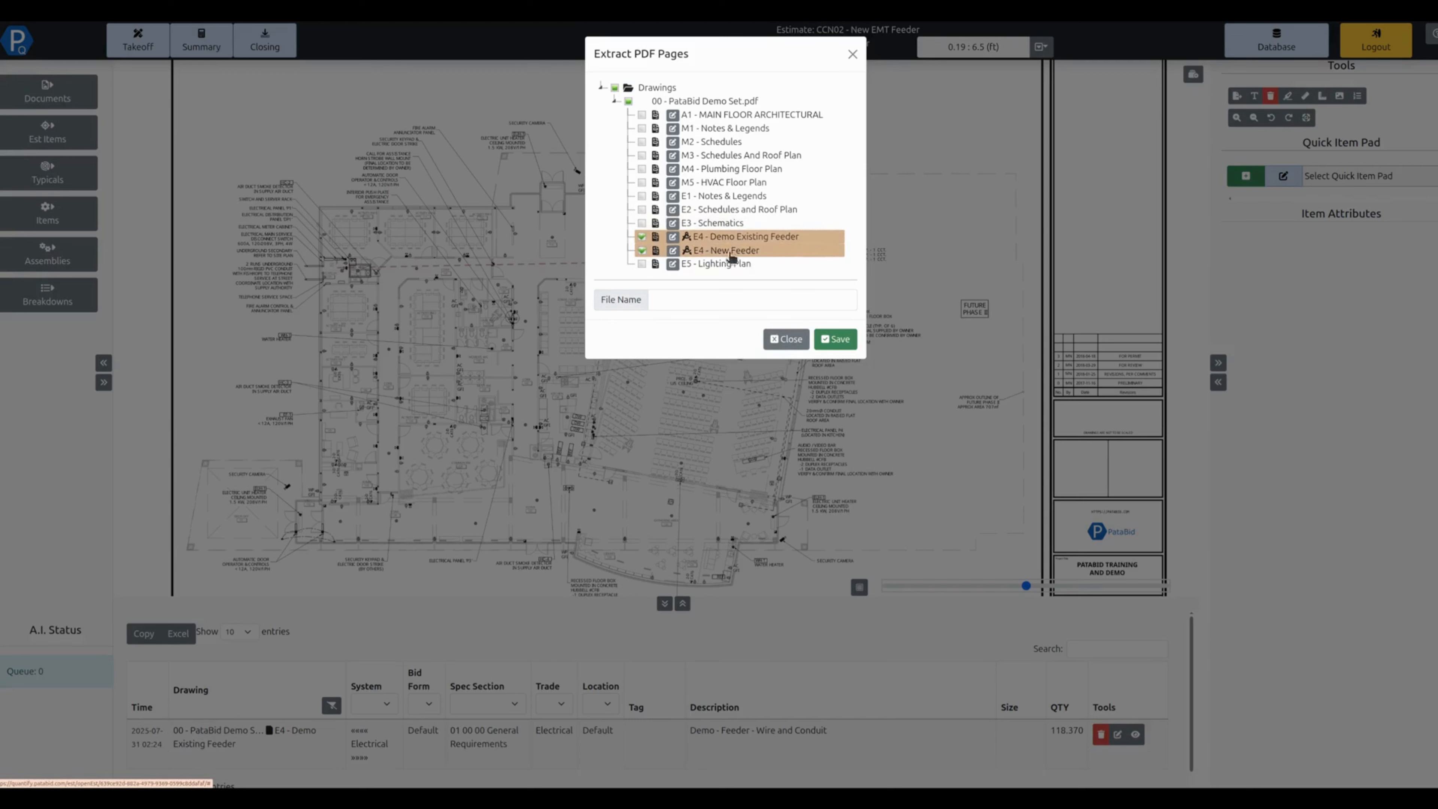
pyautogui.click(688, 301)
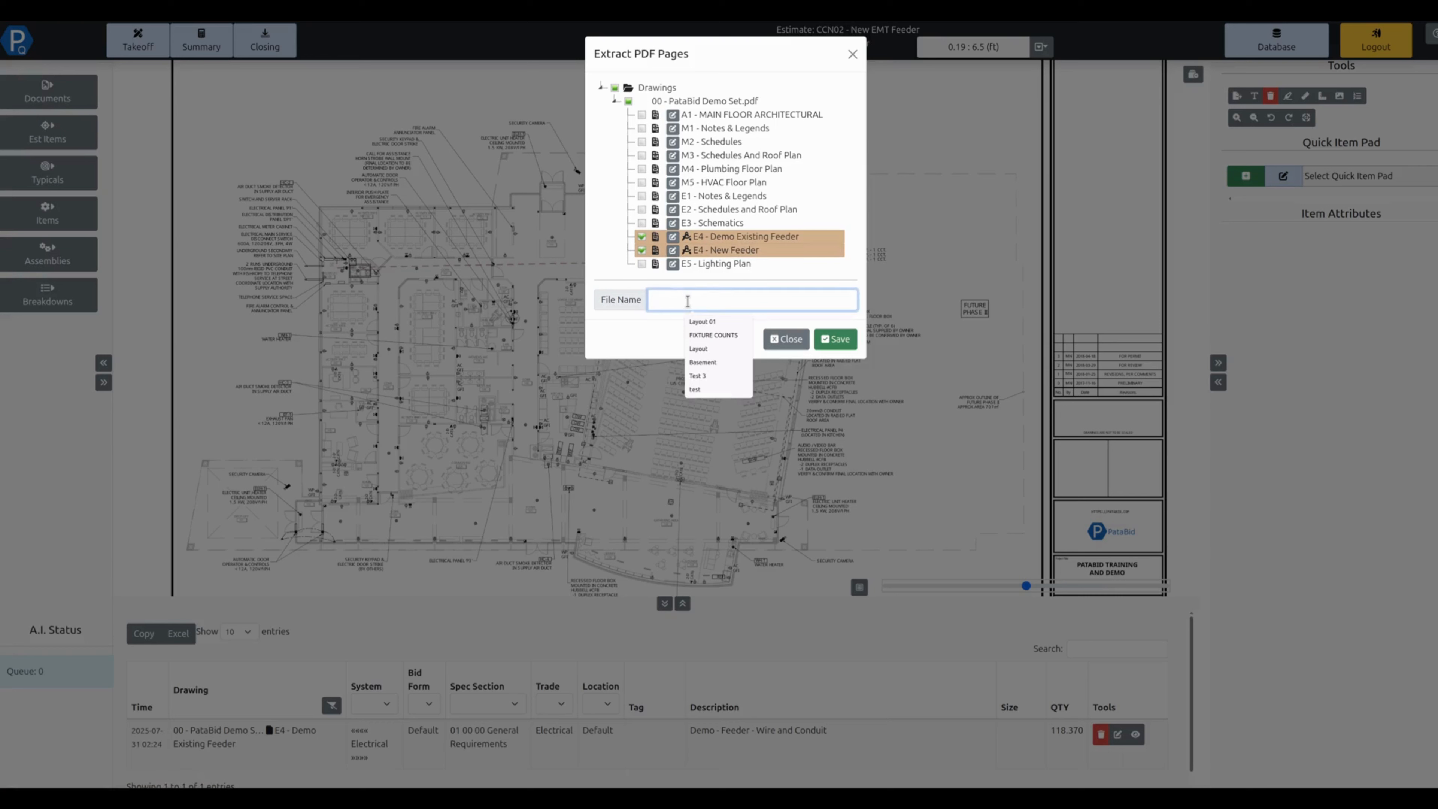
pyautogui.write('CCN0')
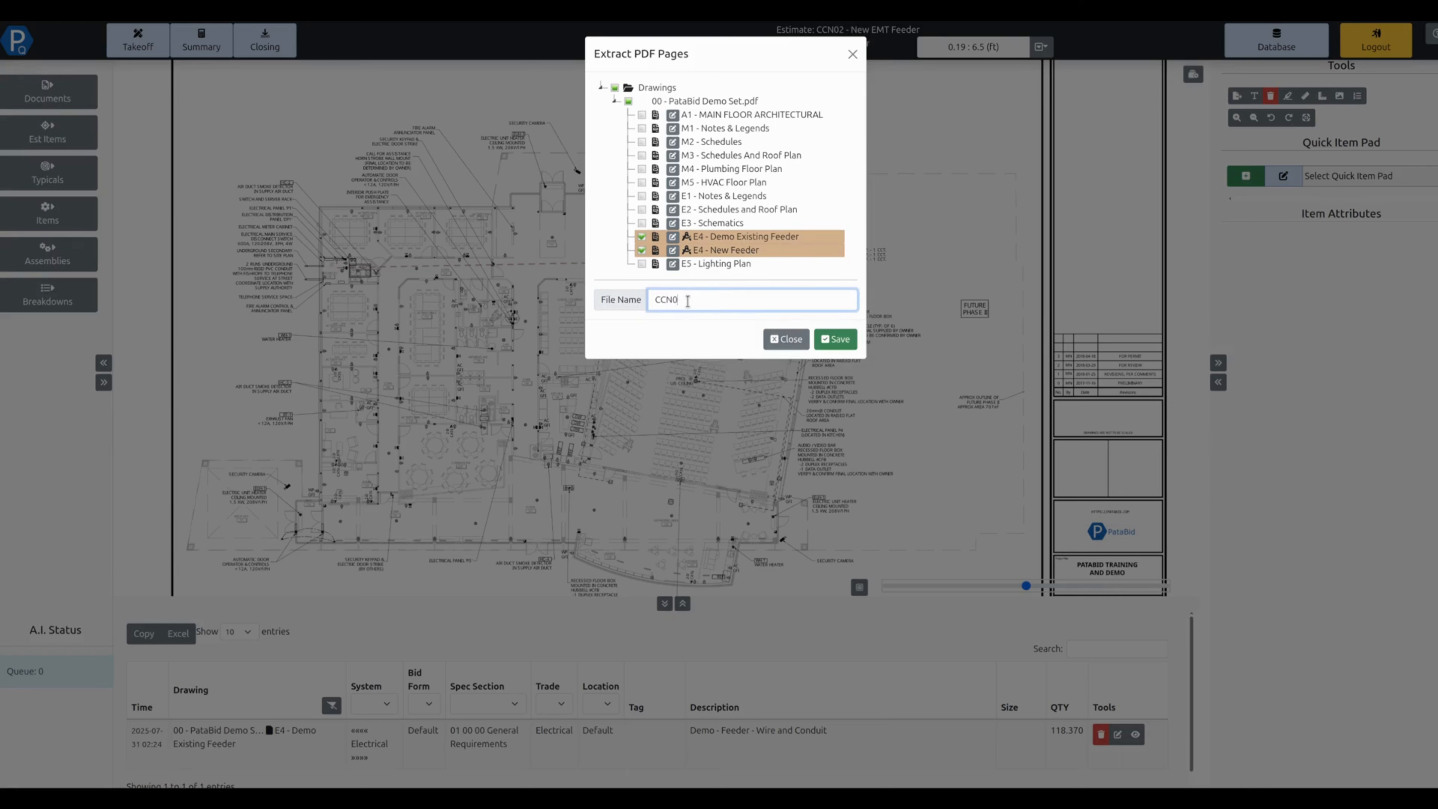
pyautogui.write('2 - EMT Layout')
pyautogui.click(836, 339)
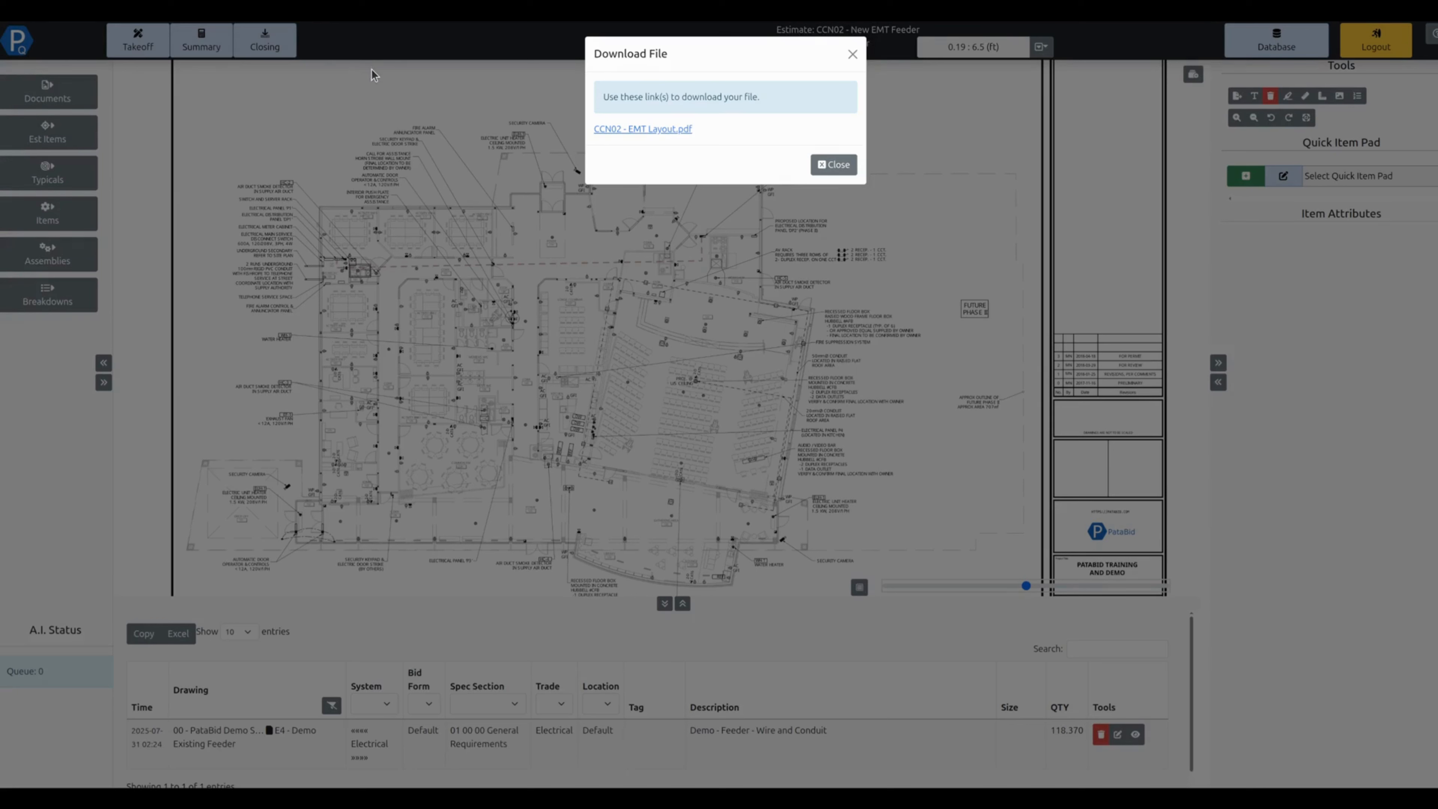
# Download CCN02 - EMT Layout.pdf to the Documents folder and open the saved file
pyautogui.click(620, 129)
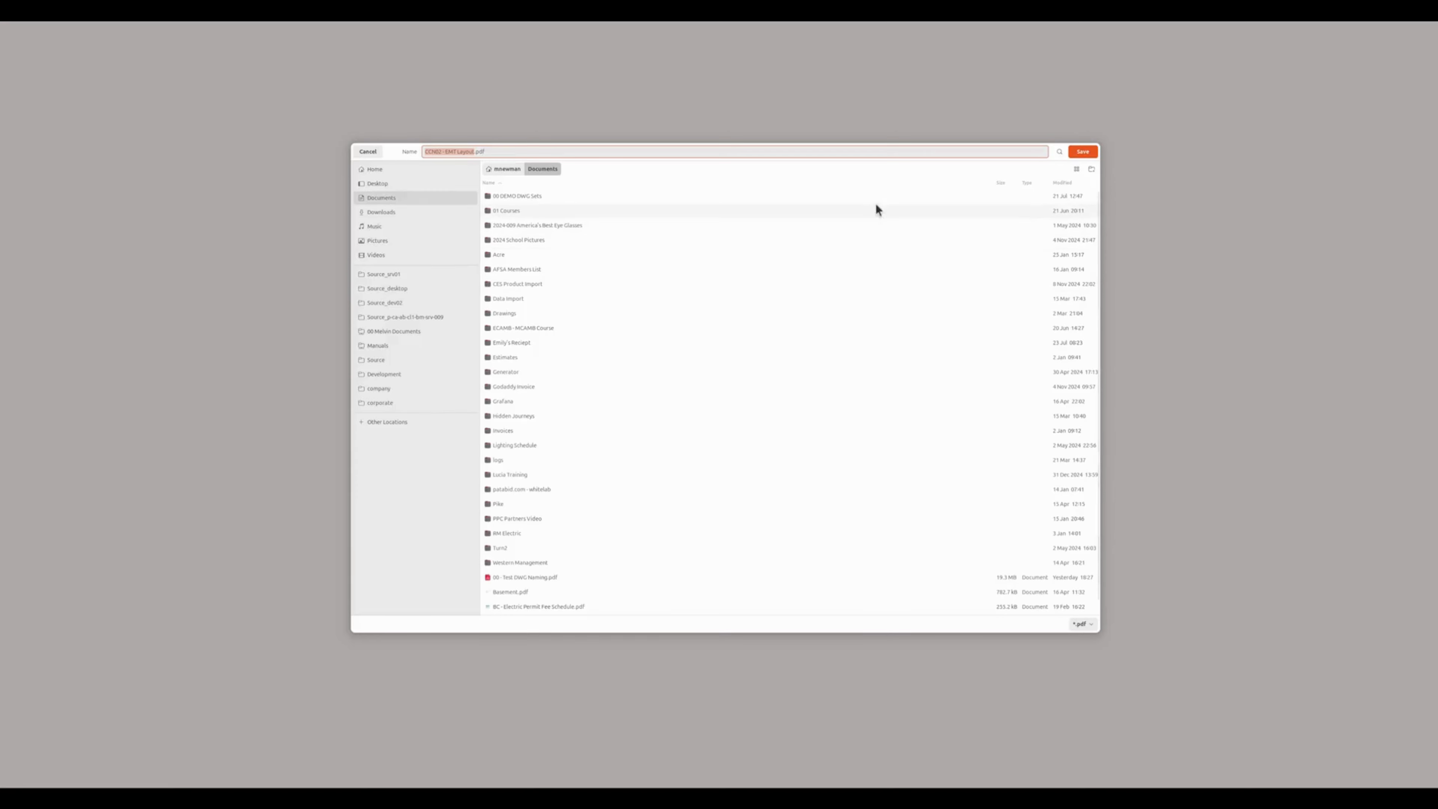
pyautogui.click(1081, 154)
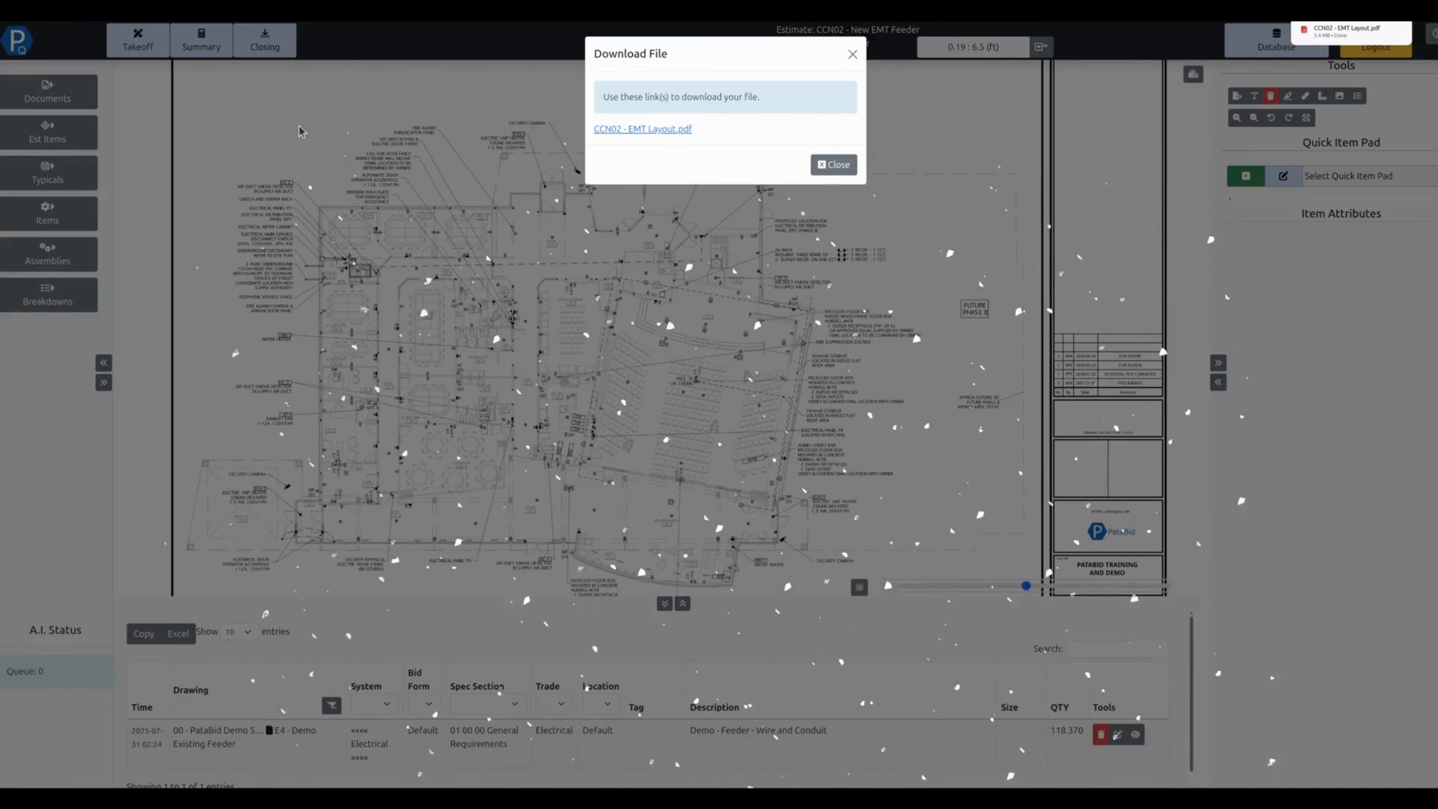
pyautogui.click(1331, 33)
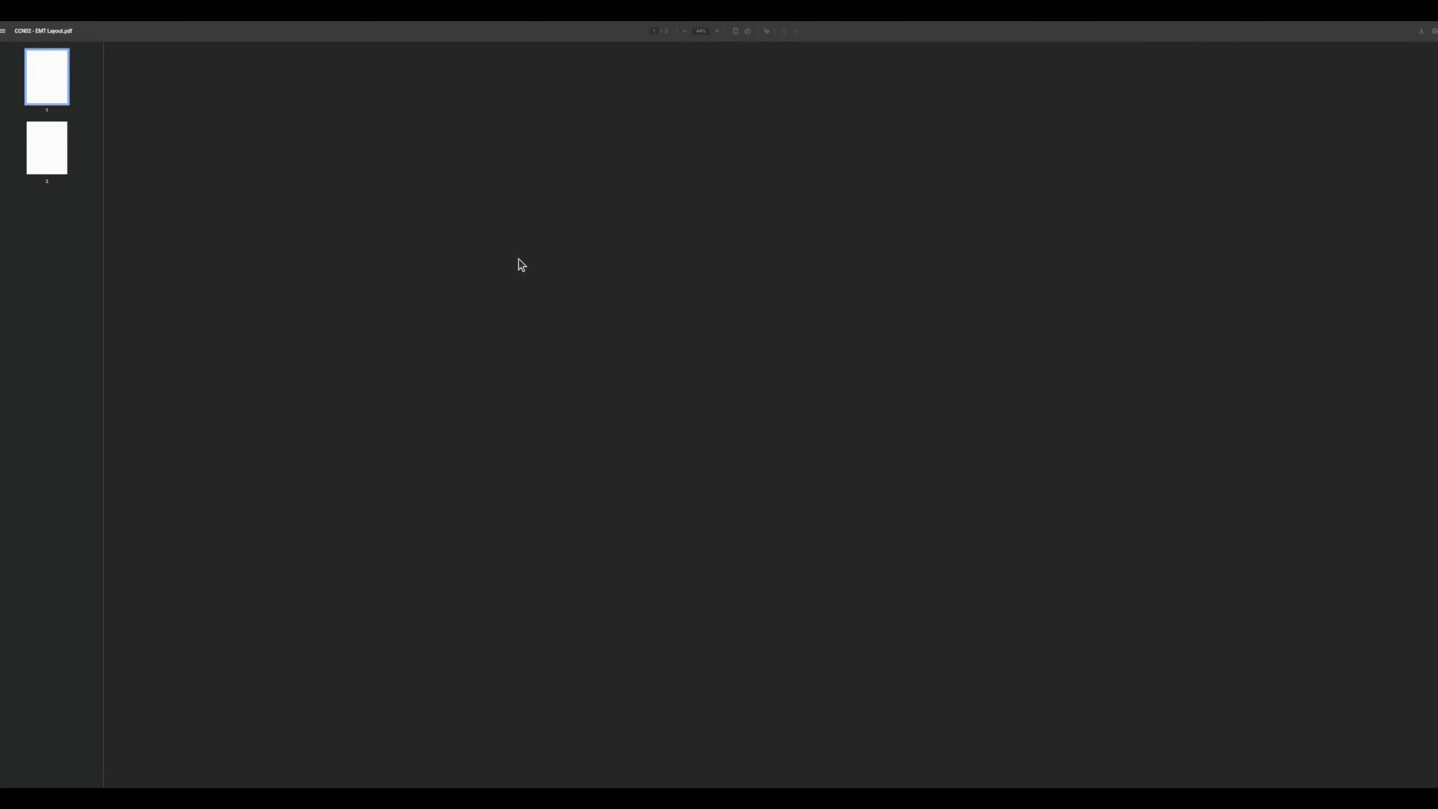